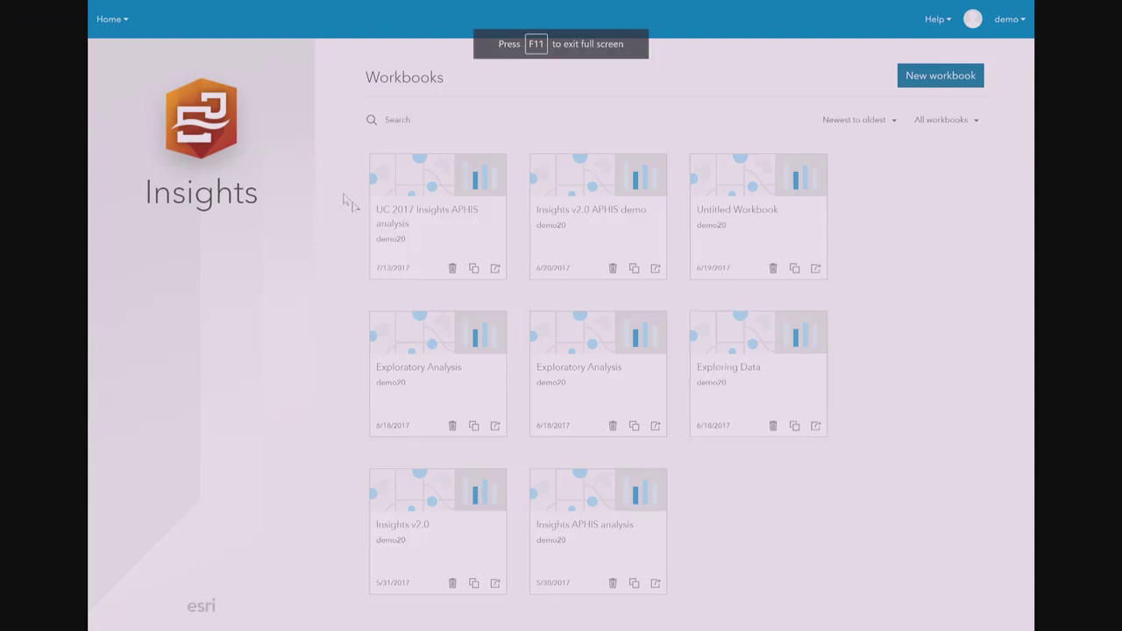
Open the UC 2017 Insights APHIS analysis workbook and add the US_COUNTIES and WIND tables from the Oracle on Pebl07 database connection.
left_click(432, 178)
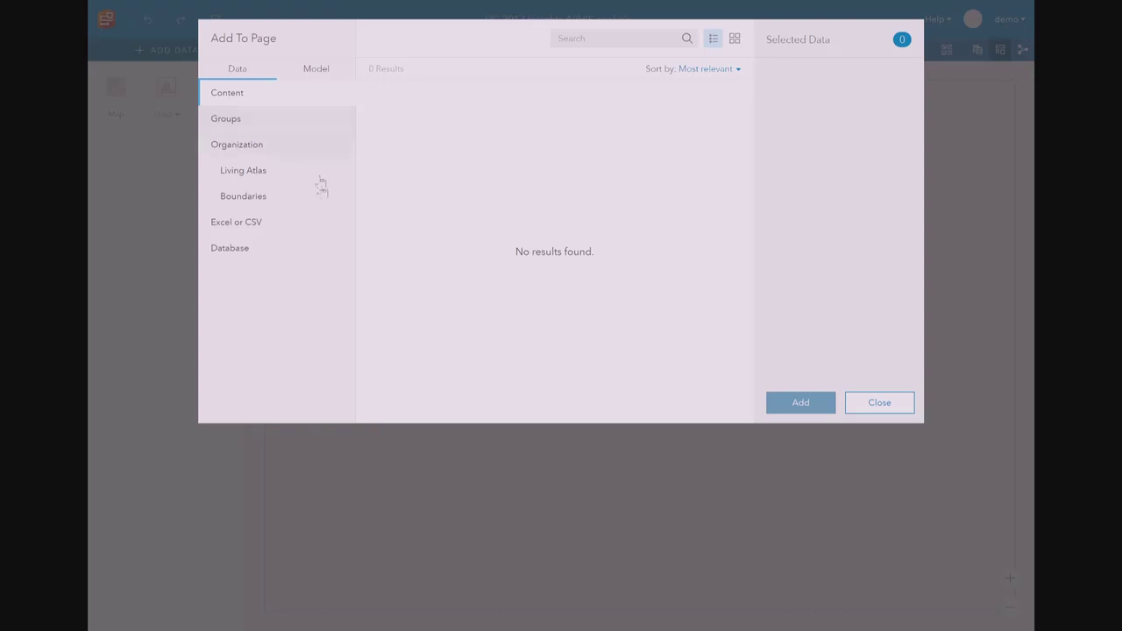
left_click(293, 248)
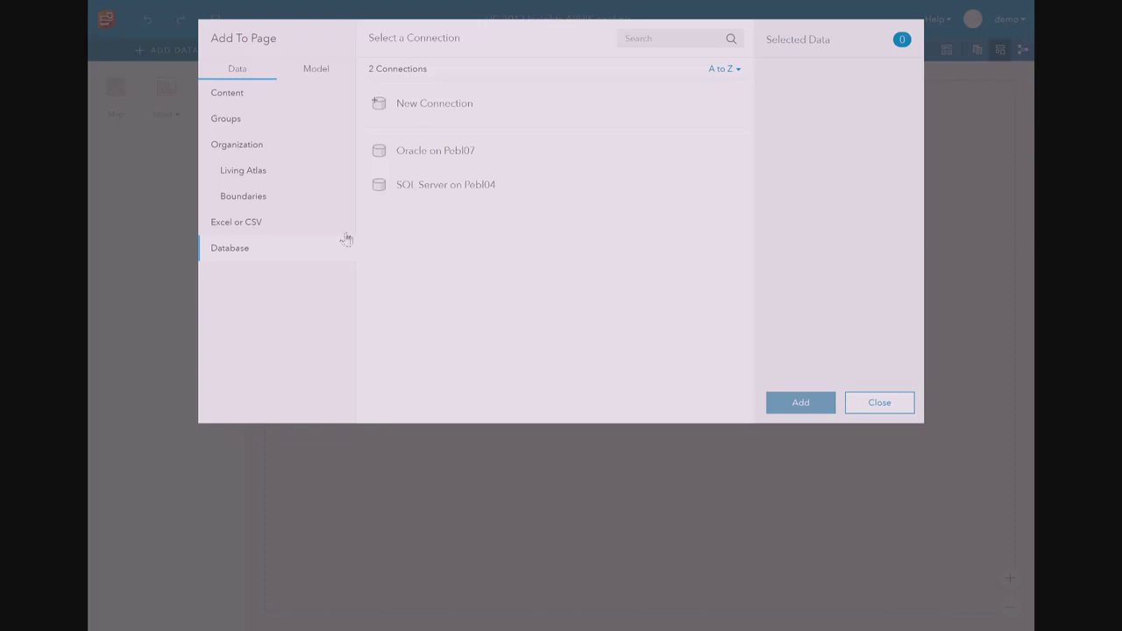
left_click(467, 153)
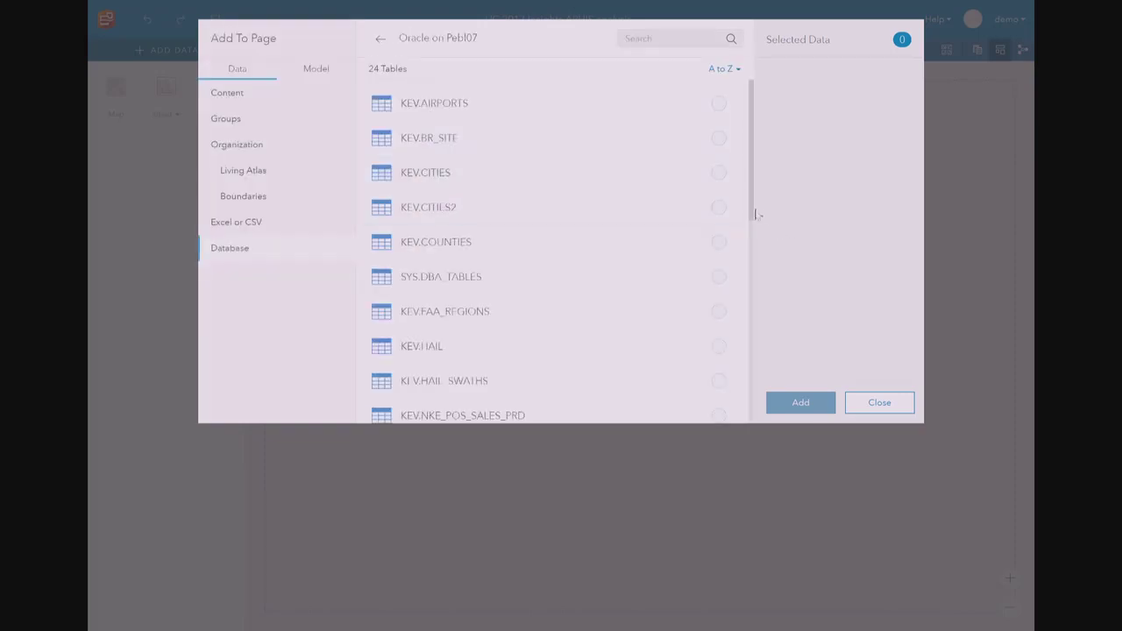
left_click_drag(752, 217, 745, 394)
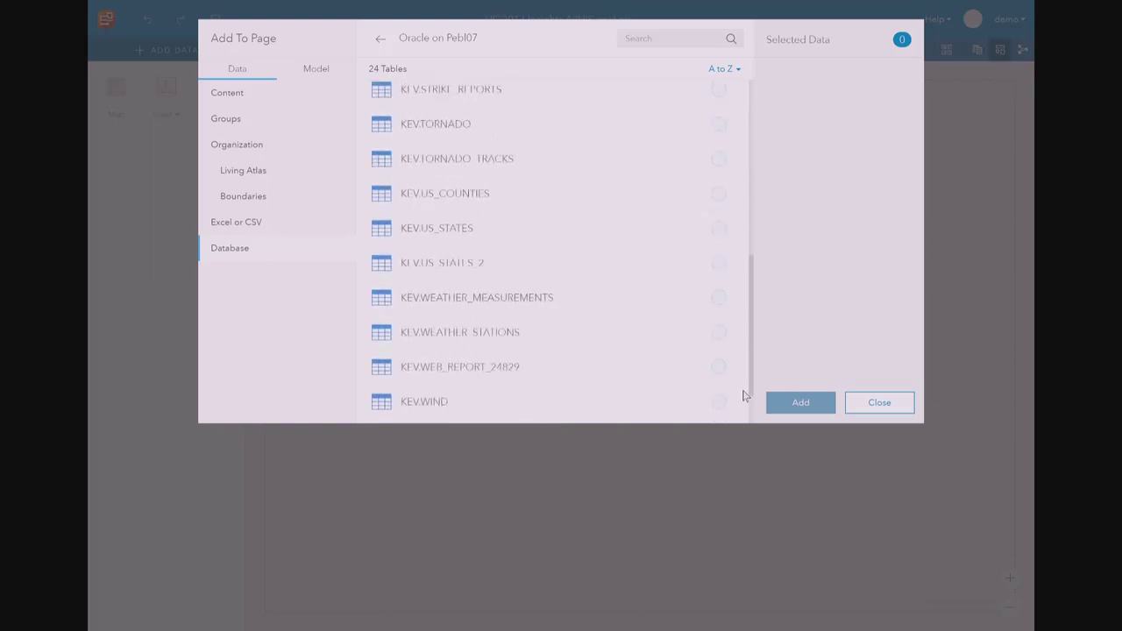
left_click(469, 199)
left_click(538, 409)
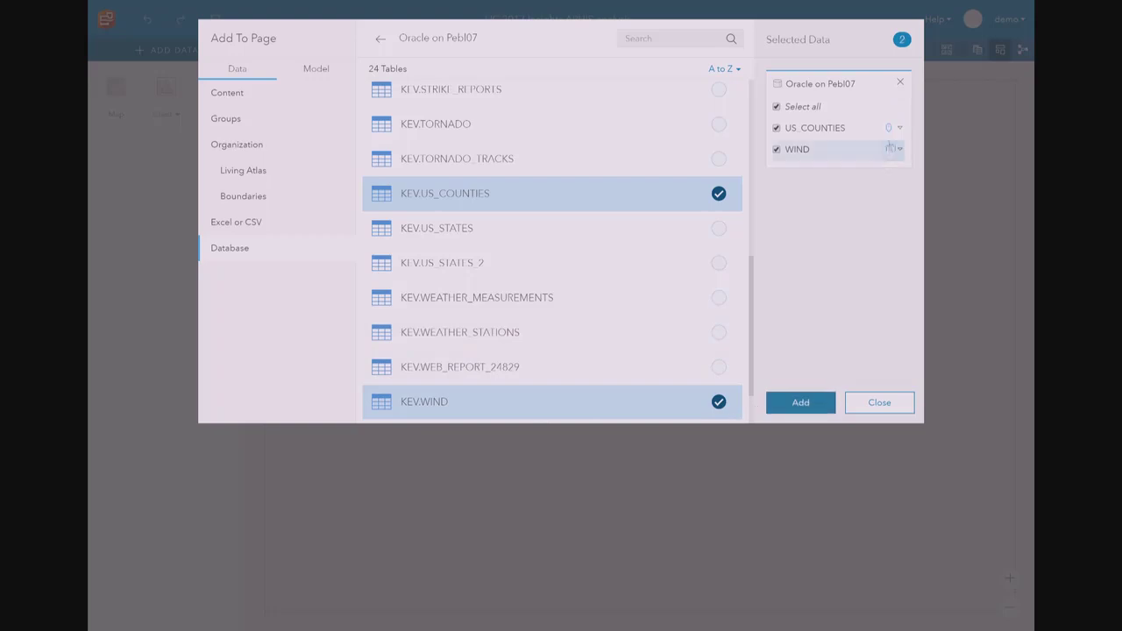
left_click(830, 404)
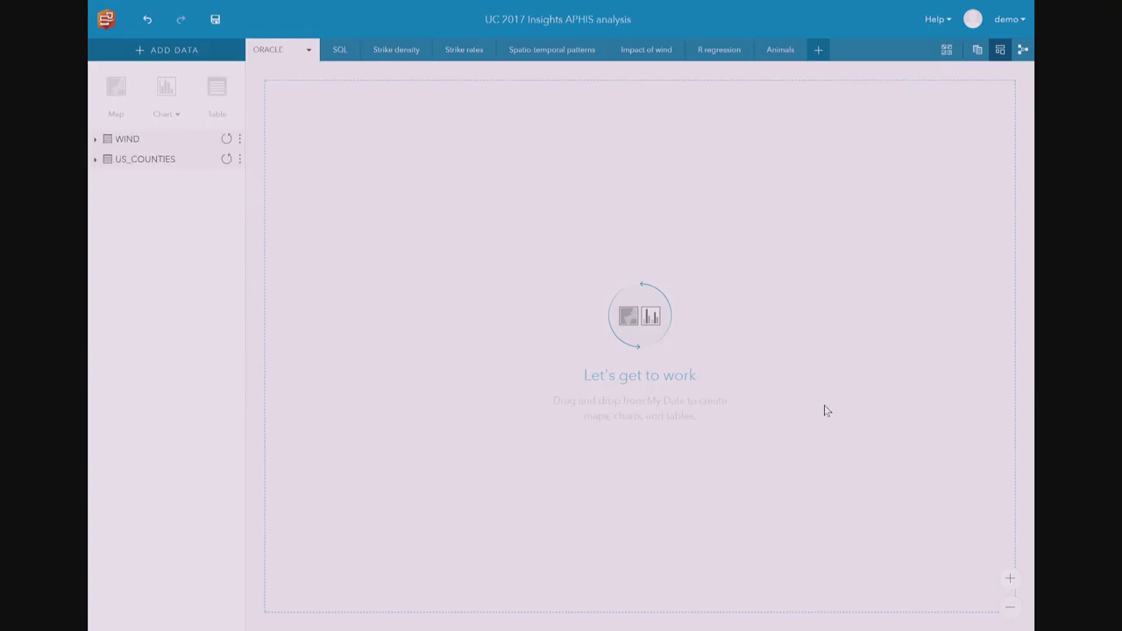
Map US_COUNTIES and run a spatial aggregation of WIND onto it, styled by COUNT of WIND.
left_click_drag(129, 152, 322, 187)
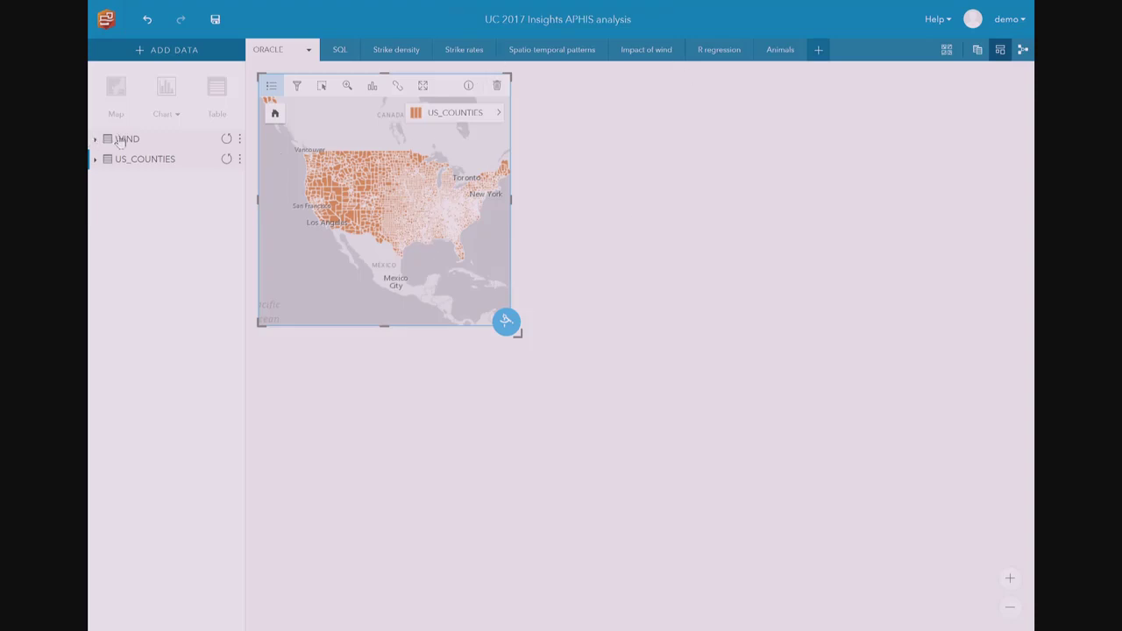
left_click_drag(121, 142, 319, 265)
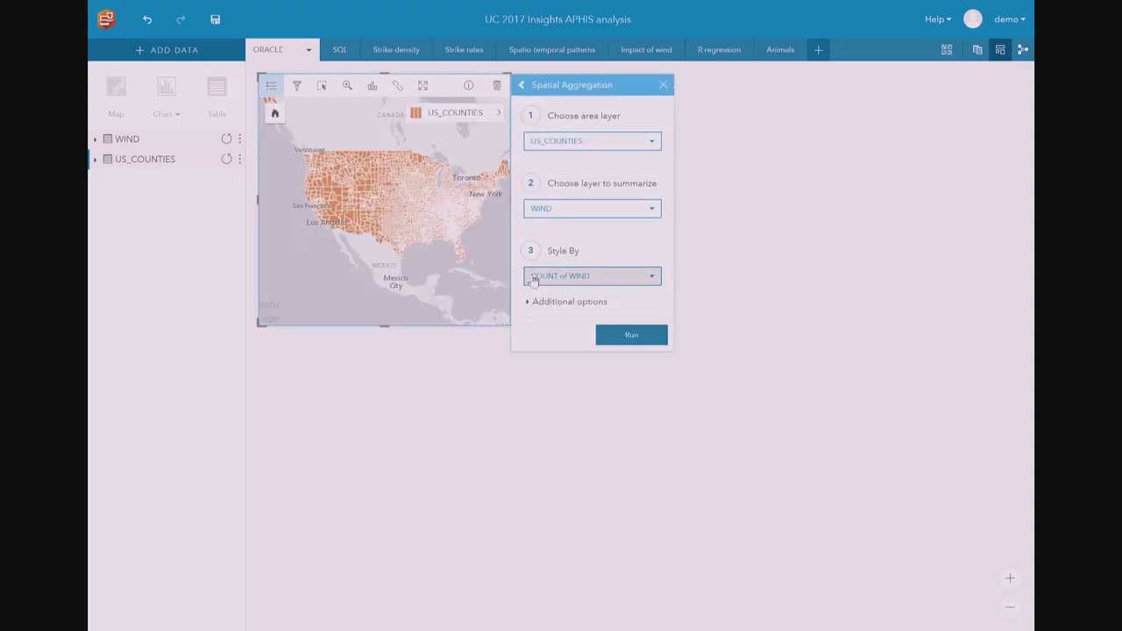
left_click(622, 335)
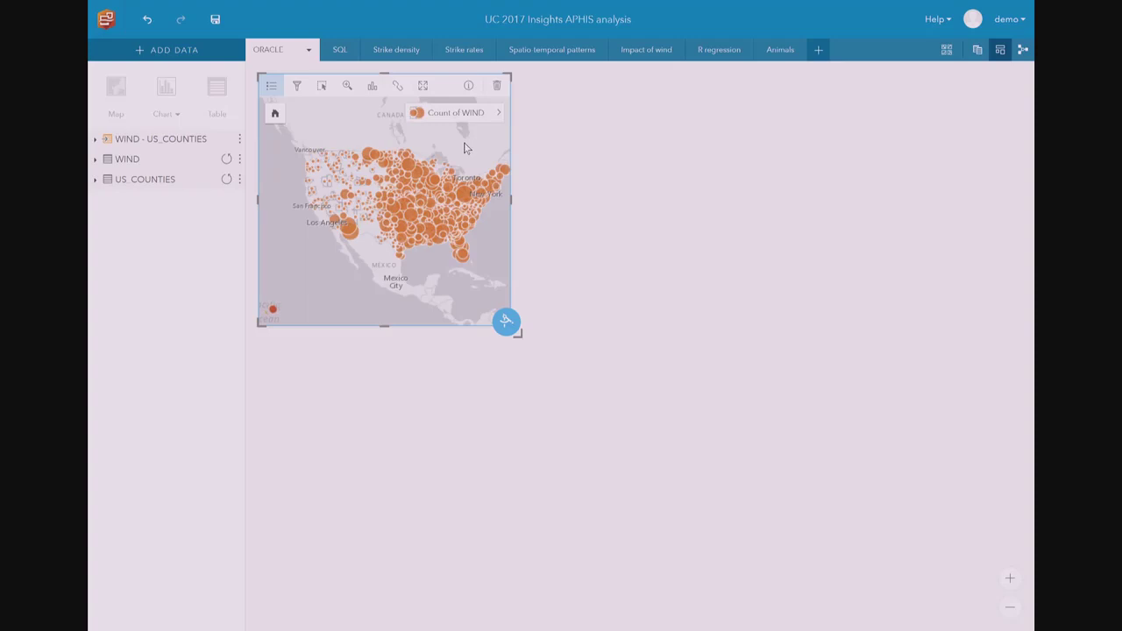
Review the aggregated wind map card's statistics and return to the map.
left_click(467, 85)
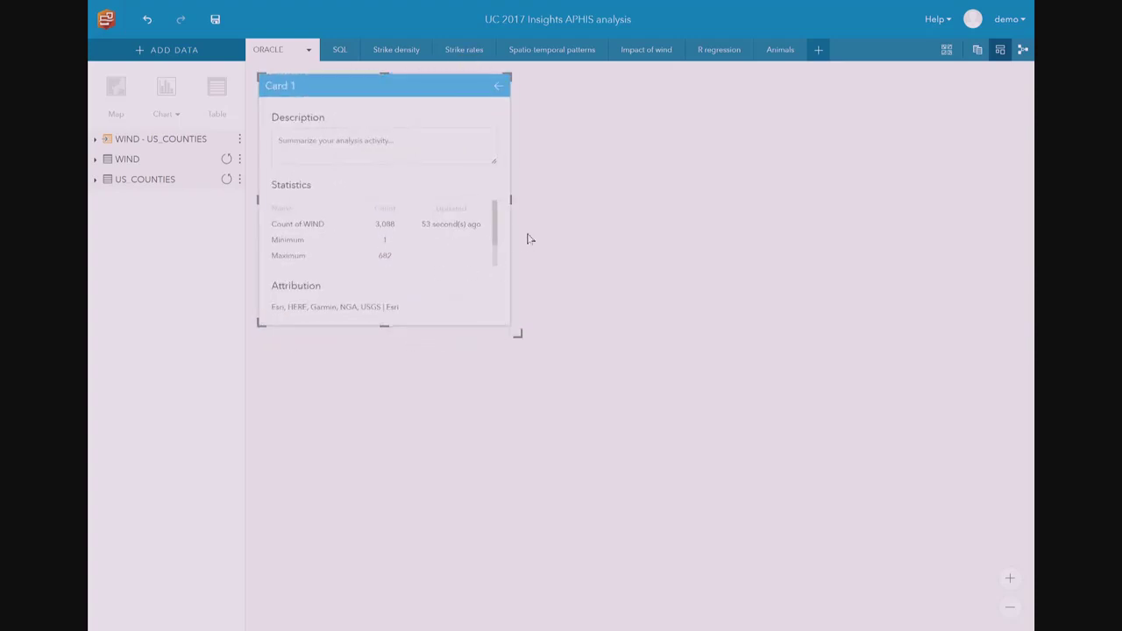
scroll(496, 232, "down", 2)
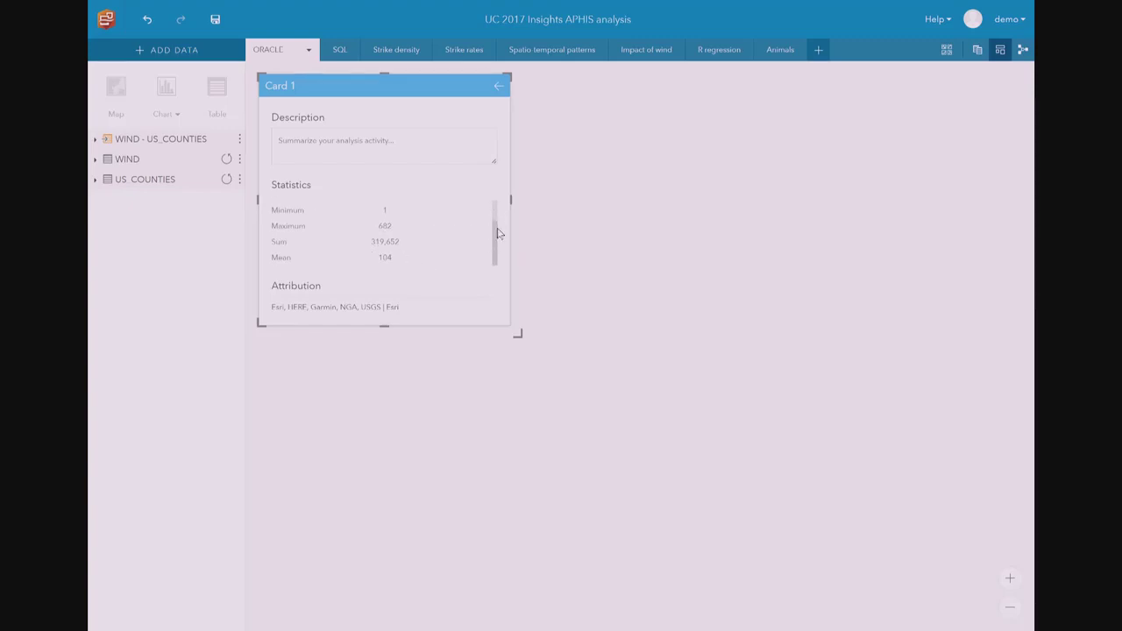
scroll(493, 235, "up", 2)
left_click(497, 85)
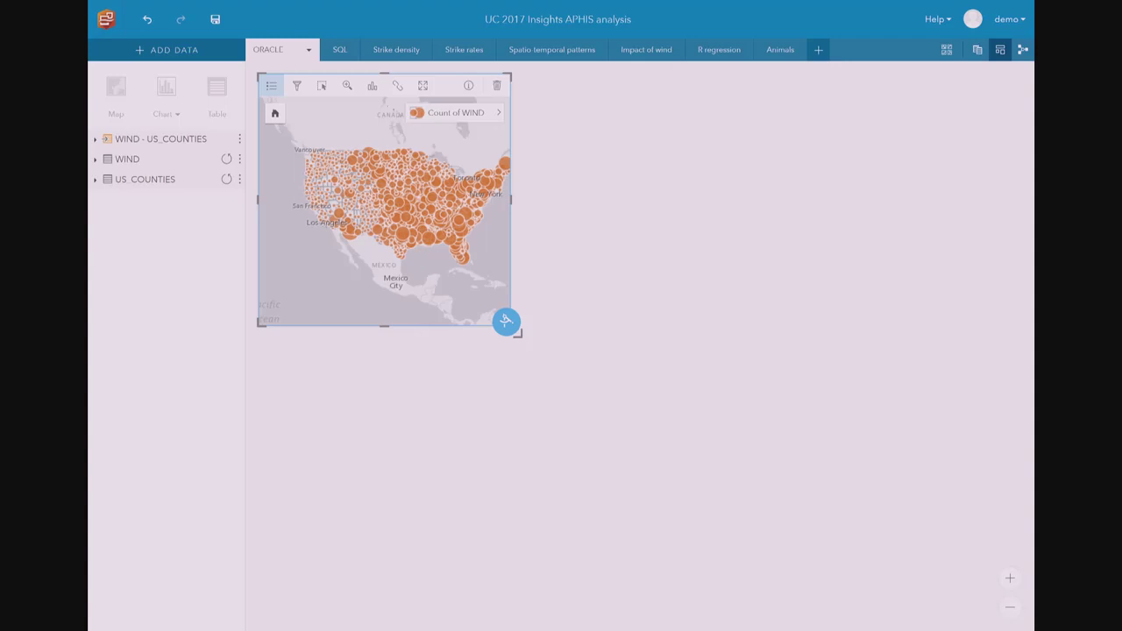
On the SQL page, create a bar chart of STRIKE_REPORTS counts by INCIDENT_DATE year.
left_click(340, 49)
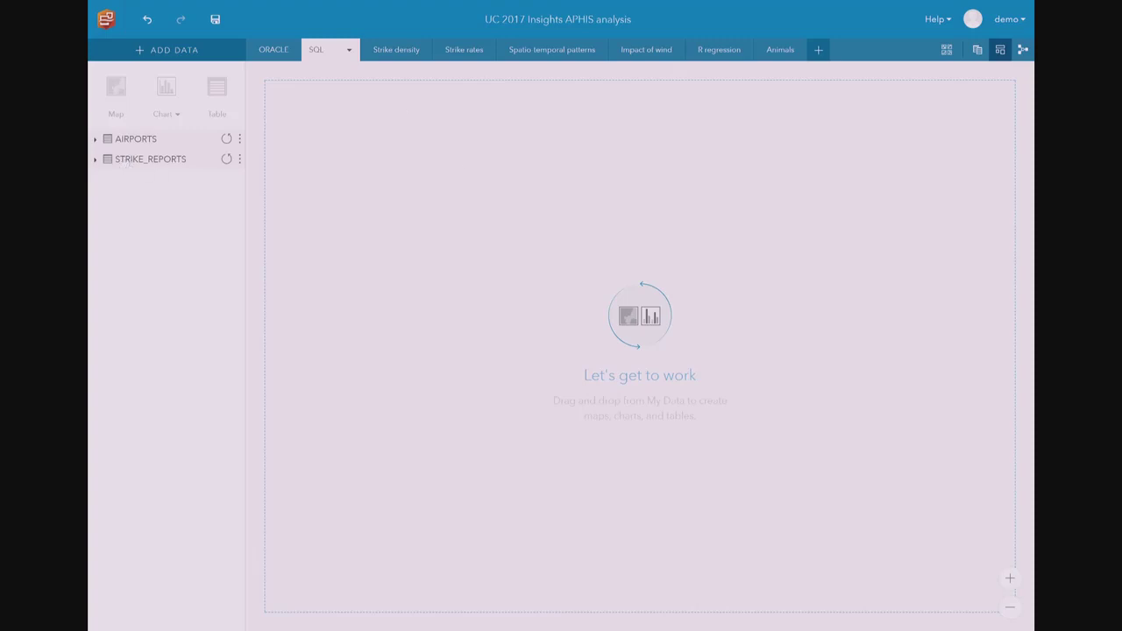
left_click(144, 161)
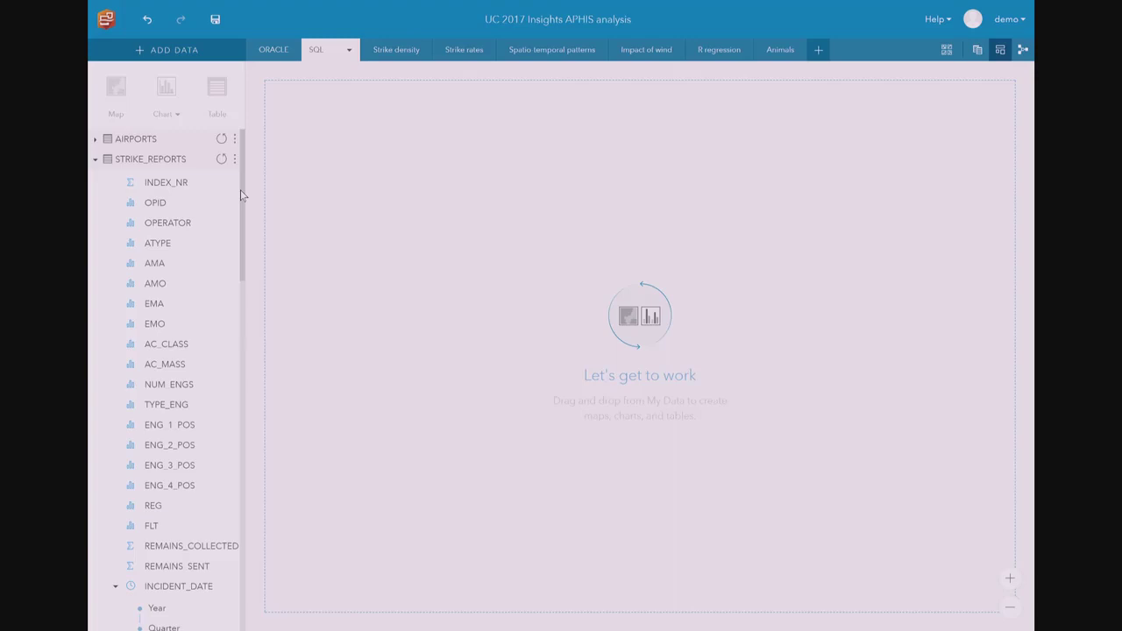
left_click_drag(242, 195, 245, 245)
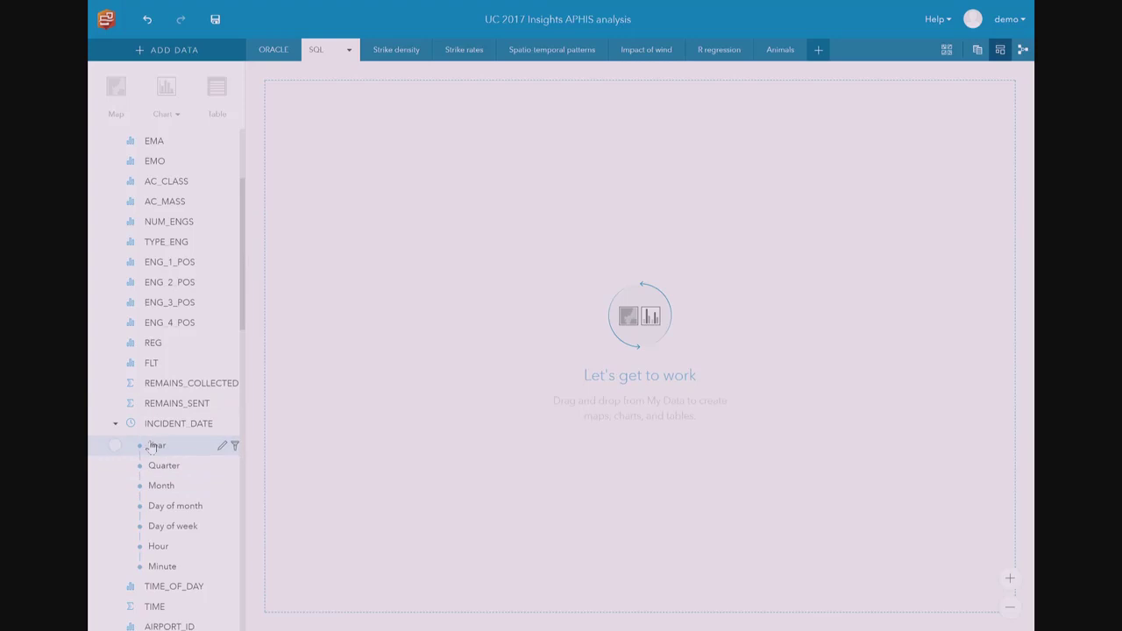
left_click_drag(153, 447, 378, 205)
mouse_move(418, 227)
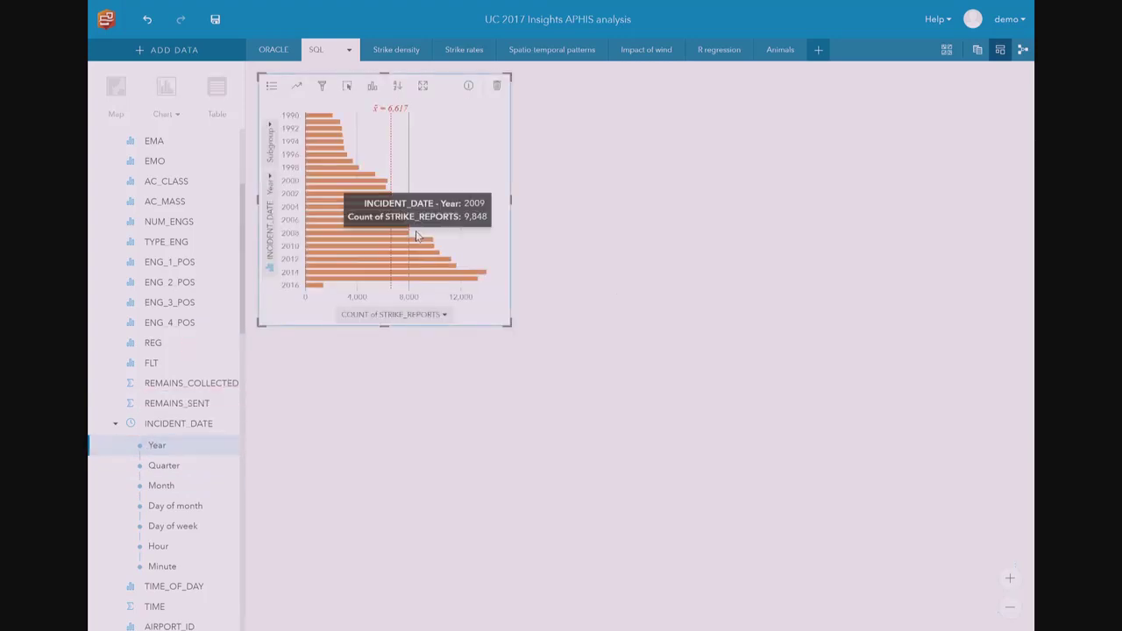
mouse_move(342, 121)
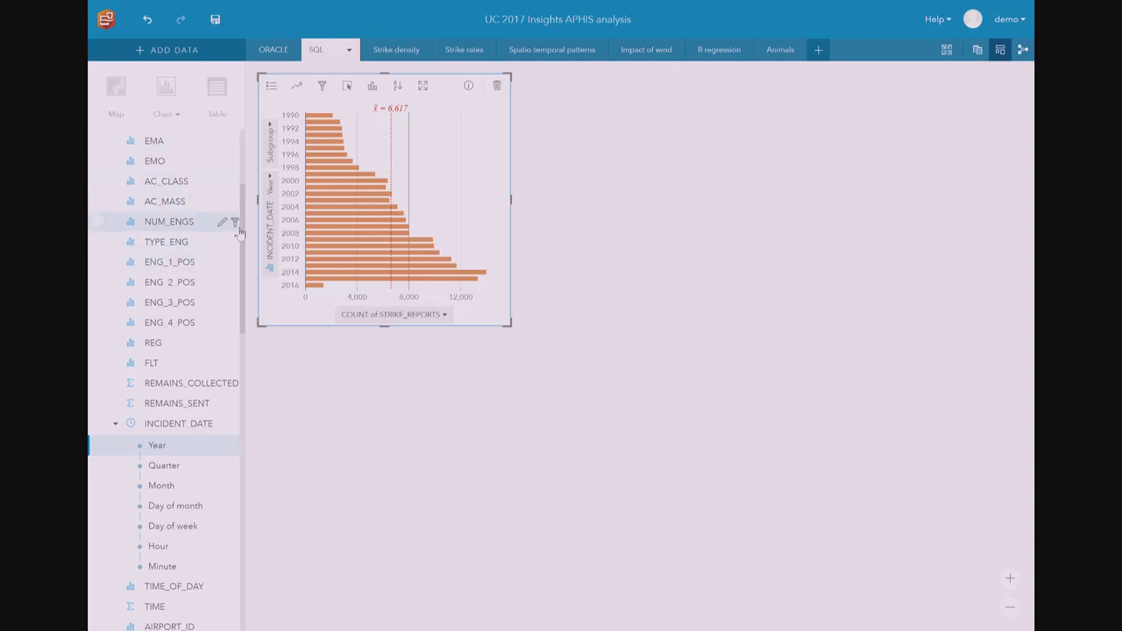
Create a summary table of strike report counts by AIRPORT, sorted from highest to lowest count.
mouse_move(242, 223)
left_mouse_down()
mouse_move(244, 167)
mouse_move(246, 238)
left_mouse_up()
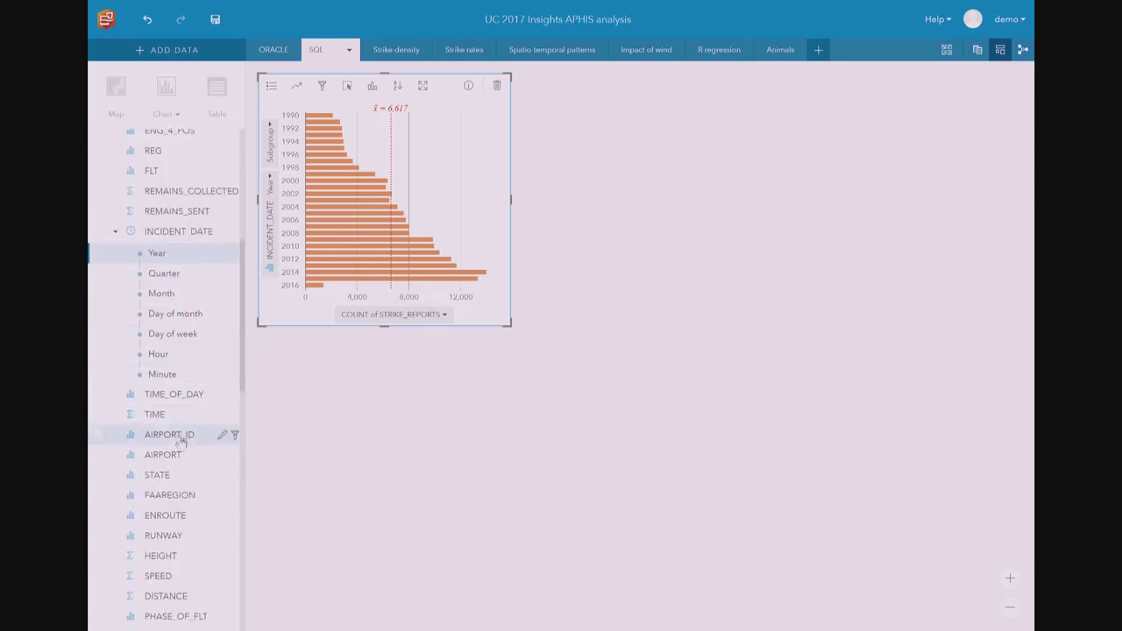
left_click_drag(175, 455, 714, 201)
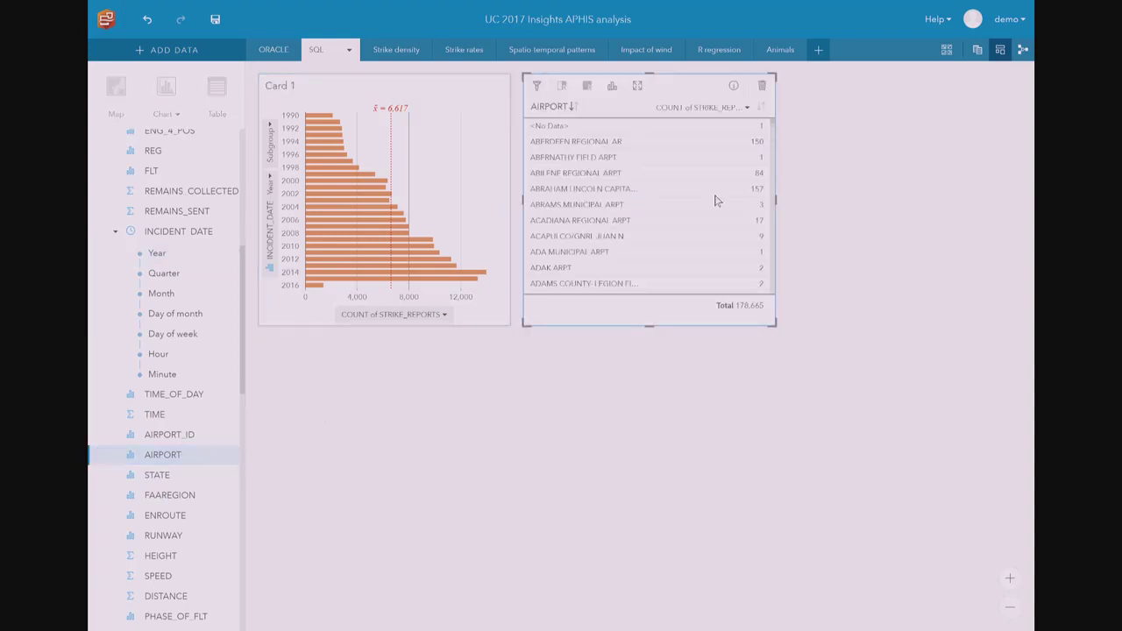
left_click(762, 106)
left_click(762, 106)
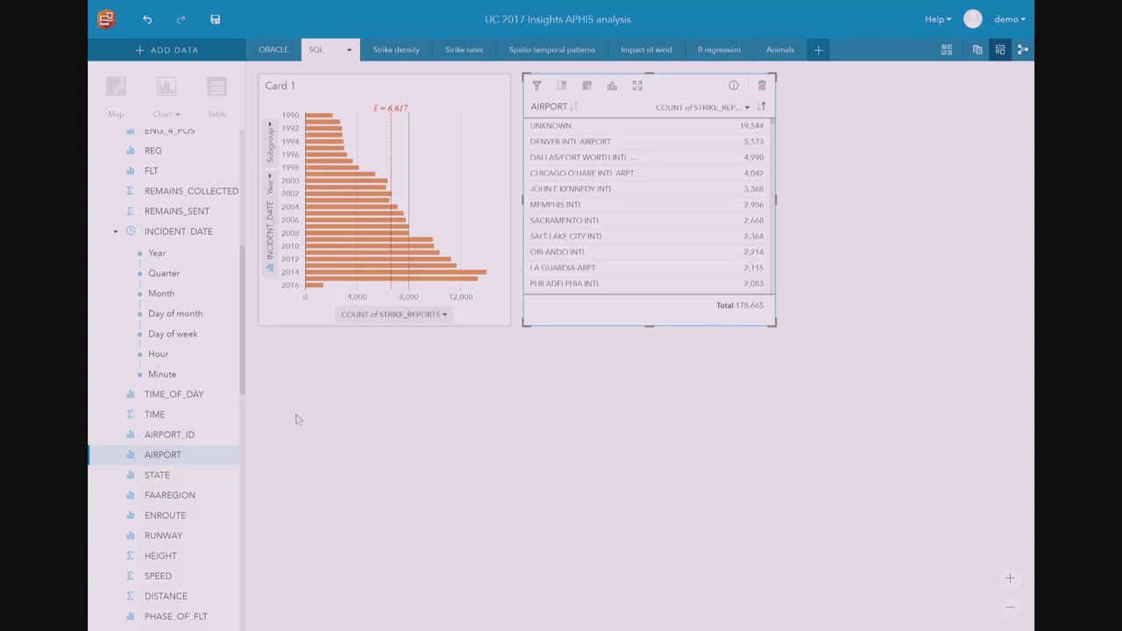
Create a bar chart of strike reports by PHASE_OF_FLT below the yearly chart, ordered from smallest to largest count.
left_click_drag(243, 392, 235, 505)
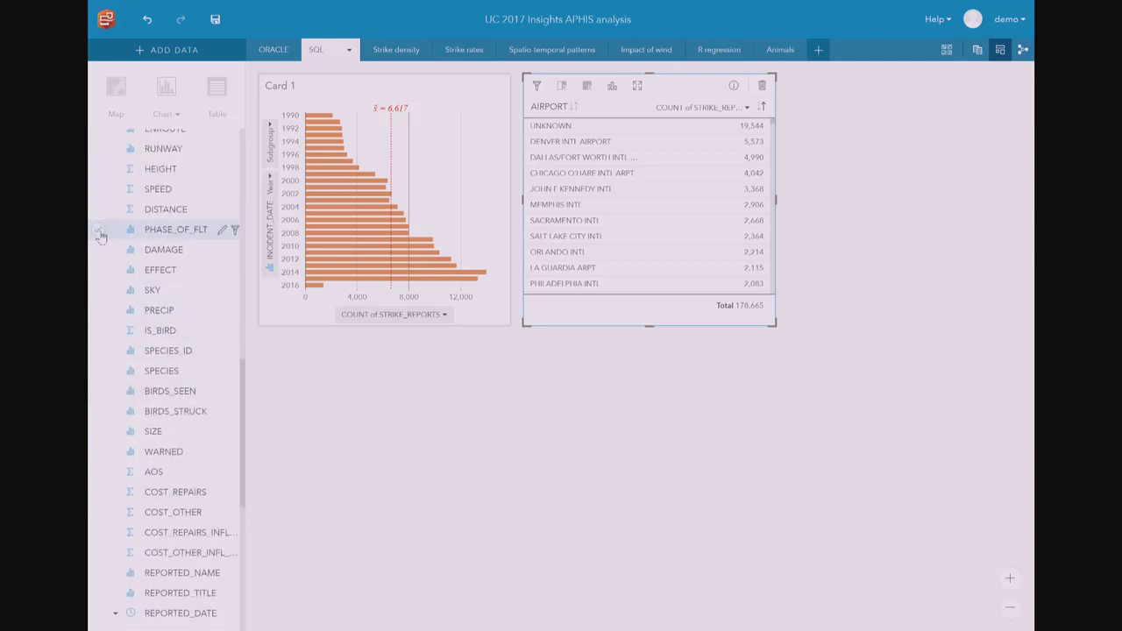
left_click_drag(145, 231, 381, 454)
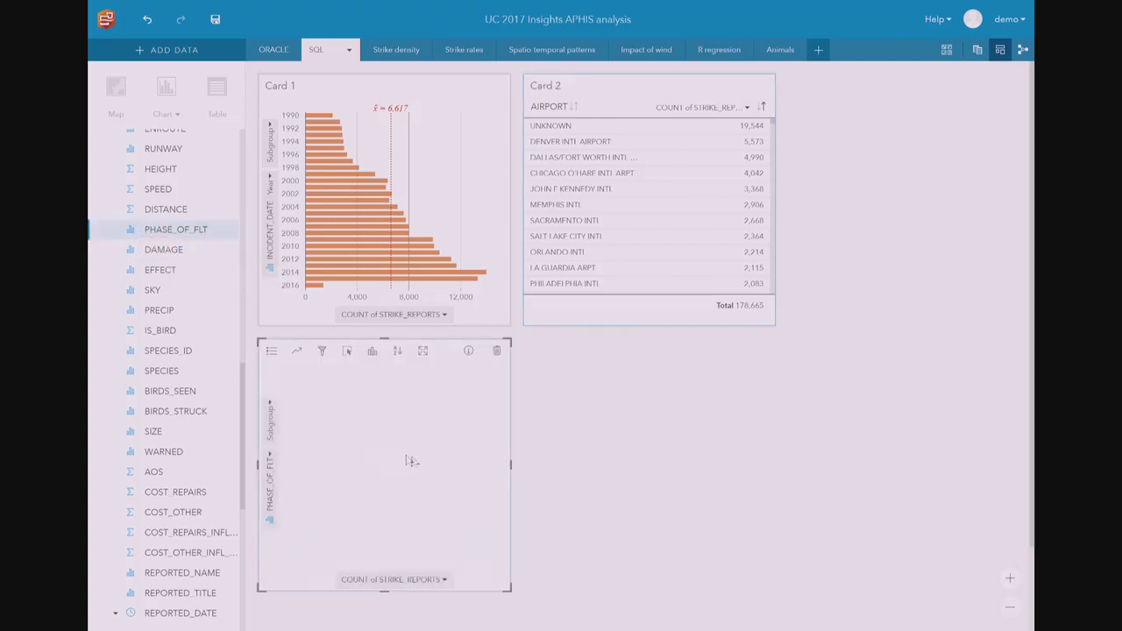
left_click(398, 351)
left_click(456, 378)
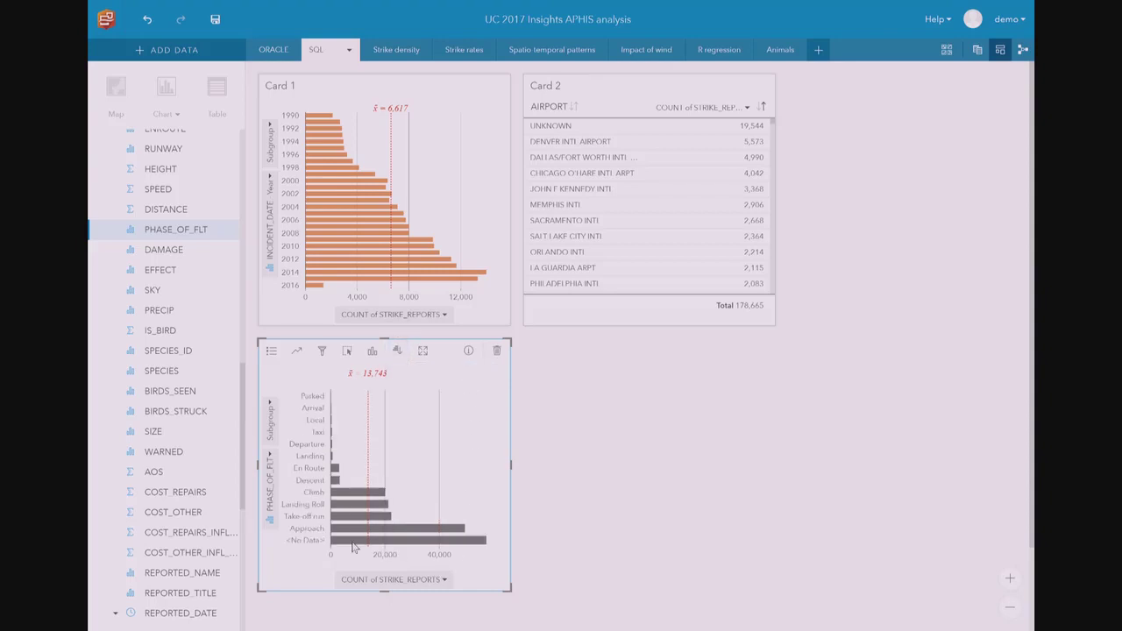
mouse_move(340, 541)
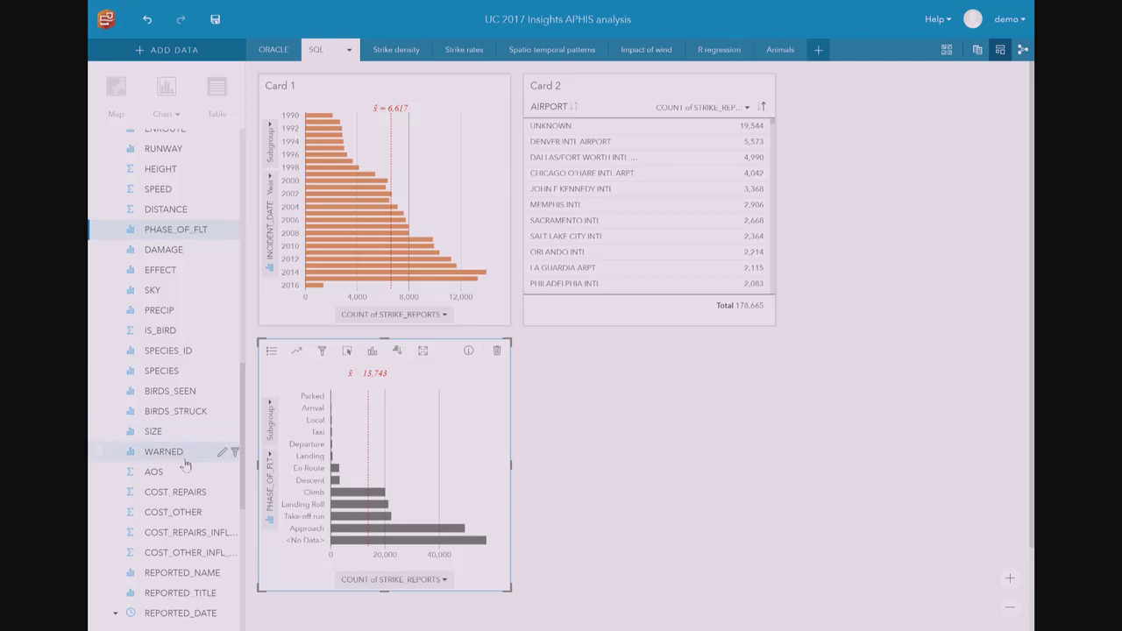
Create a scatter plot of HEIGHT against SPEED beside the flight phase chart.
left_click(98, 171)
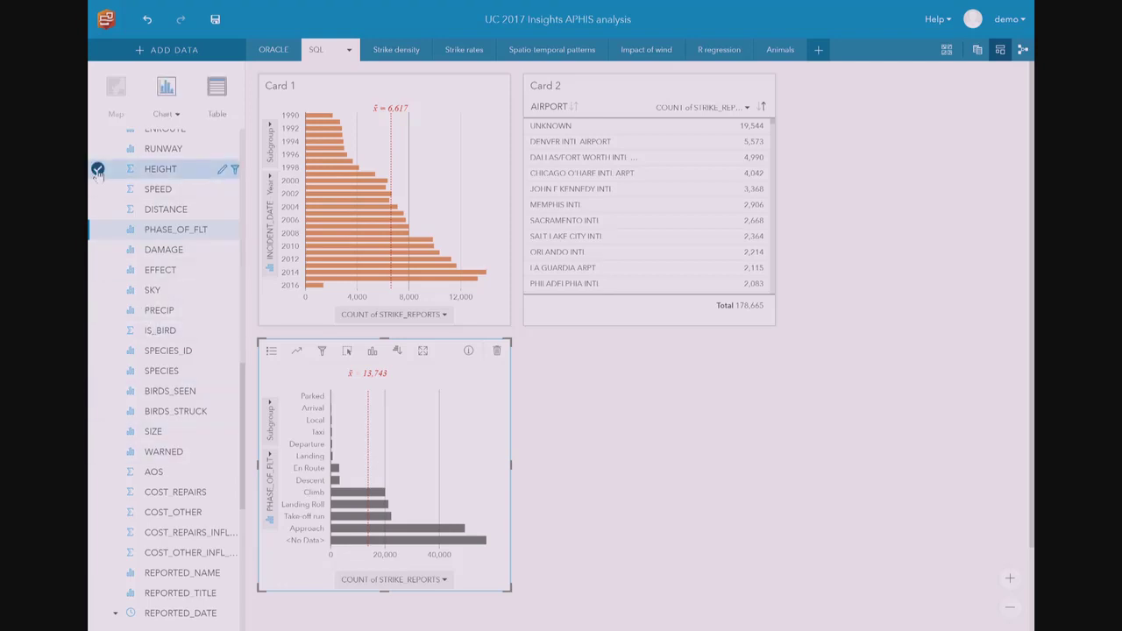
left_click(97, 189)
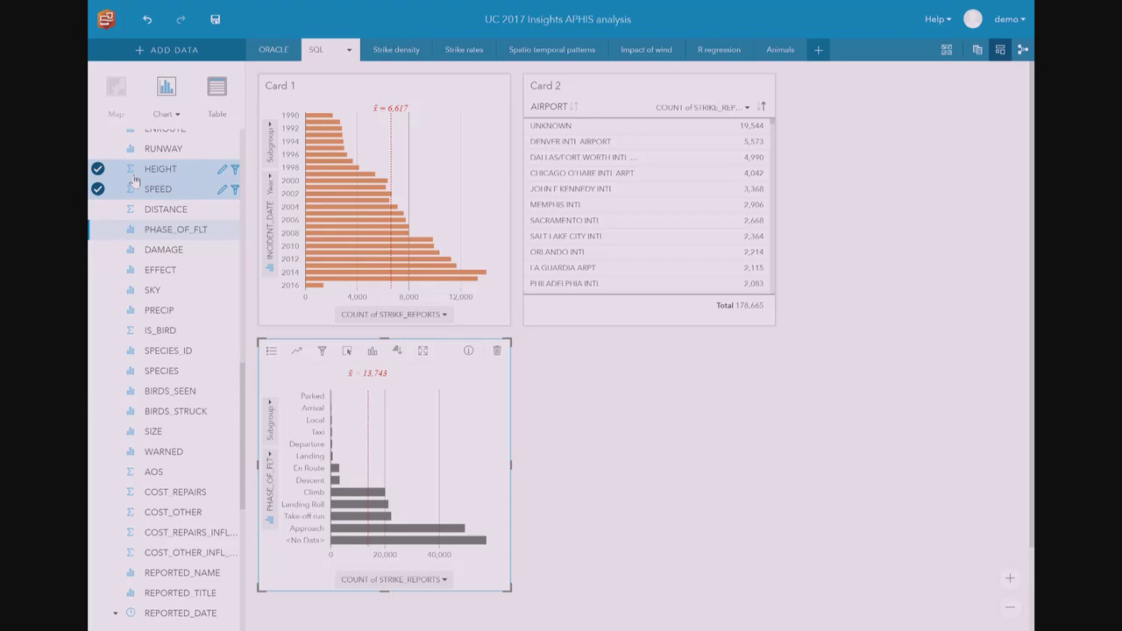
left_click_drag(136, 180, 642, 451)
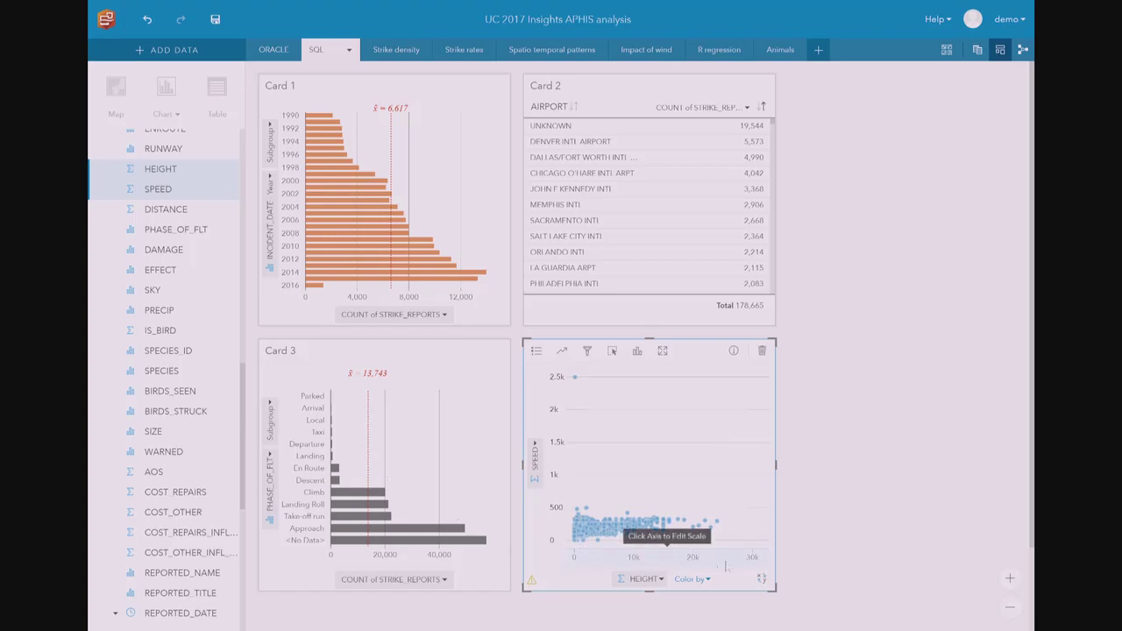
Set both the SPEED and HEIGHT axes of the scatter plot to a Log scale.
scroll(650, 591, "down", 1)
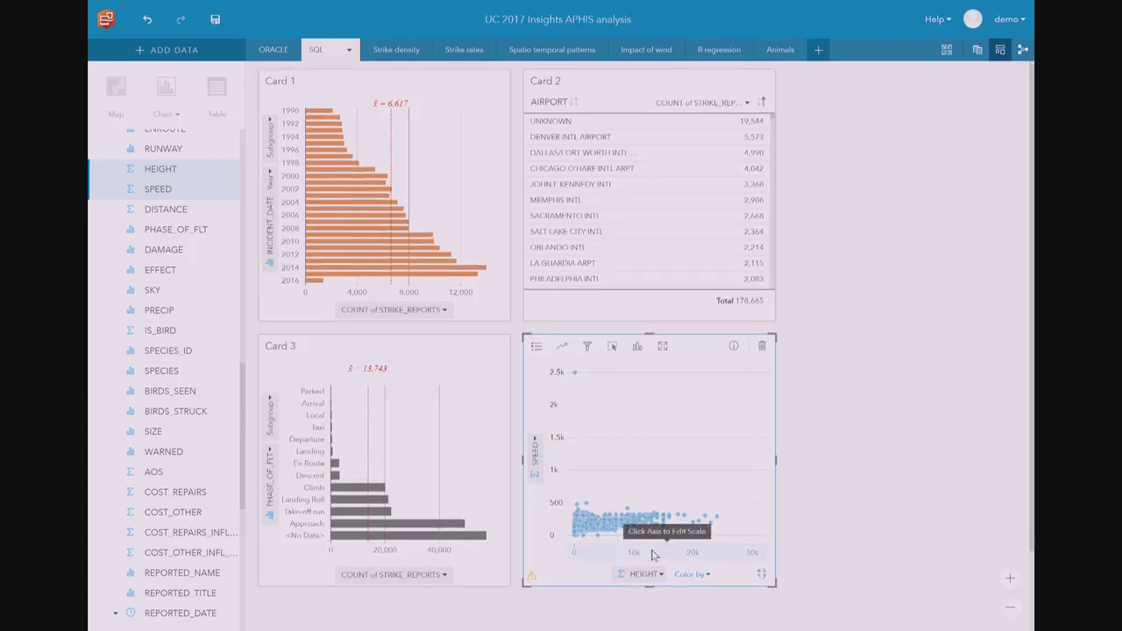
left_click(561, 489)
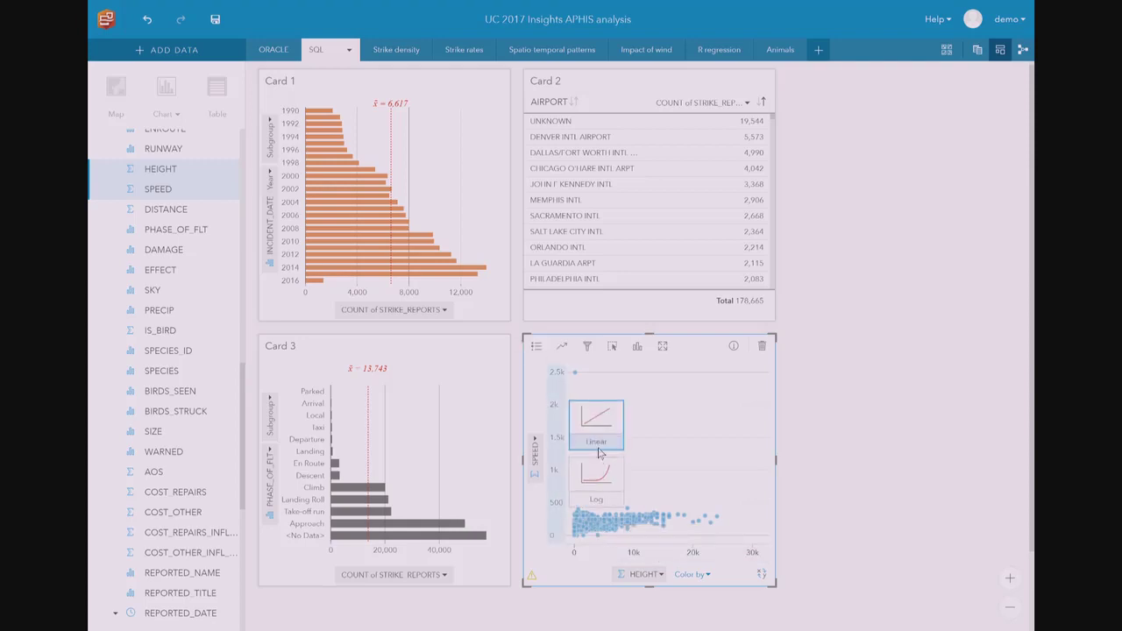
left_click(684, 556)
left_click(719, 531)
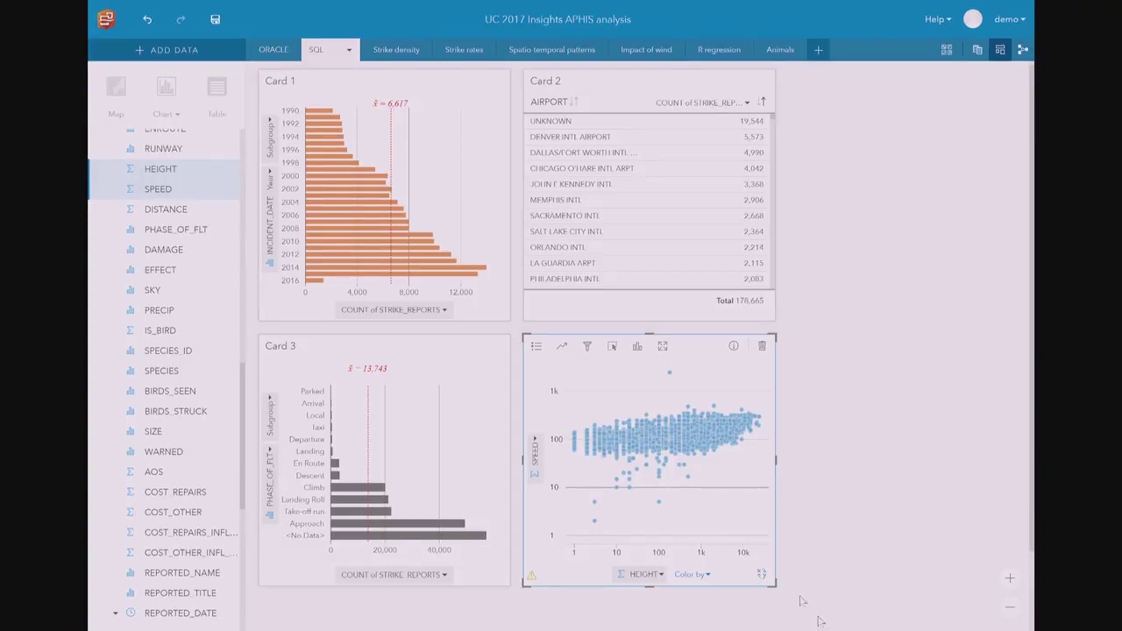
Color the scatter plot points by PHASE_OF_FLT.
left_click(700, 575)
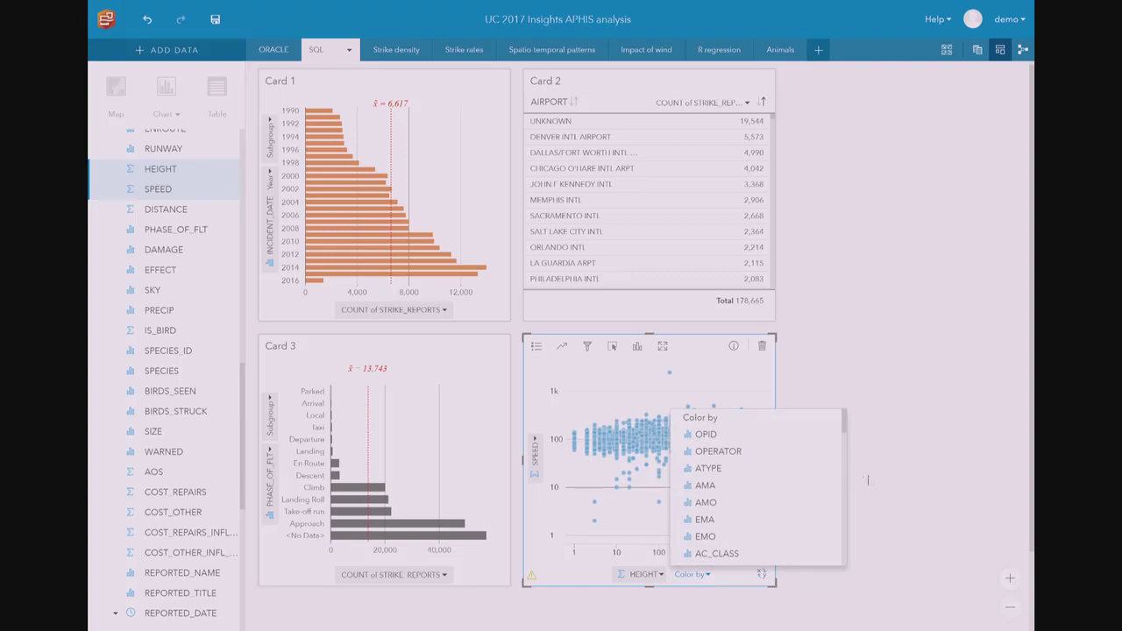
left_click_drag(845, 425, 848, 490)
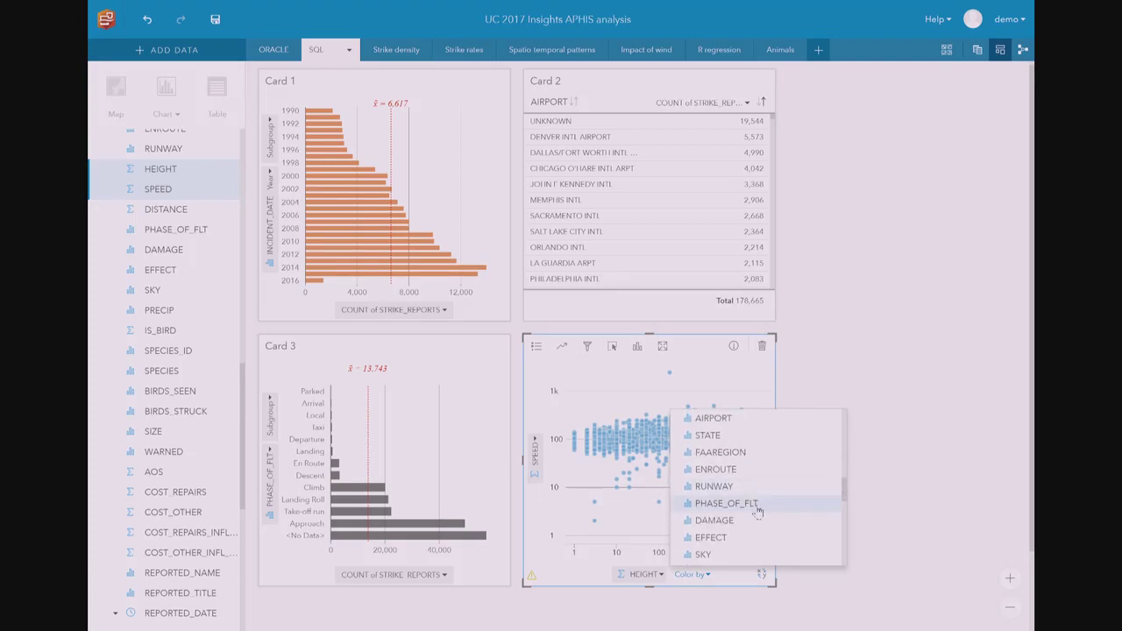
left_click(726, 503)
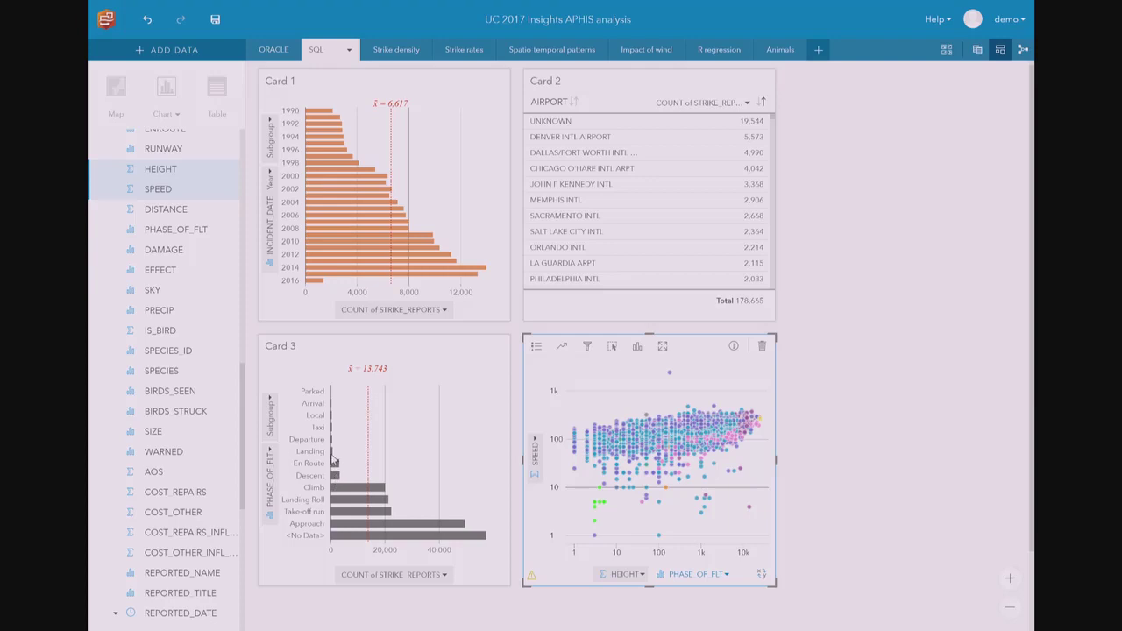
Highlight the Landing and En Route flight phases one after the other to compare their scatter plot points, and clear the selection.
left_click(335, 459)
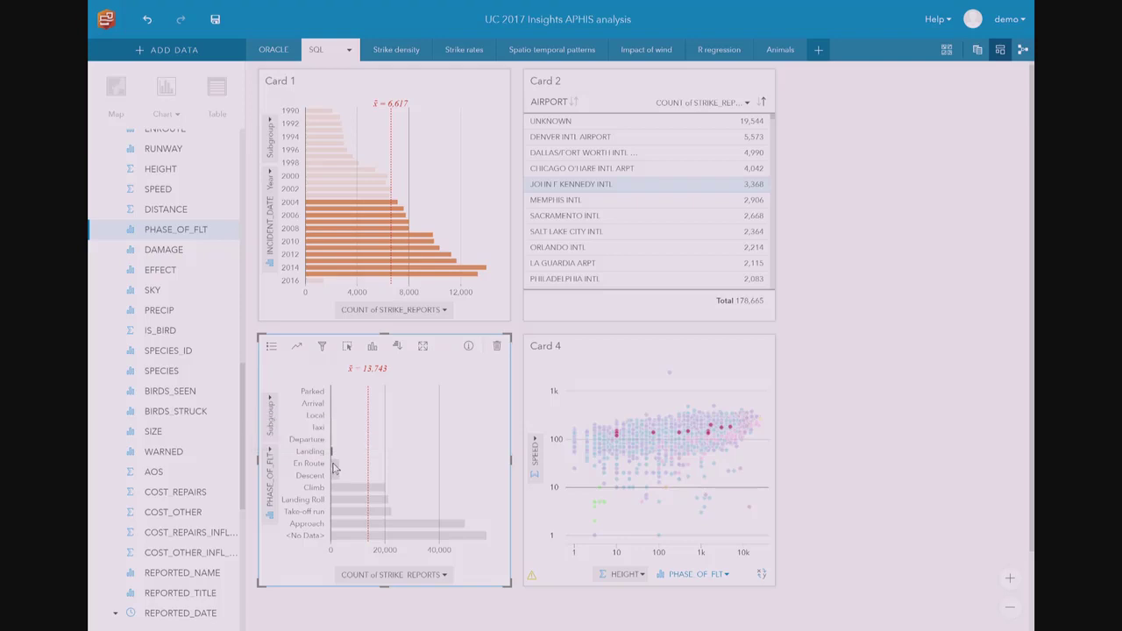
left_click(335, 465)
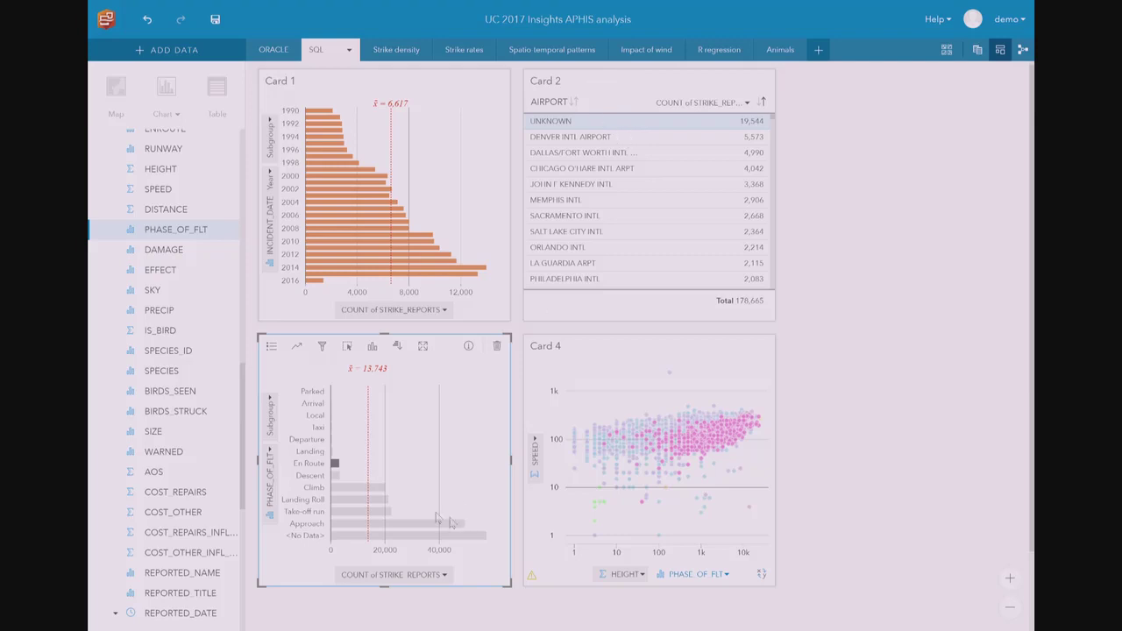
left_click(340, 465)
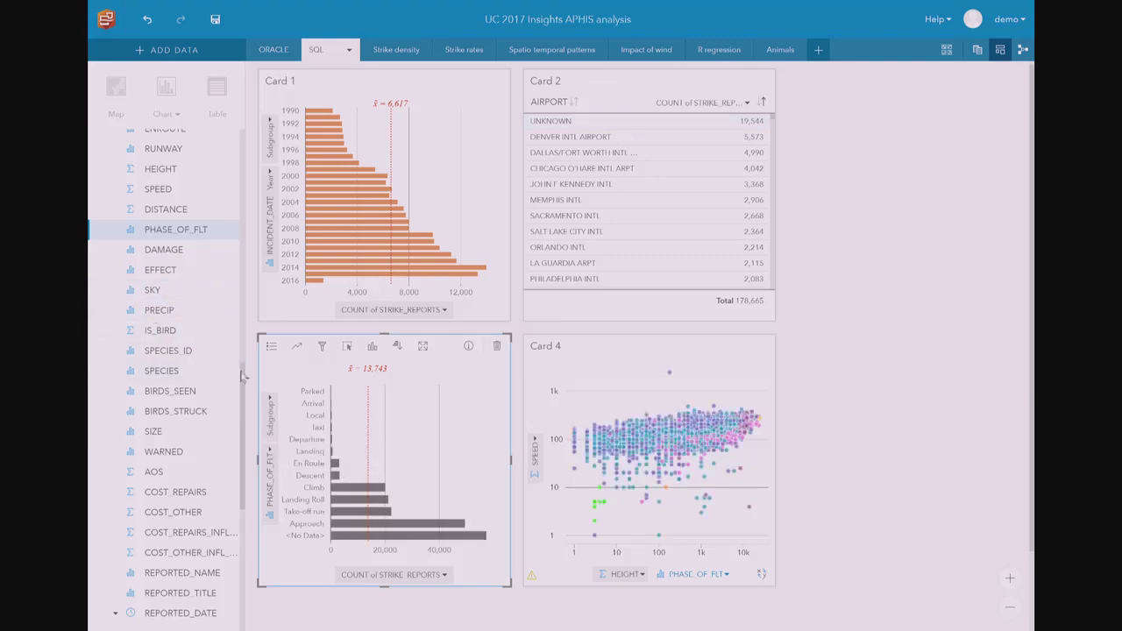
Create a relationship between the AIRPORTS and STRIKE_REPORTS tables based on AIRPORT_ID.
scroll(246, 371, "up", 15)
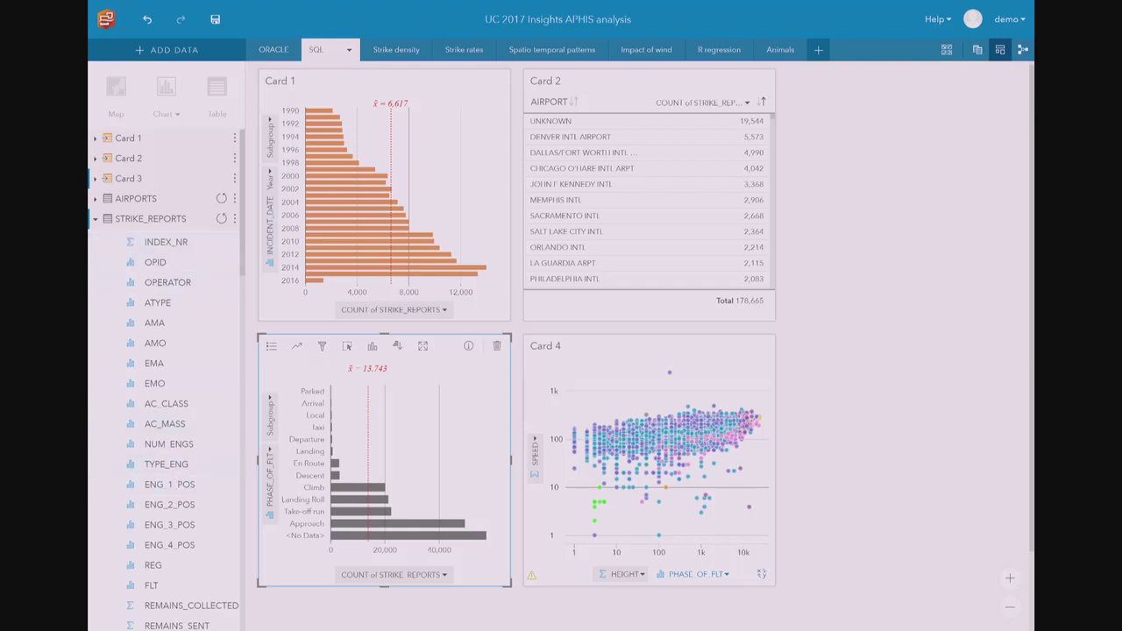
scroll(175, 368, "down", 3)
left_click(128, 413)
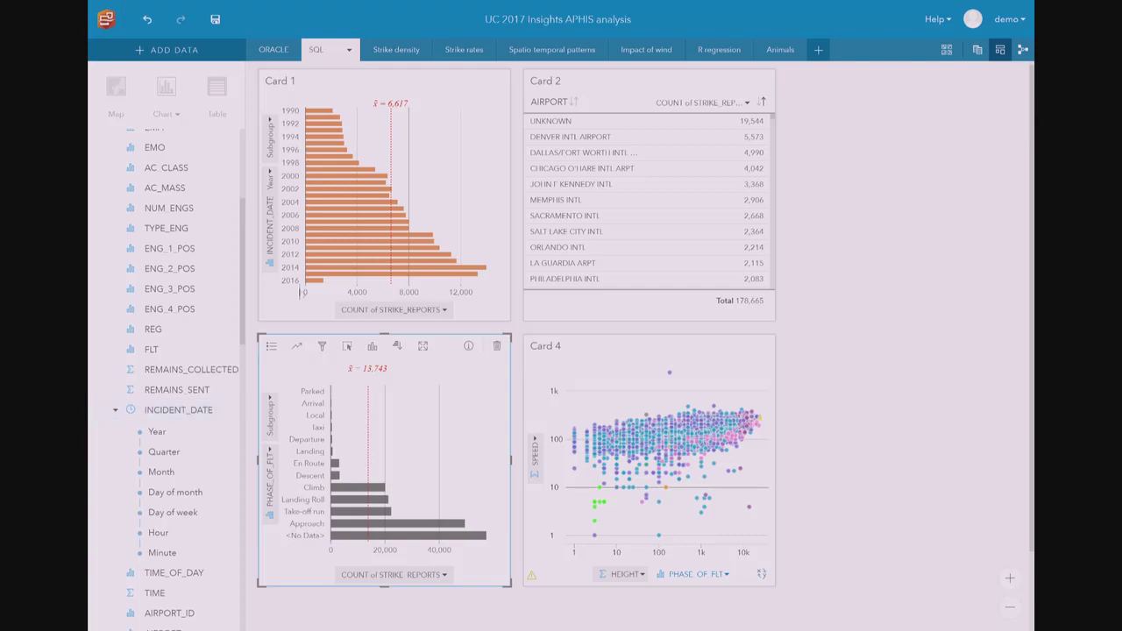
left_click_drag(243, 213, 237, 149)
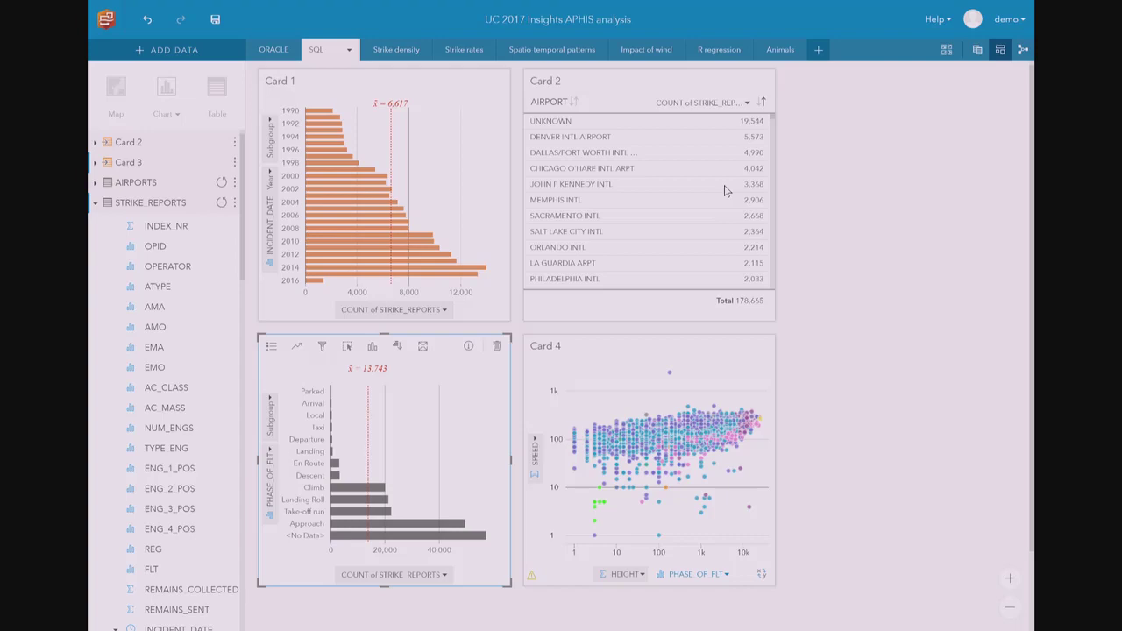
left_click(978, 50)
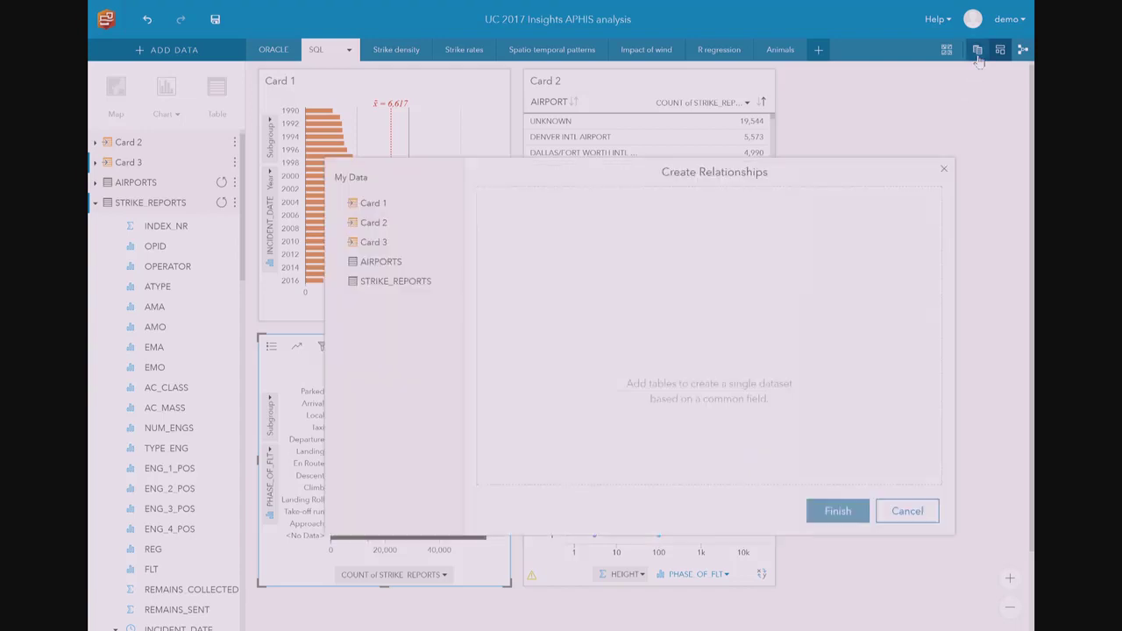
left_click(381, 263)
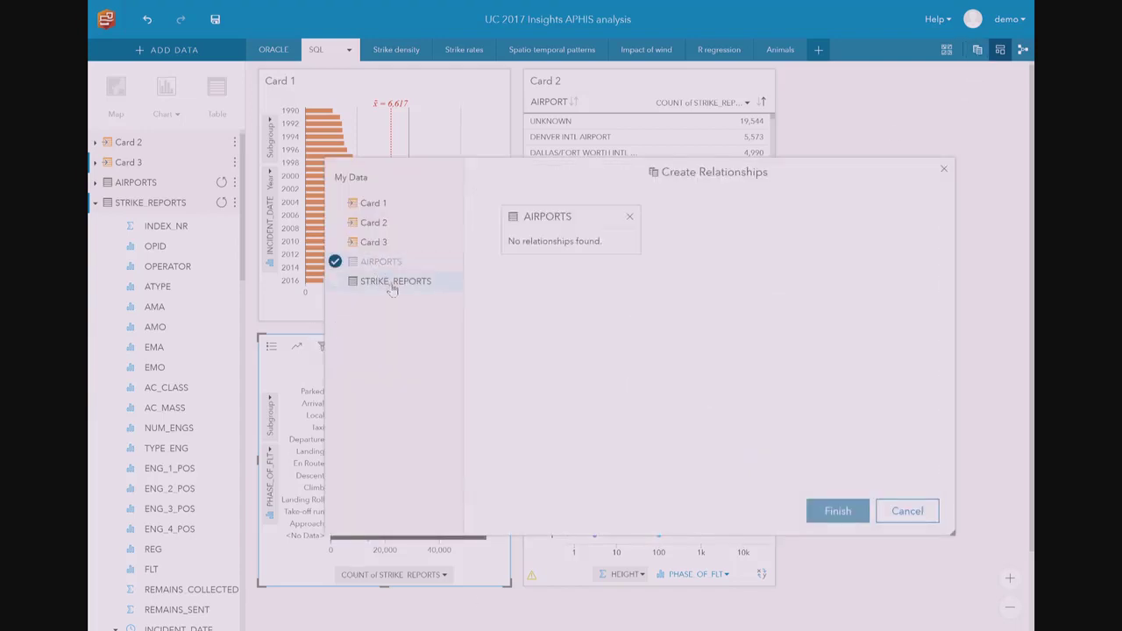
left_click(392, 281)
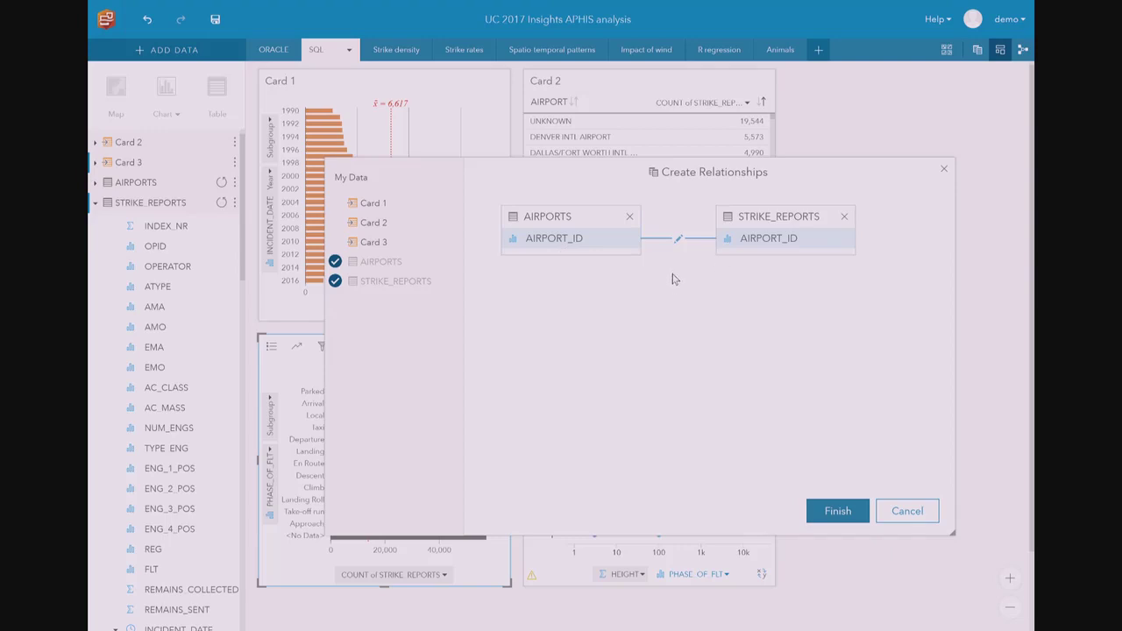
left_click(842, 514)
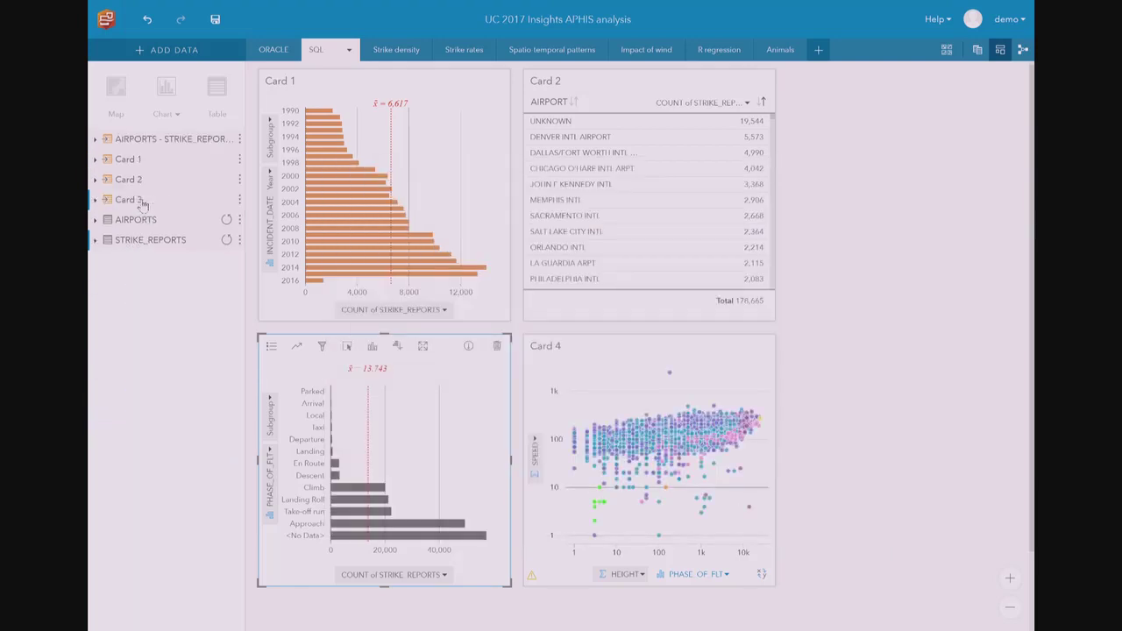
Create a map beside the airport table from the Shape field of the joined AIRPORTS - STRIKE_REPORTS dataset.
left_click(140, 138)
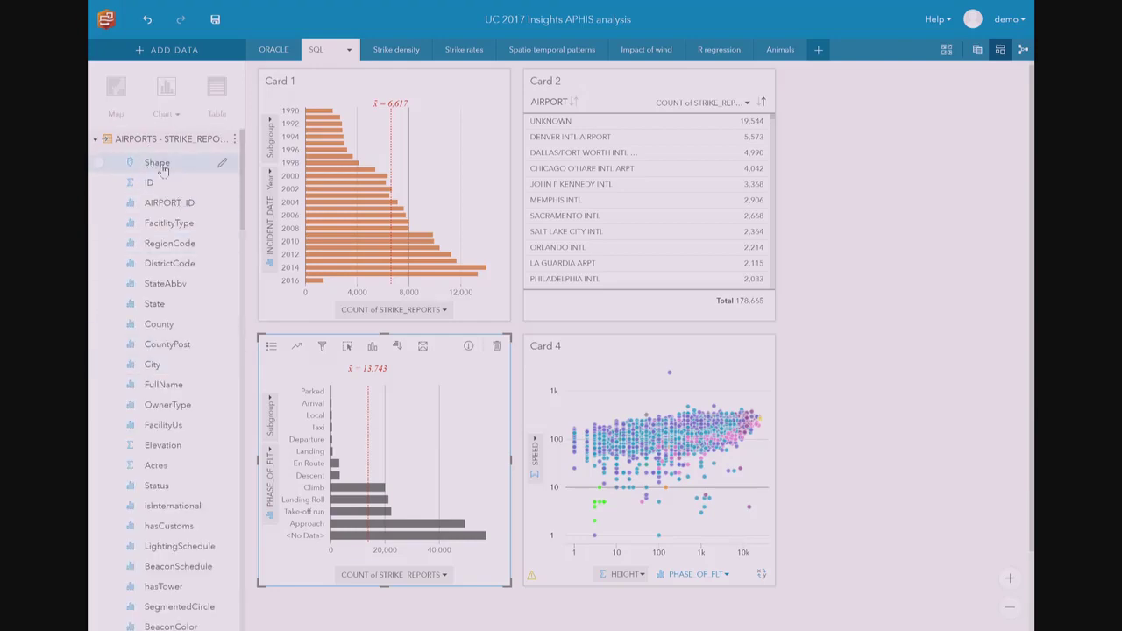
left_click_drag(160, 165, 861, 203)
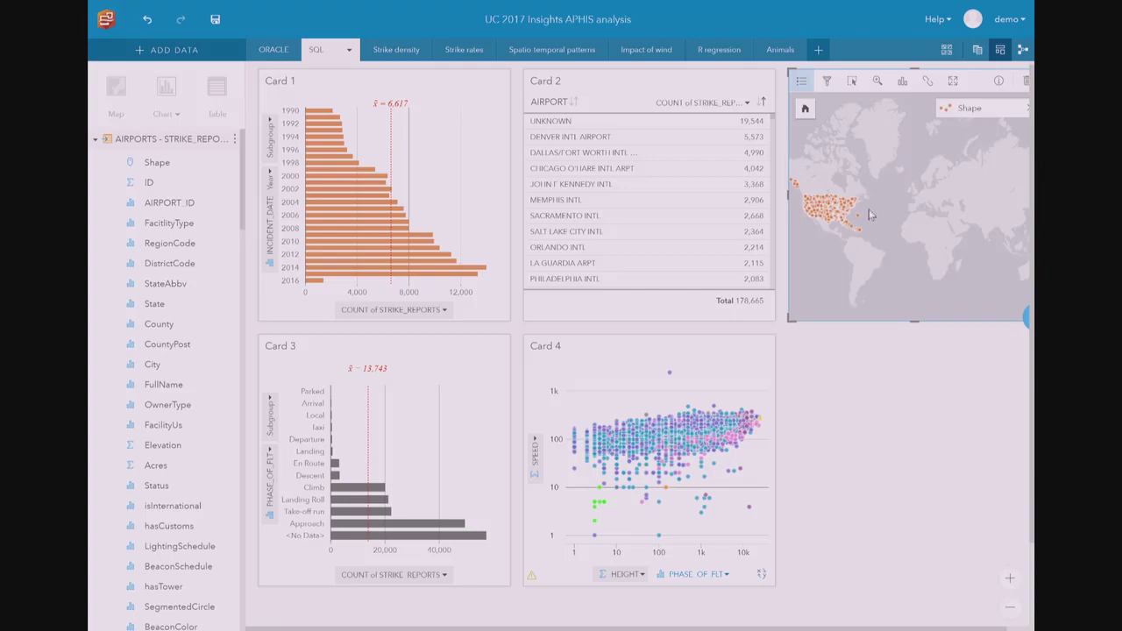
left_click_drag(812, 235, 877, 184)
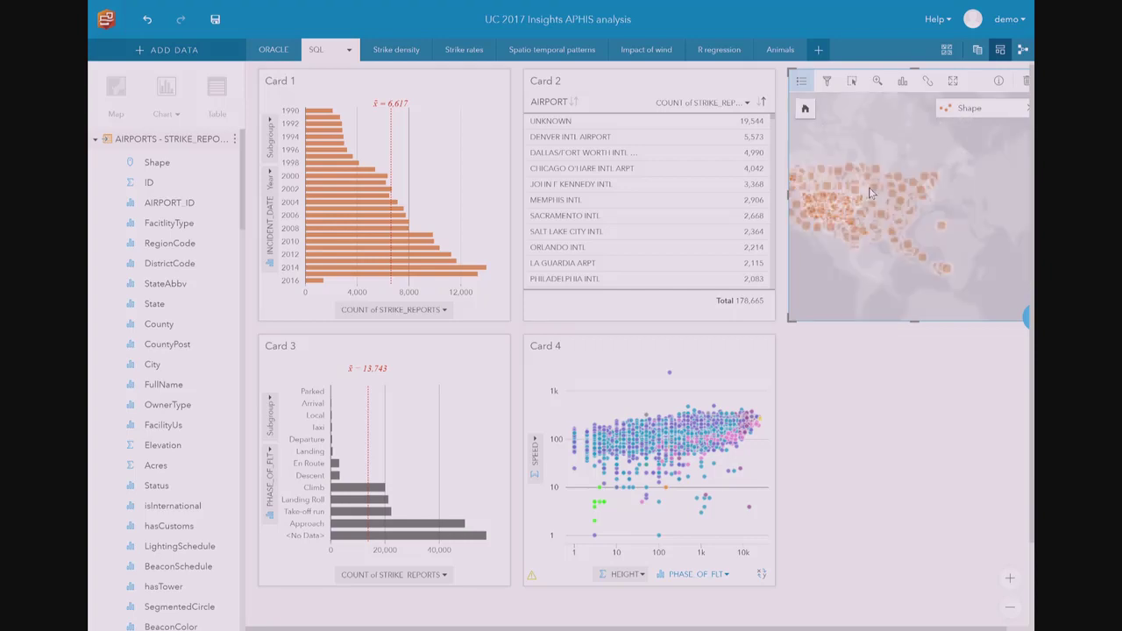
left_click(981, 51)
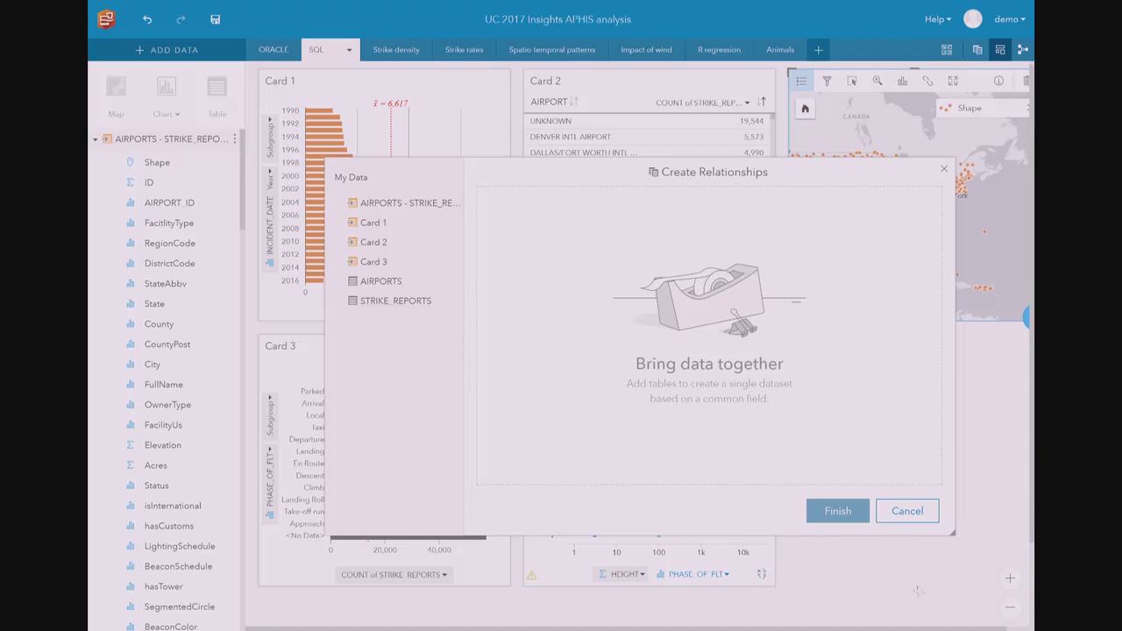
left_click(903, 513)
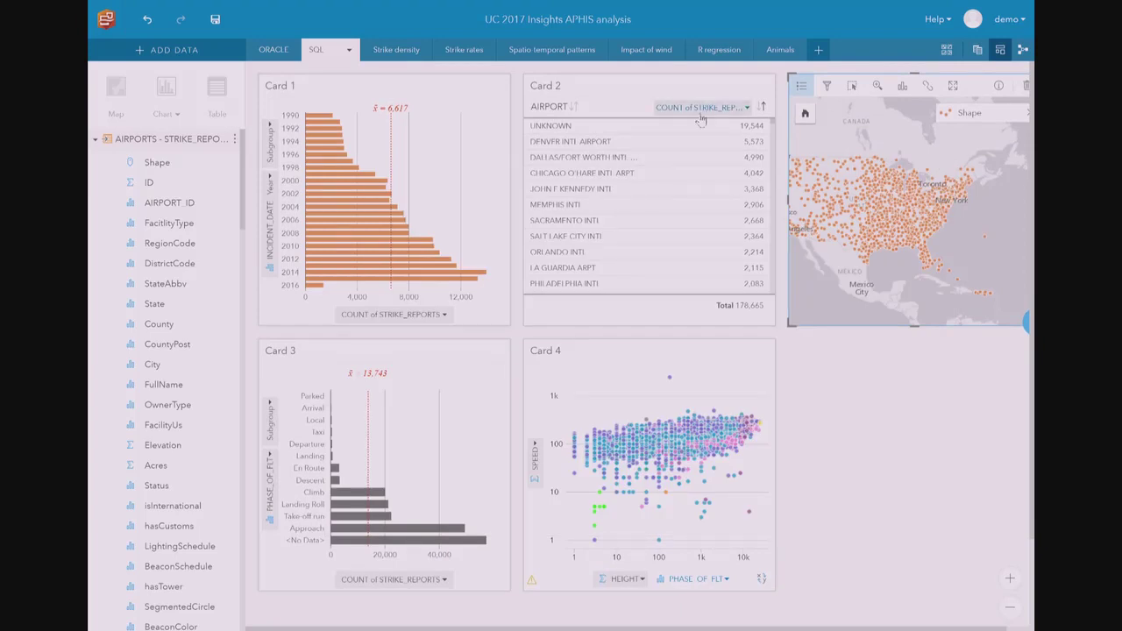
Move the airport table below the map's place and put the map beside the yearly bar chart, showing the whole United States.
left_click_drag(660, 77, 936, 347)
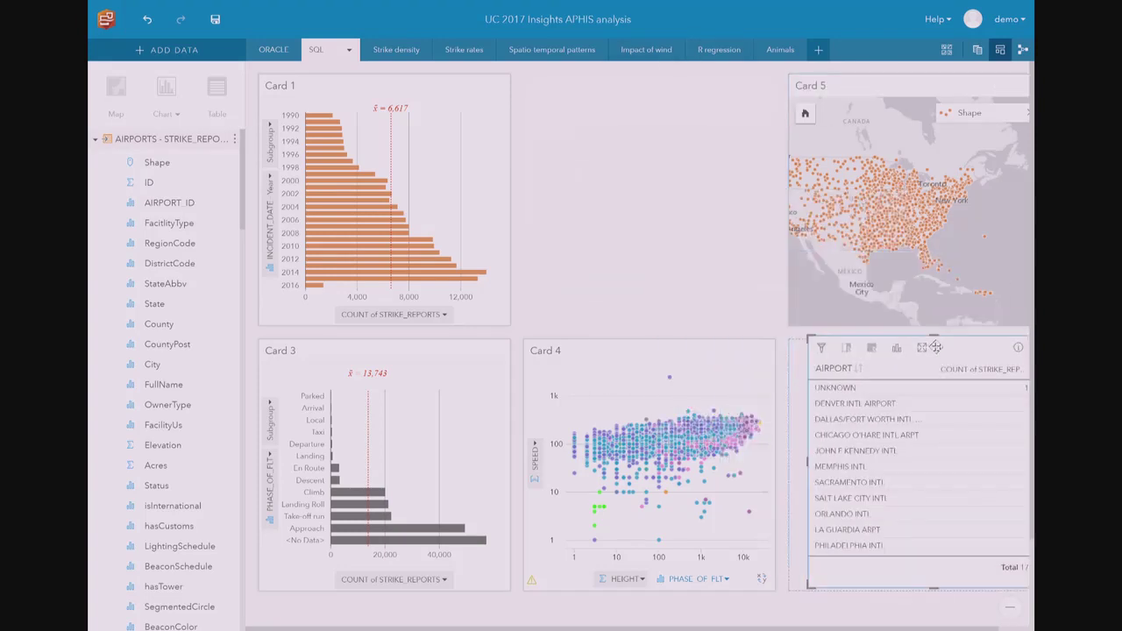
left_click_drag(923, 82, 660, 71)
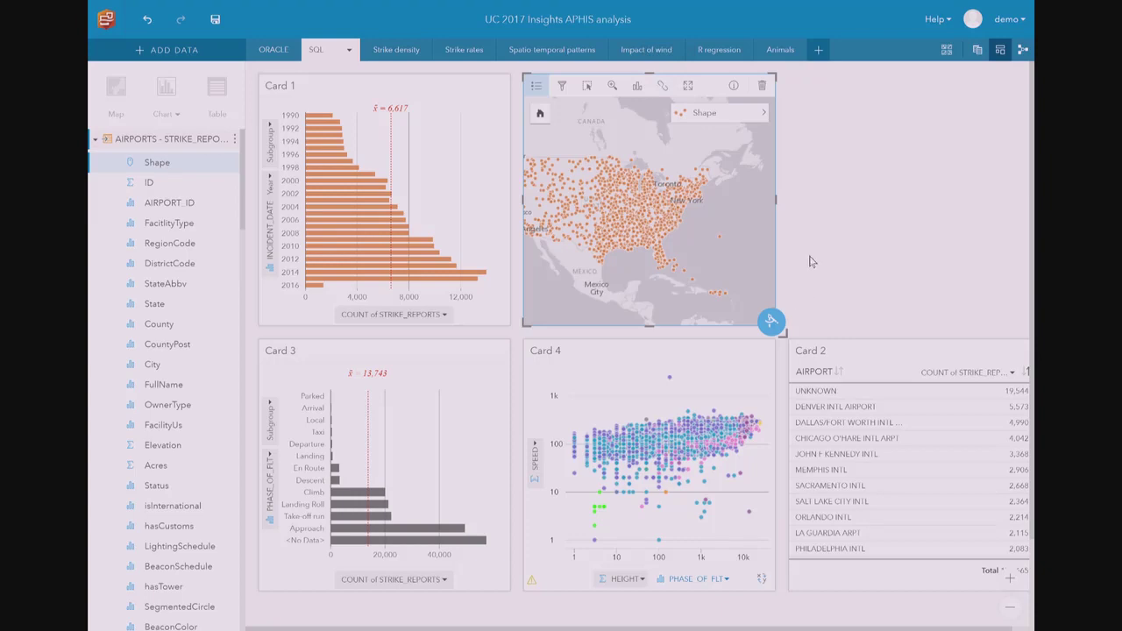
left_click_drag(712, 263, 744, 248)
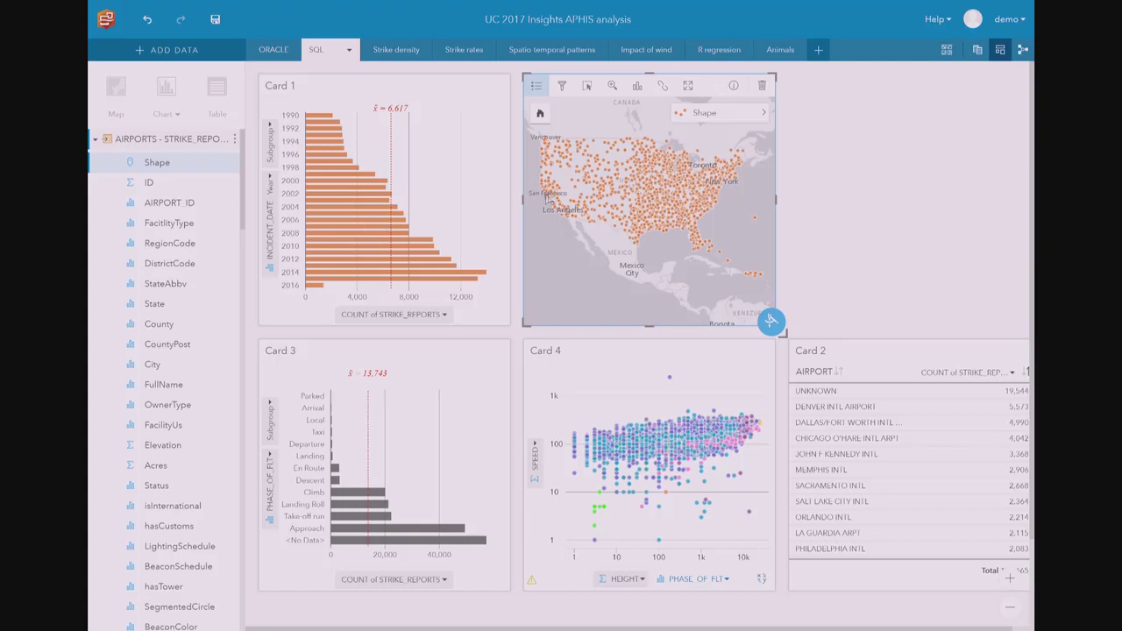
Style the airport map layer by COUNT of AIRPORTS - STRIKE_REPORTS.
mouse_move(577, 183)
left_click(763, 112)
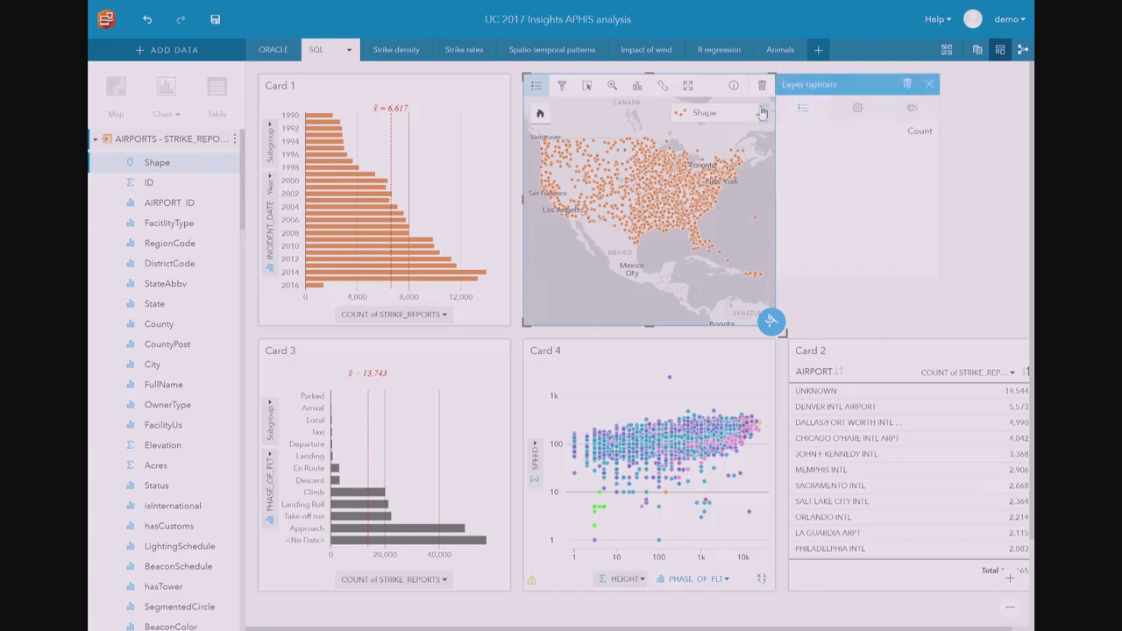
left_click(867, 112)
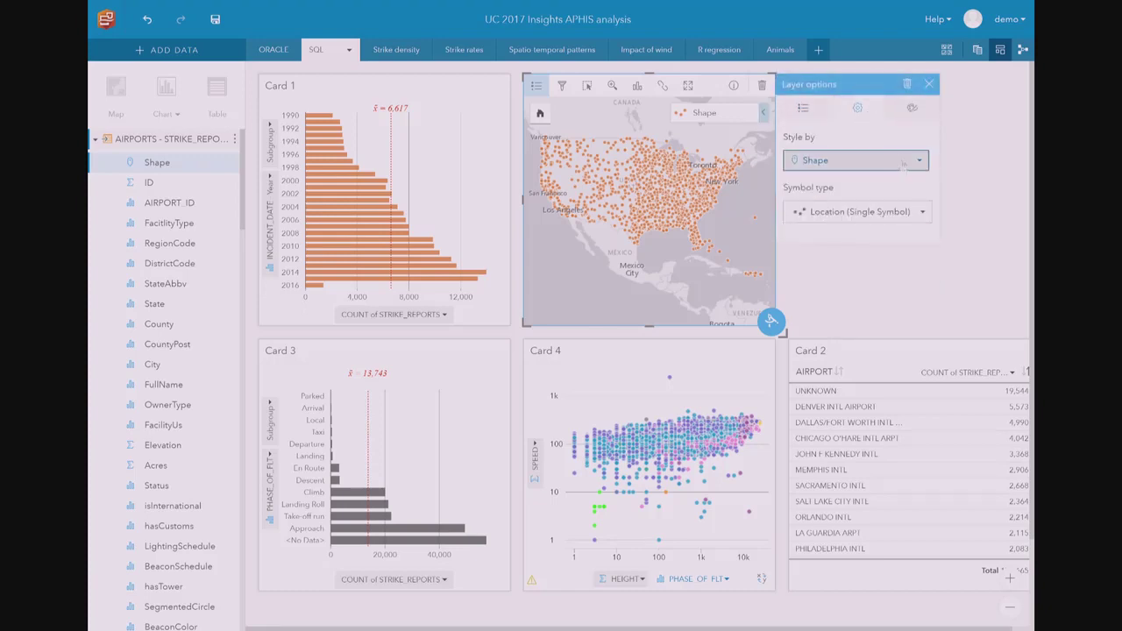
left_click(919, 212)
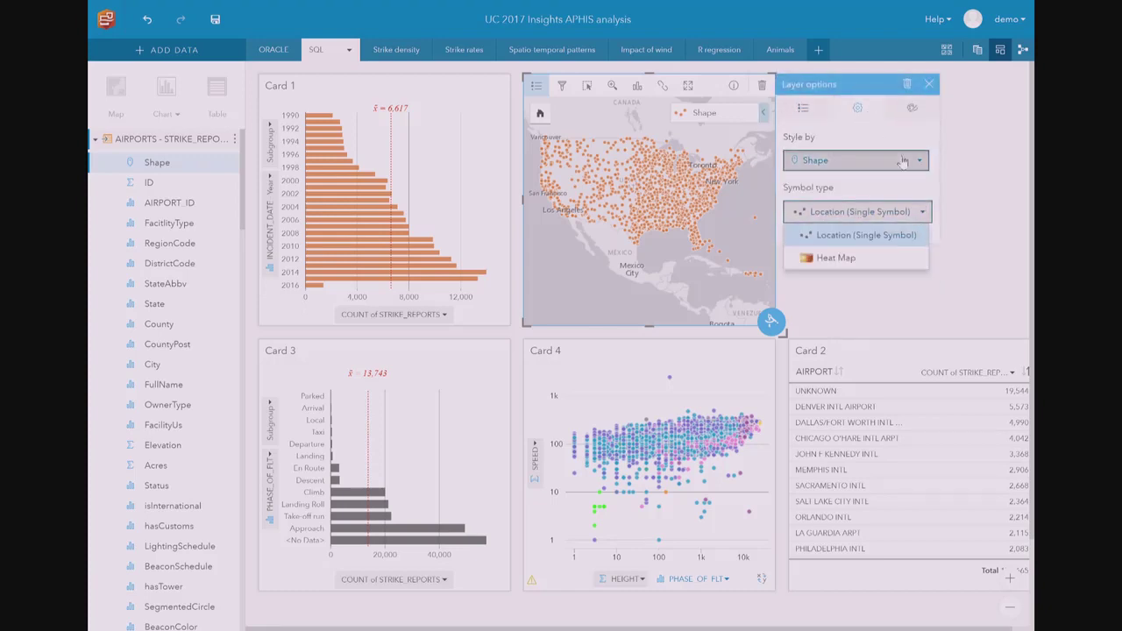
left_click(894, 161)
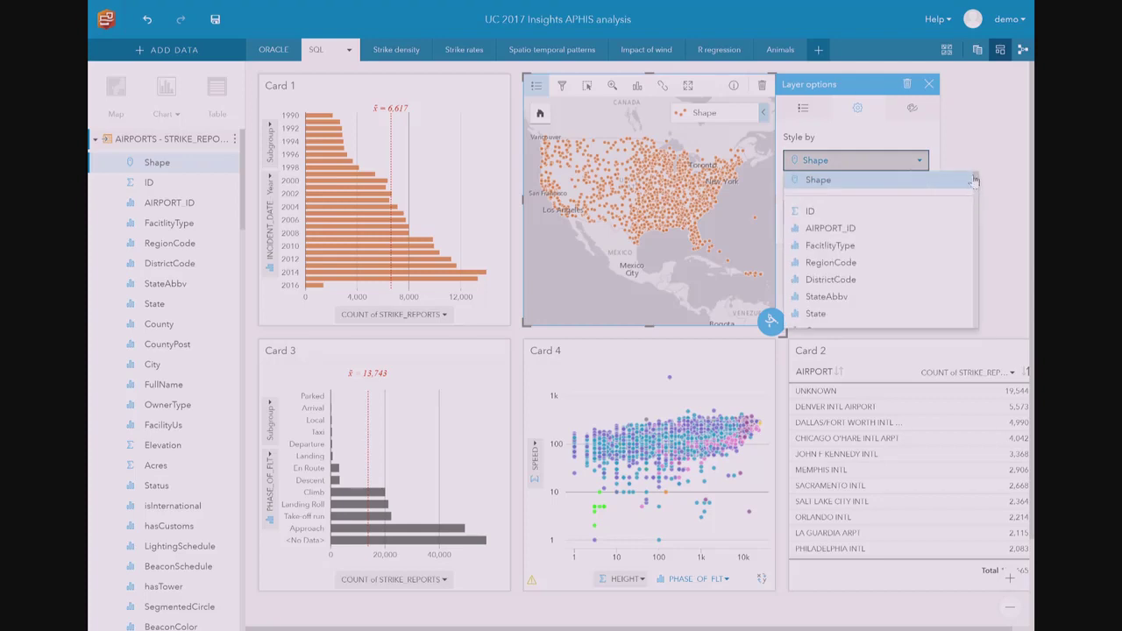
left_click_drag(975, 181, 980, 332)
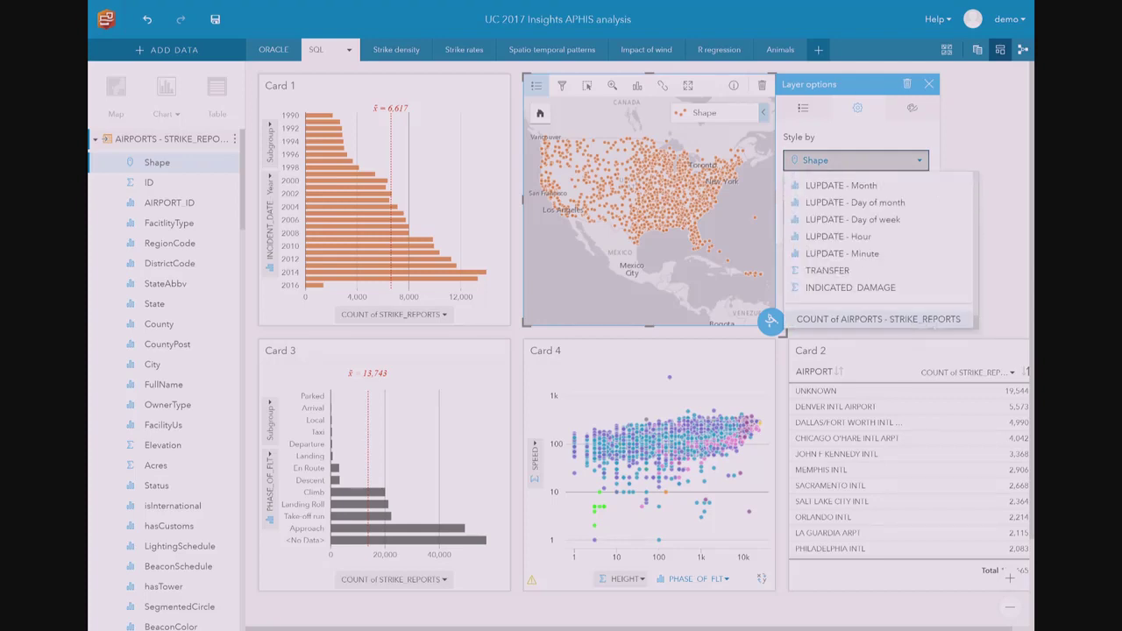
left_click(912, 320)
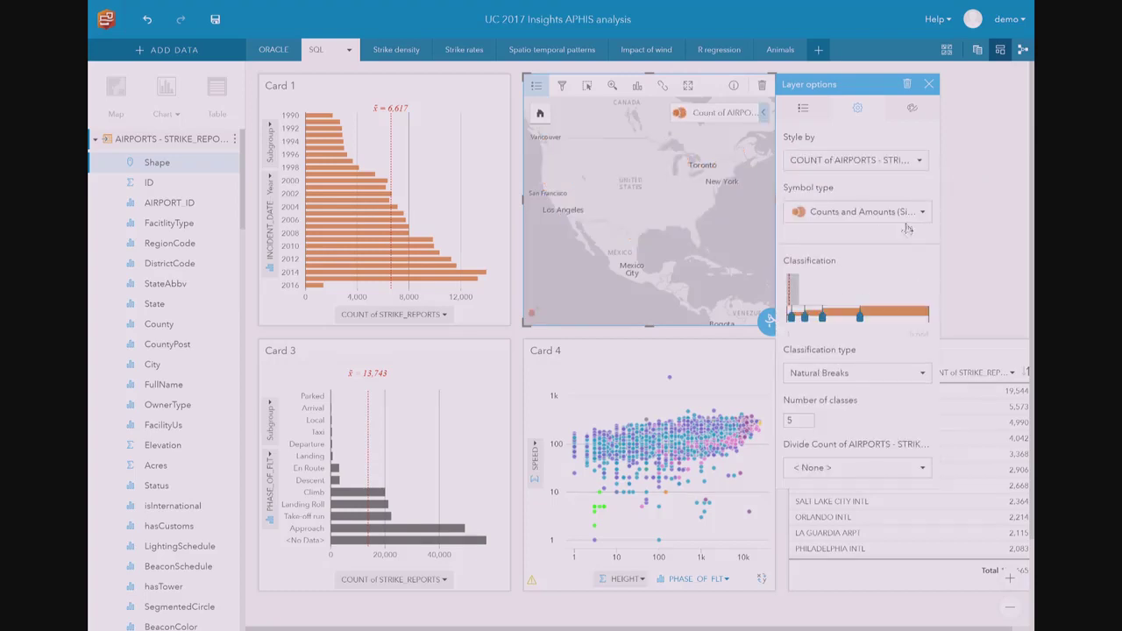
left_click(930, 84)
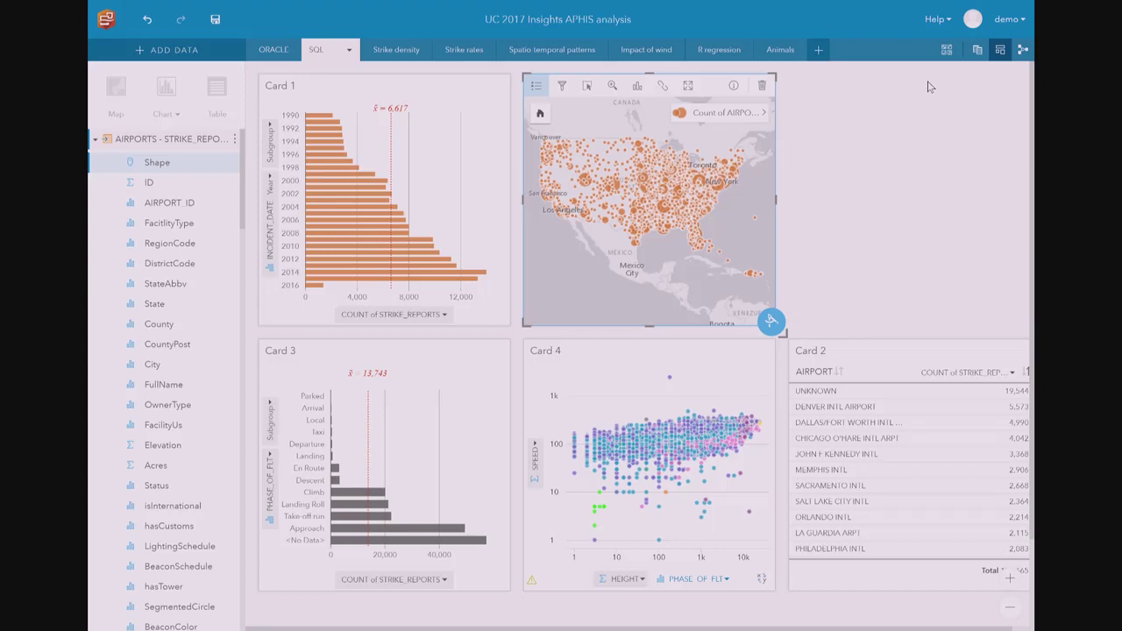
Create a histogram of Count of WIND from WIND - US_COUNTIES beside the map on the ORACLE page.
left_click(273, 49)
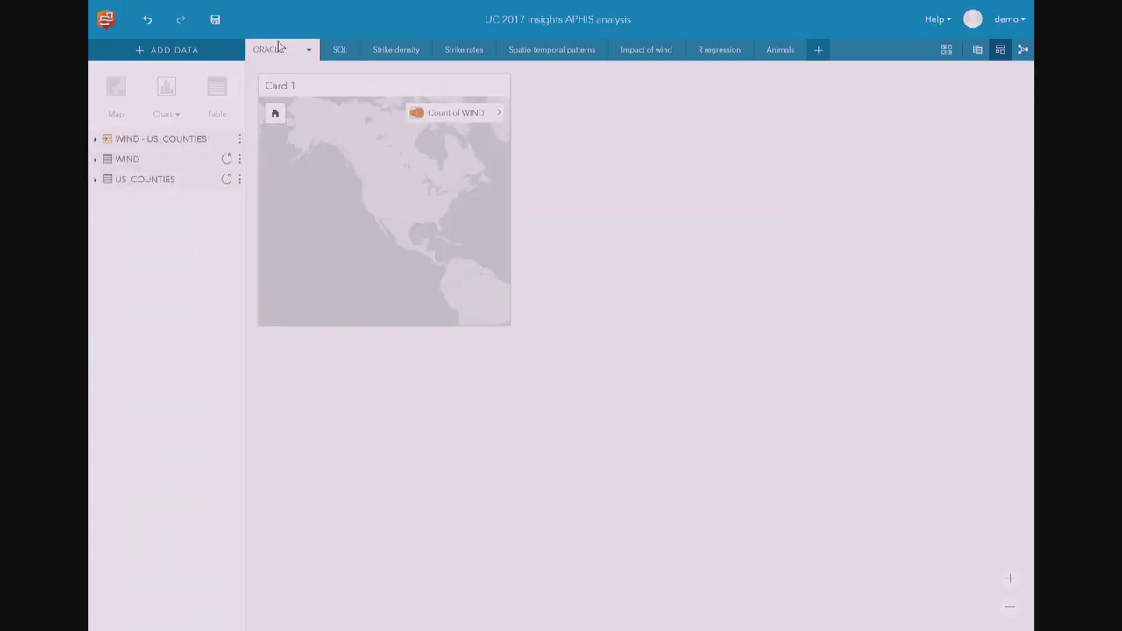
left_click(379, 262)
left_click_drag(374, 254, 489, 166)
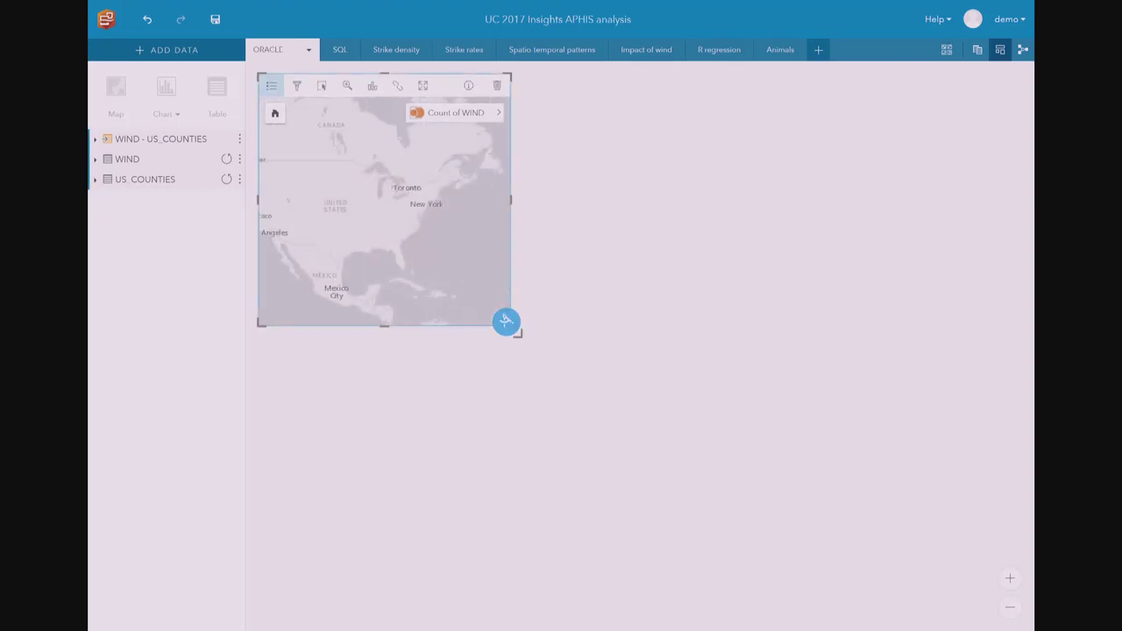
left_click_drag(397, 155, 439, 146)
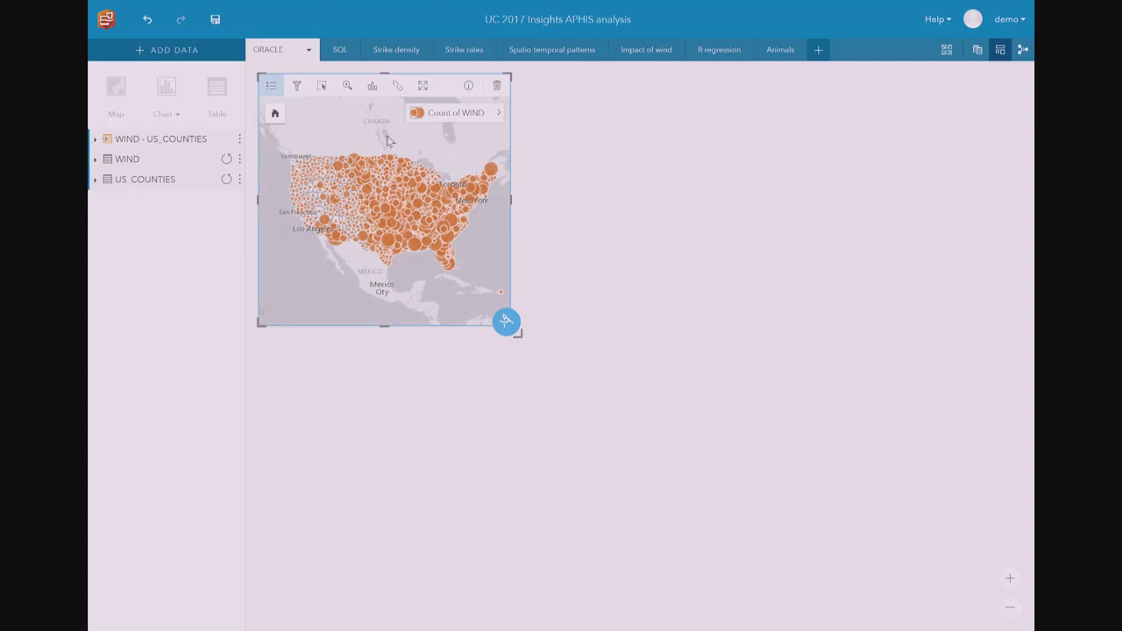
left_click(174, 140)
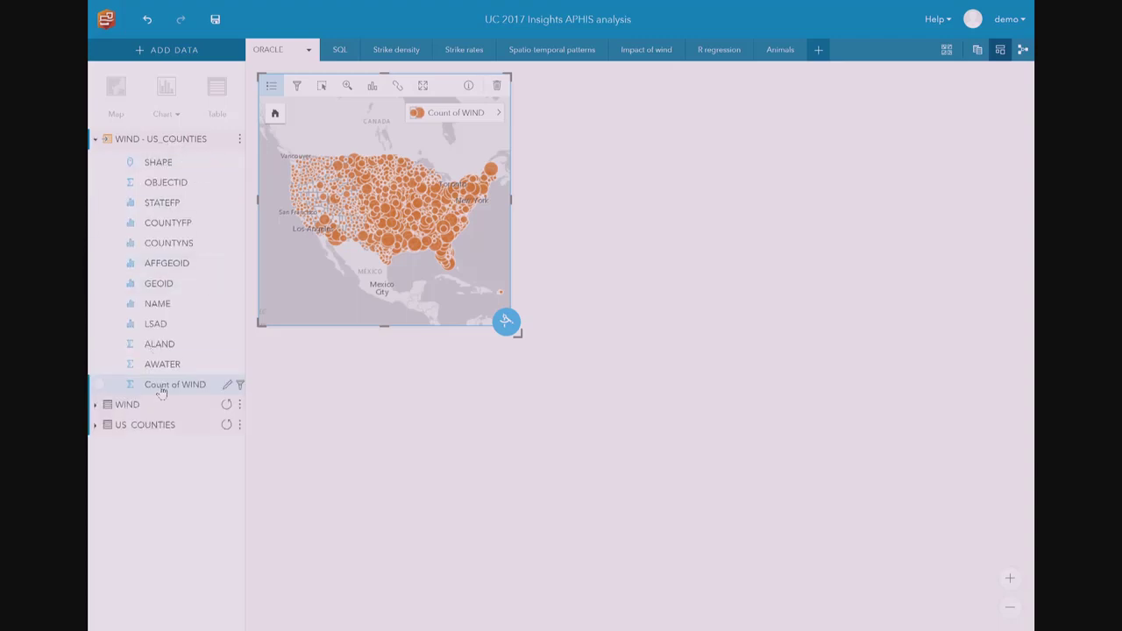
mouse_move(161, 389)
left_mouse_down()
mouse_move(313, 278)
mouse_move(588, 196)
mouse_move(590, 208)
mouse_move(641, 200)
left_mouse_up()
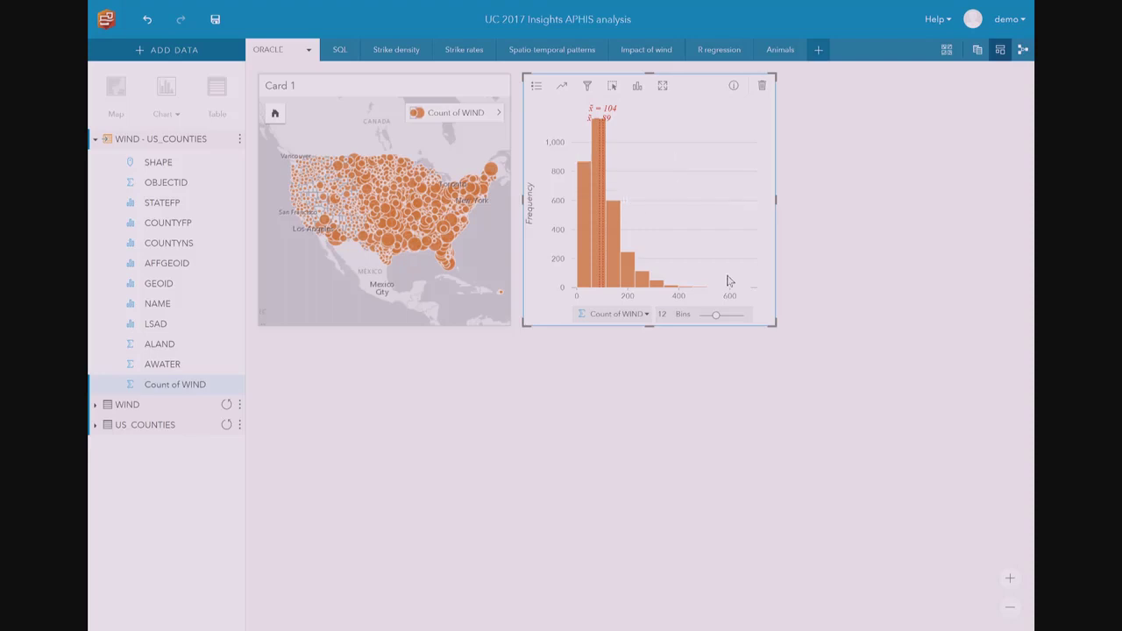
Highlight the histogram's highest Count of WIND bins one by one to locate their counties on the map, and clear the selection.
mouse_move(703, 292)
mouse_move(752, 293)
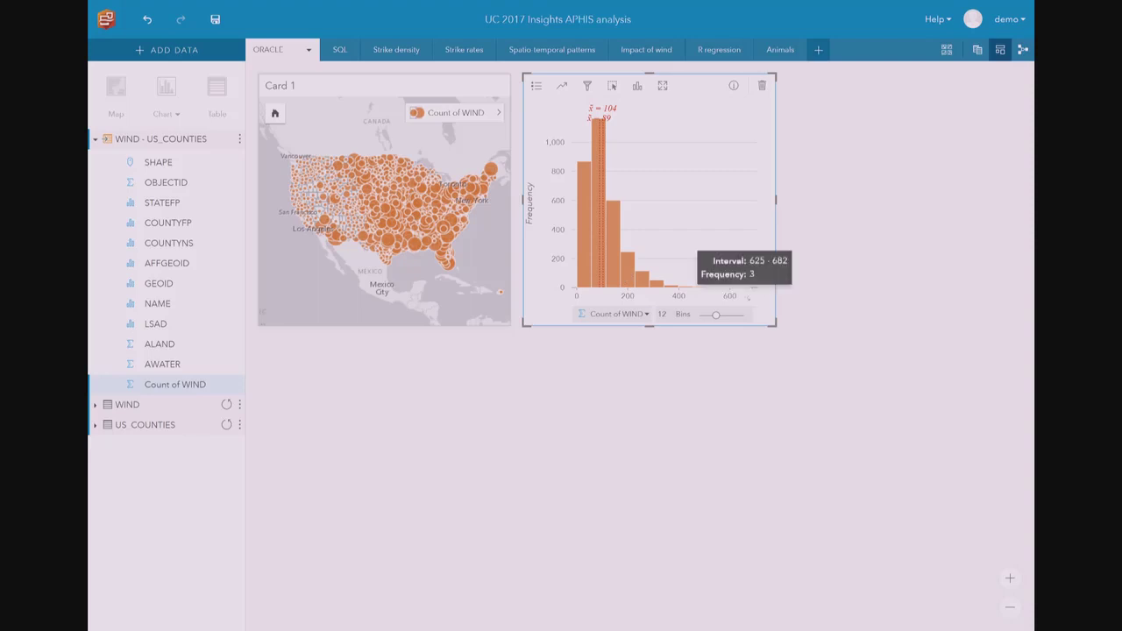
left_click(753, 293)
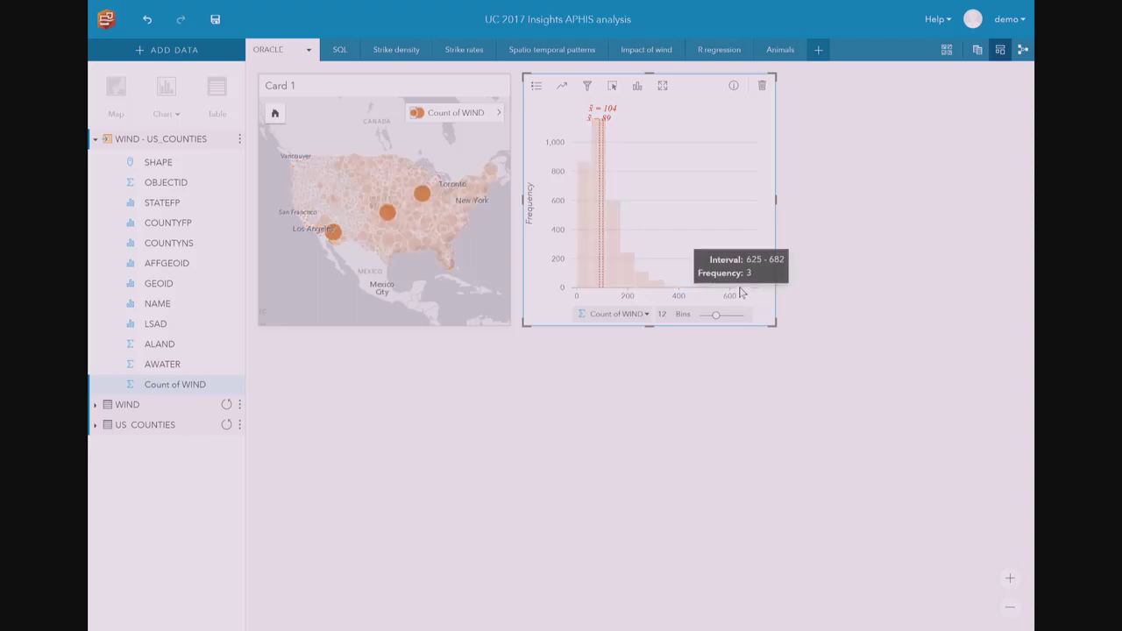
left_click(737, 293)
left_click(727, 292)
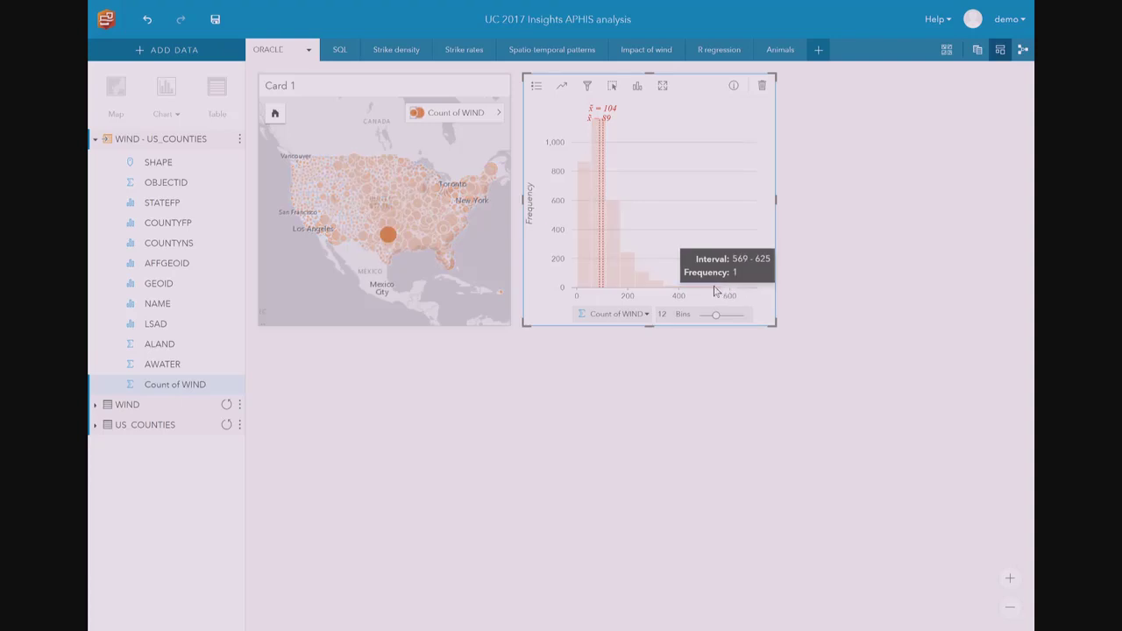
left_click(694, 292)
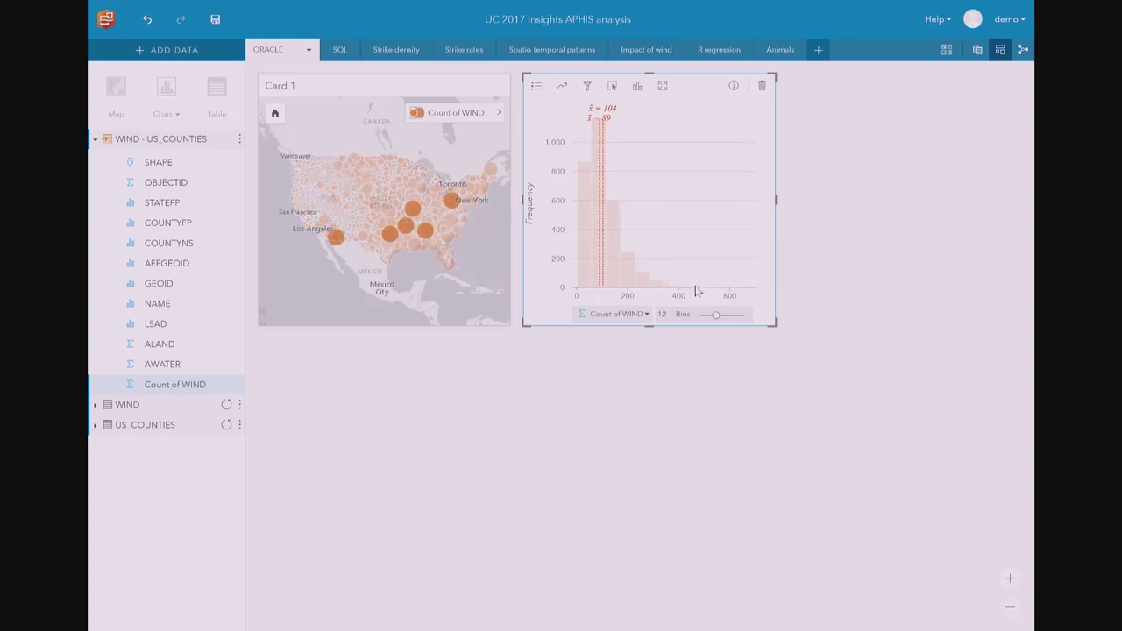
left_click(728, 253)
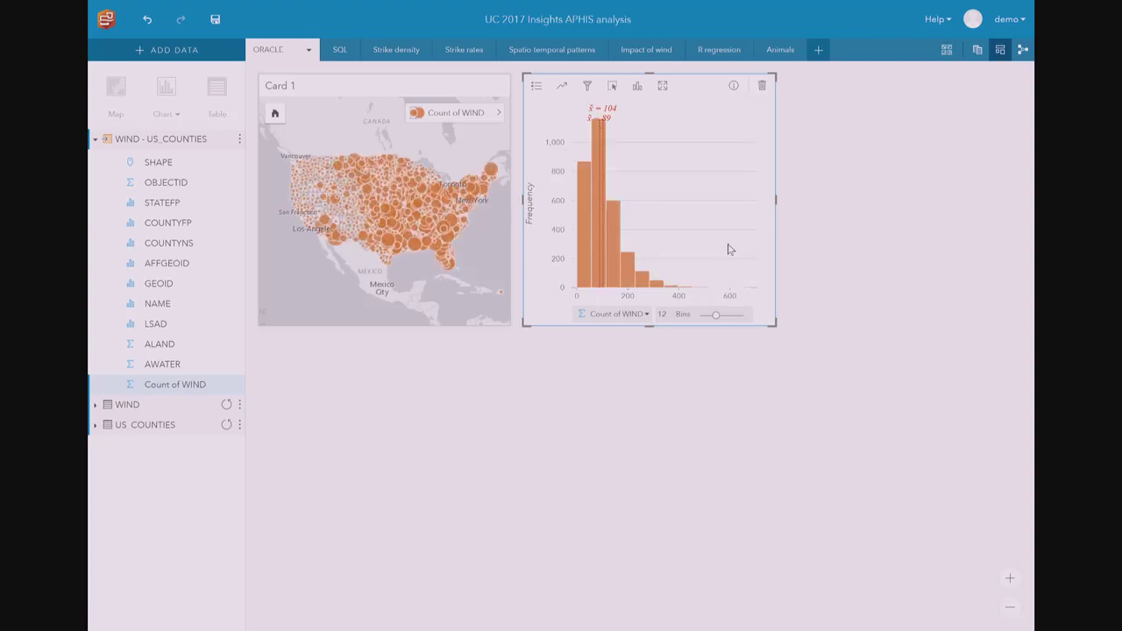
Overlay the normal distribution curve on the Count of WIND histogram alongside its mean and median.
left_click(563, 88)
left_click(824, 146)
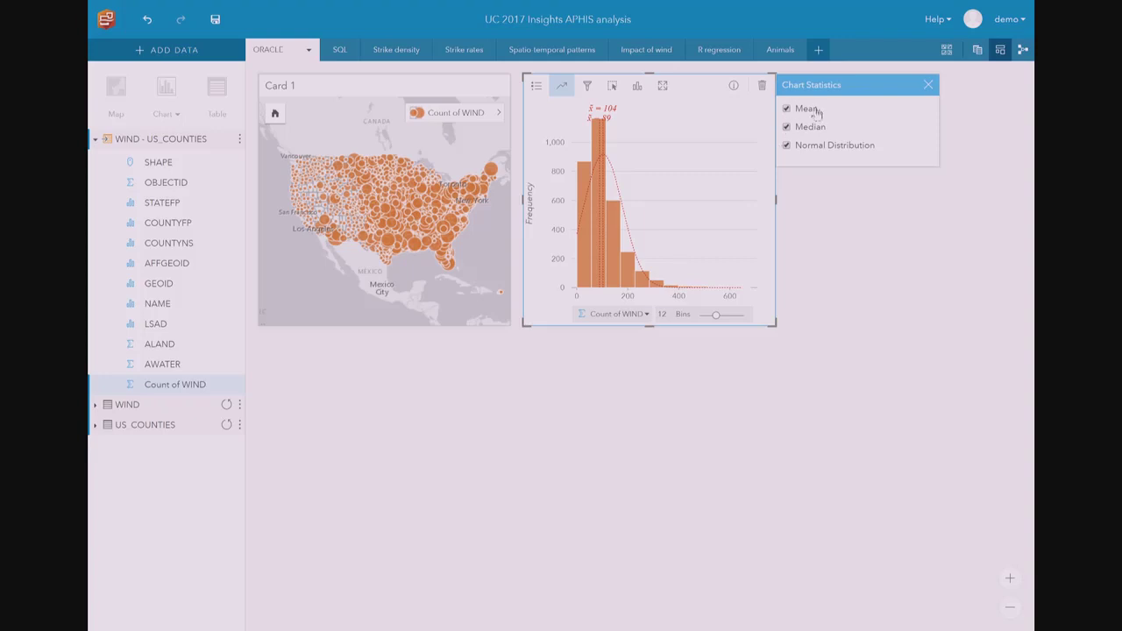
left_click(928, 86)
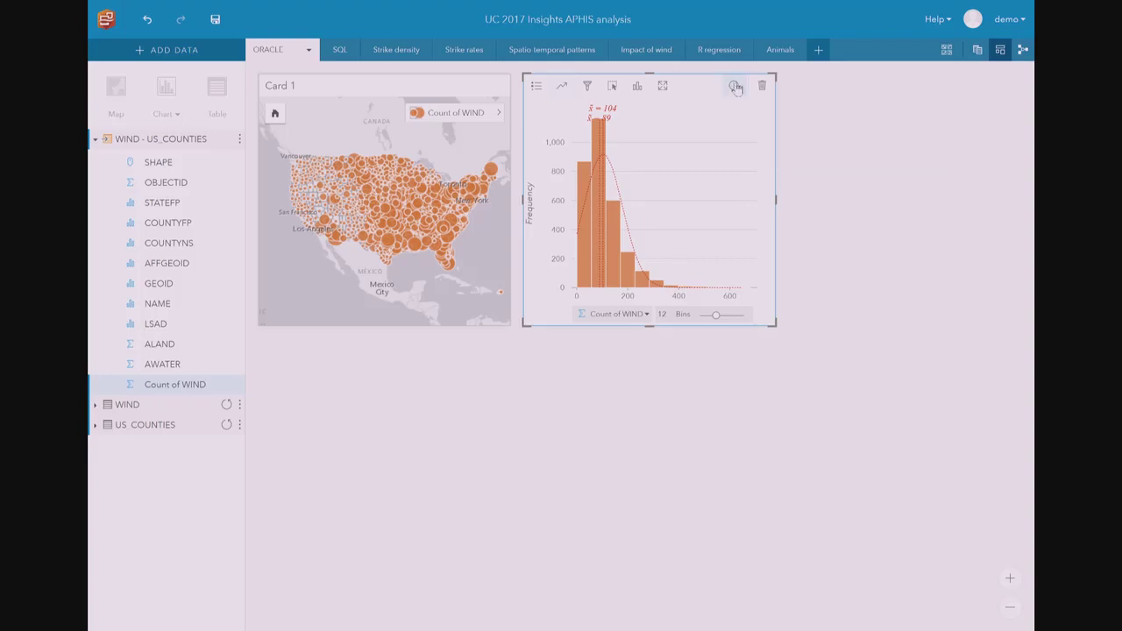
Review the histogram card's statistics, from the mean down to the kurtosis, and return to the chart.
left_click(734, 85)
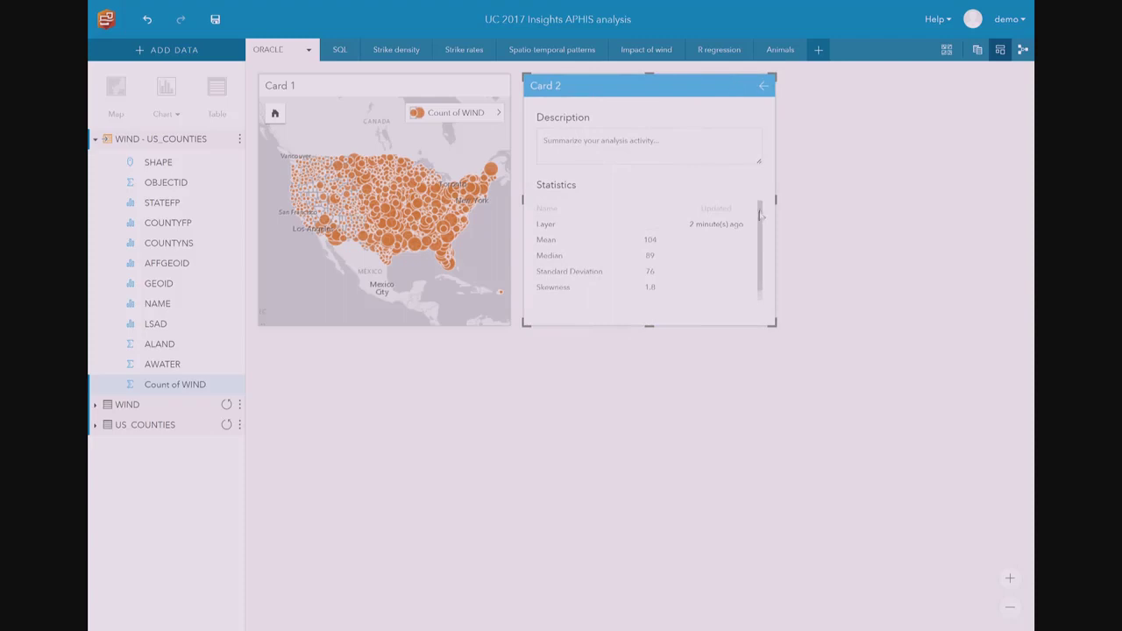
scroll(752, 253, "down", 1)
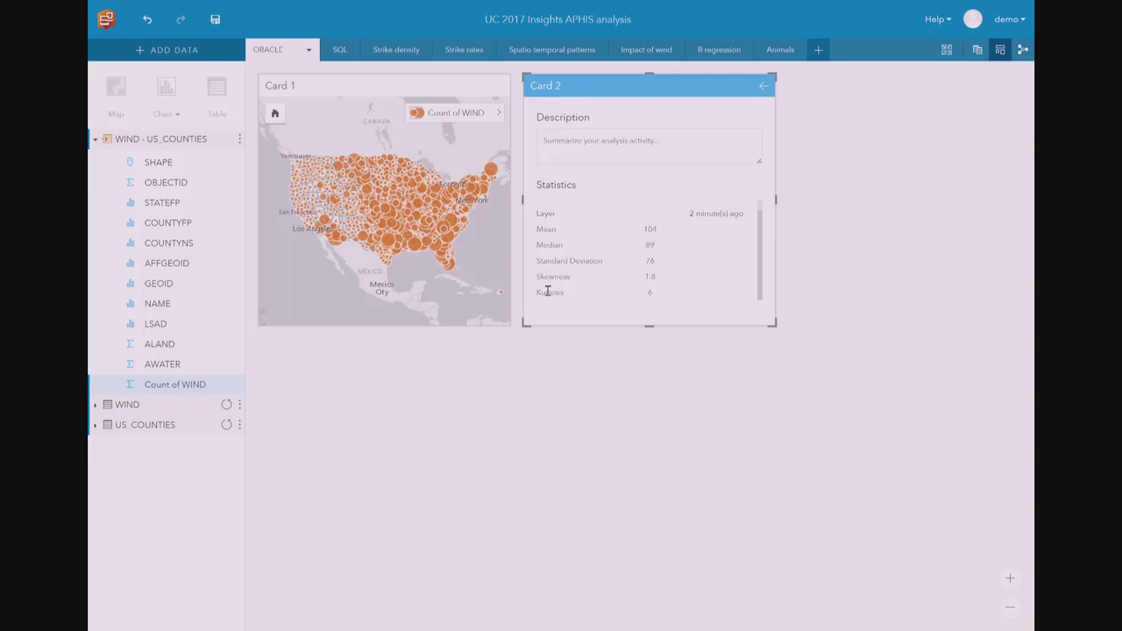
left_click(762, 87)
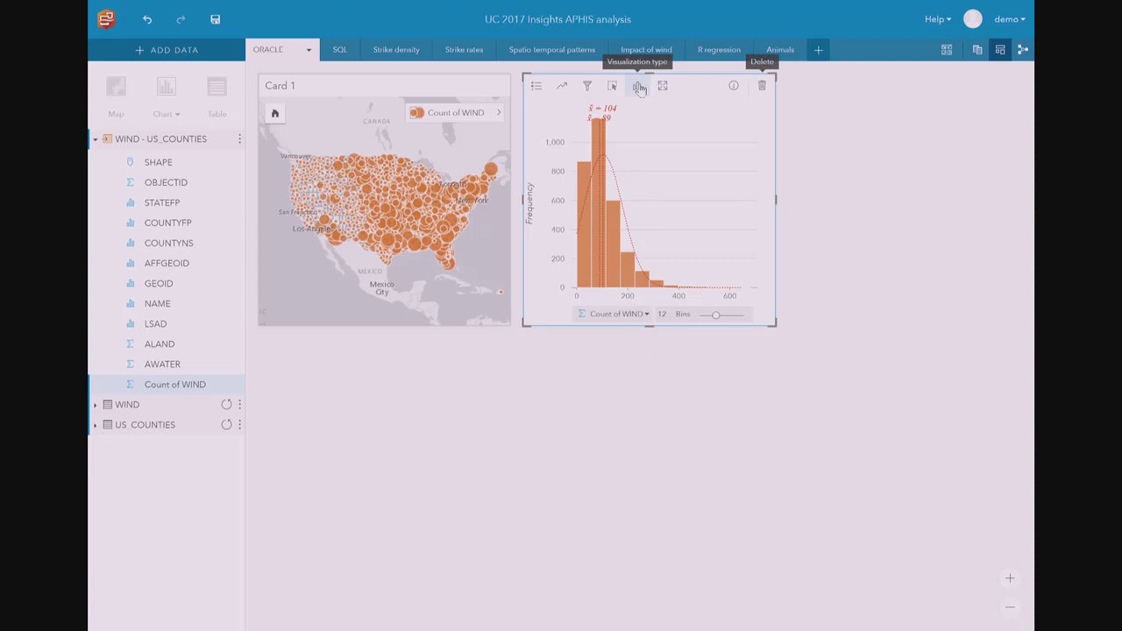
Change the Count of WIND histogram to a box plot and inspect the box's median and quartile values.
left_click(640, 88)
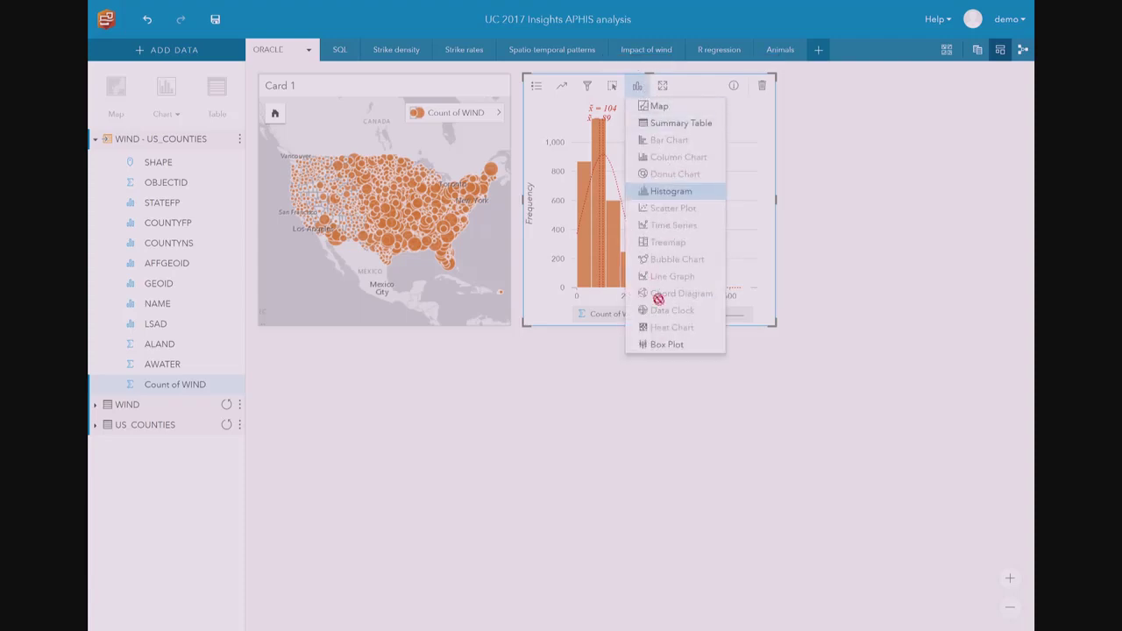
left_click(671, 347)
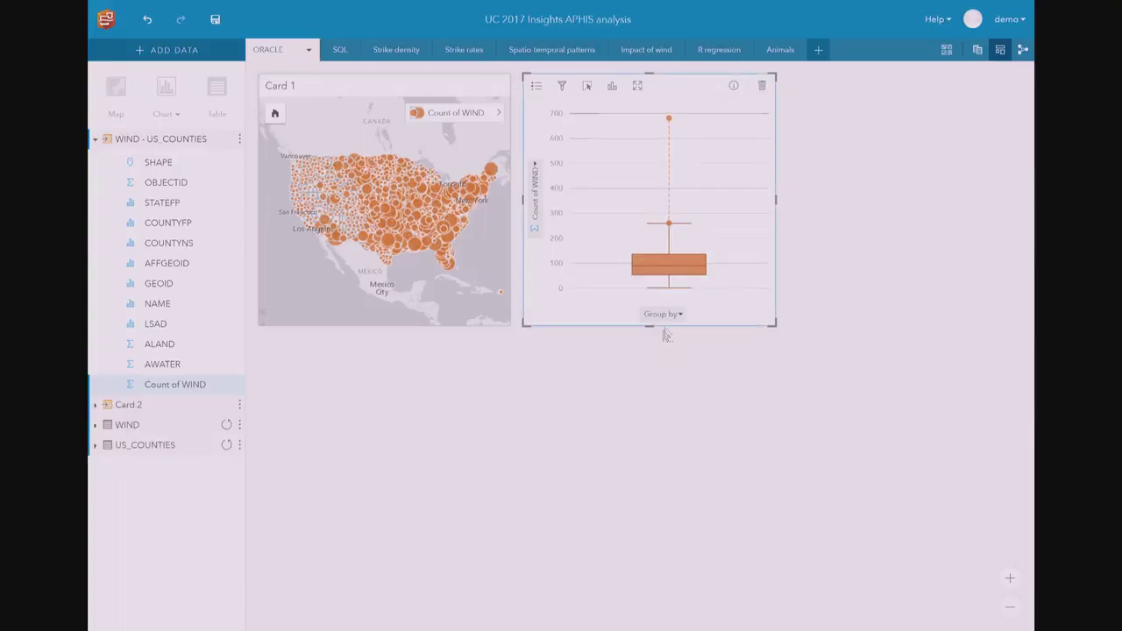
mouse_move(664, 265)
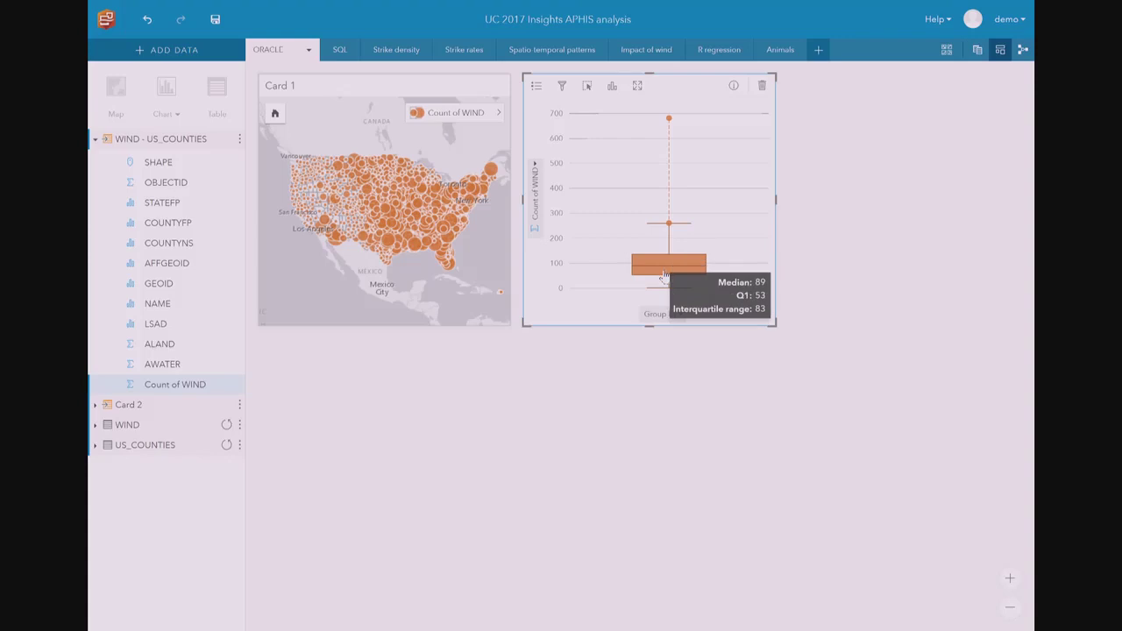
Group the box plot by STATEFP, move its card below the map and widen it to show all states.
left_click(662, 316)
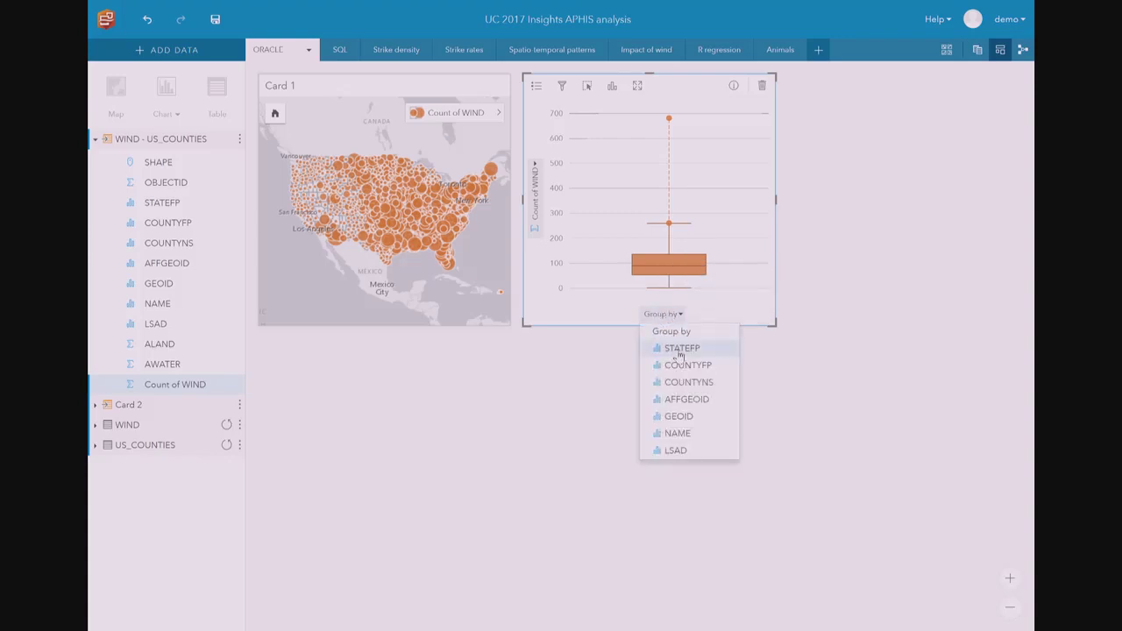
left_click(679, 350)
left_click_drag(677, 82, 426, 342)
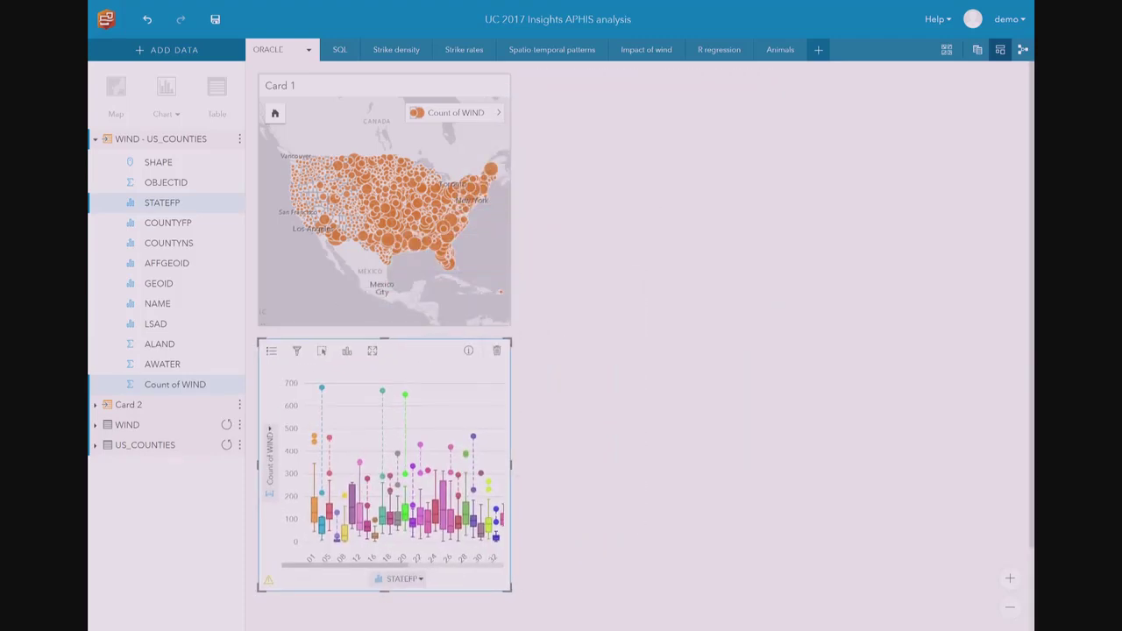
left_click_drag(512, 466, 973, 463)
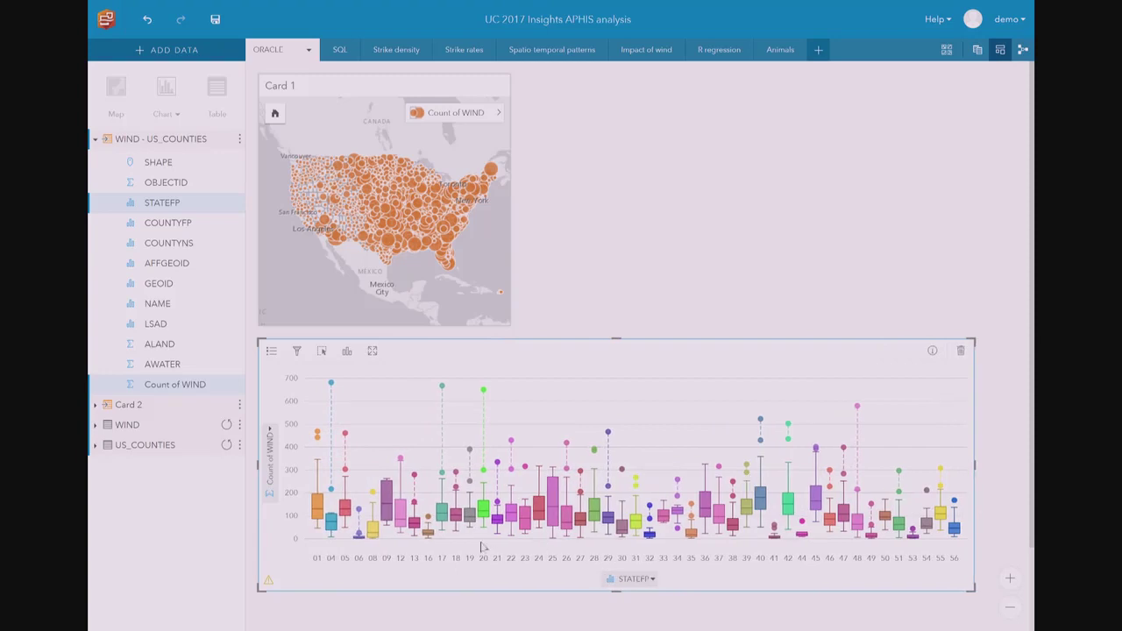
Highlight the box and upper outlier of state 08 and the upper outliers of state 22 on the map, and clear the selection.
mouse_move(375, 529)
left_click(373, 529)
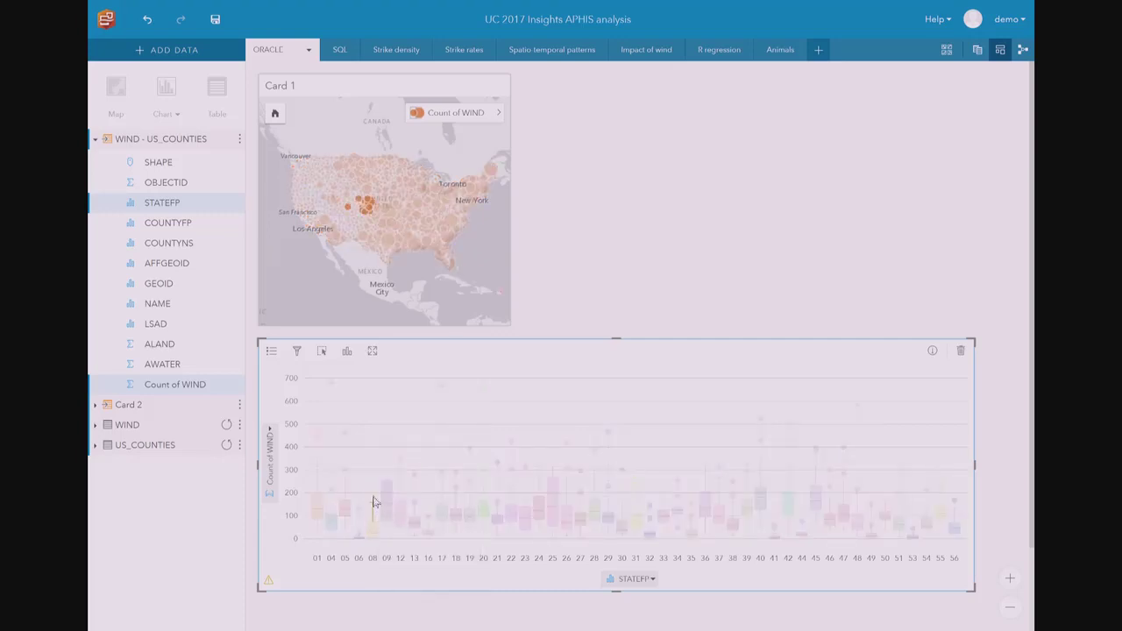
left_click(372, 495)
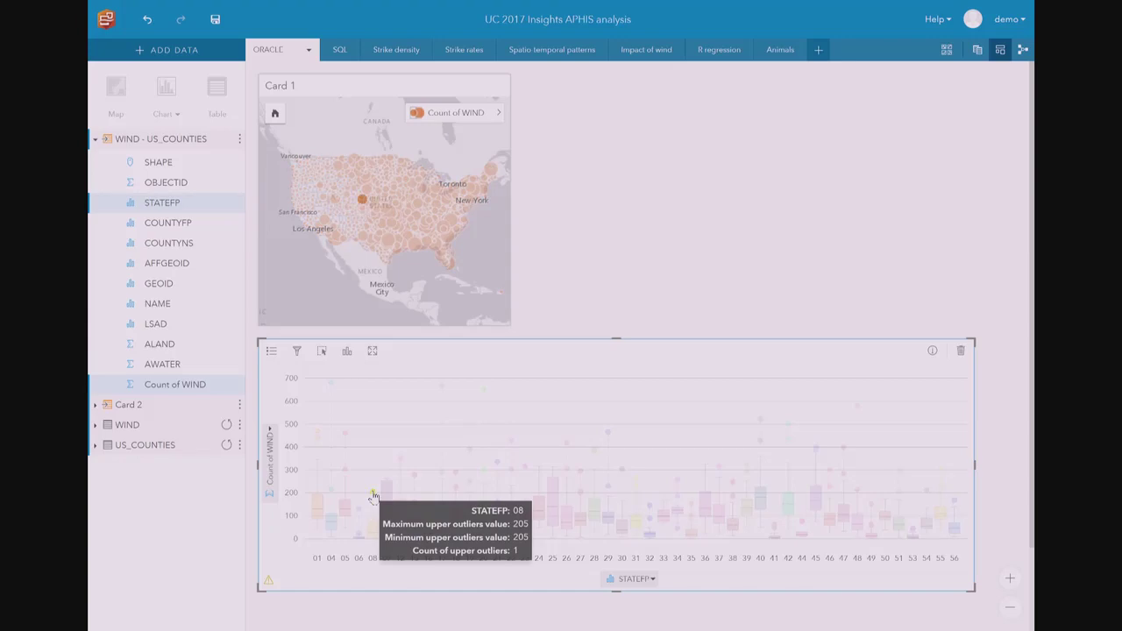
left_click(513, 458)
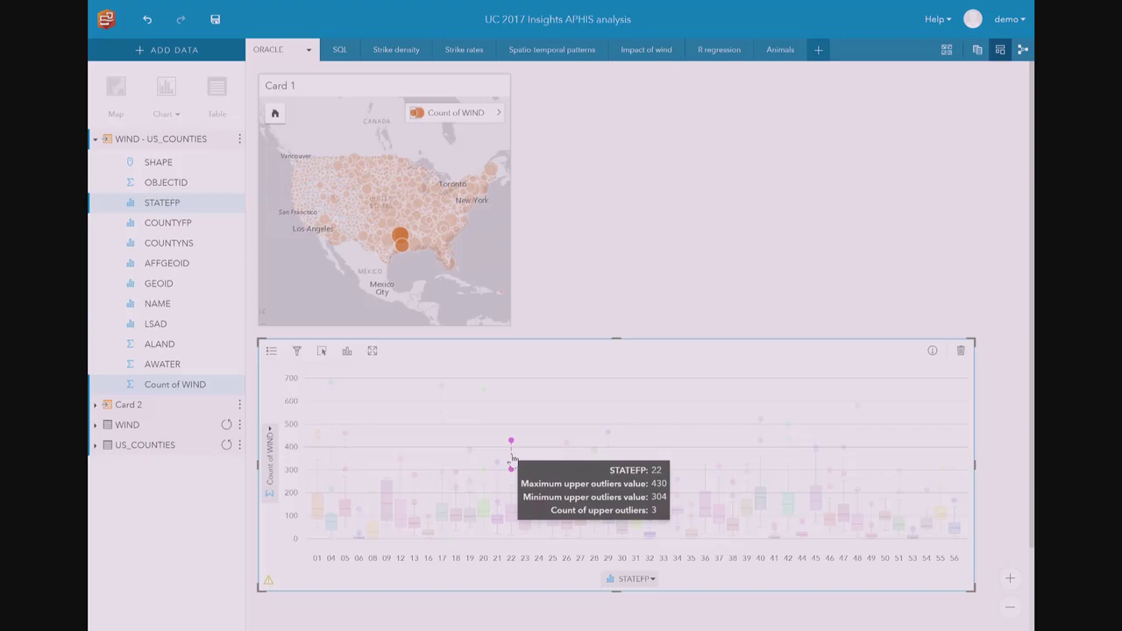
left_click(513, 458)
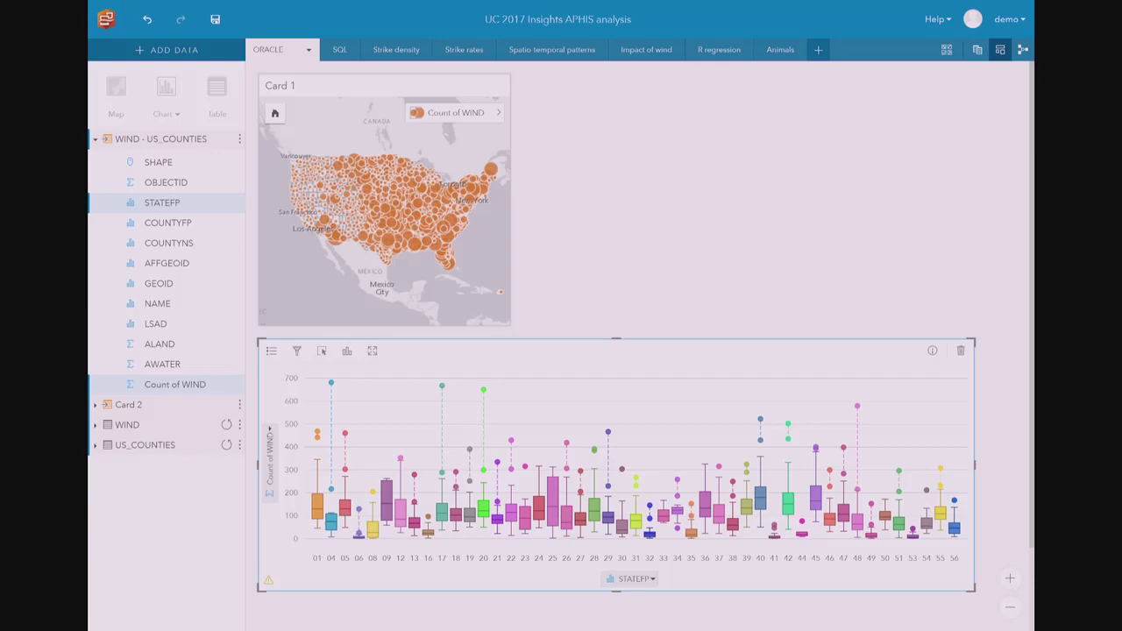
Switch to the SQL page and review the trend line options in the HEIGHT versus SPEED scatter plot's chart statistics.
left_click(341, 50)
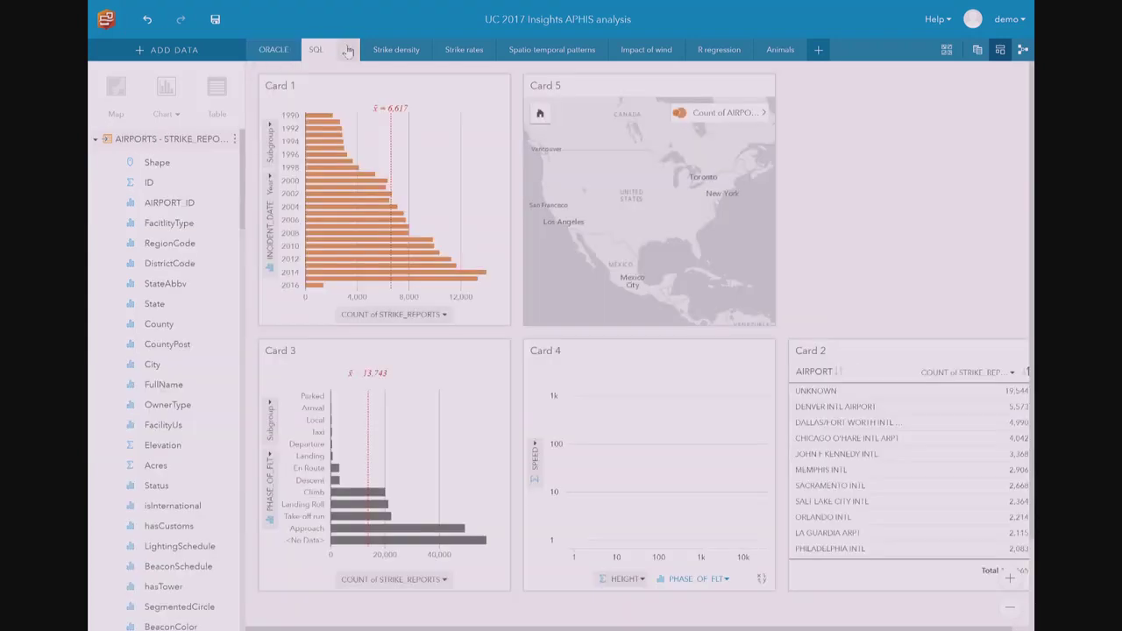
left_click(272, 49)
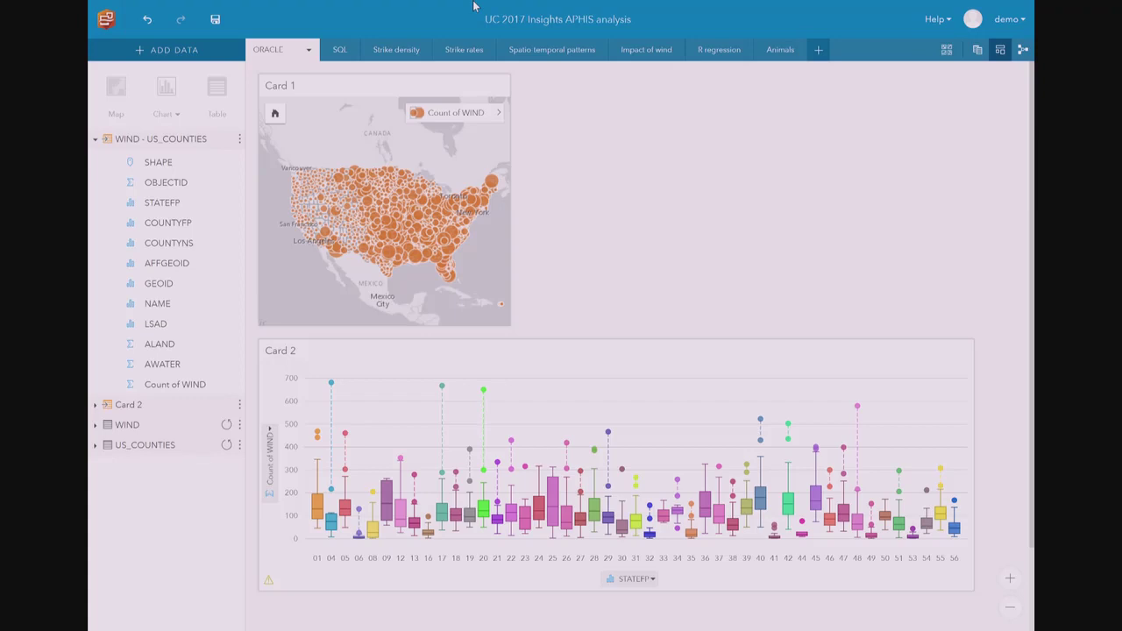
left_click(338, 51)
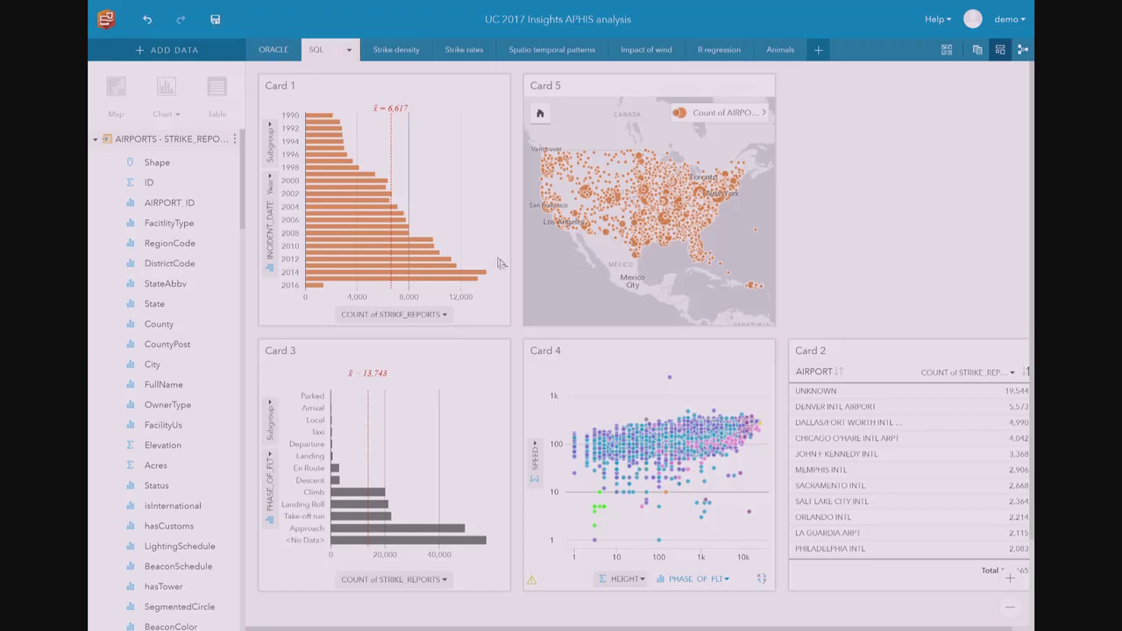
left_click(600, 347)
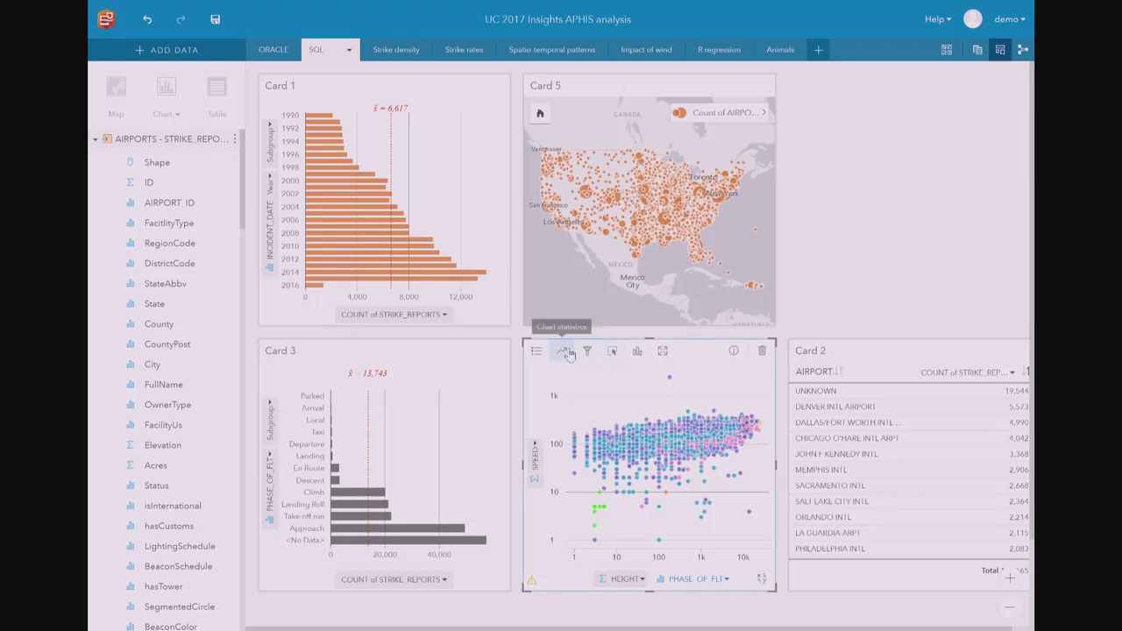
left_click(561, 351)
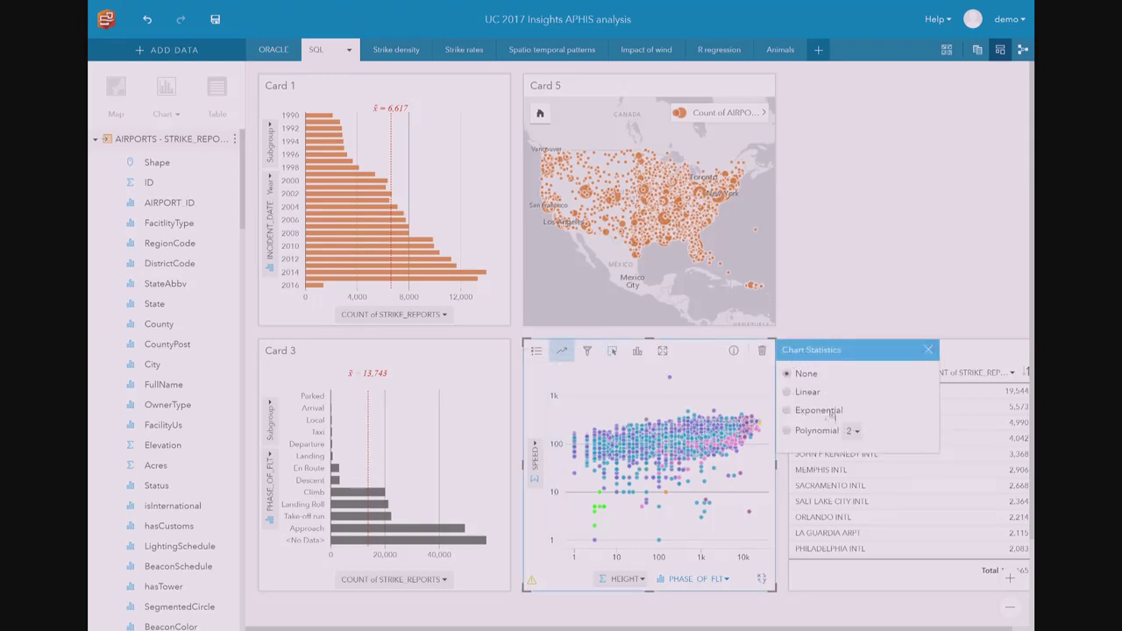
left_click(928, 351)
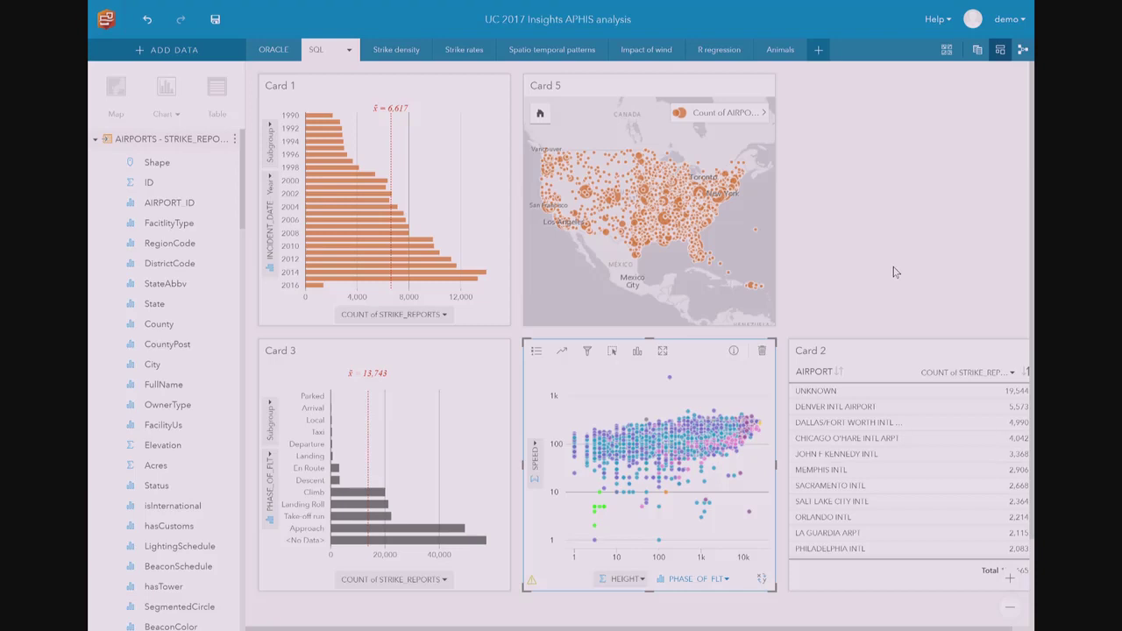
left_click(188, 143)
Open the Strike density page and look at the wildlife strike and damaging strike density maps.
left_click(384, 50)
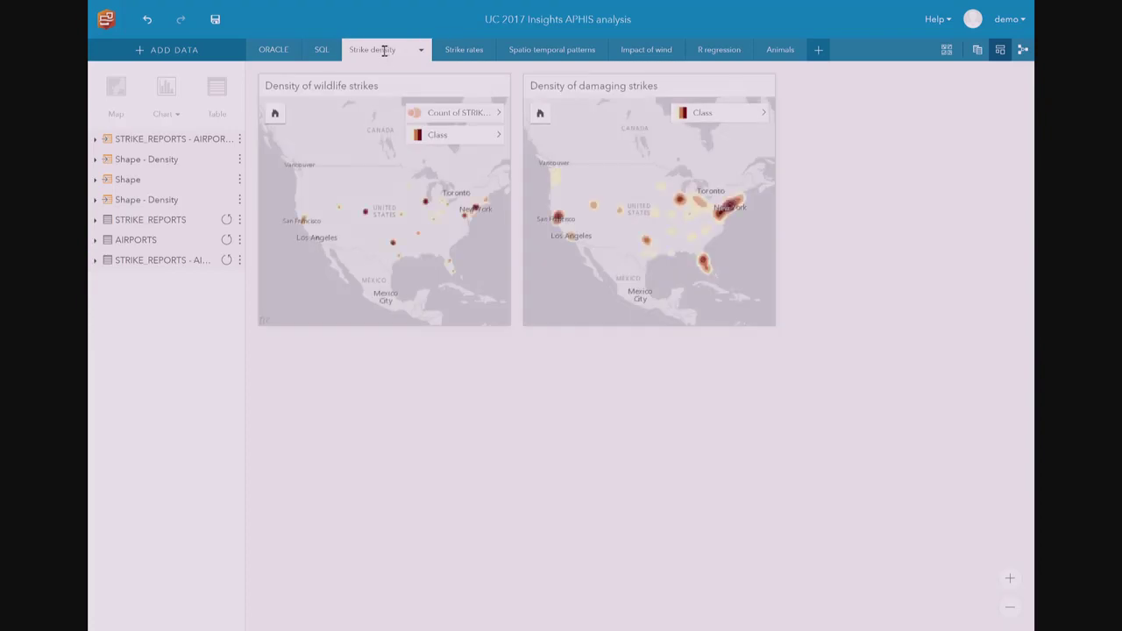
left_click(414, 115)
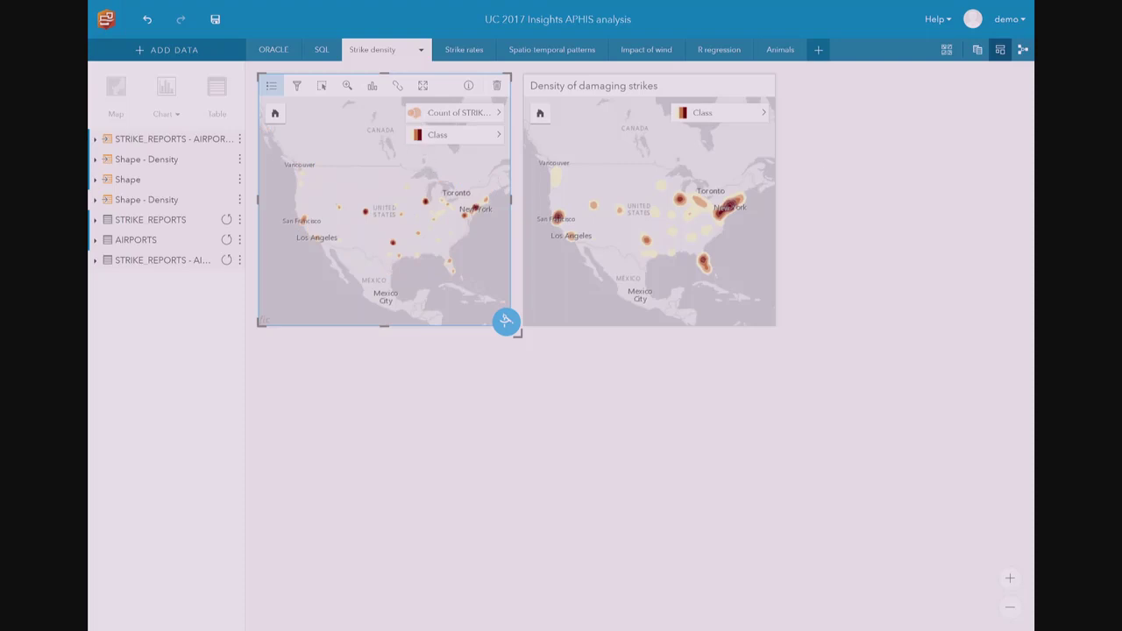
left_click(680, 119)
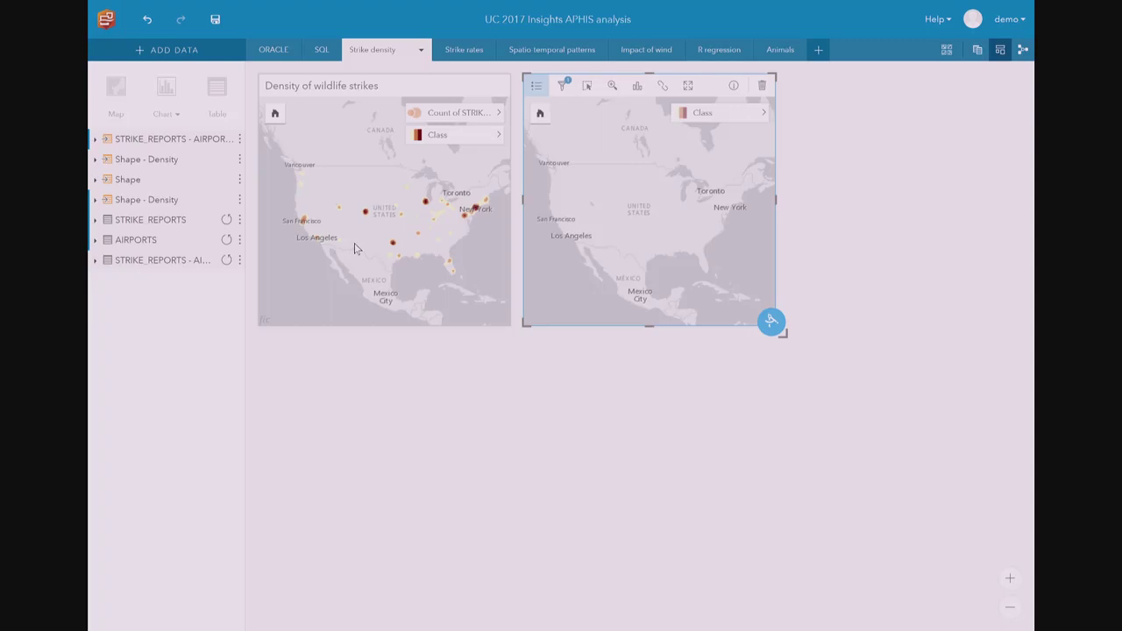
Examine the Calculate Density tool's point layer and totals field choices for the wildlife strikes map, without running it.
left_click(504, 320)
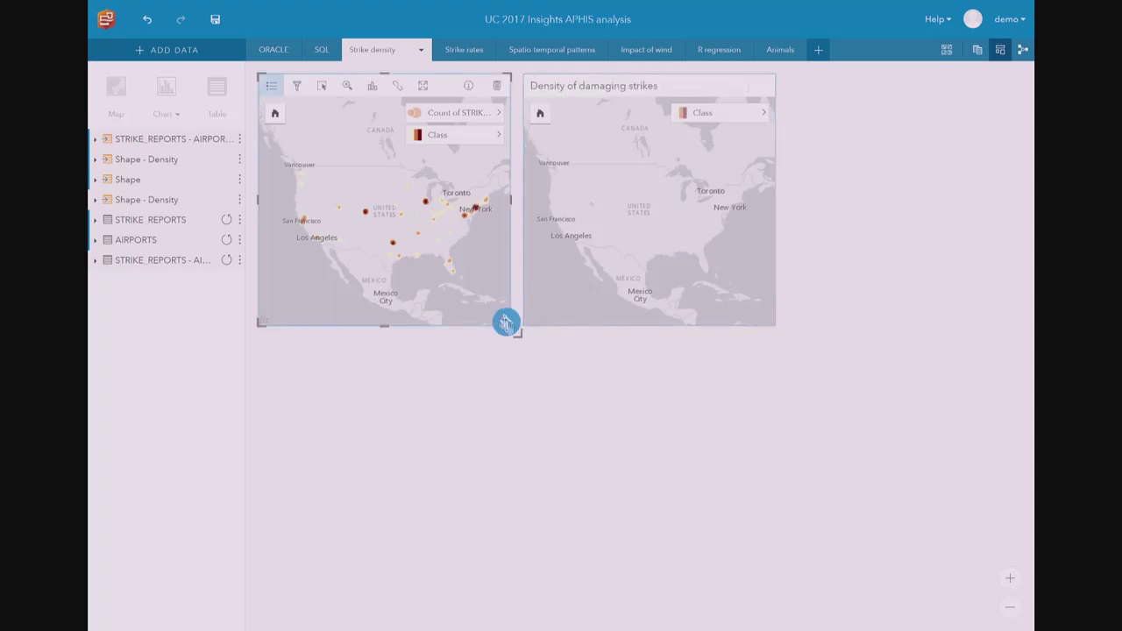
left_click(506, 323)
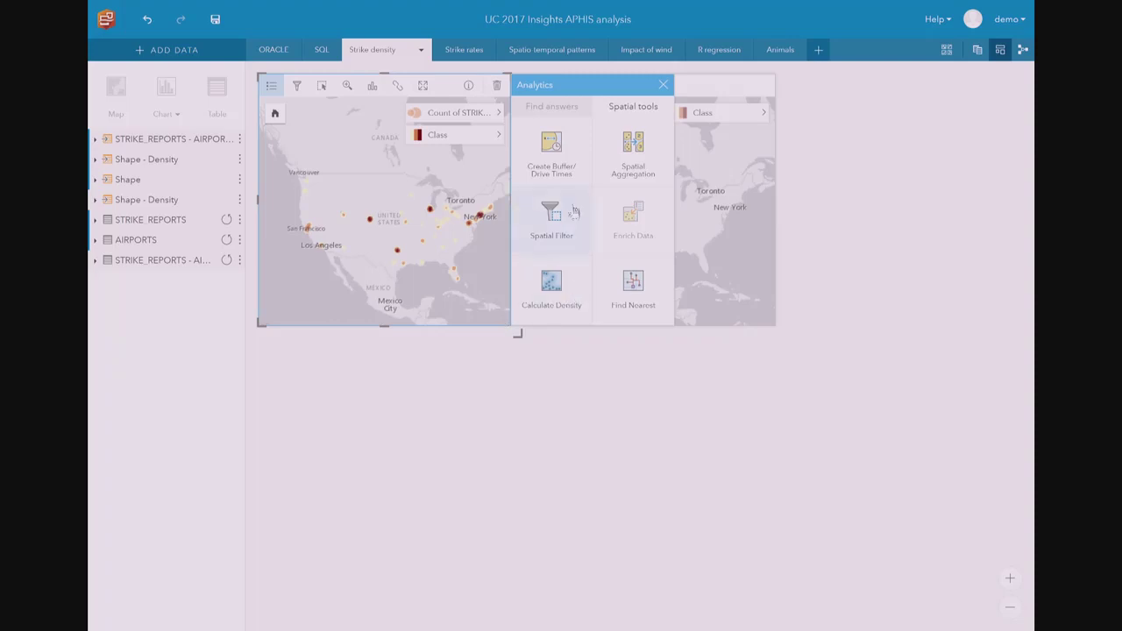
left_click(566, 300)
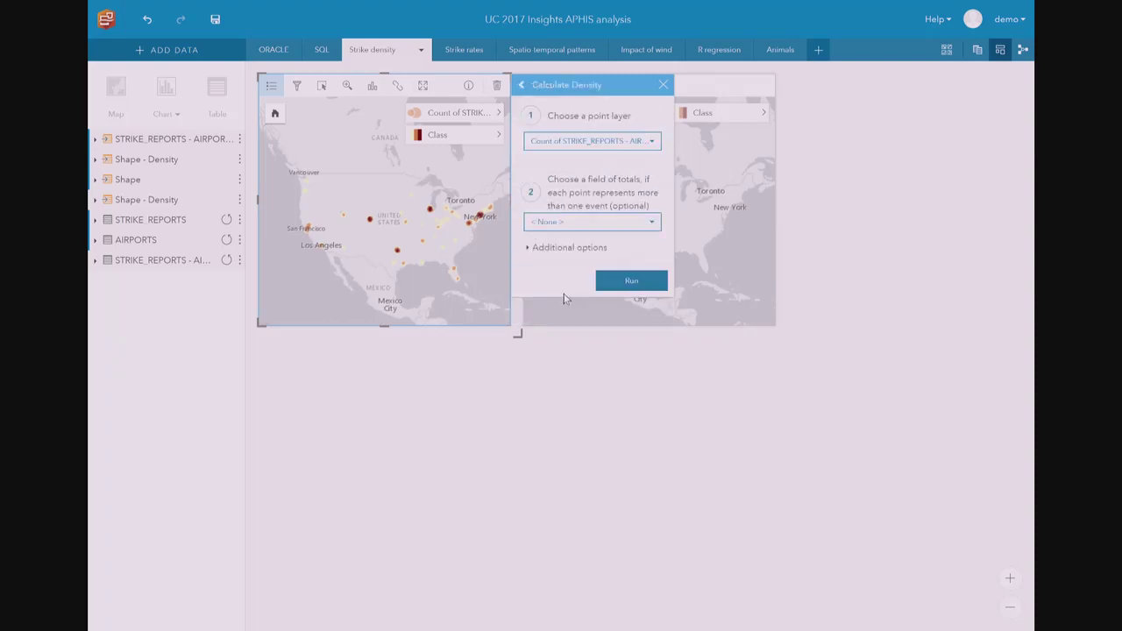
left_click(626, 225)
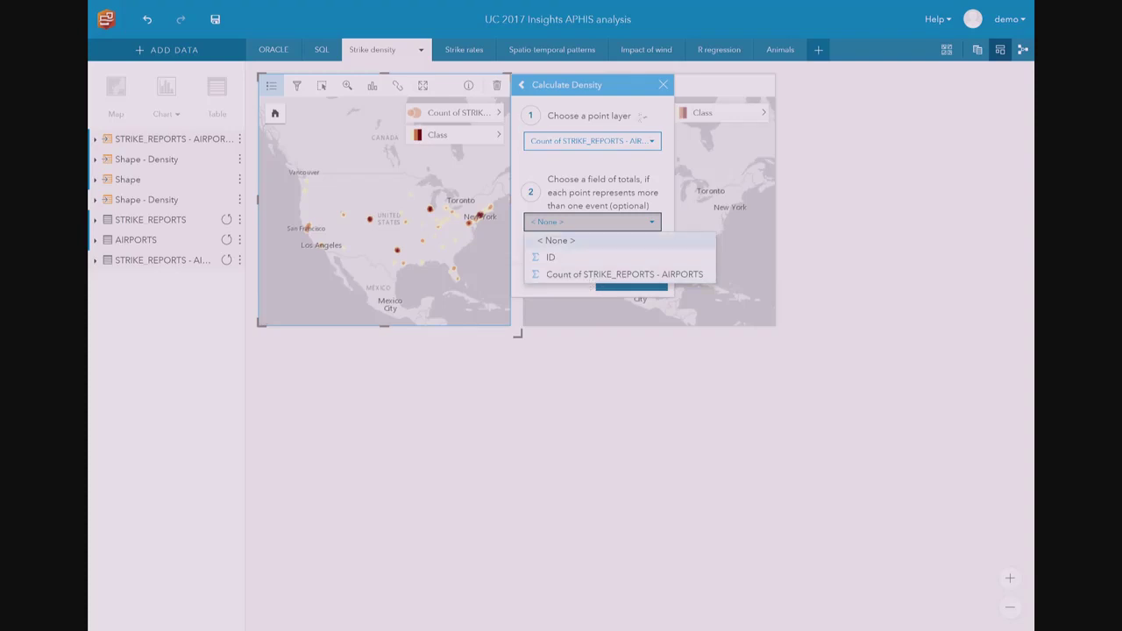
left_click(663, 84)
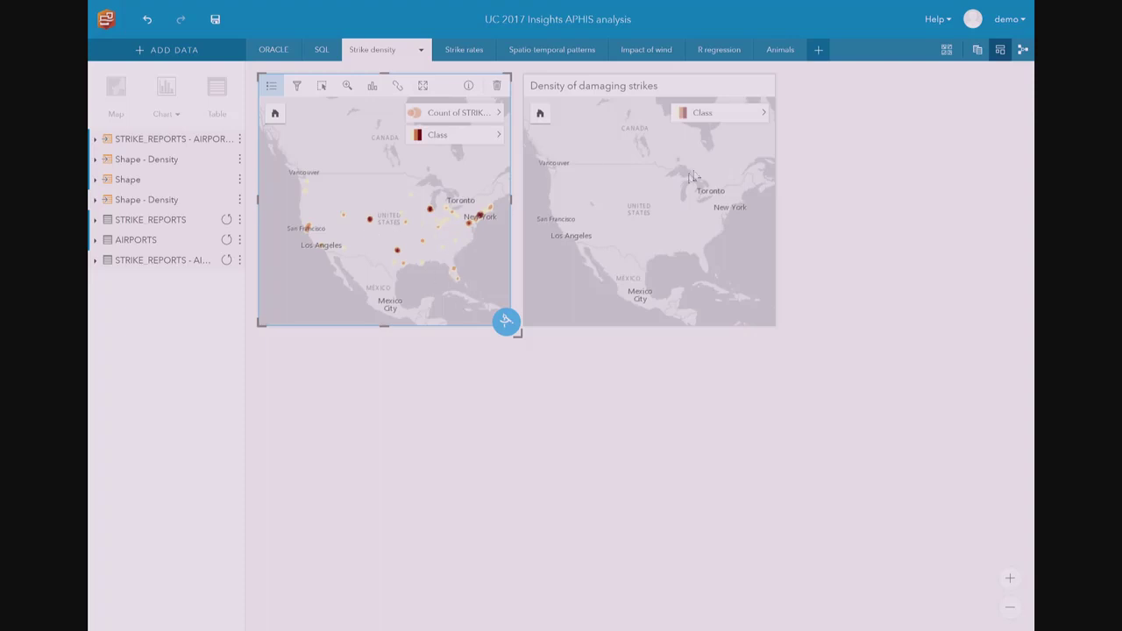
Compare the damaging strikes and wildlife strikes density maps, and list the fields of the joined STRIKE_REPORTS - AIRPORTS dataset.
left_click(680, 91)
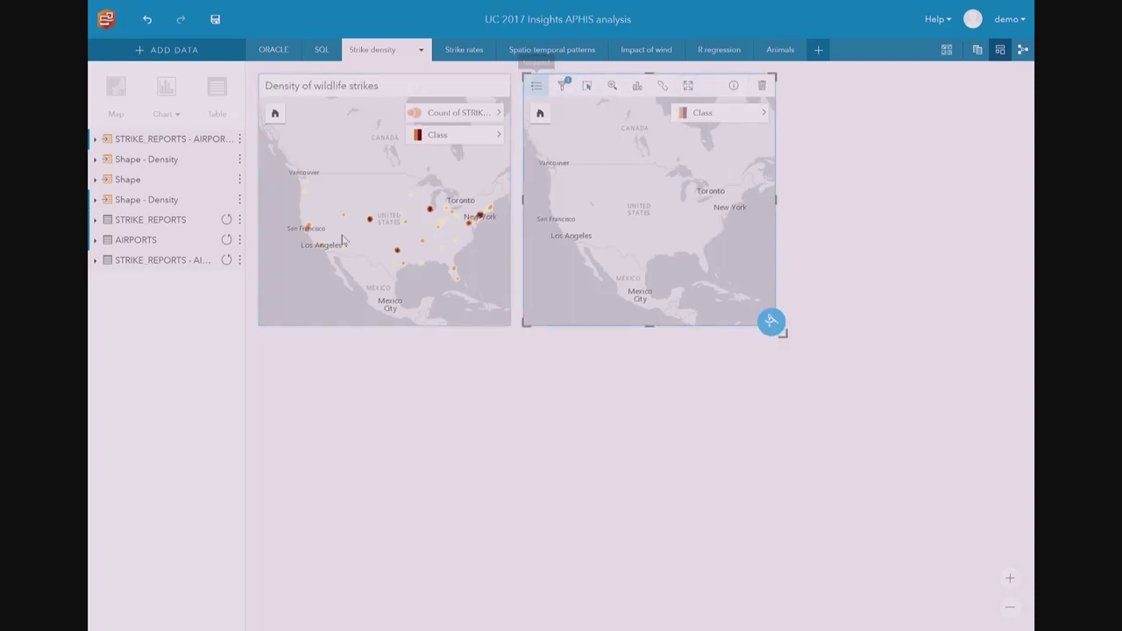
left_click(147, 141)
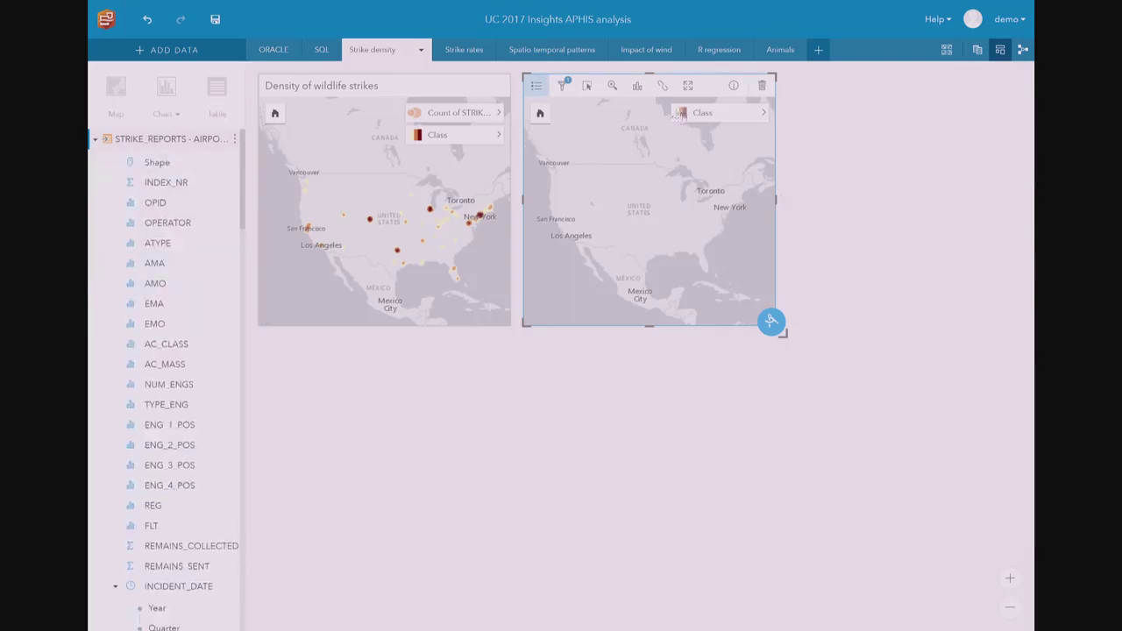
left_click(857, 141)
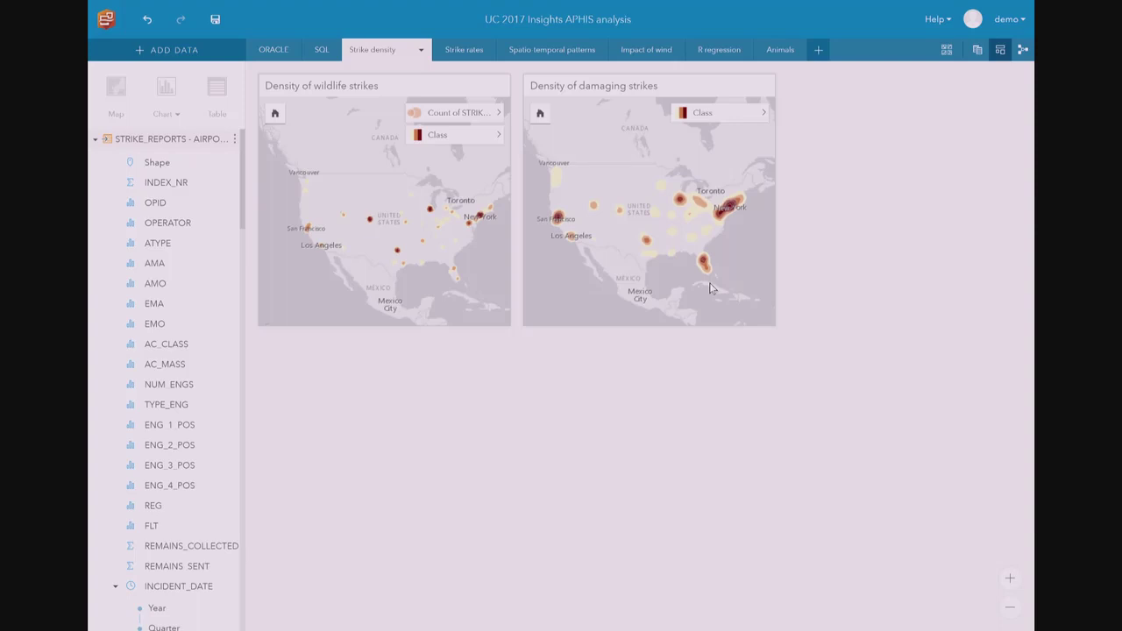
left_click_drag(449, 179, 445, 174)
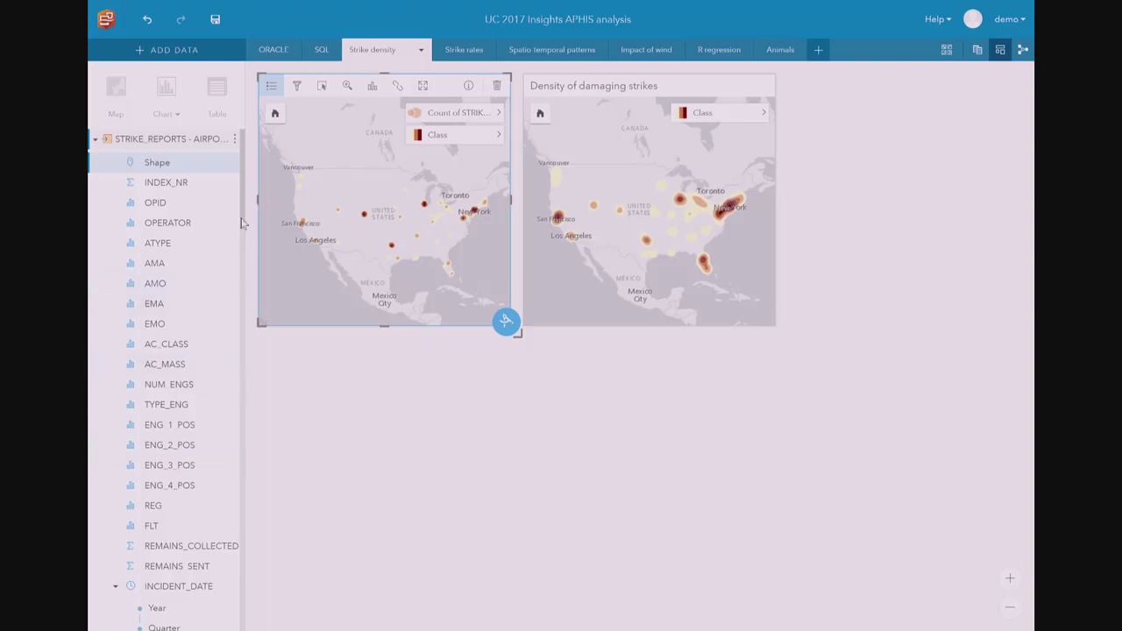
Create a chord diagram of SIZE and DistrictCode from the joined STRIKE_REPORTS - AIRPORTS dataset.
left_click_drag(242, 223, 225, 365)
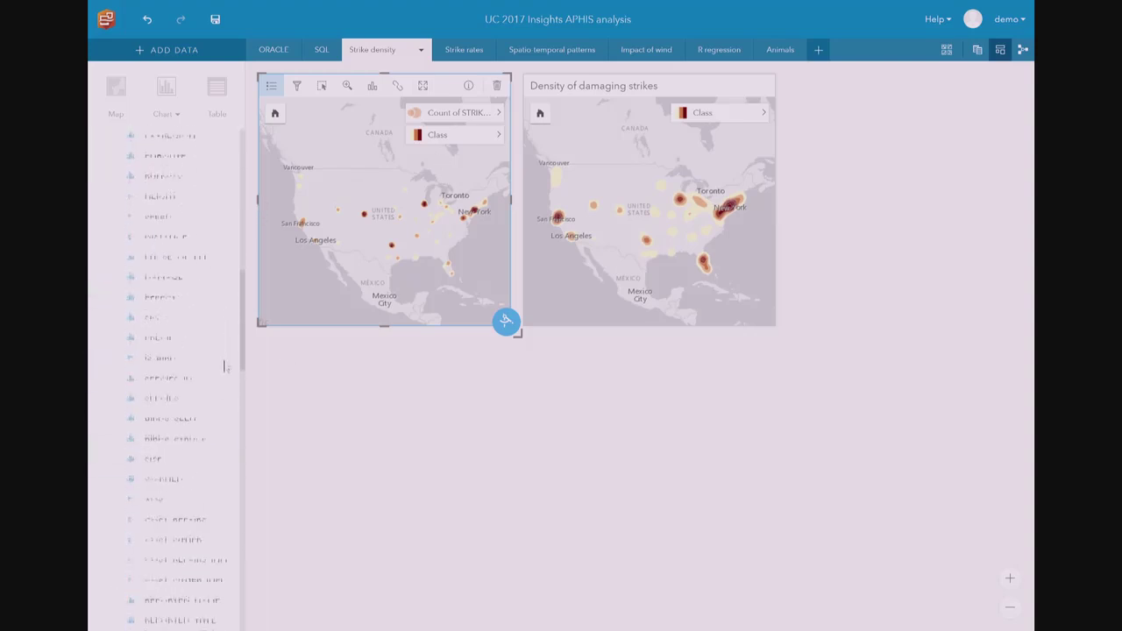
left_click(100, 449)
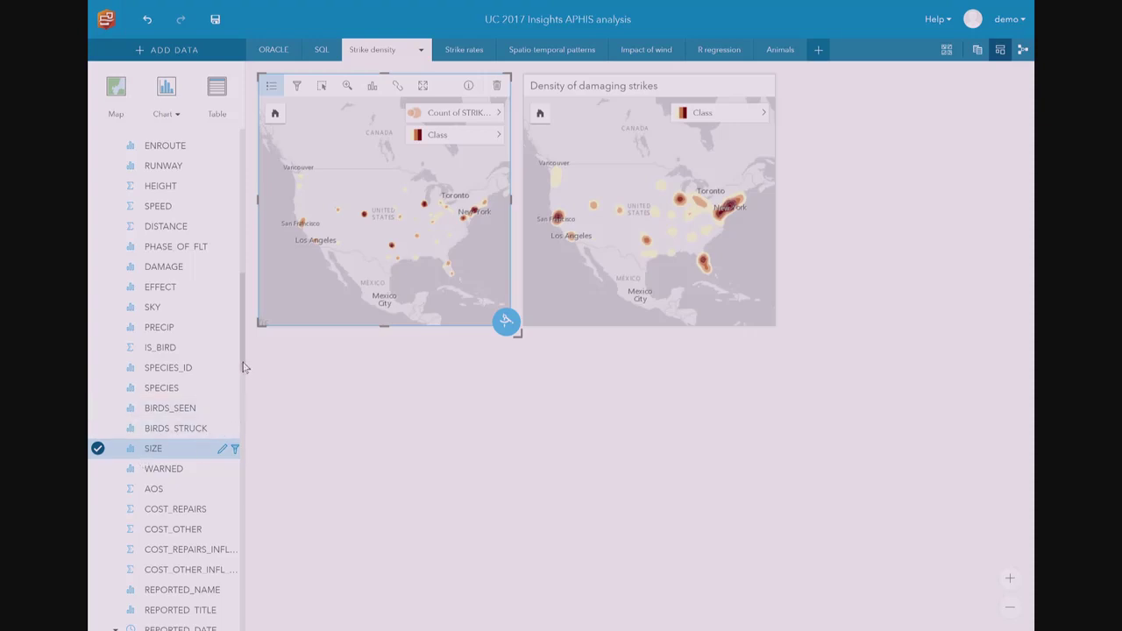
left_click_drag(244, 368, 245, 504)
left_click(107, 453)
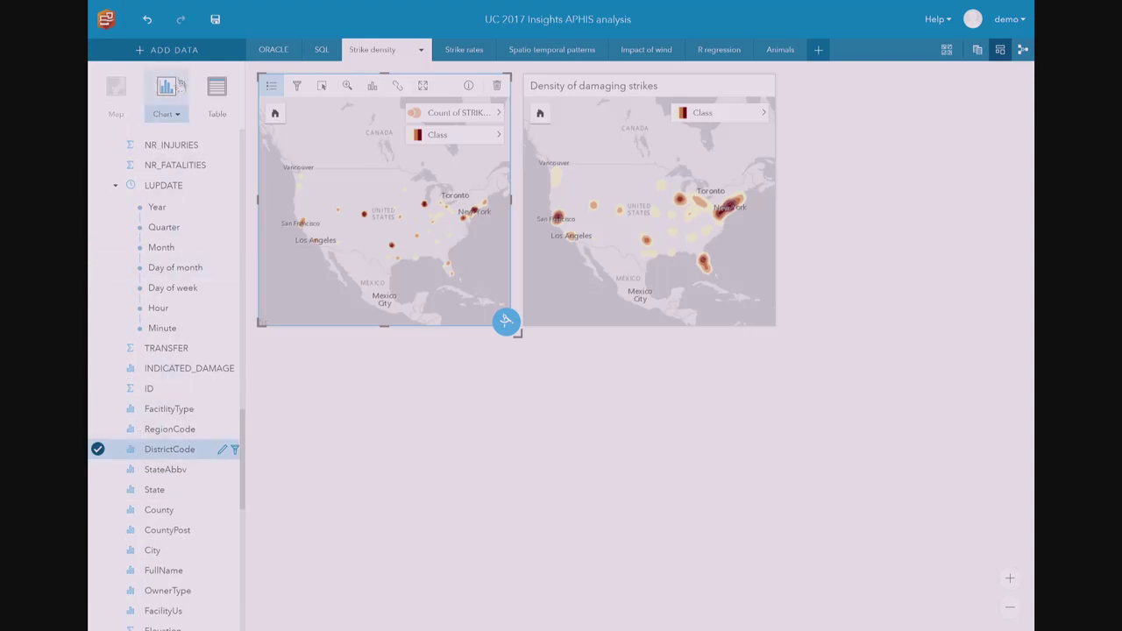
left_click(179, 116)
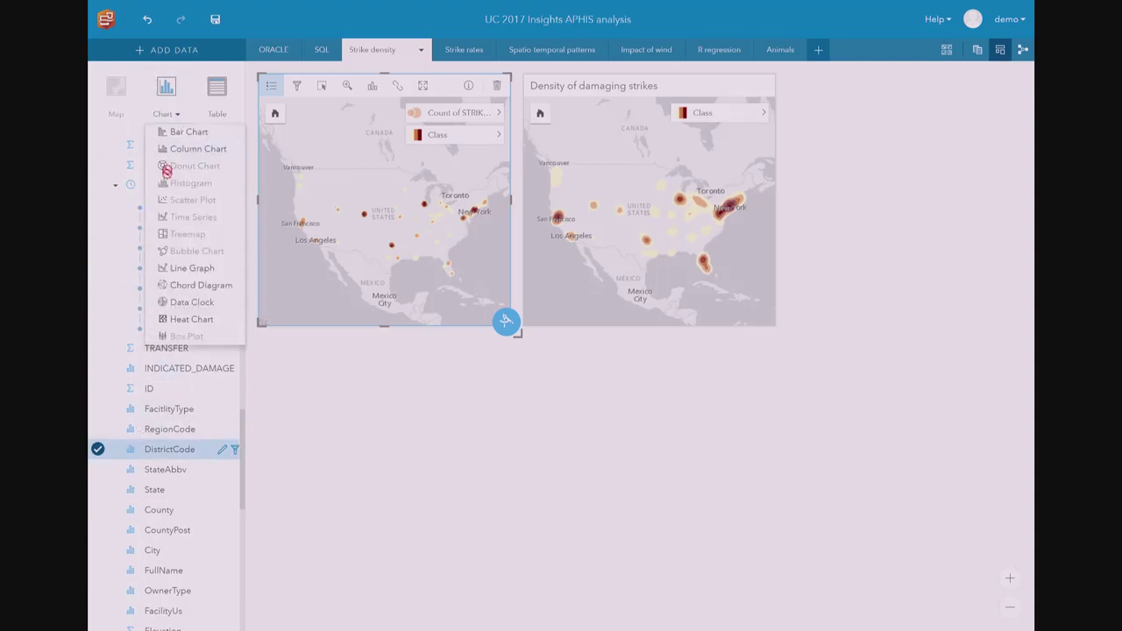
left_click(181, 293)
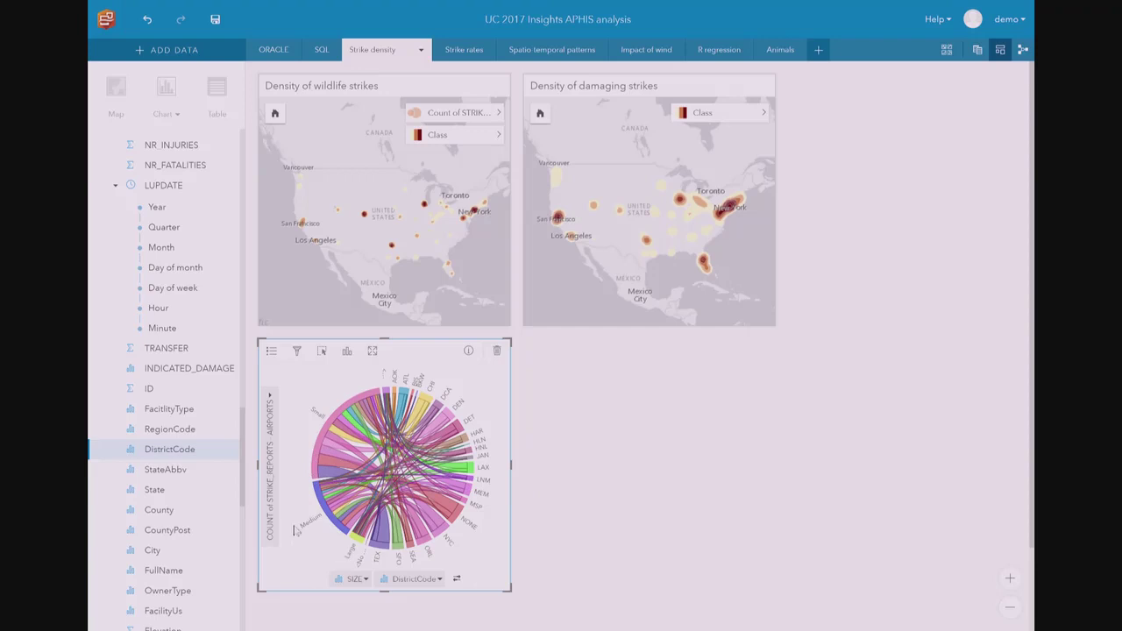
Highlight the DEN and ORL districts in the chord diagram to examine their links to the size classes, and clear the selection.
left_click(450, 413)
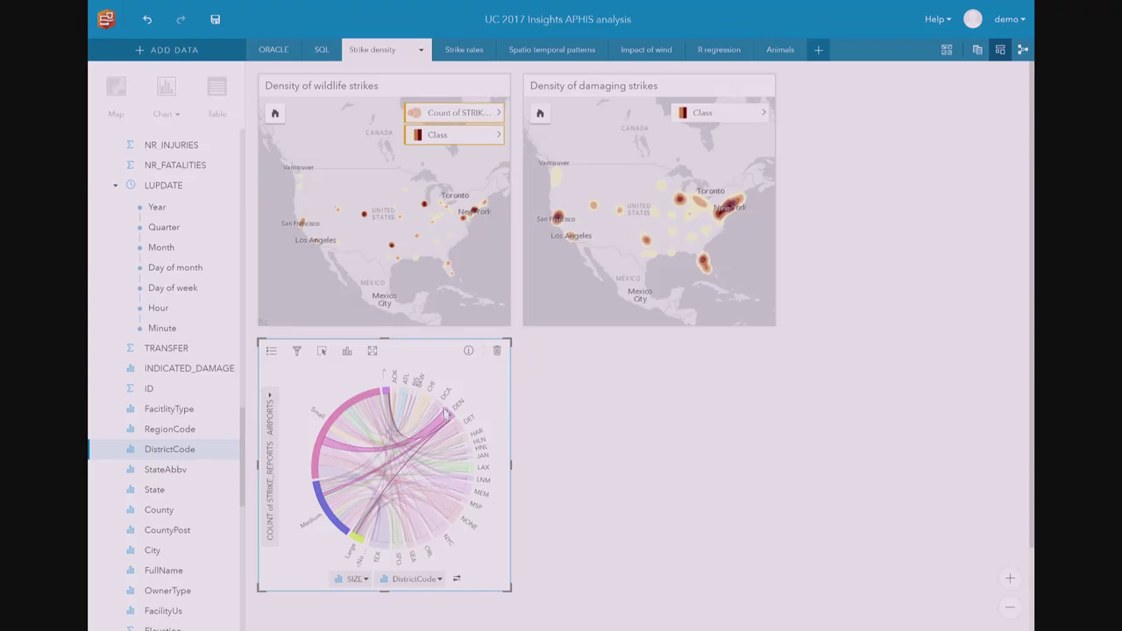
scroll(450, 413, "down", 1)
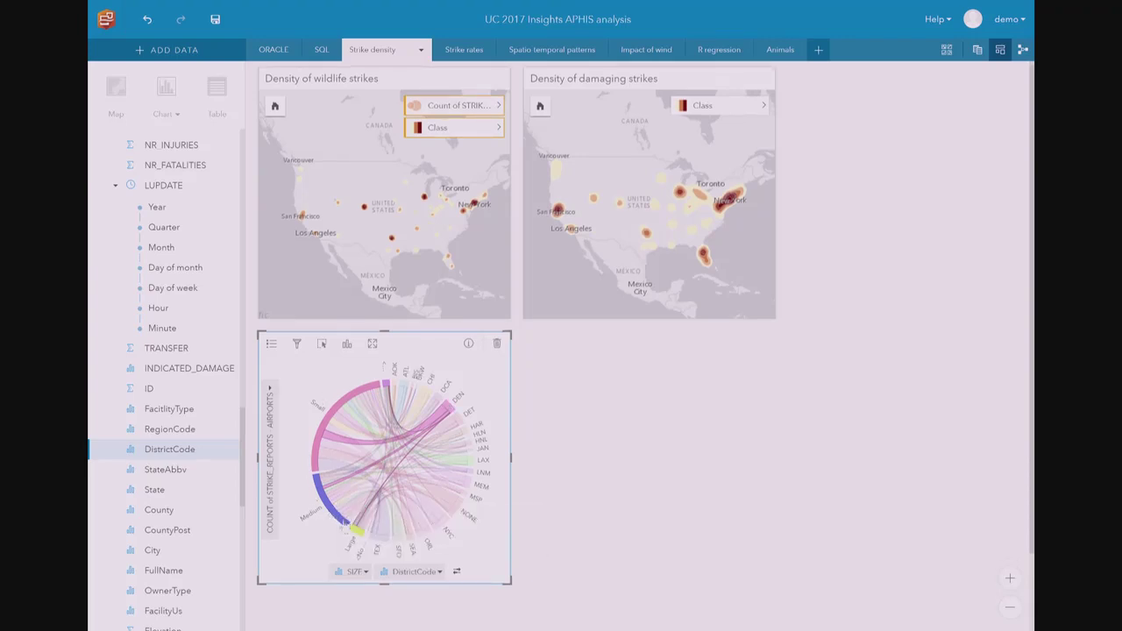
mouse_move(327, 444)
mouse_move(355, 529)
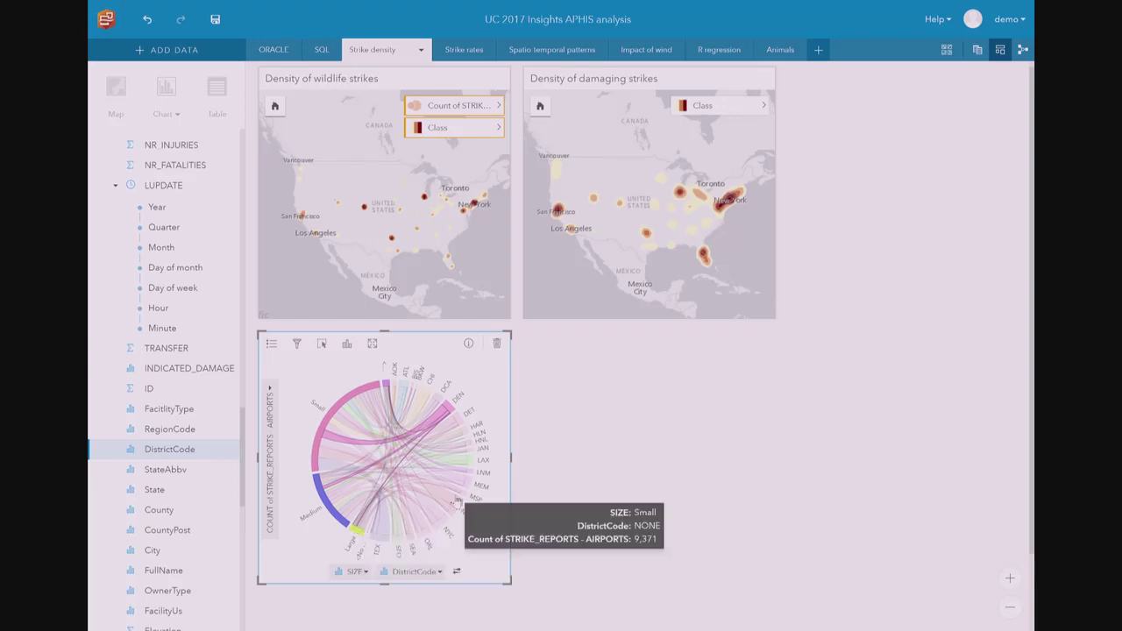
mouse_move(427, 532)
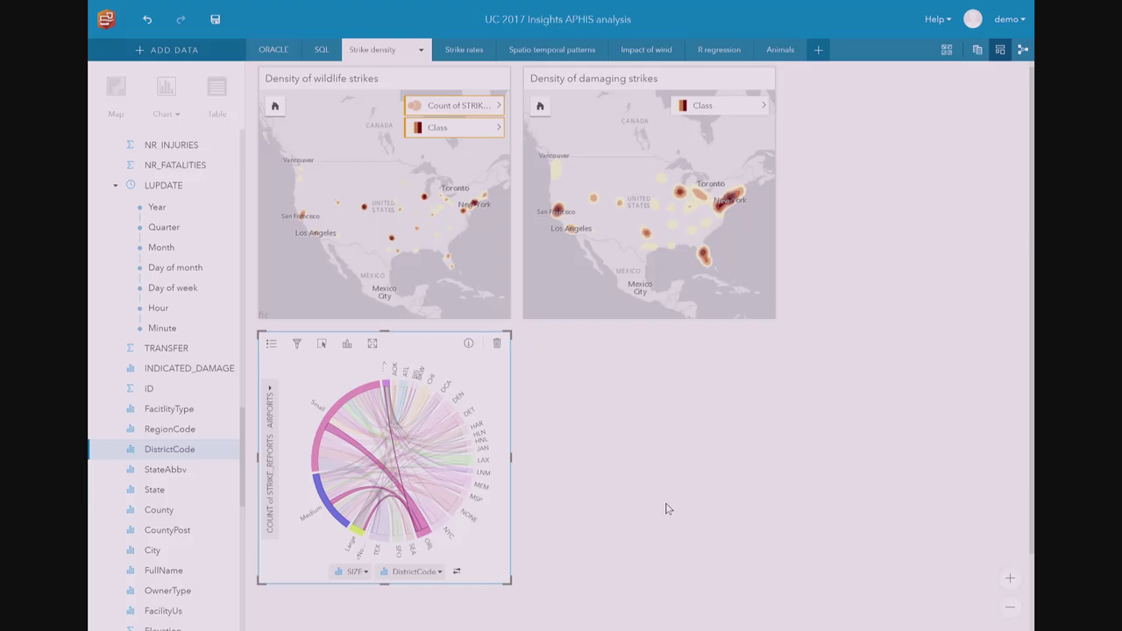
left_click(471, 379)
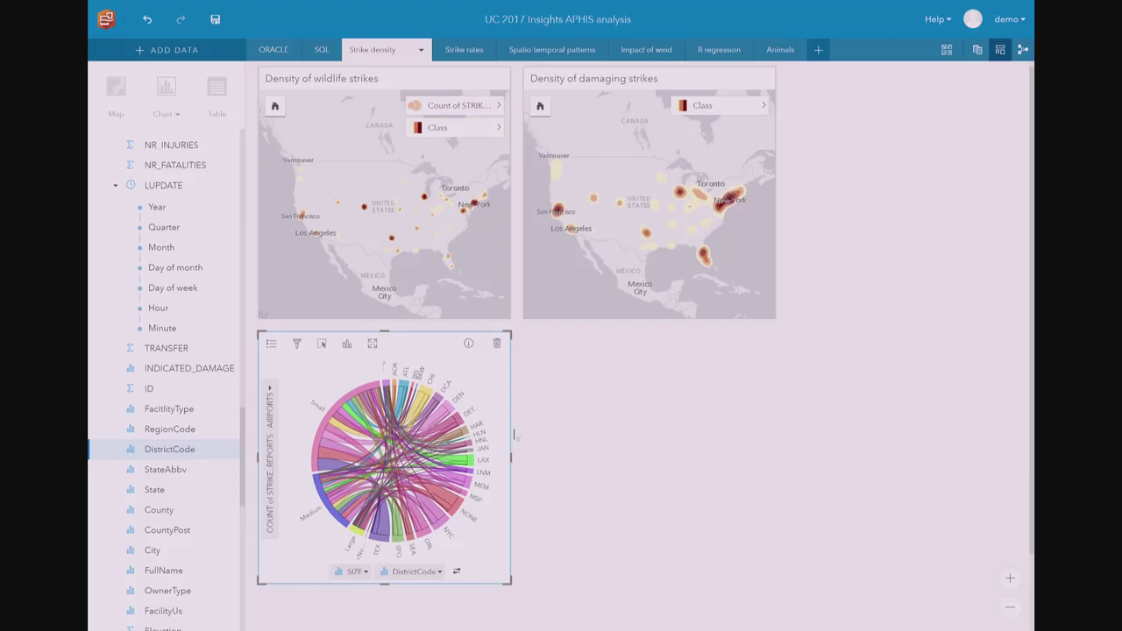
Highlight the chord between size Small and district DET to inspect its strike count, and clear the selection.
mouse_move(463, 467)
left_click(338, 423)
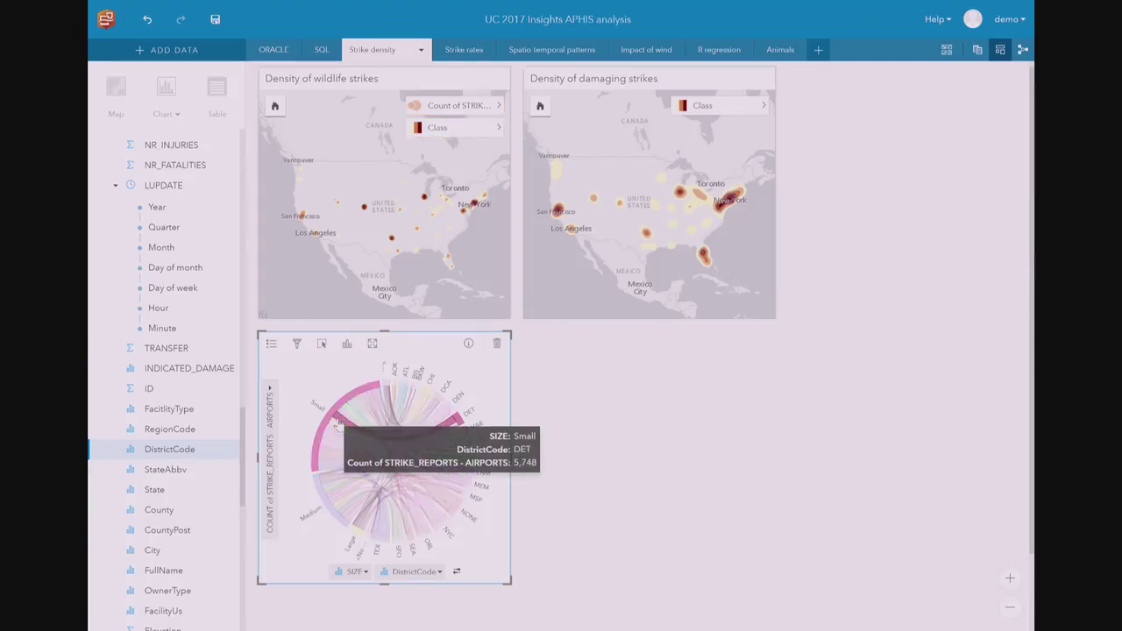
left_click(338, 424)
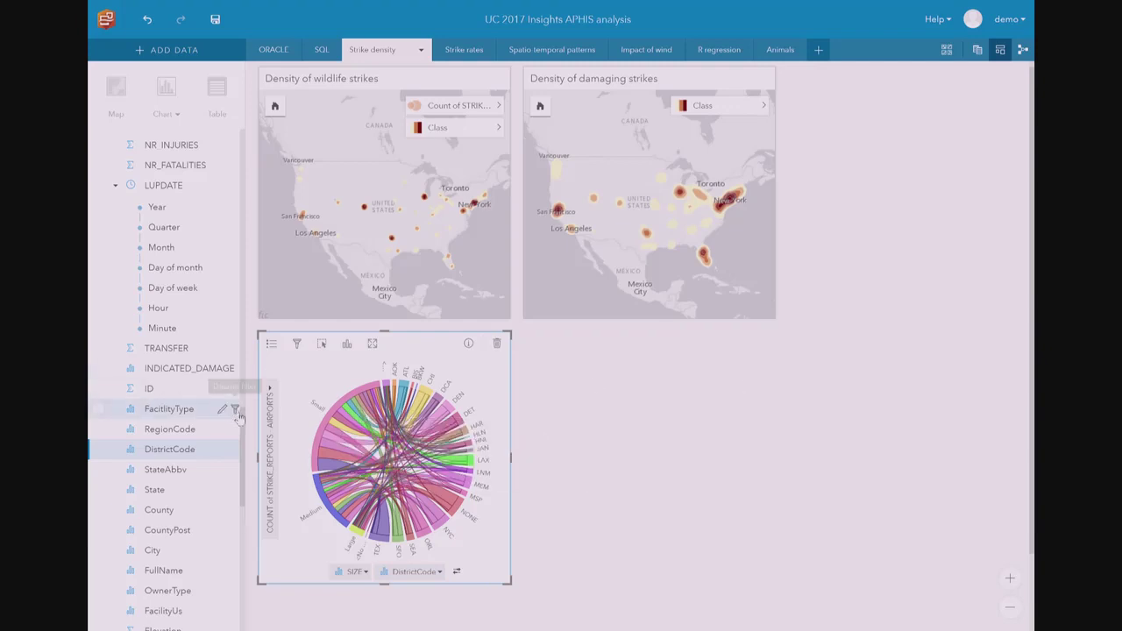
scroll(239, 419, "up", 10)
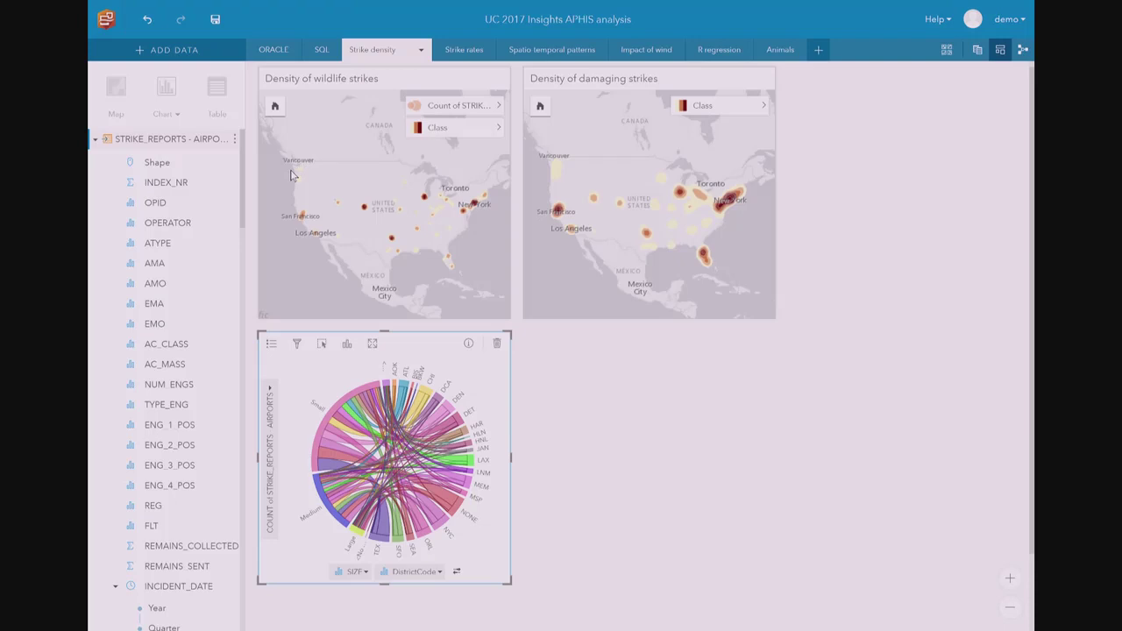
Open the Strike rates page and create a column chart of STRIKE_REPORTS by INCIDENT_DATE Year.
left_click(465, 50)
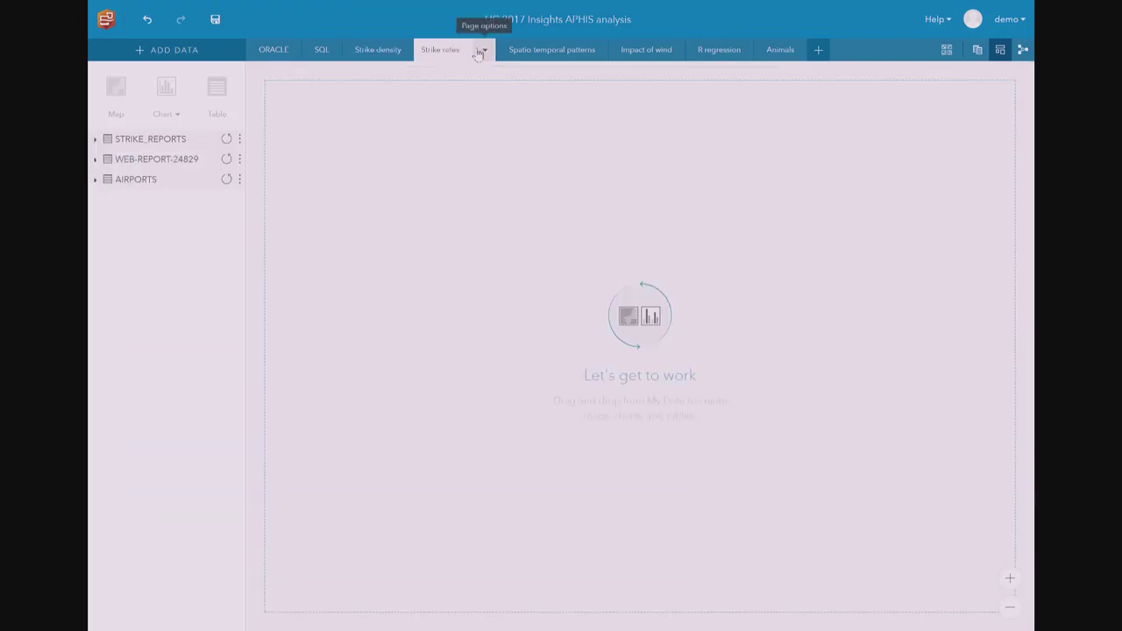
left_click(162, 144)
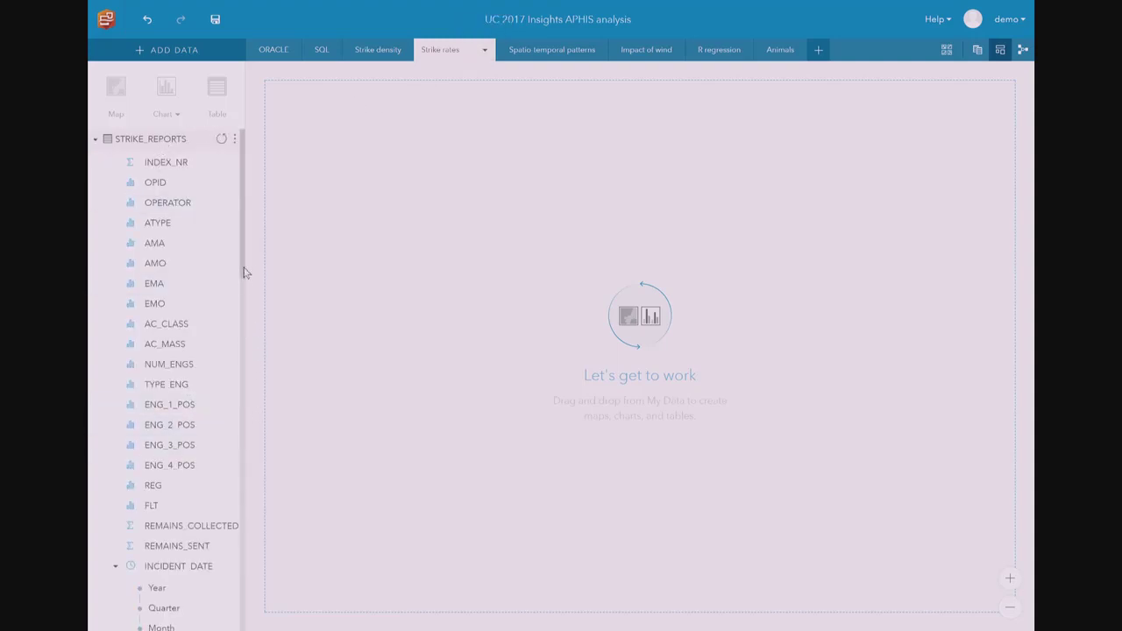
scroll(244, 298, "down", 2)
left_click(188, 479)
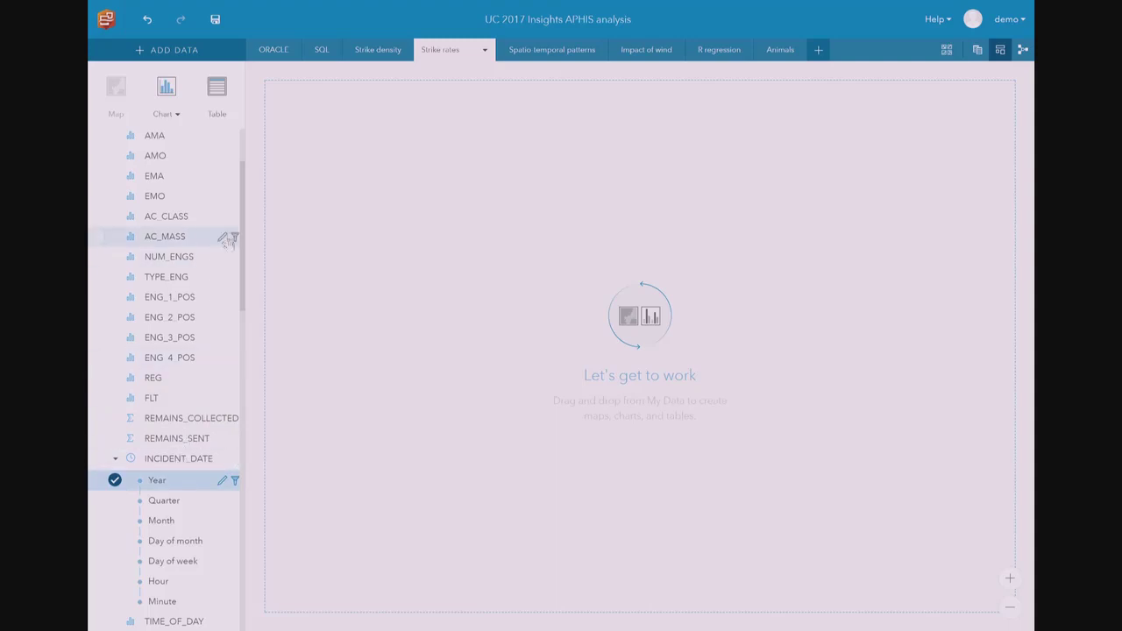
left_click(177, 114)
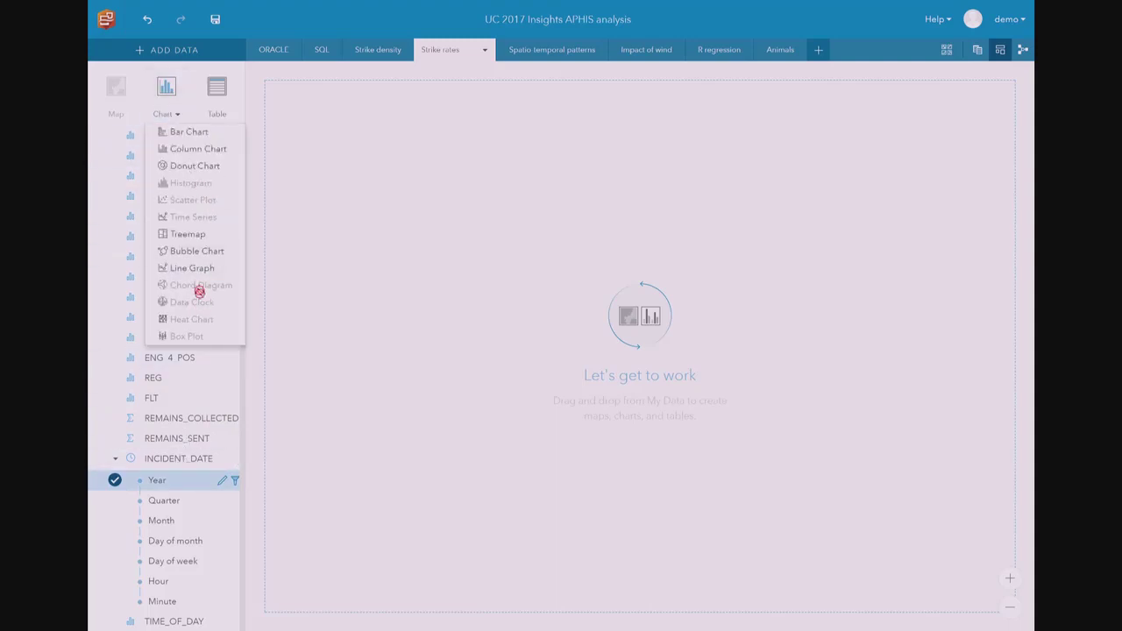
left_click(189, 149)
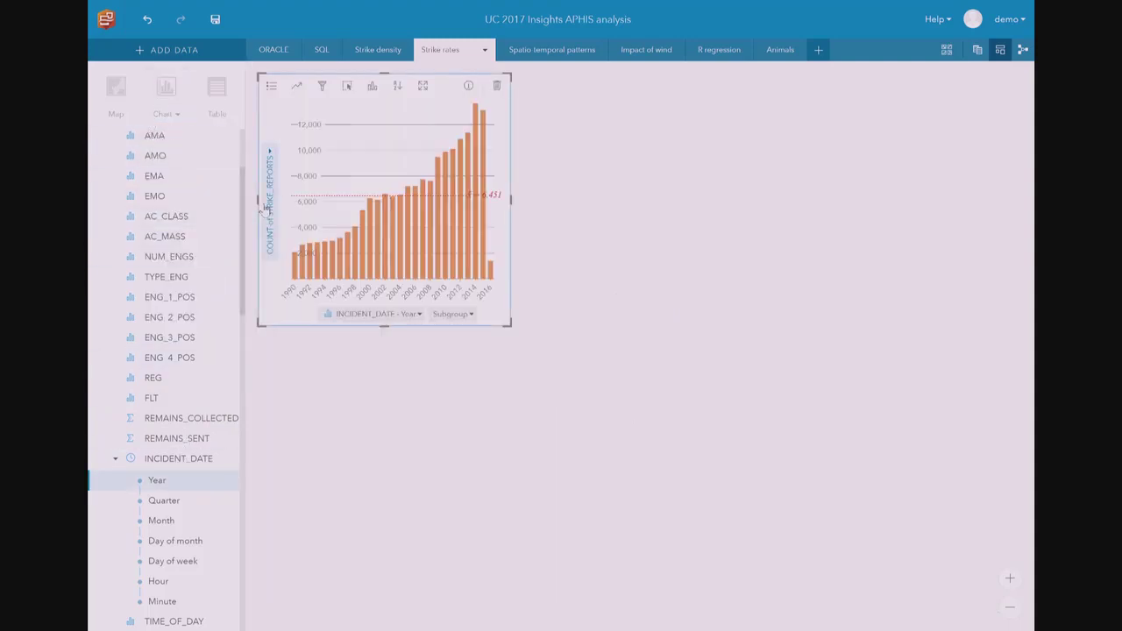
Combine WEB-REPORT-24829's DATE Year and TOTAL_OPERATIONS with the strike reports column chart as a combo chart, and widen its card.
scroll(175, 263, "up", 10)
left_click(170, 159)
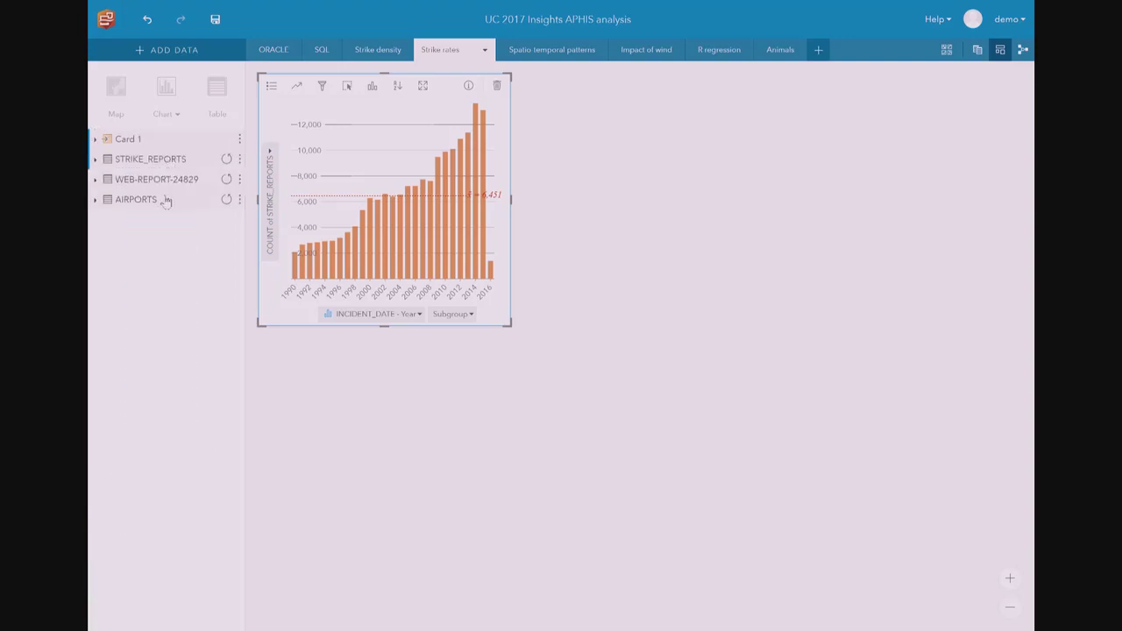
left_click(151, 184)
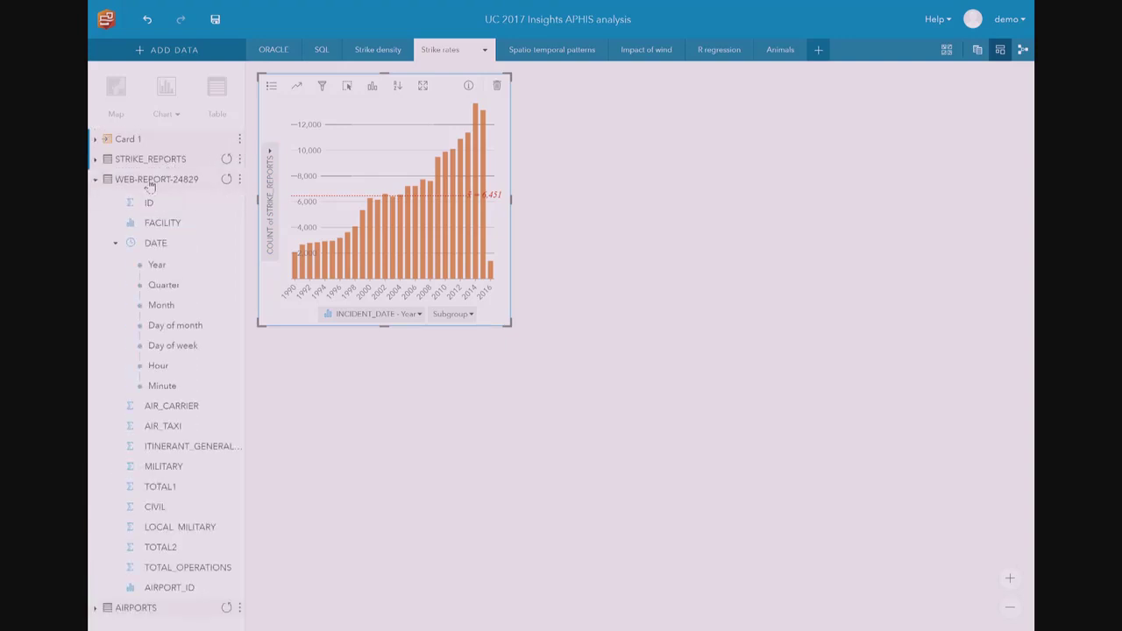
left_click(114, 264)
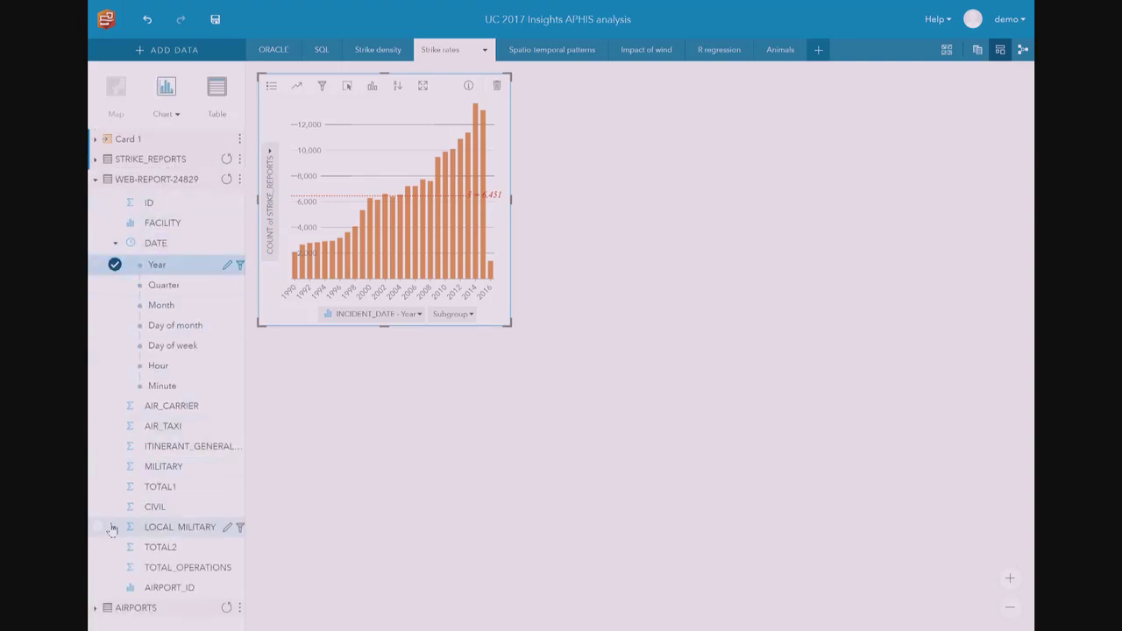
left_click(97, 567)
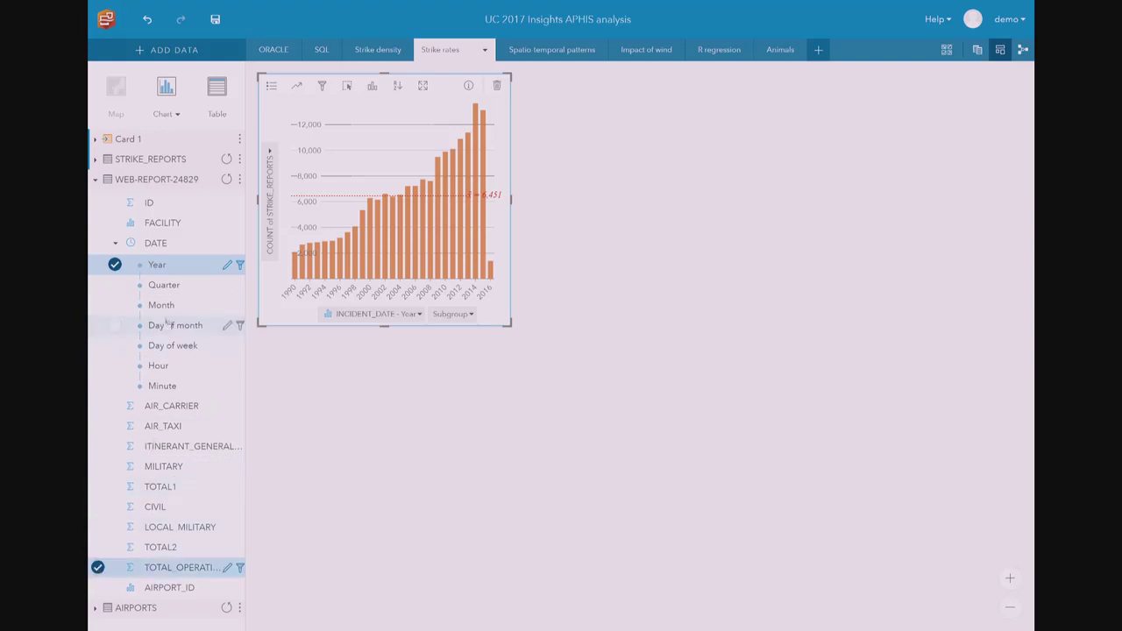
left_click_drag(157, 264, 358, 237)
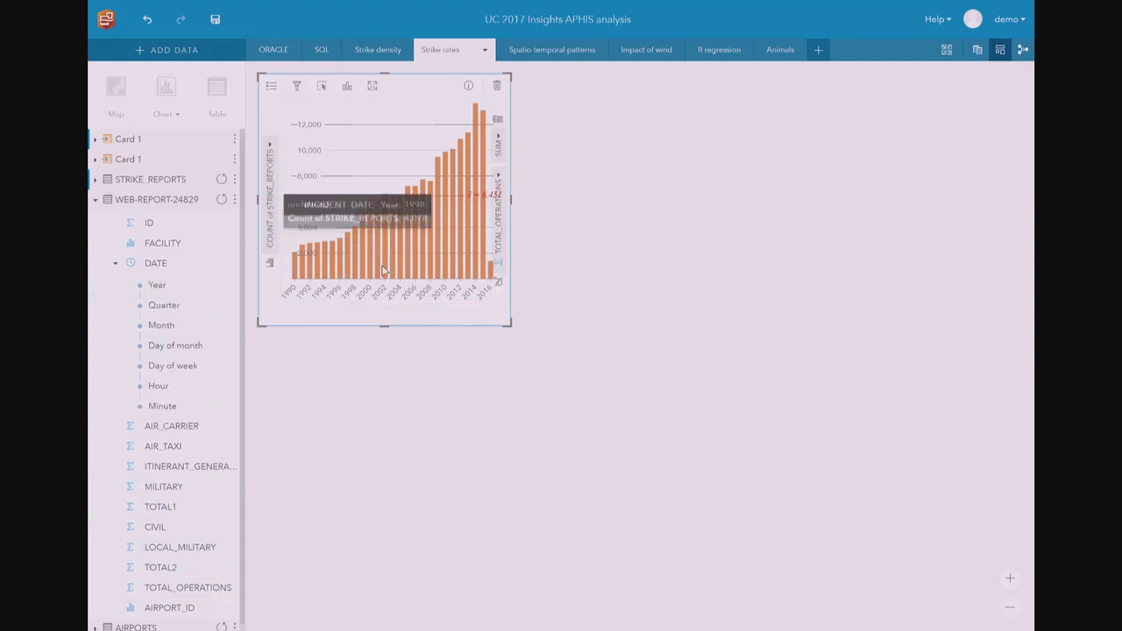
left_click_drag(509, 200, 709, 200)
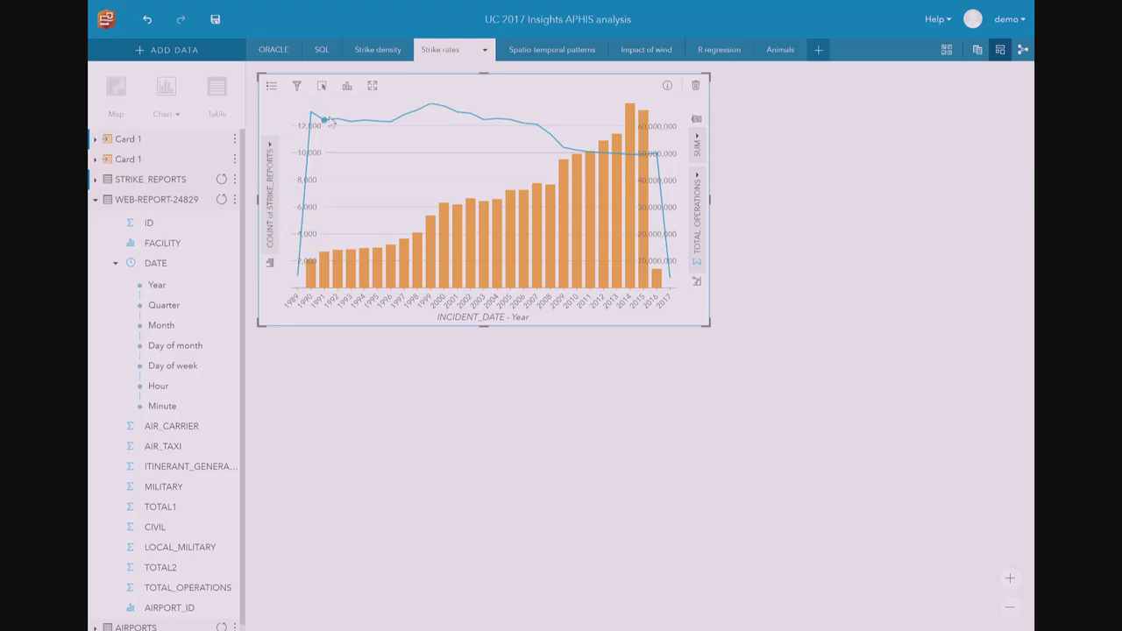
Examine the yearly TOTAL_OPERATIONS line against the strike report columns in the combo chart.
mouse_move(339, 123)
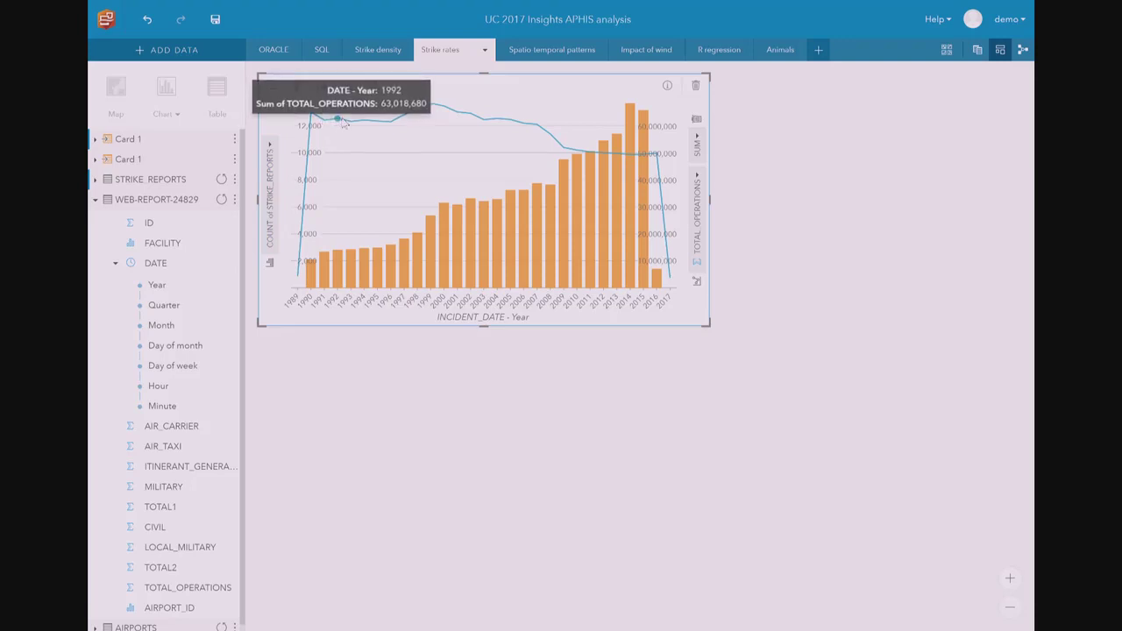
mouse_move(381, 123)
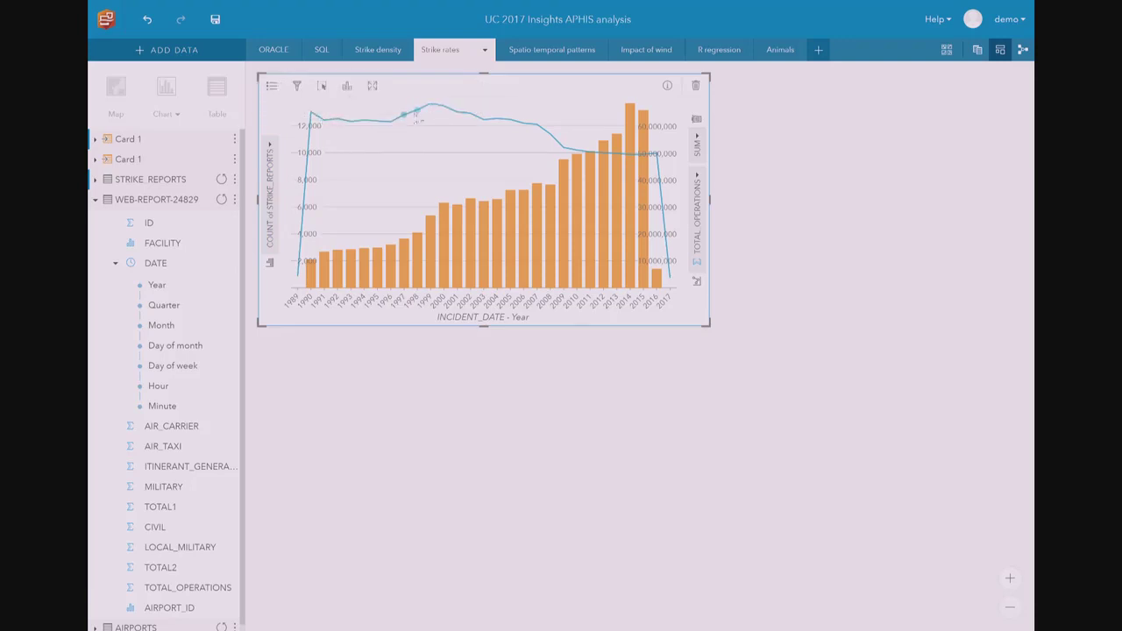
mouse_move(620, 163)
mouse_move(392, 296)
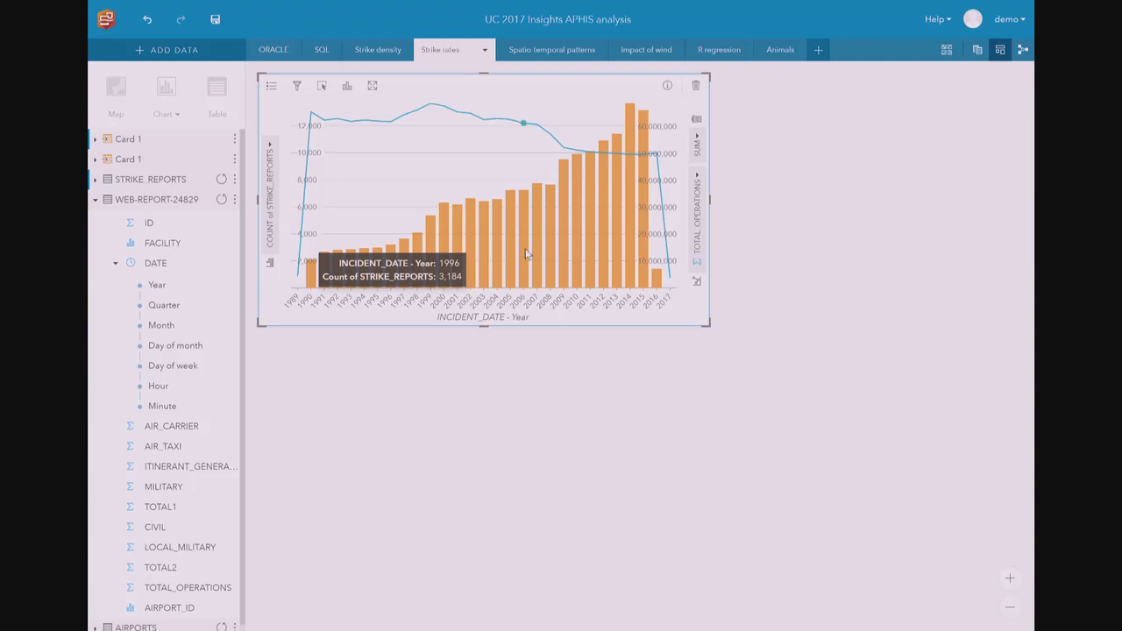
mouse_move(530, 251)
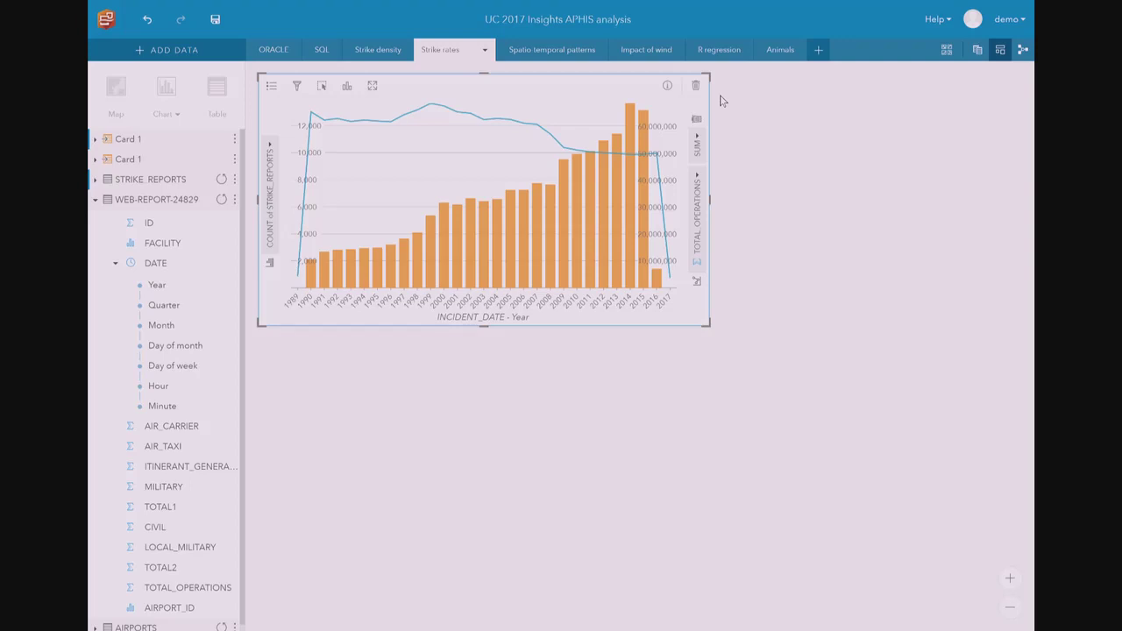
Move the combo chart farther down the page and create a table of STRIKE_REPORTS by INCIDENT_DATE Year and AIRPORT_ID.
left_click_drag(570, 86, 569, 483)
left_click(172, 200)
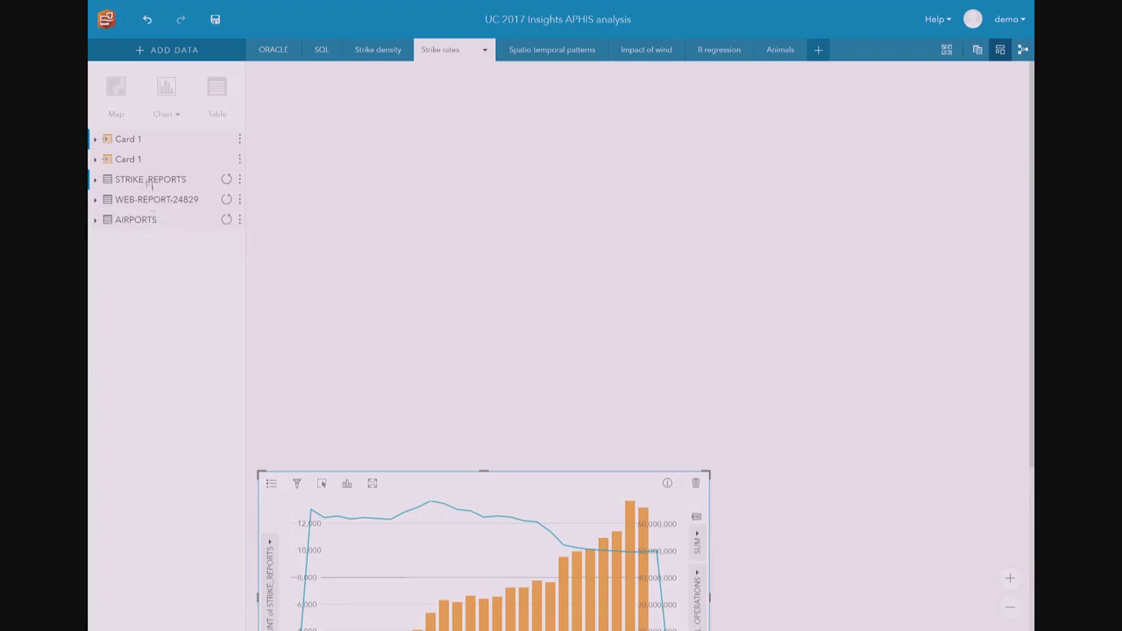
left_click(150, 180)
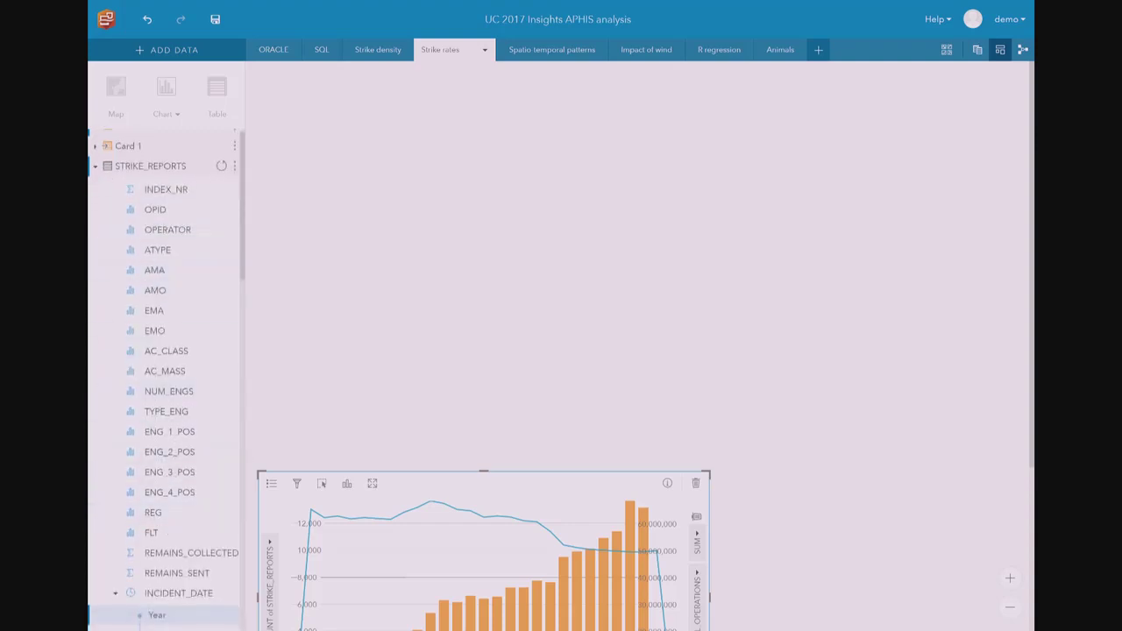
left_click(158, 614)
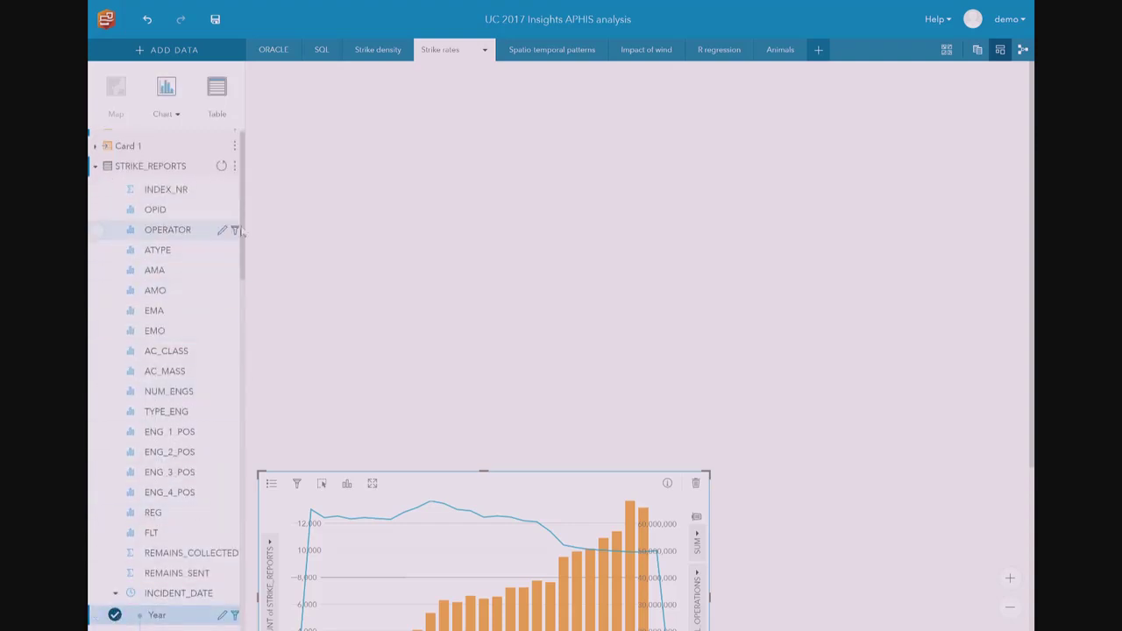
left_click_drag(243, 230, 243, 350)
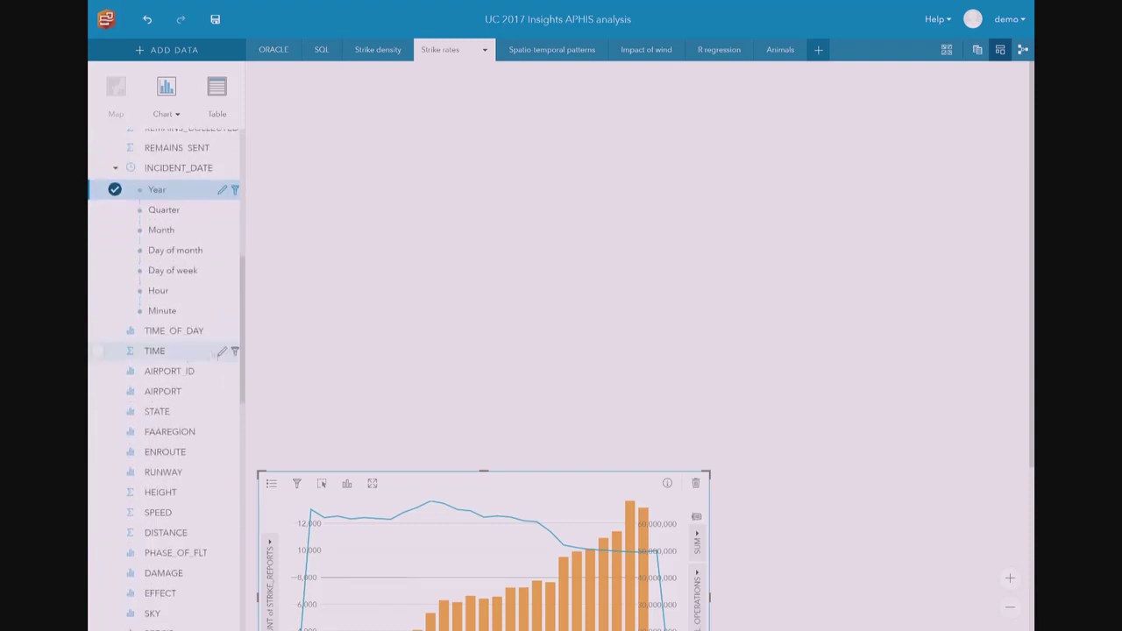
left_click(99, 372)
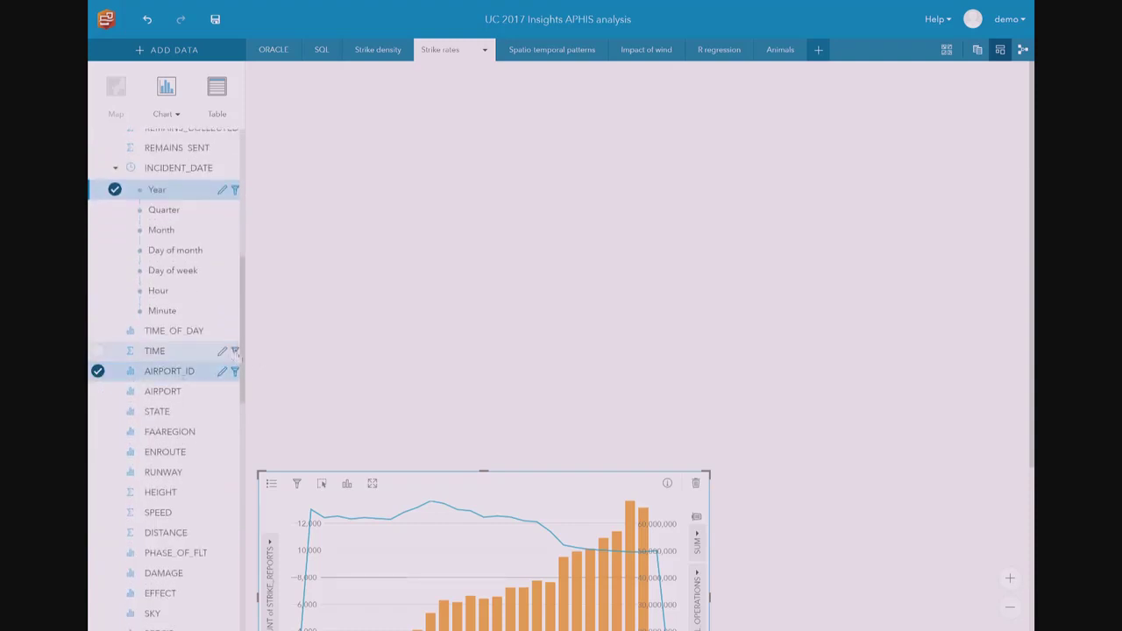
left_click(217, 87)
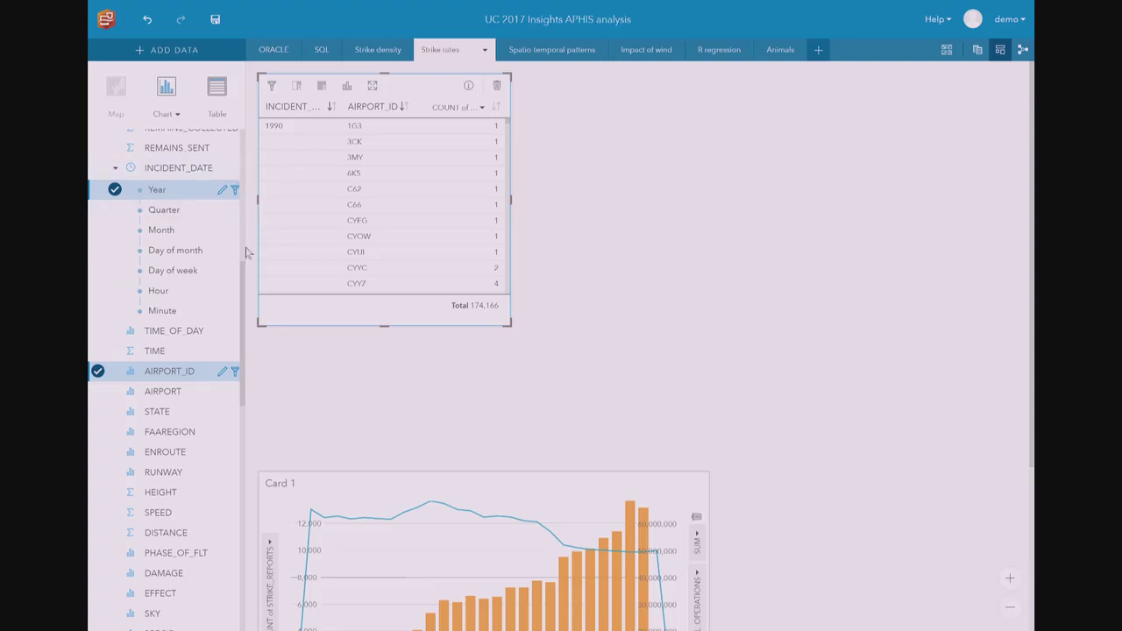
Create a table of WEB-REPORT-24829's TOTAL_OPERATIONS by DATE Year and AIRPORT_ID.
scroll(211, 245, "up", 10)
left_click(175, 195)
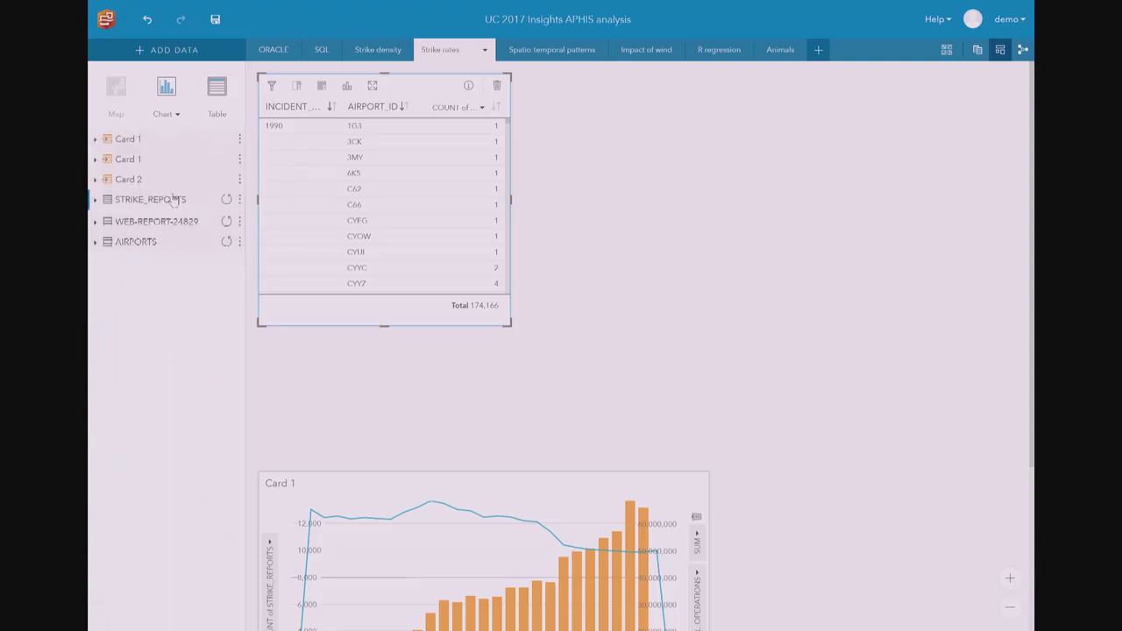
left_click(164, 221)
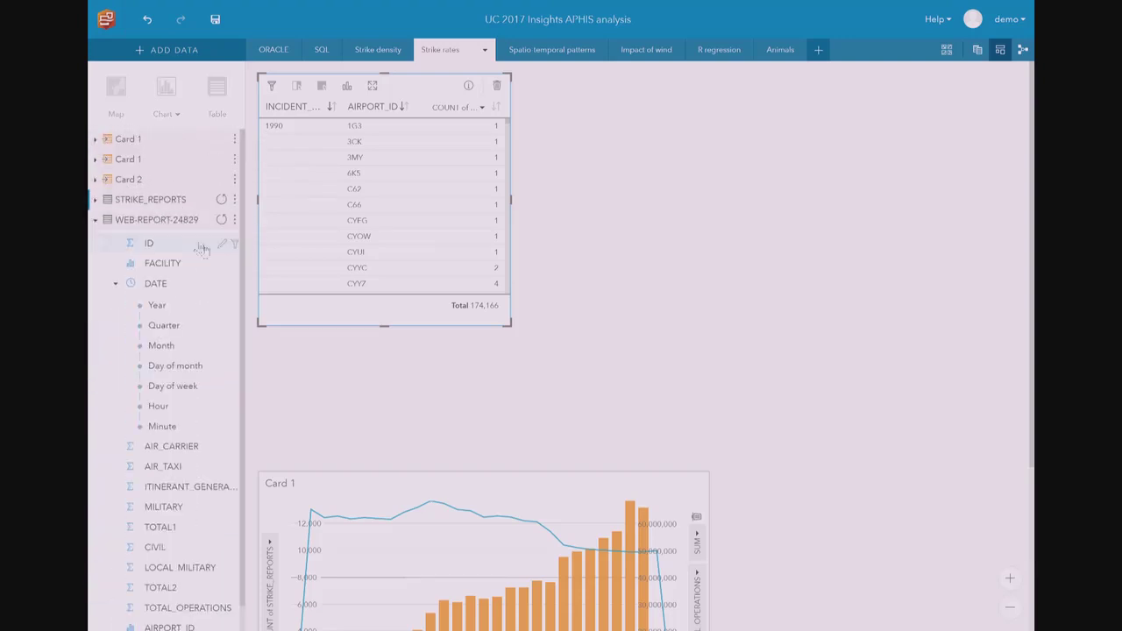
left_click(116, 306)
scroll(244, 316, "down", 1)
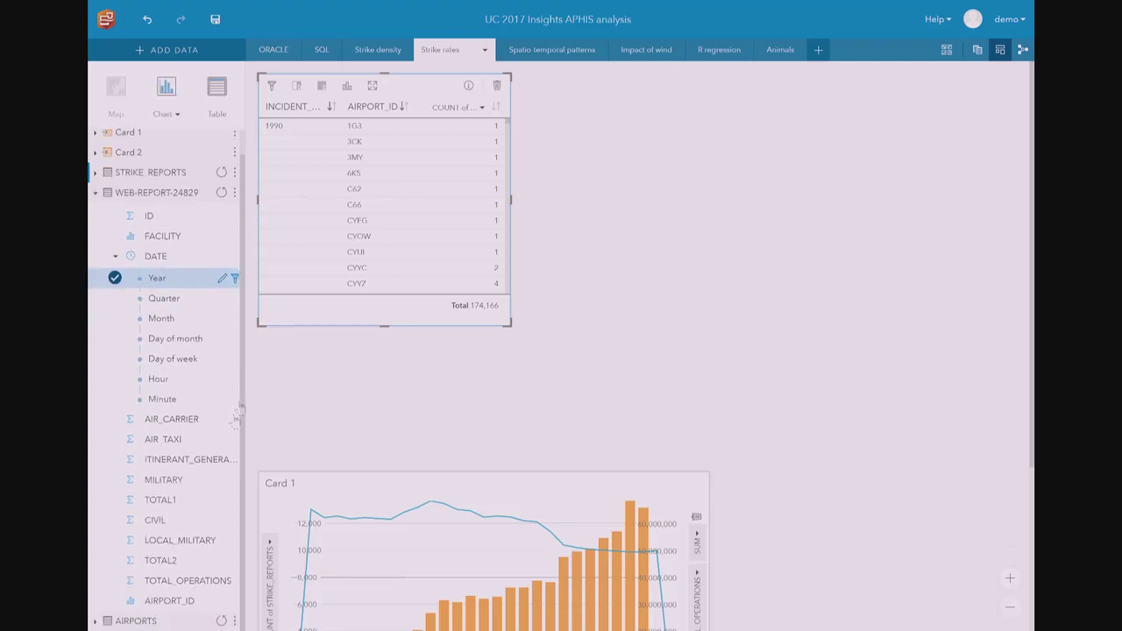
left_click(99, 581)
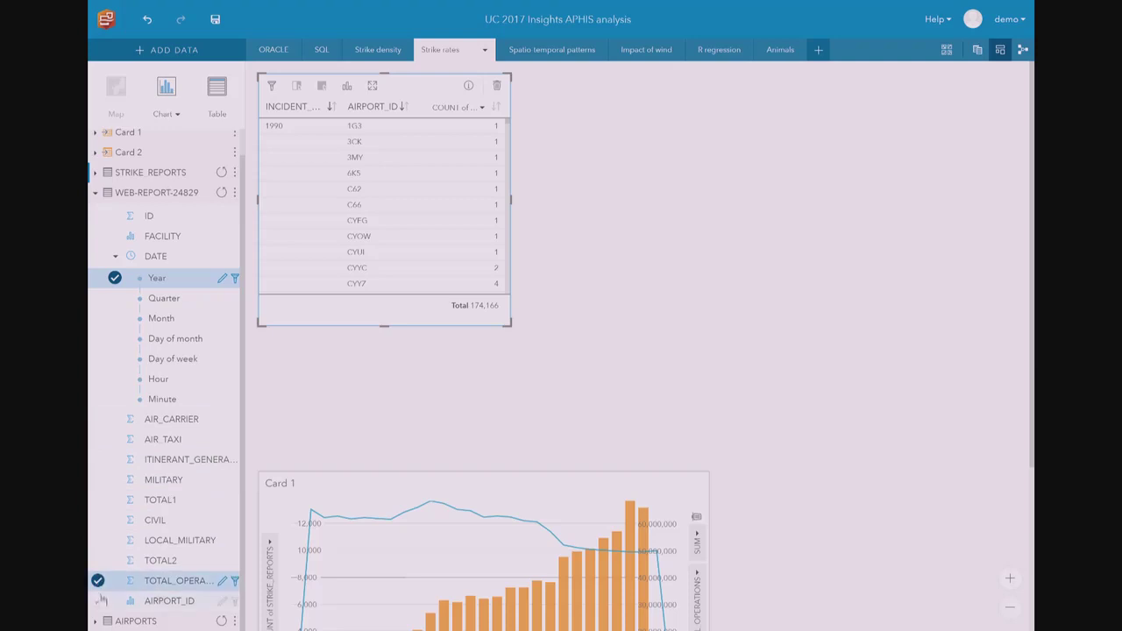
left_click(100, 601)
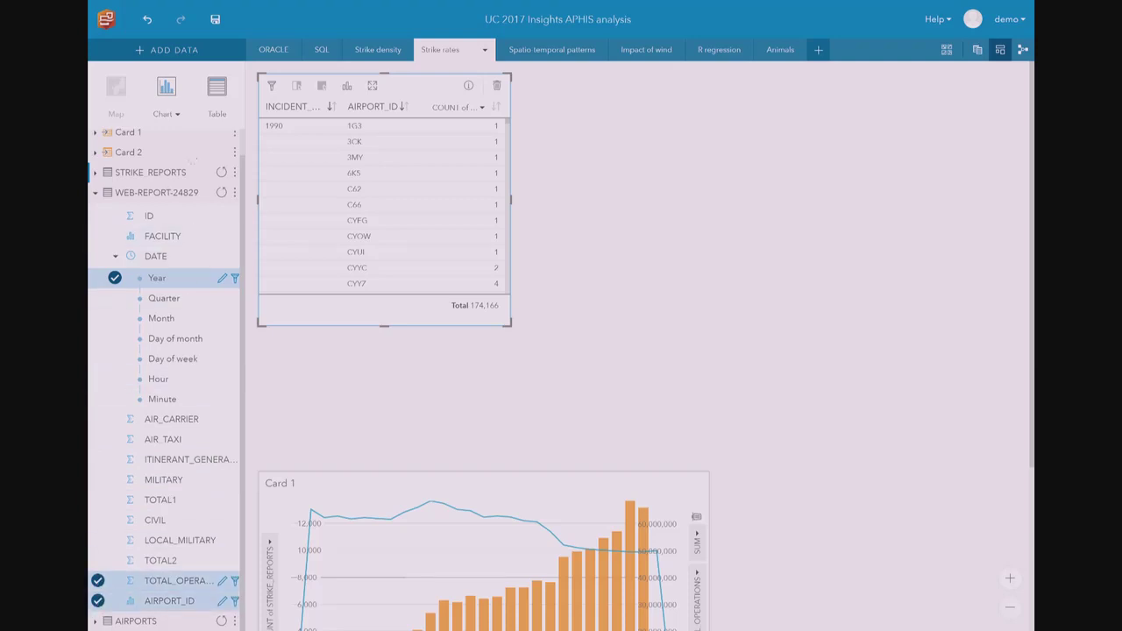
left_click(217, 88)
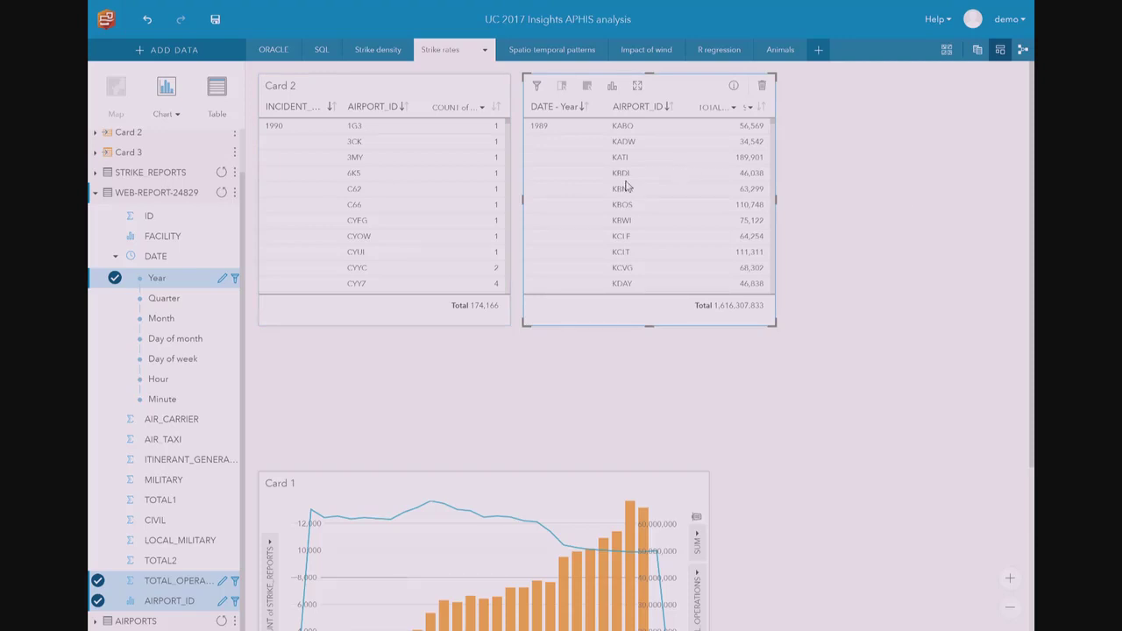
Join Card 2 and Card 3 with an Intersect relationship on AIRPORT_ID and on INCIDENT_DATE - Year to DATE - Year.
left_click(977, 51)
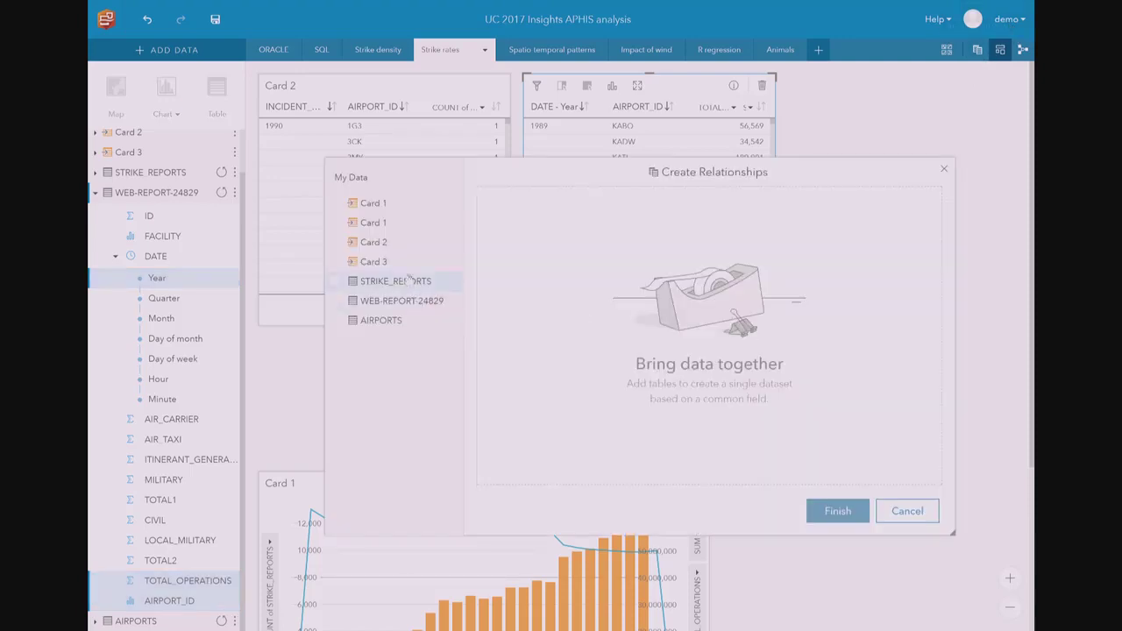
left_click(385, 243)
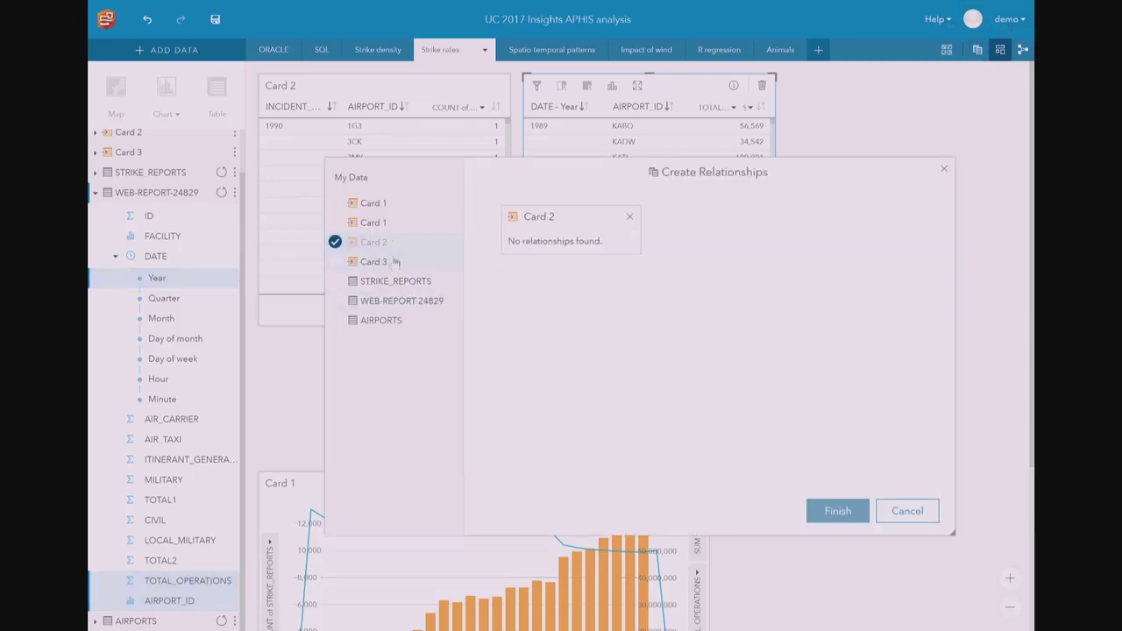
left_click(395, 263)
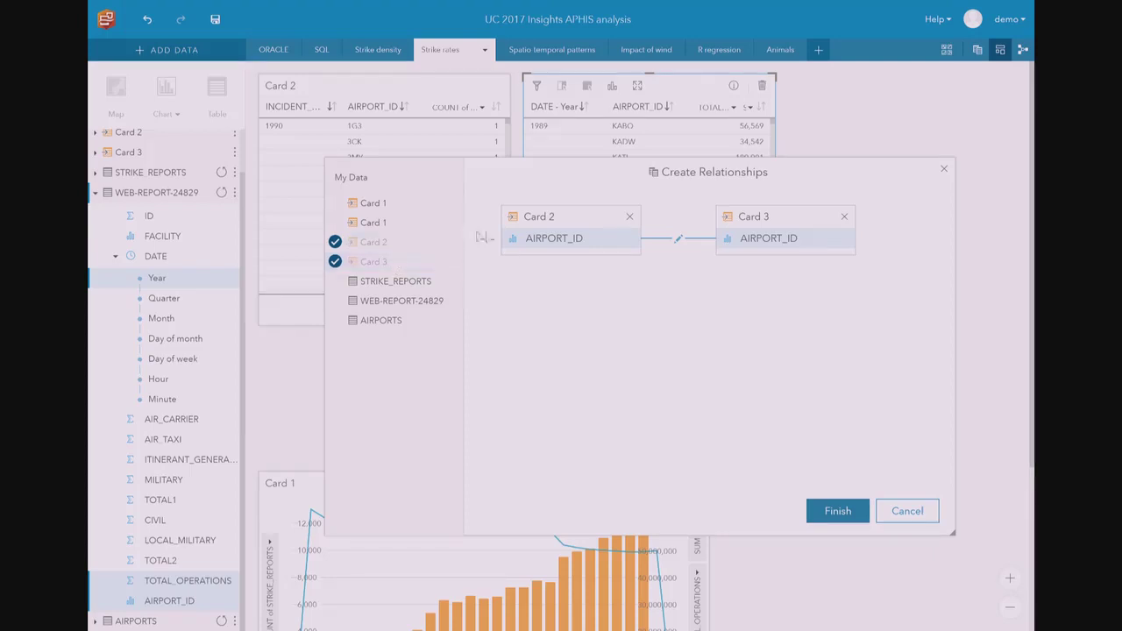
left_click(679, 242)
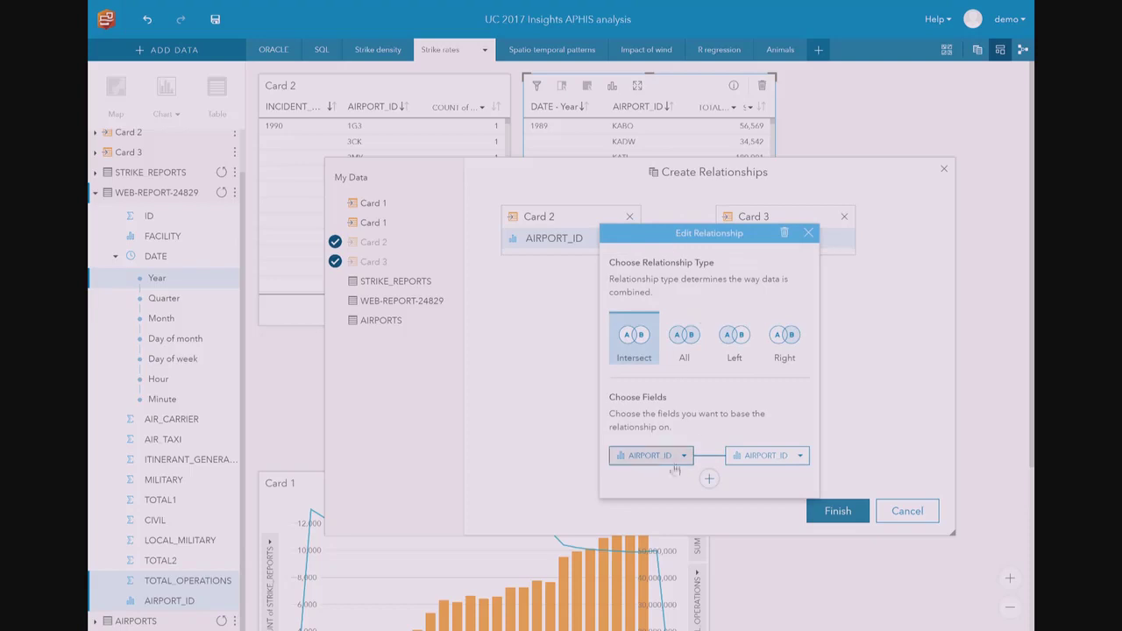
left_click(710, 482)
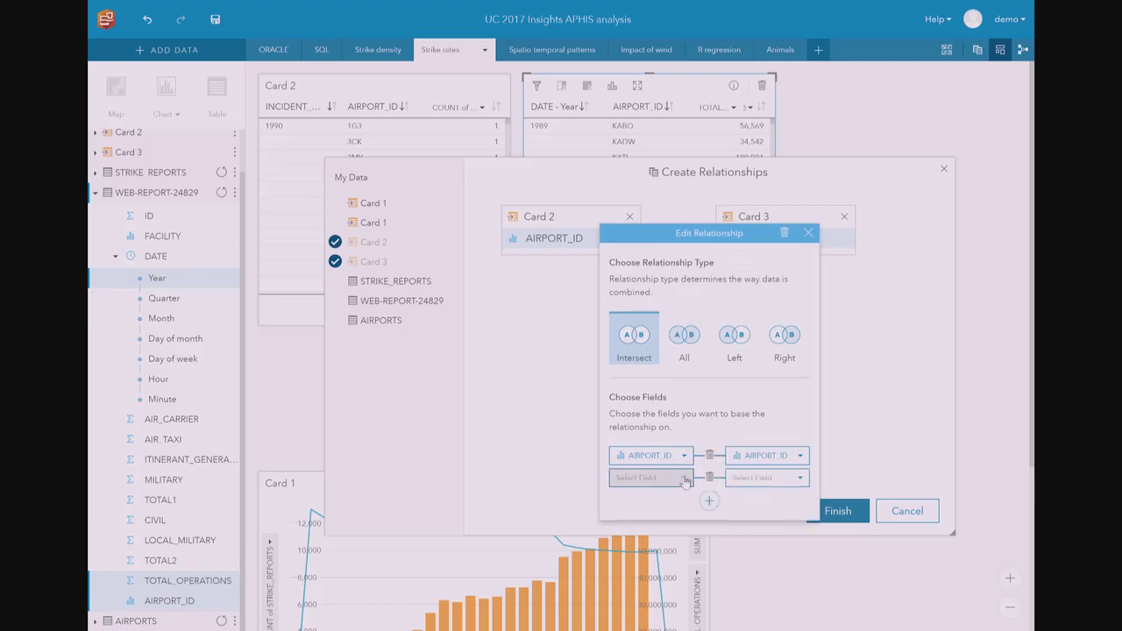
left_click(684, 478)
left_click(677, 497)
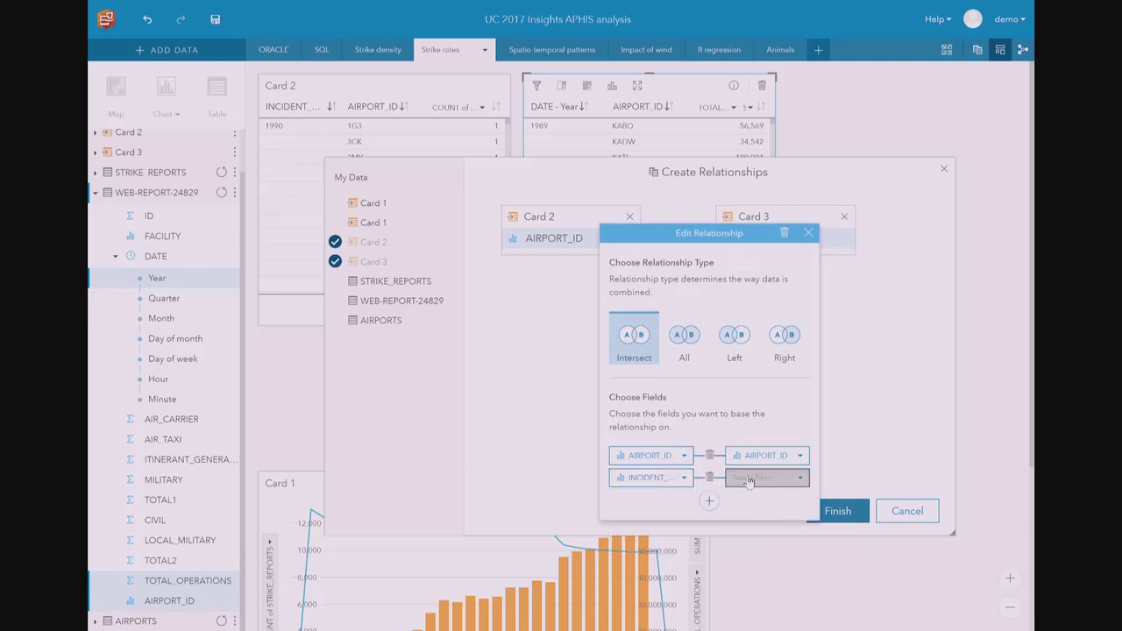
left_click(768, 478)
left_click(772, 497)
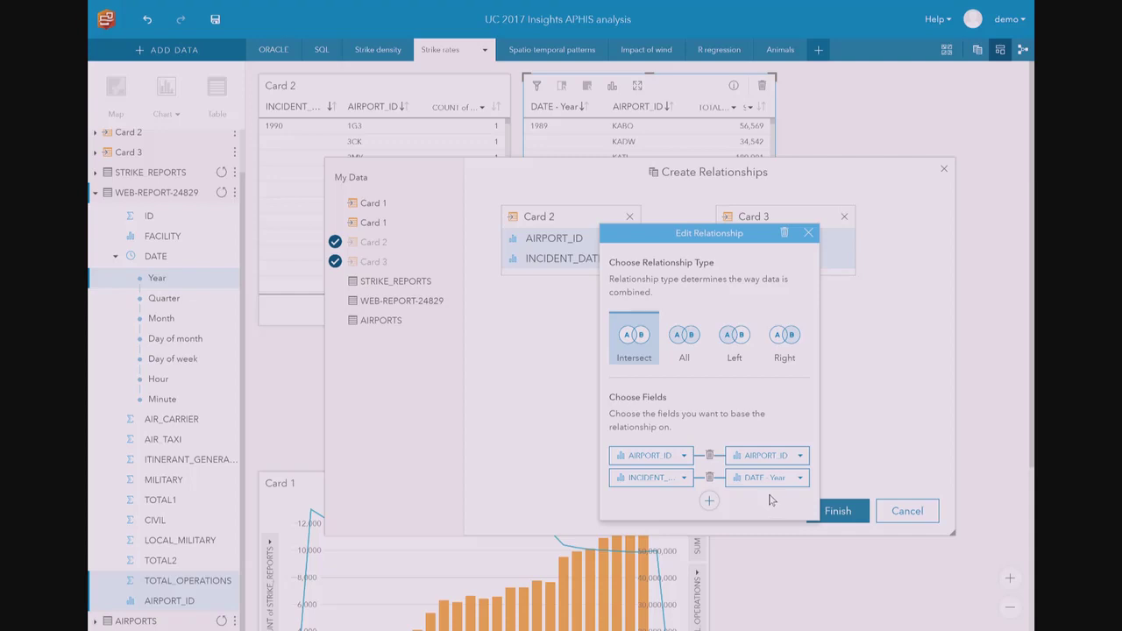
left_click(838, 448)
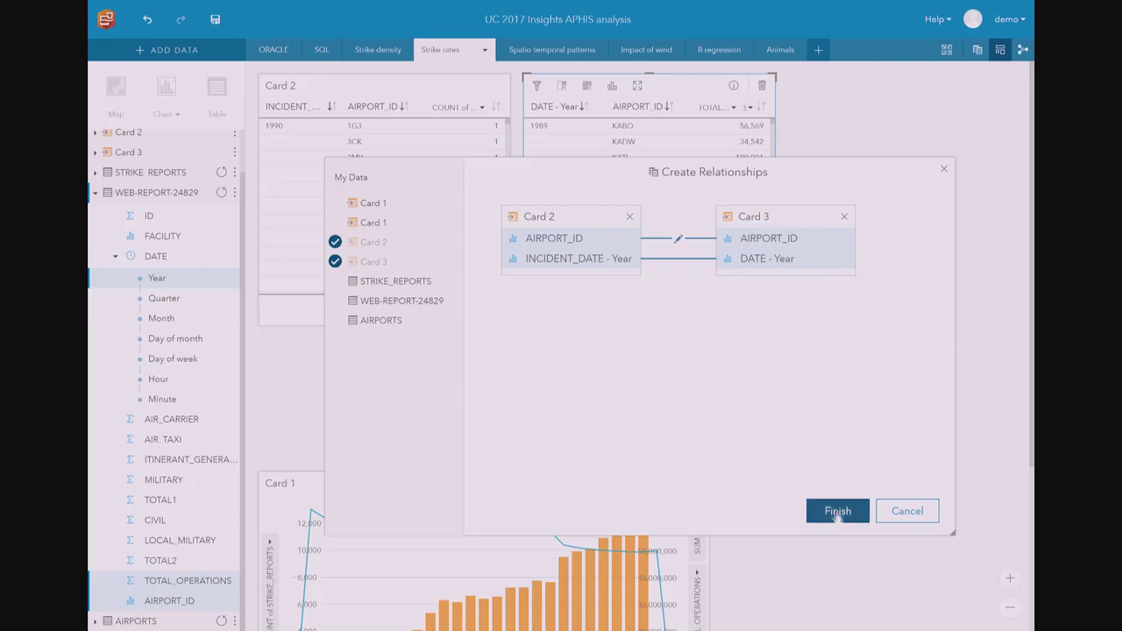
left_click(837, 512)
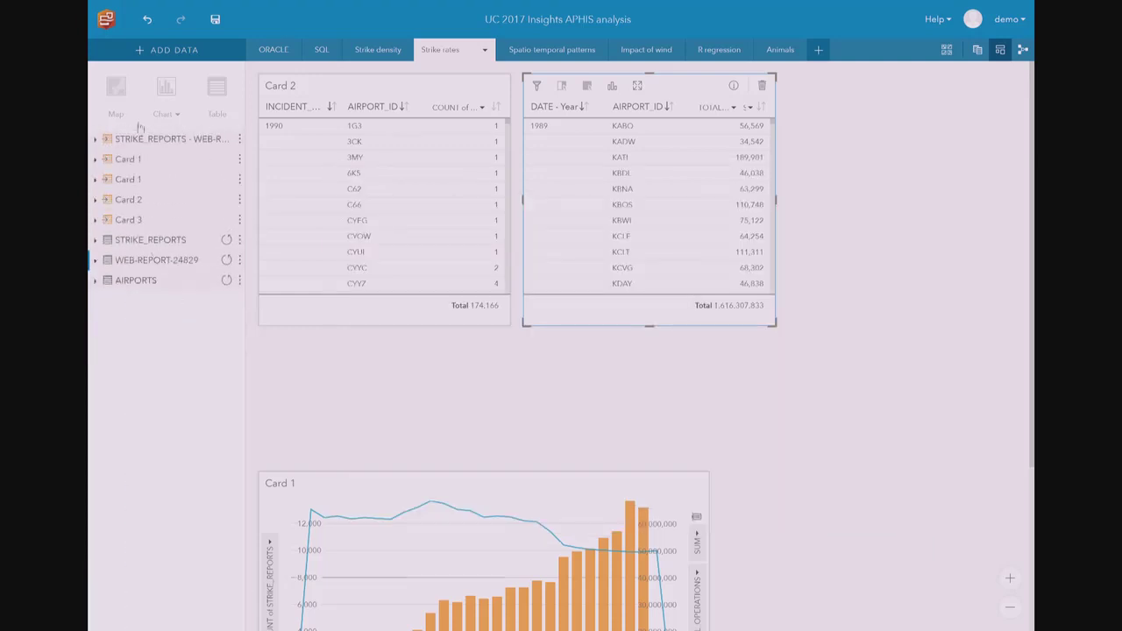
Expand the joined strike and operations dataset to check its fields, and join it with AIRPORTS.
left_click(146, 142)
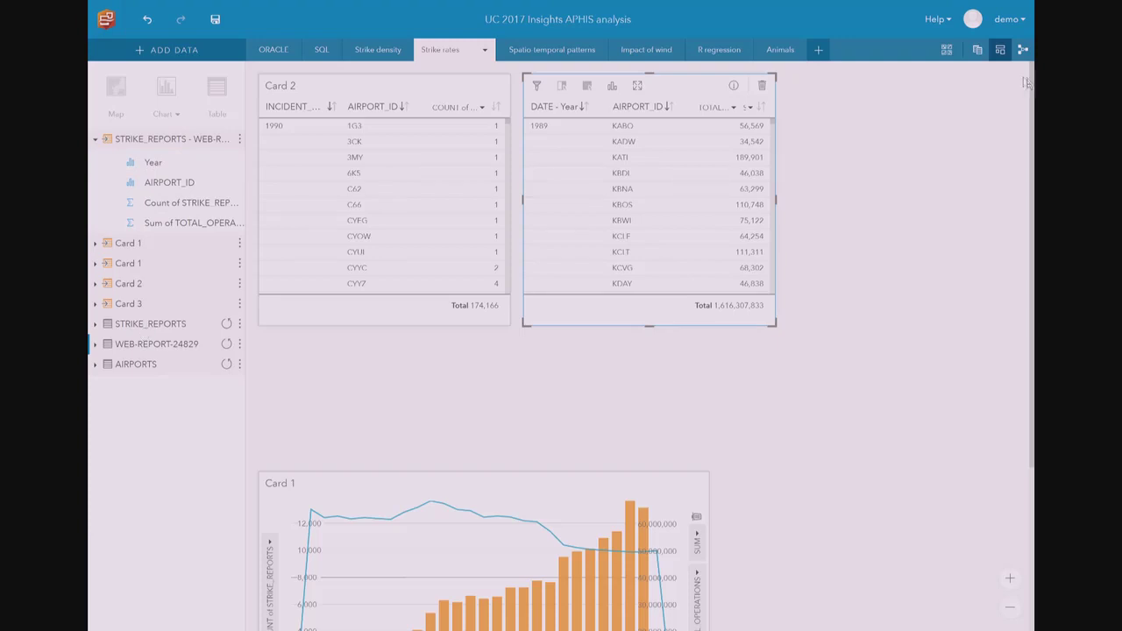
left_click(978, 49)
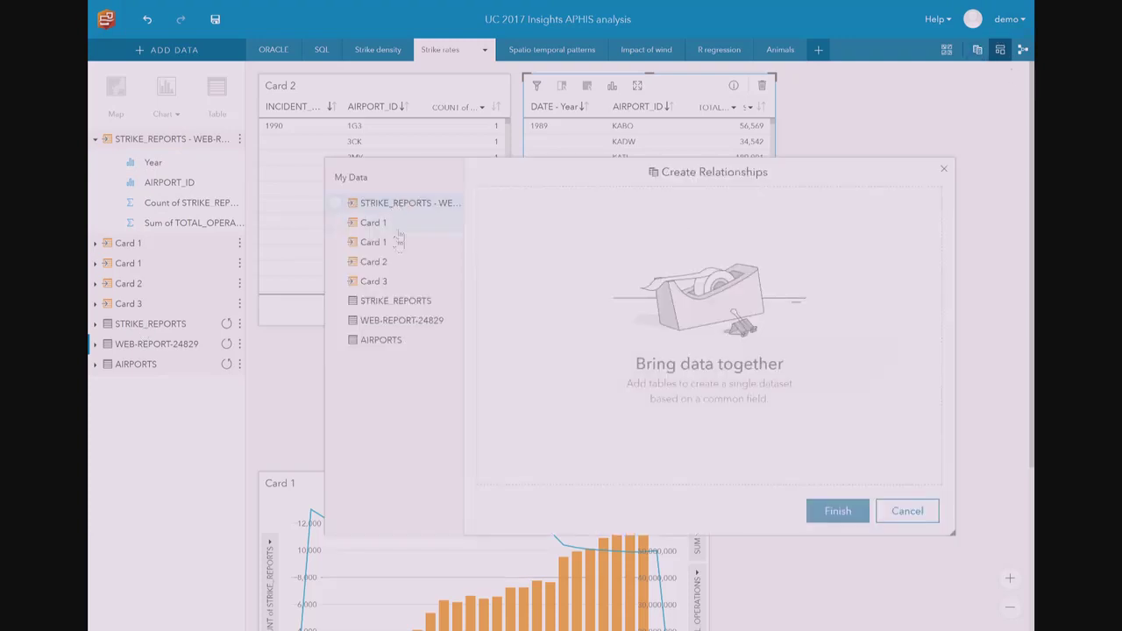
left_click(405, 206)
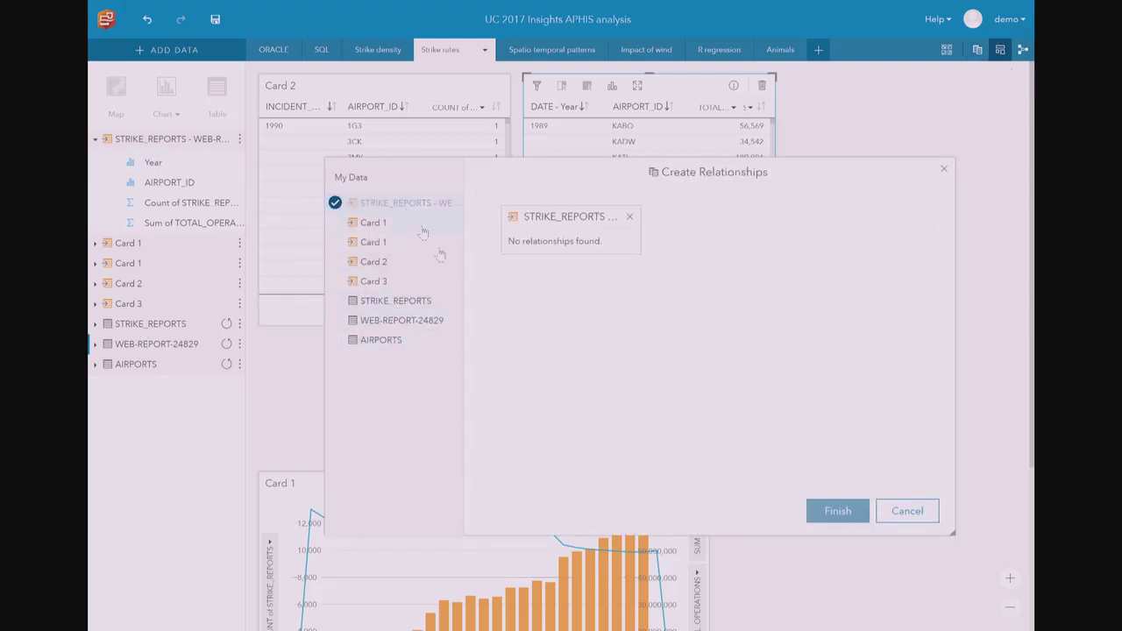
left_click(401, 340)
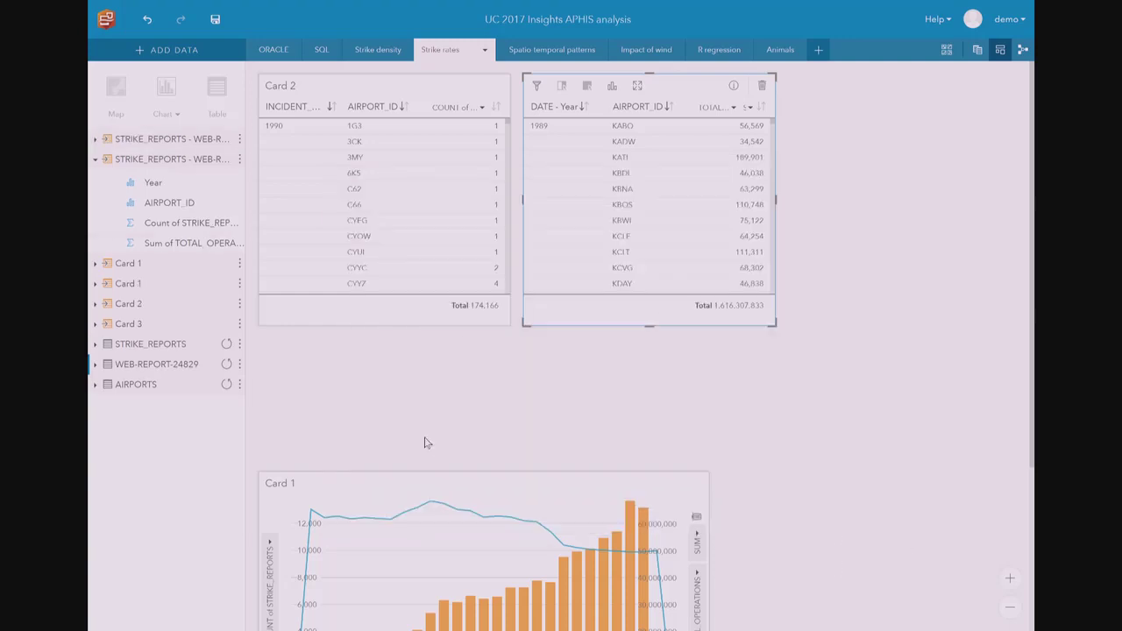
Map the Count of STRIKE_REPORTS field from the new dataset joined with AIRPORTS, in the space below the Card 2 table.
left_click(146, 142)
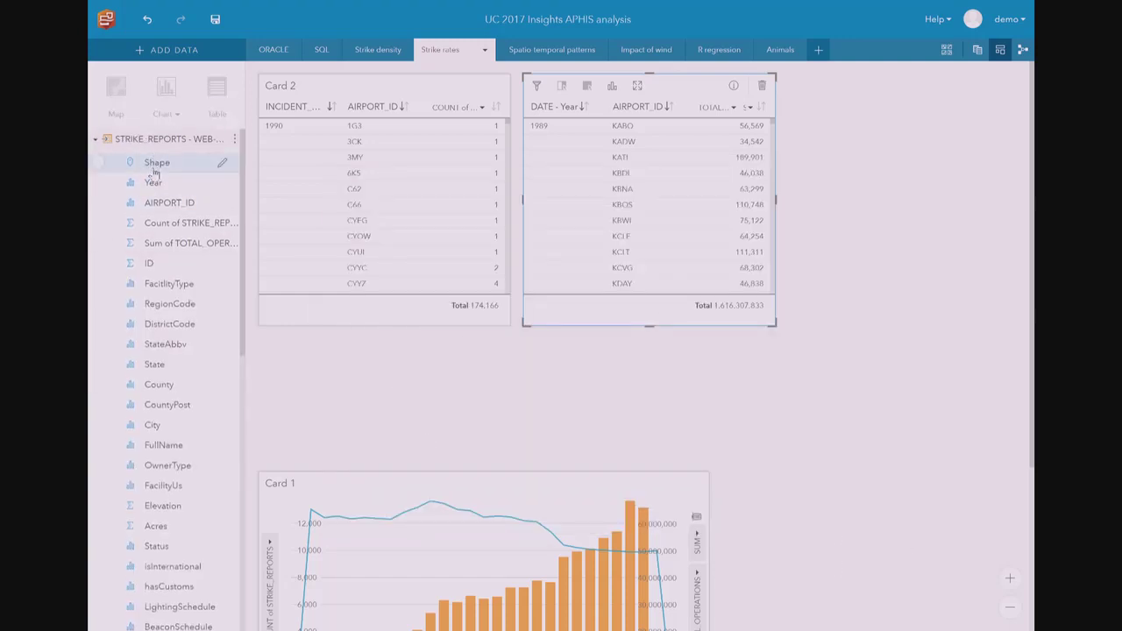
left_click_drag(156, 224, 321, 457)
left_click(173, 224)
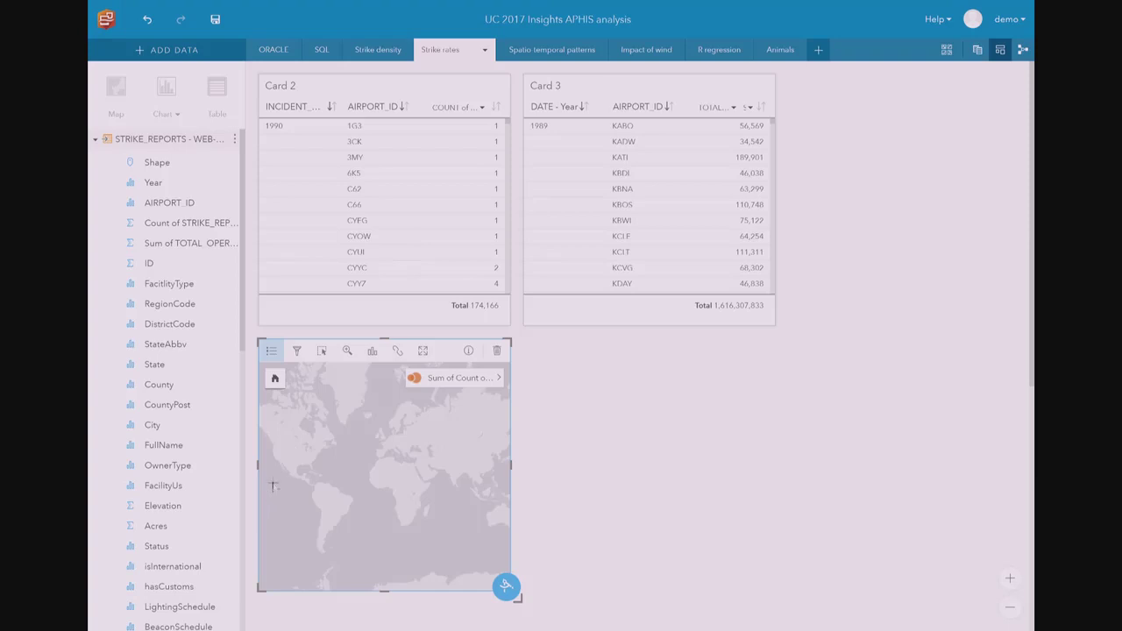
left_click_drag(272, 482, 347, 434)
left_click_drag(408, 516, 443, 485)
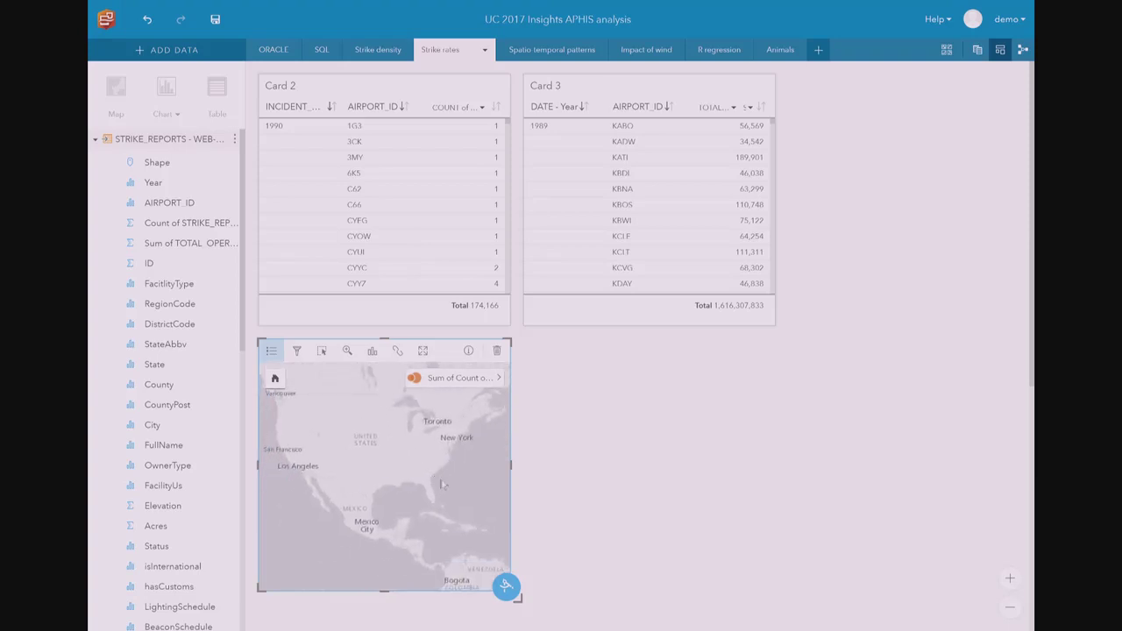
Move the two tables below the strike count map and map the Sum of TOTAL_OPERATIONS field on a second card beside it.
left_click_drag(403, 85, 553, 432)
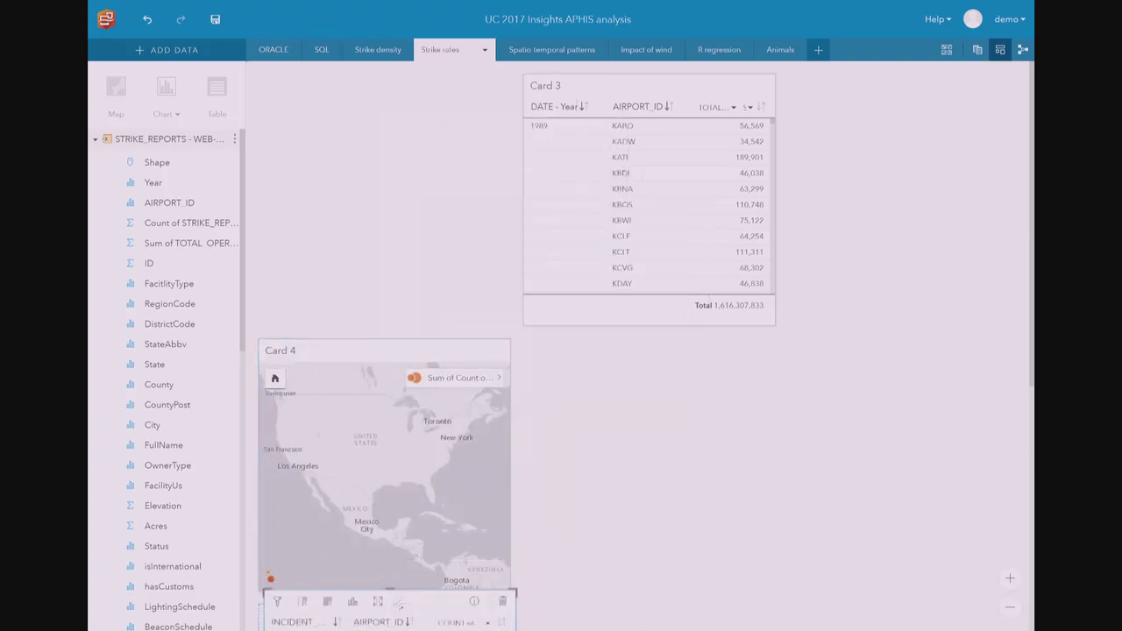
left_click_drag(509, 586, 507, 322)
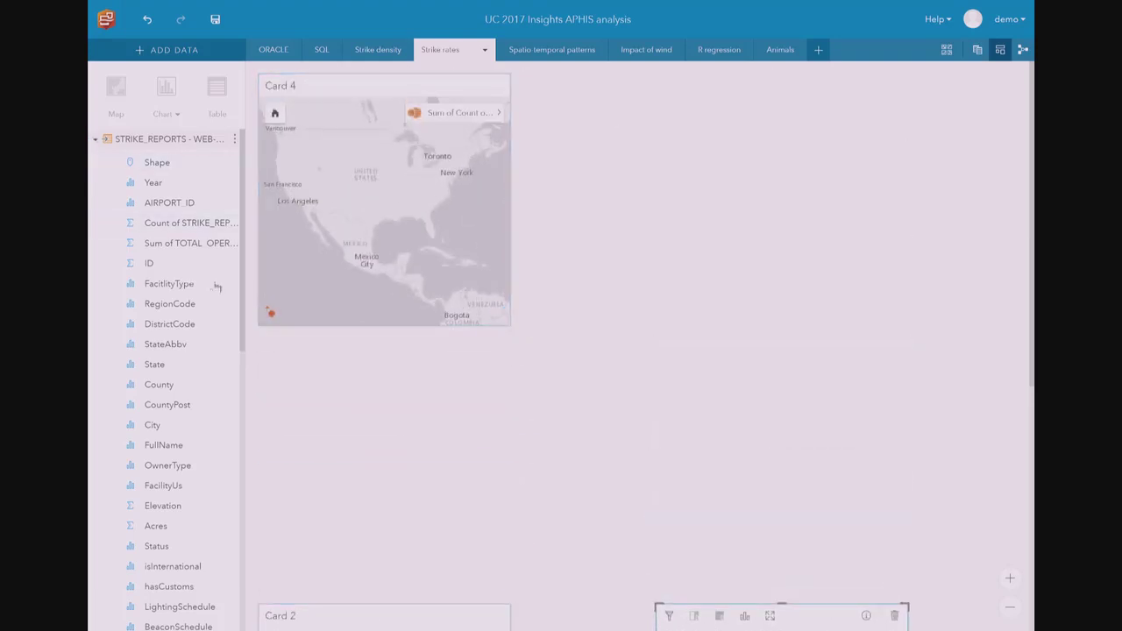
left_click_drag(189, 243, 614, 218)
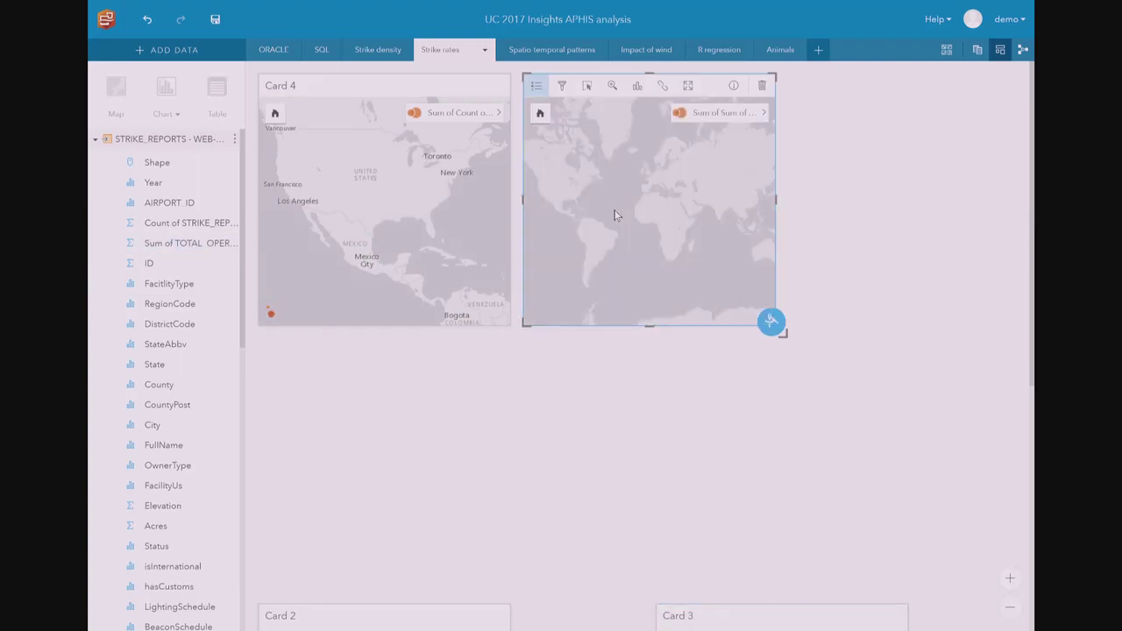
left_click_drag(548, 217, 607, 170)
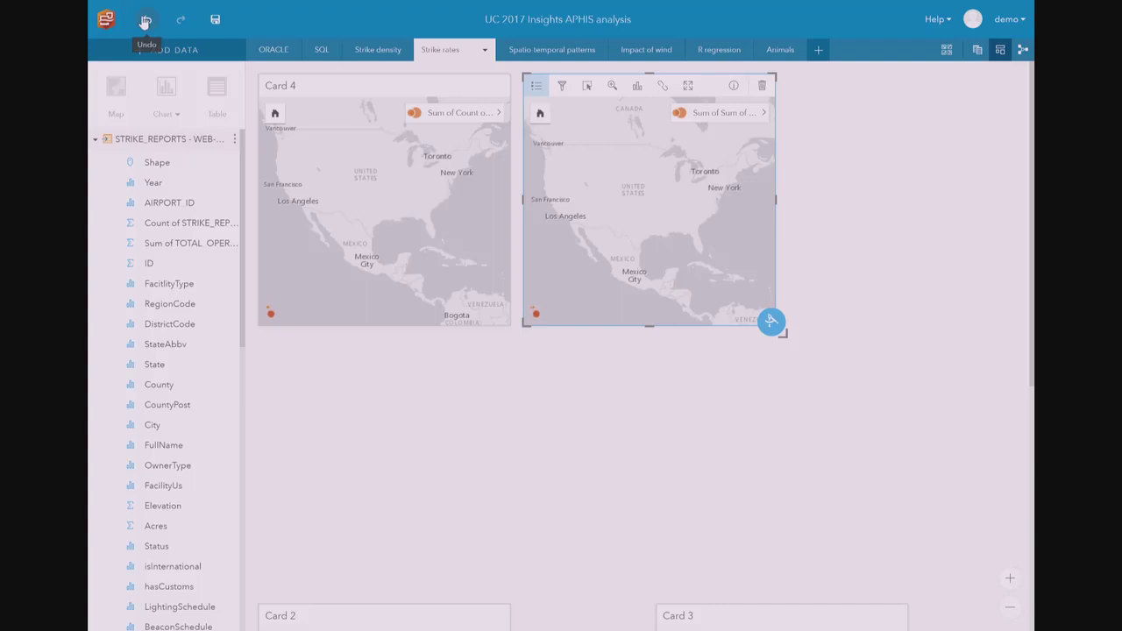
left_click(977, 50)
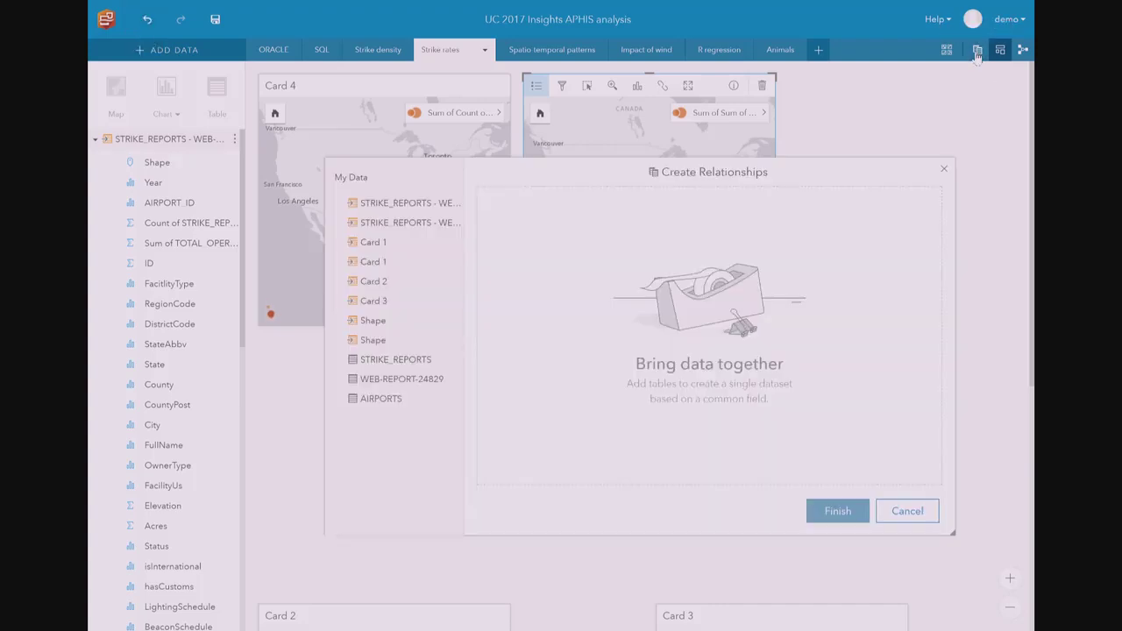
left_click(408, 283)
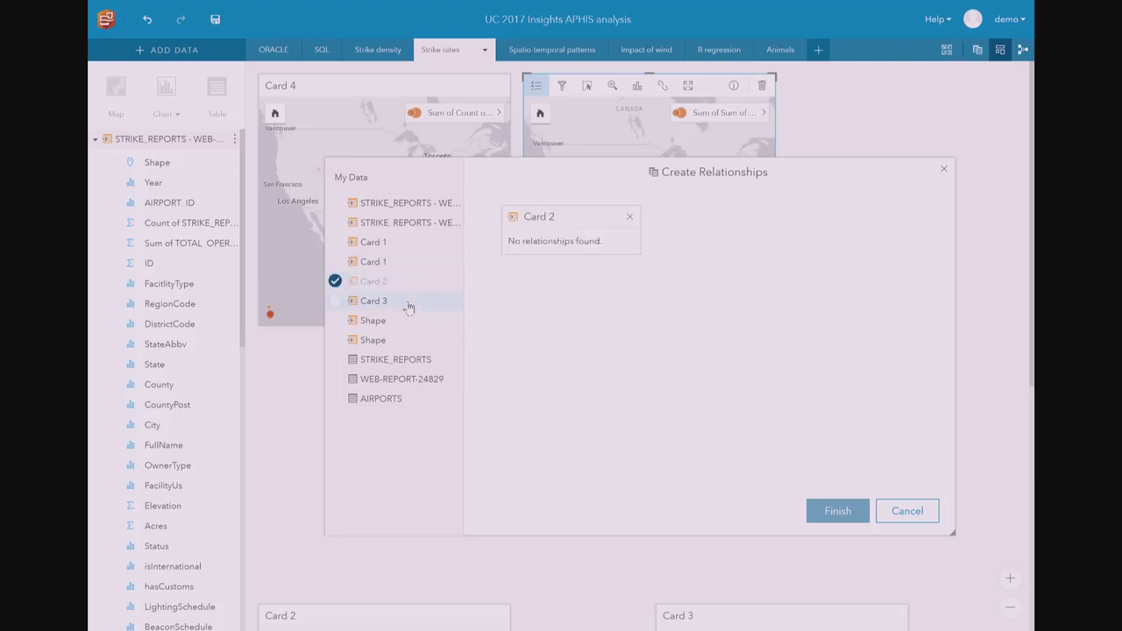
left_click(409, 302)
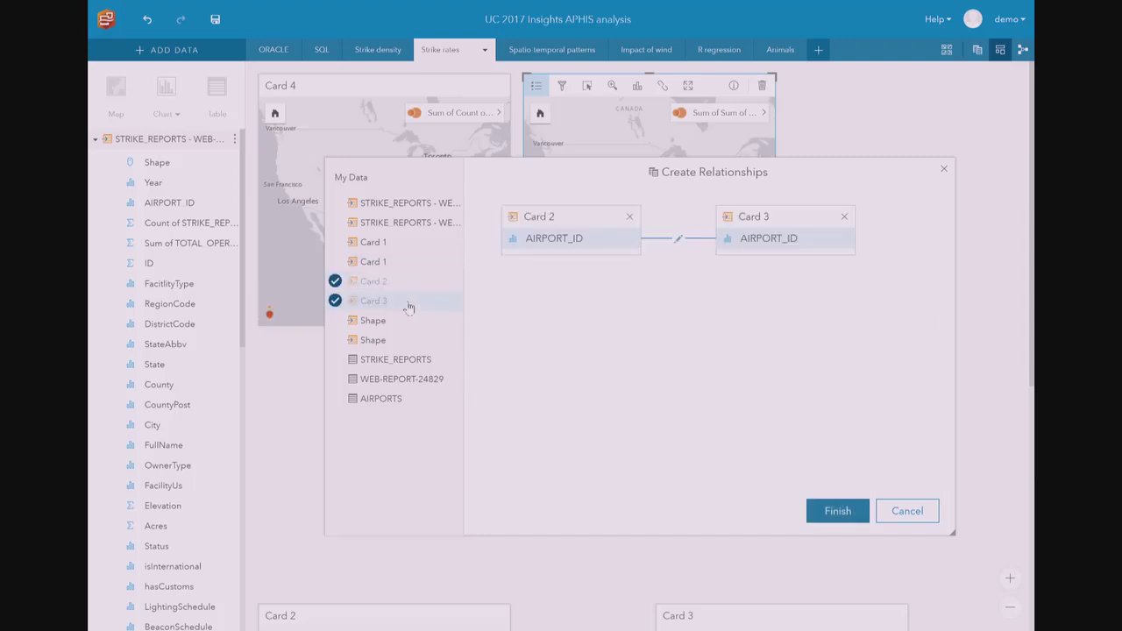
left_click(677, 240)
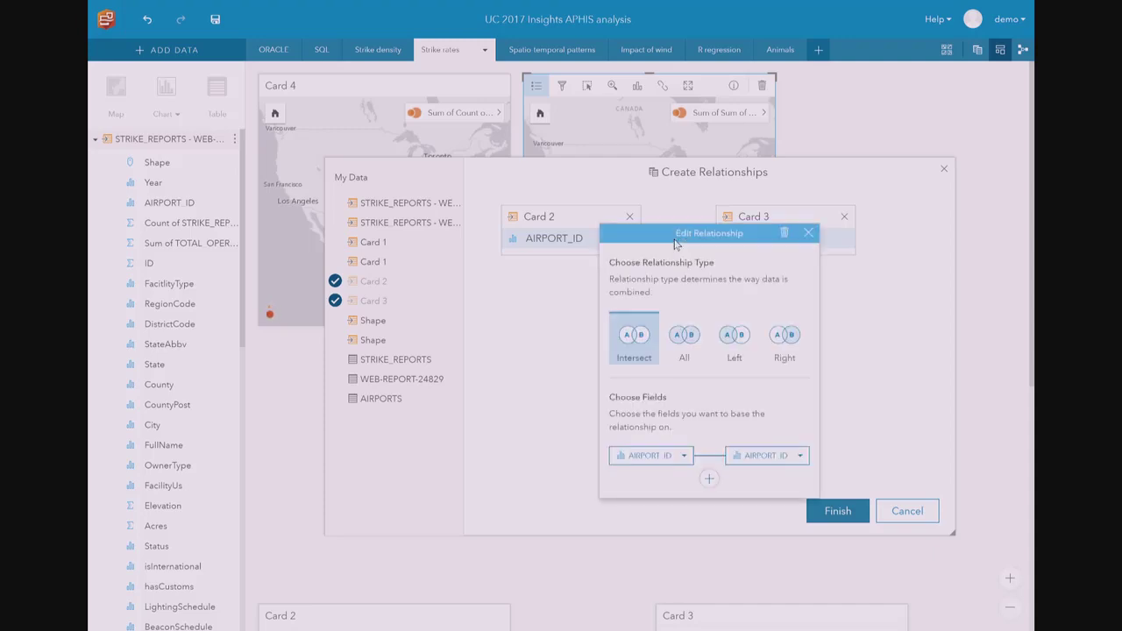
left_click(709, 481)
left_click(685, 488)
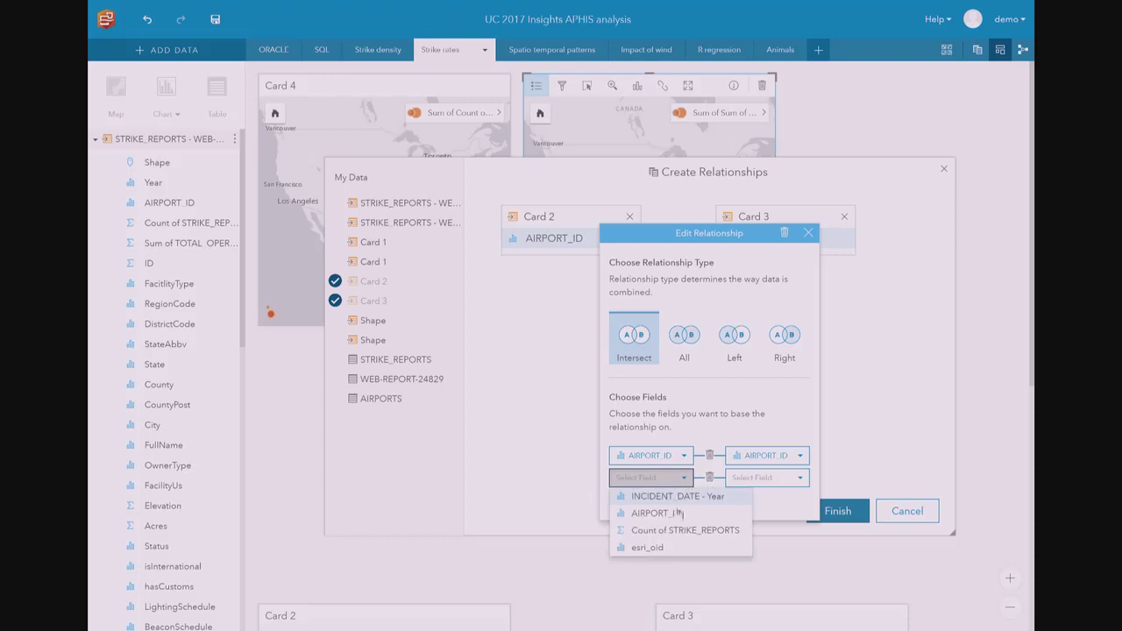
left_click(689, 495)
left_click(756, 479)
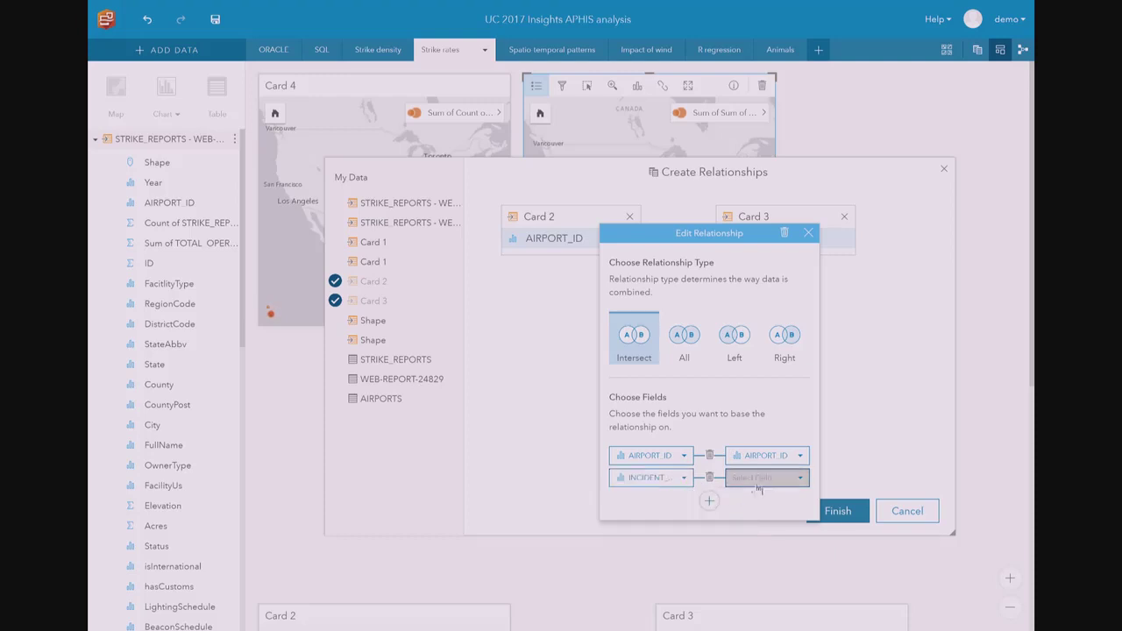
left_click(788, 500)
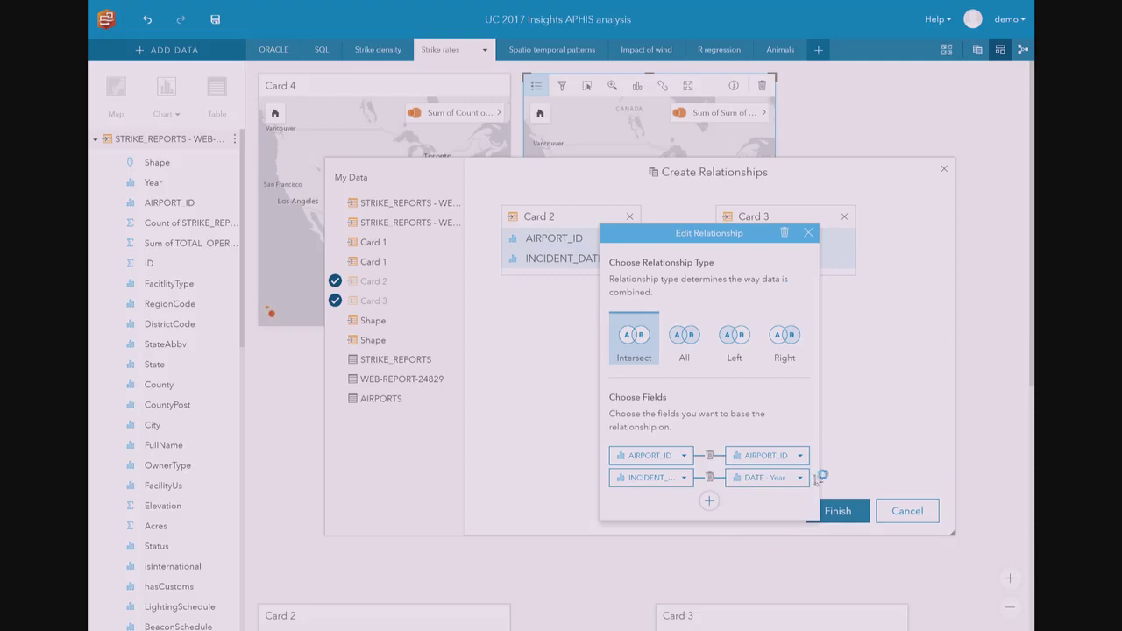
left_click(882, 460)
left_click(909, 513)
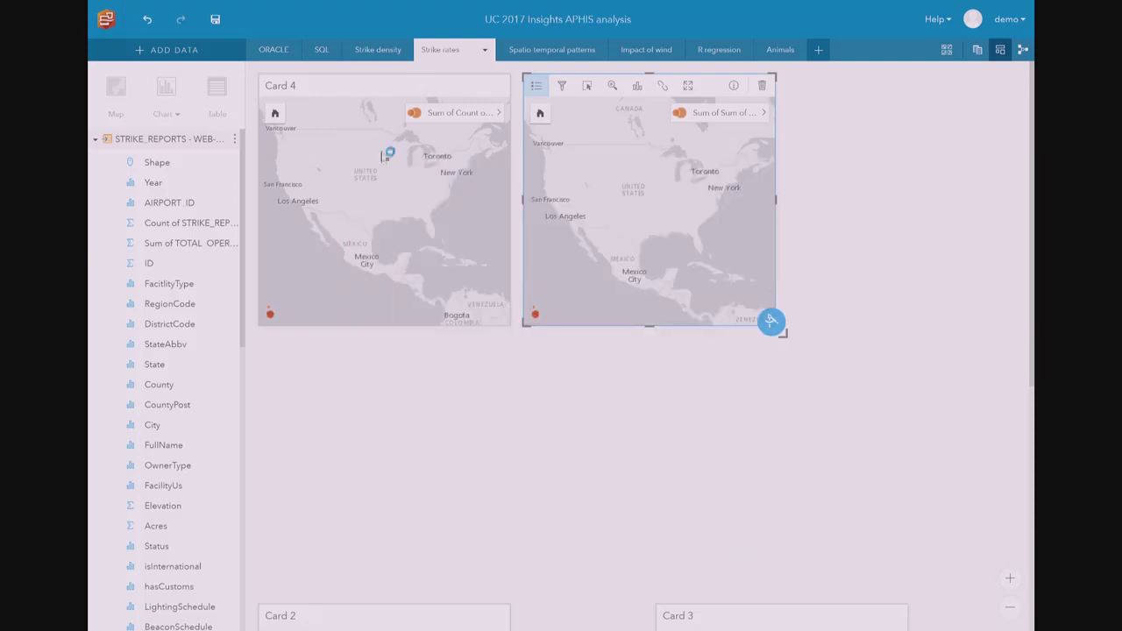
Delete the Card 4 strike count map and map the Count of STRIKE_REPORTS field again in its place, centred on North America.
left_click(457, 78)
left_click(498, 85)
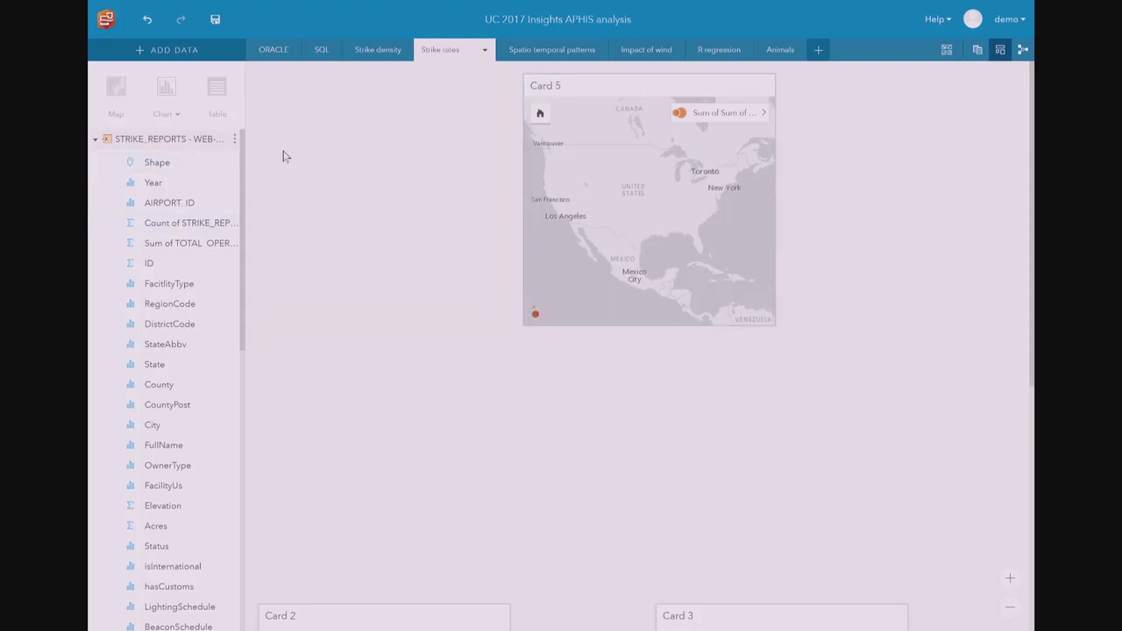
left_click_drag(197, 222, 320, 201)
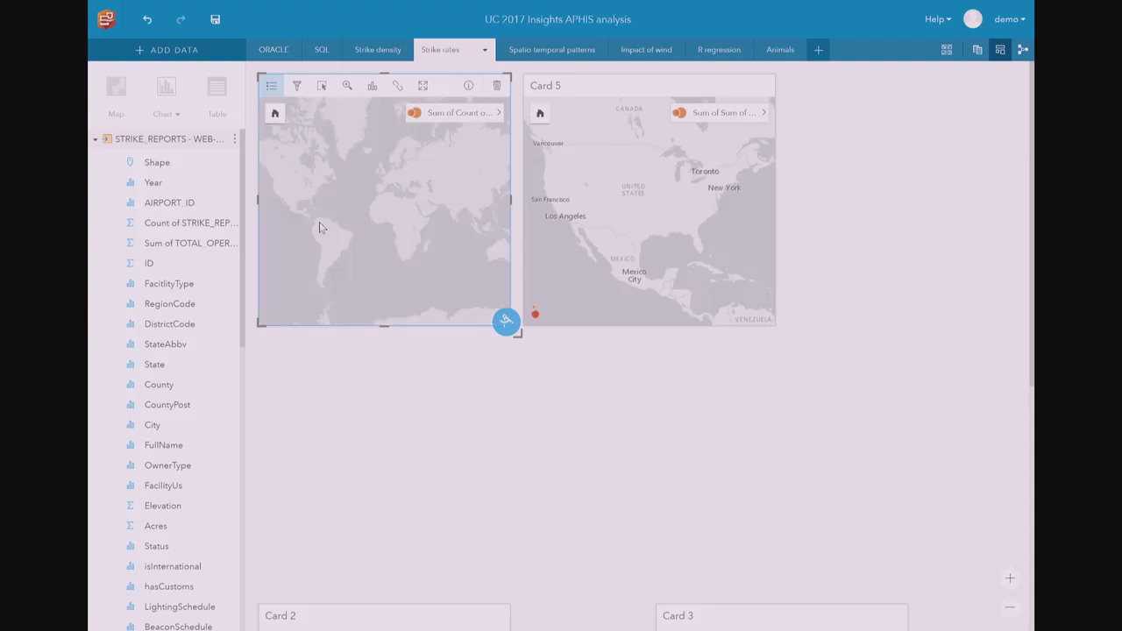
left_click_drag(282, 203, 416, 170)
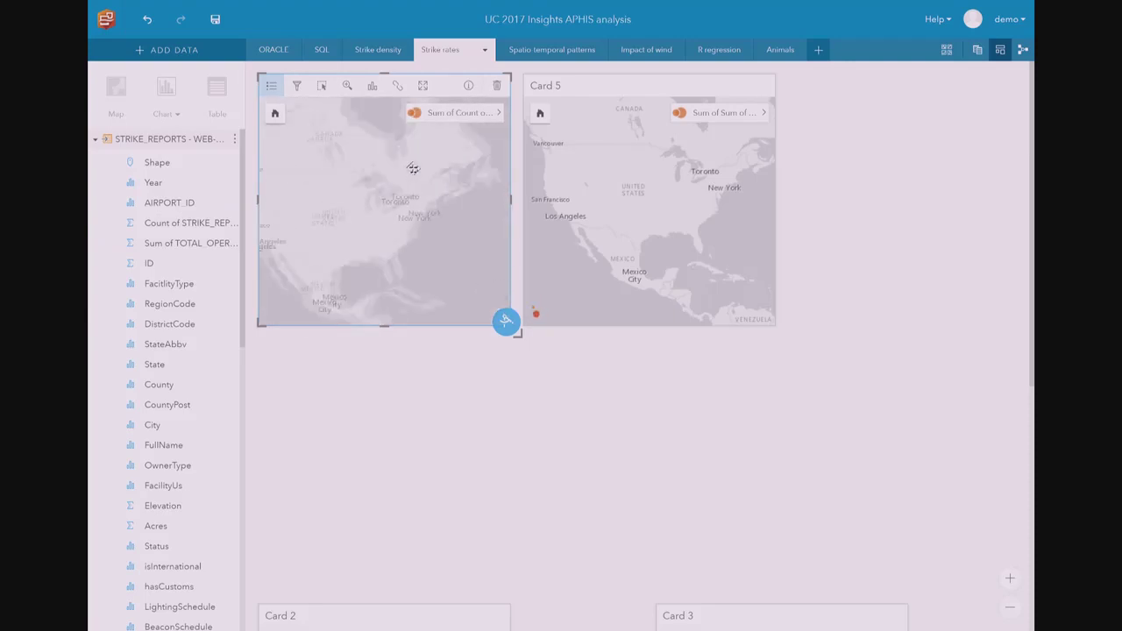
Set the symbol fill color of the Sum of TOTAL_OPERATIONS map on Card 5 to no color.
left_click(766, 117)
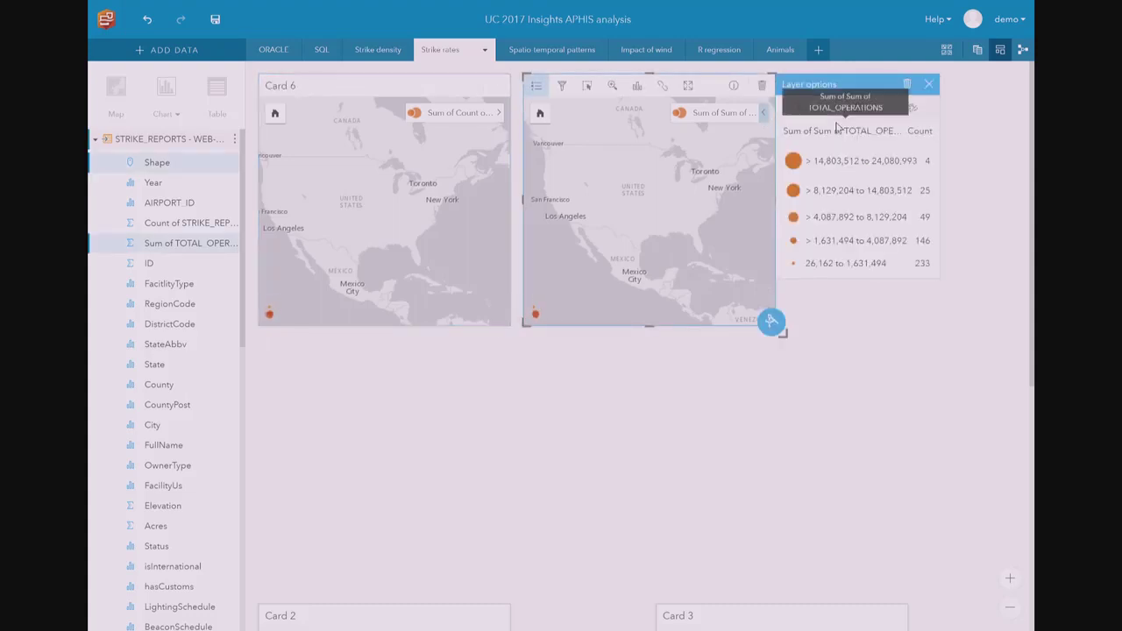
left_click(919, 112)
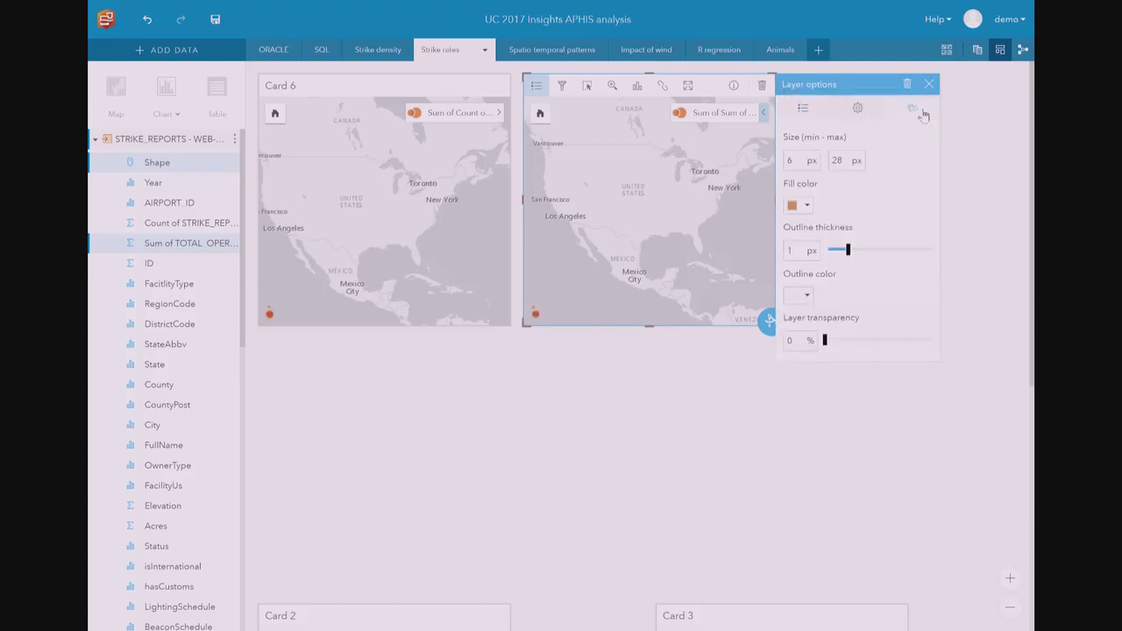
left_click(807, 207)
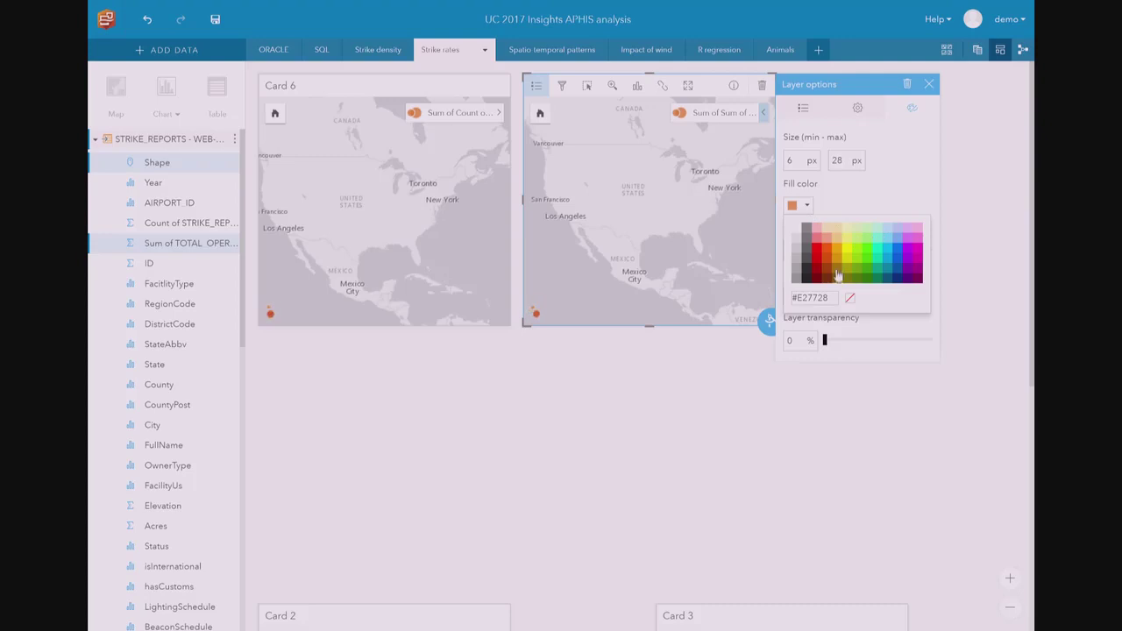
left_click(902, 227)
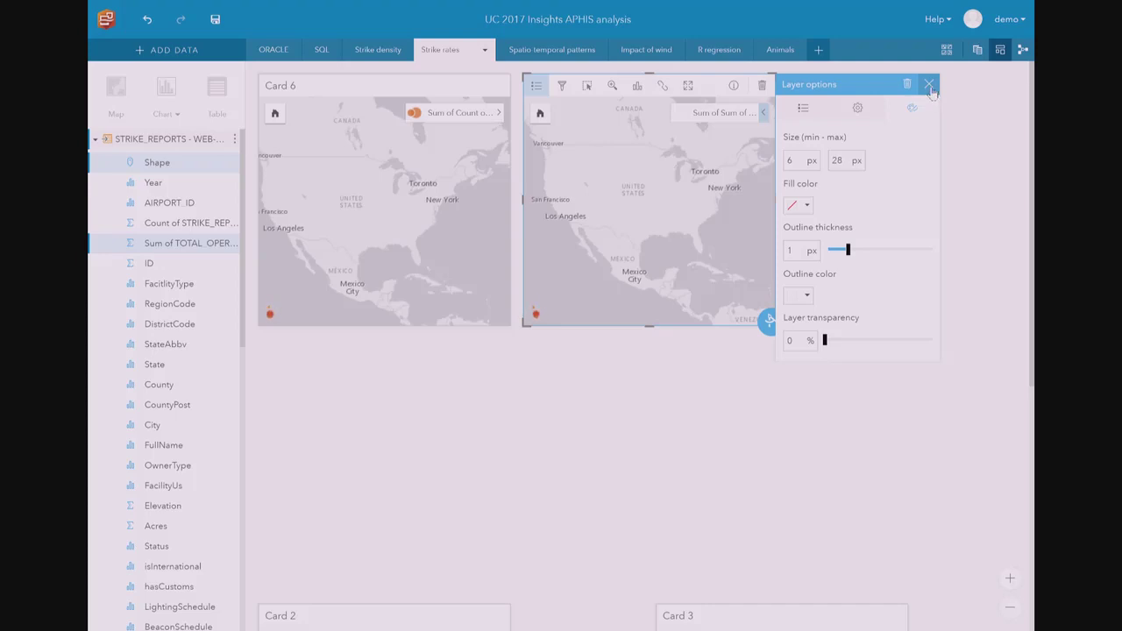
left_click(929, 85)
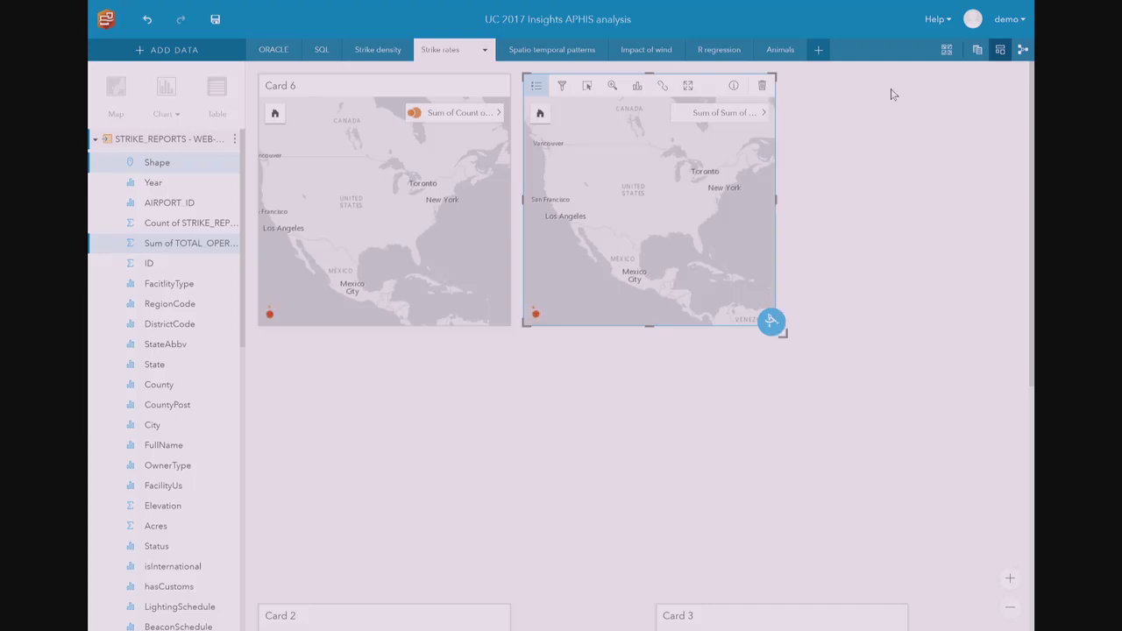
Replace the total operations map with a map of the joined dataset's Shape field and open its symbol style options.
left_click(759, 87)
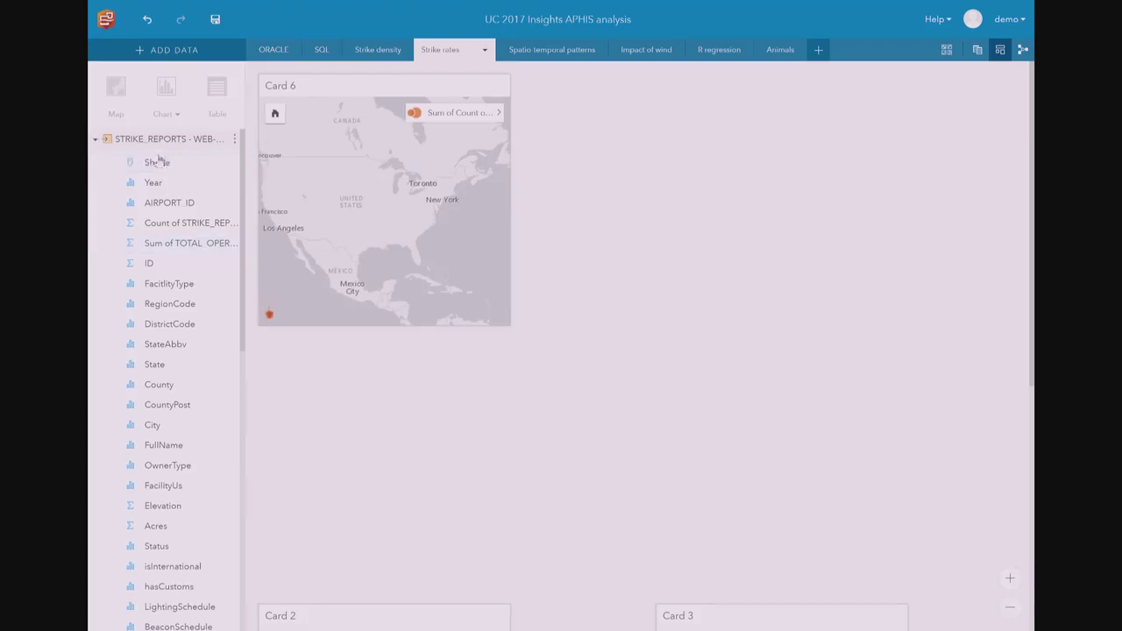
left_click_drag(155, 160, 747, 179)
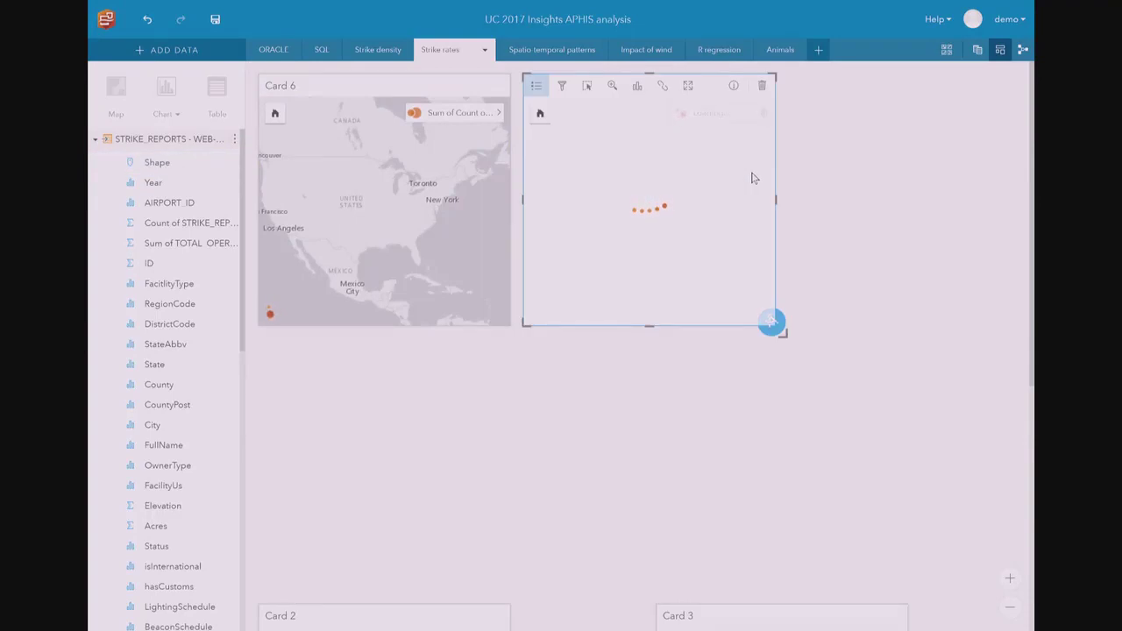
left_click_drag(547, 212, 667, 157)
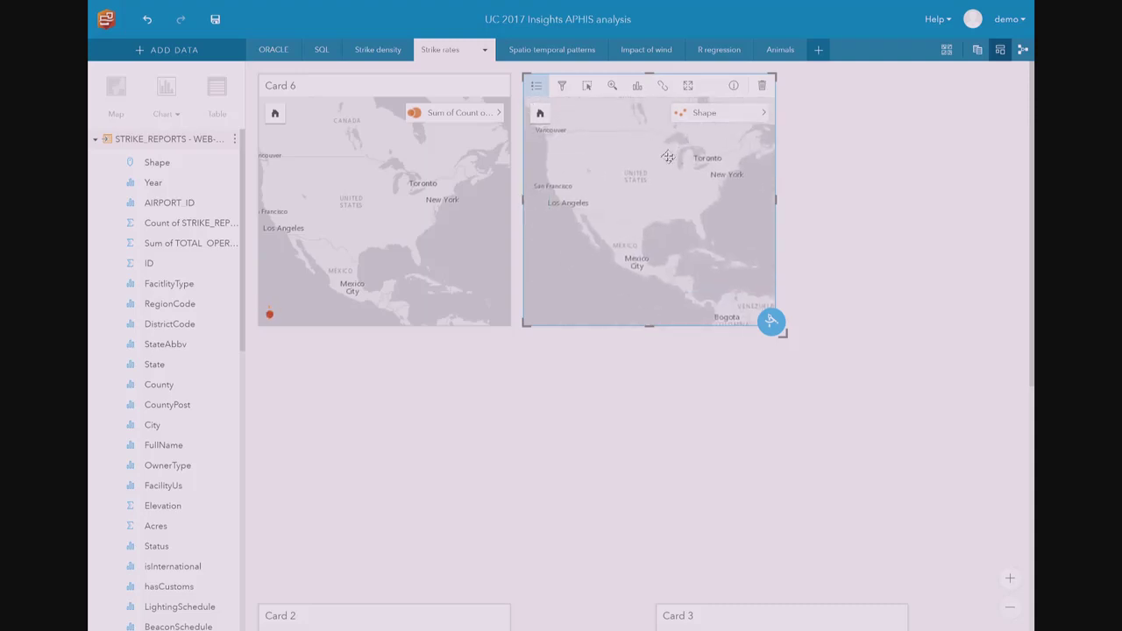
left_click(764, 112)
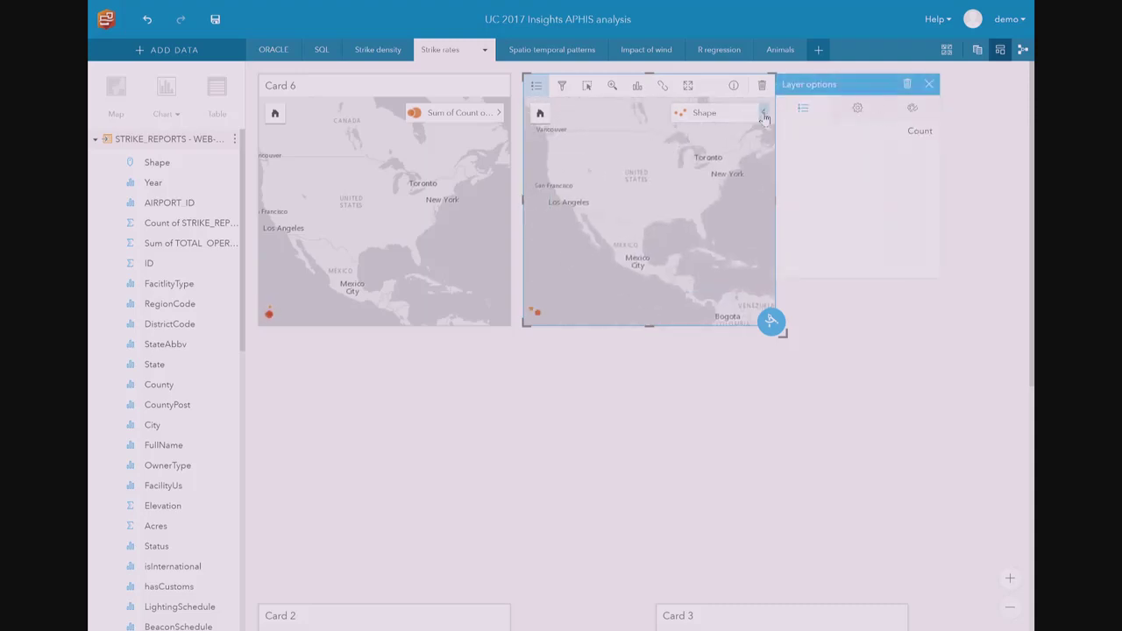
left_click(909, 114)
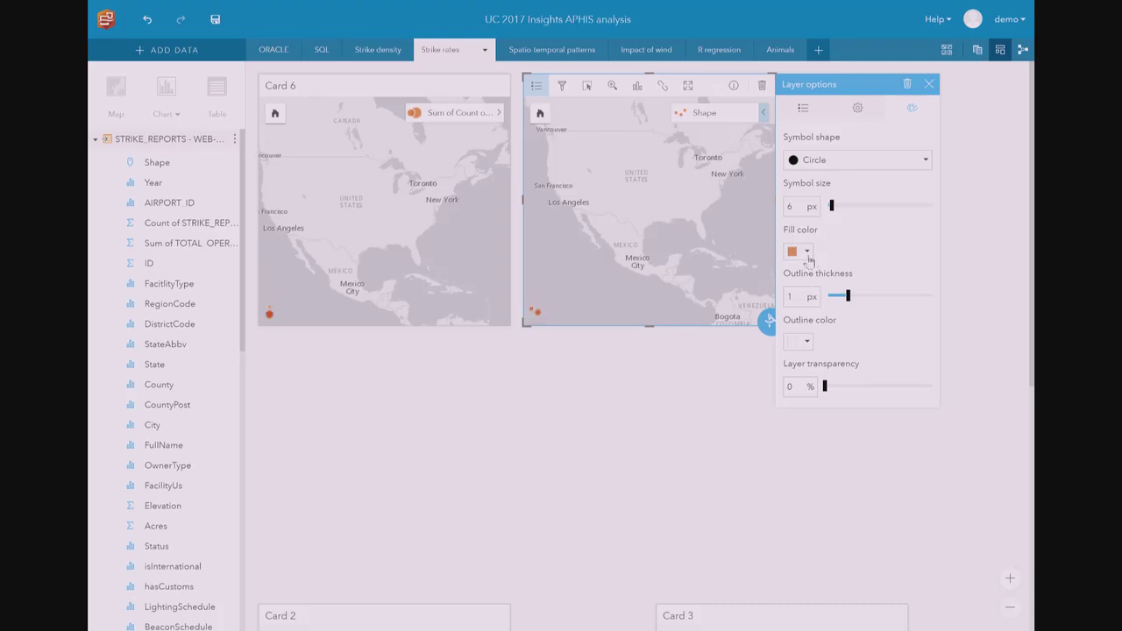
Delete the Shape map and the strike count map, and remove the strike and operations dataset that was joined with AIRPORTS.
left_click(762, 86)
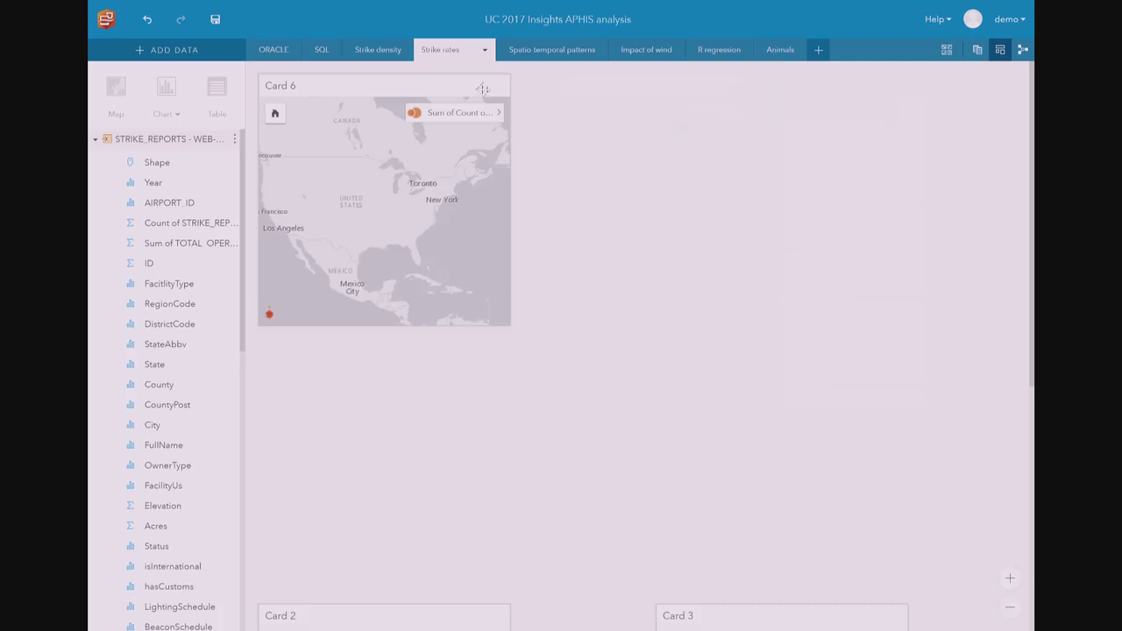
left_click(495, 85)
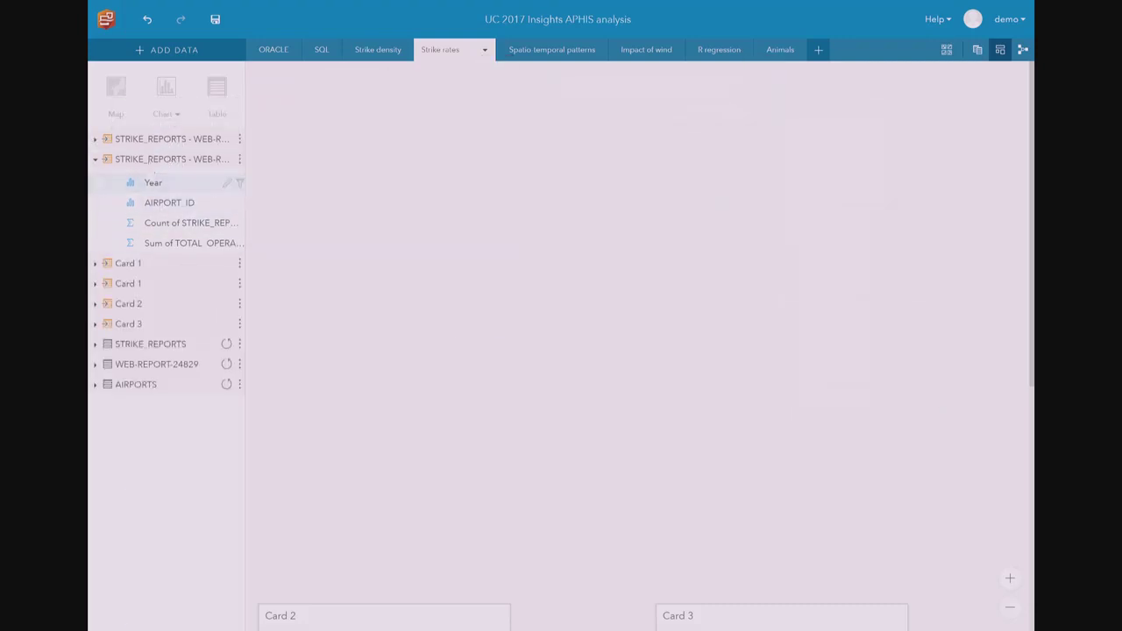
left_click(239, 139)
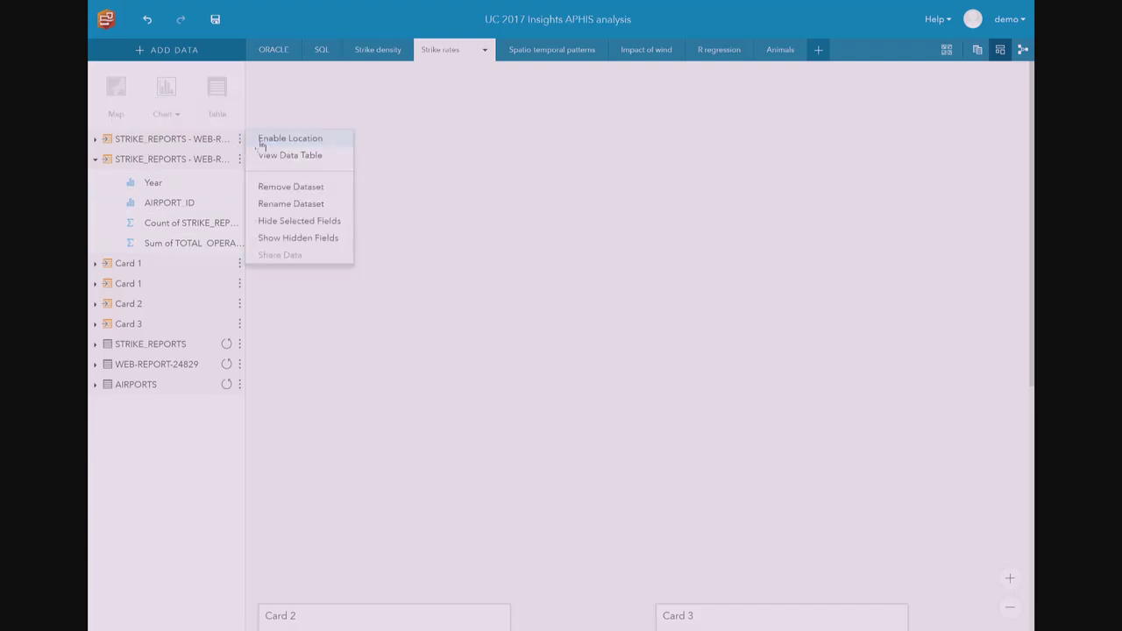
left_click(283, 187)
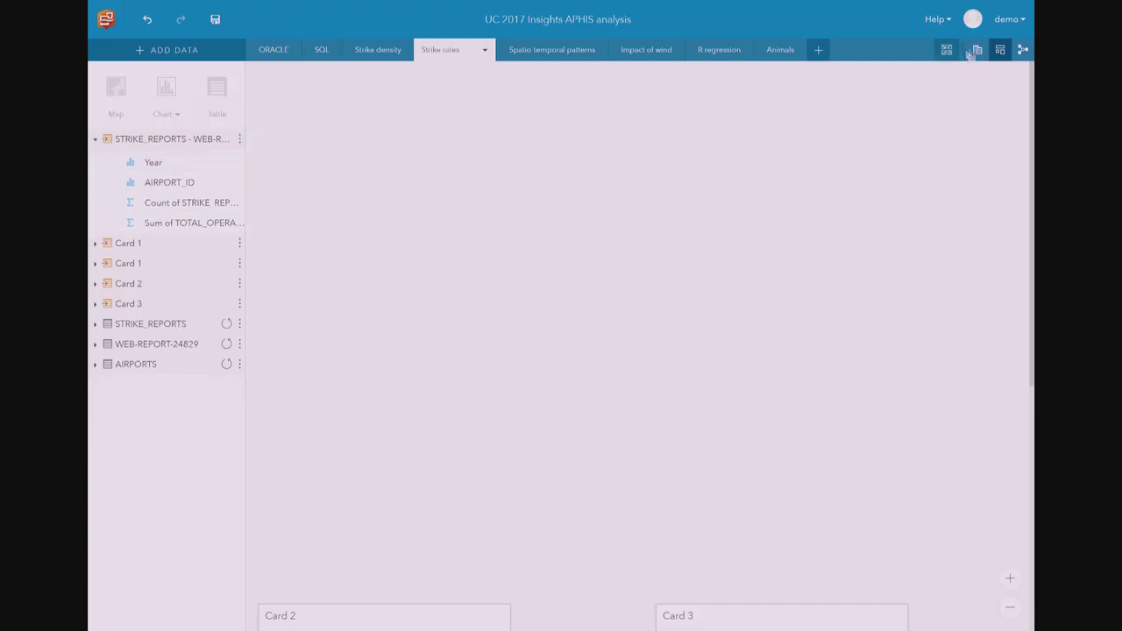
Create a relationship between AIRPORTS and the joined STRIKE_REPORTS - WEB-REPORT-24829 dataset, adding AIRPORTS first.
left_click(1001, 49)
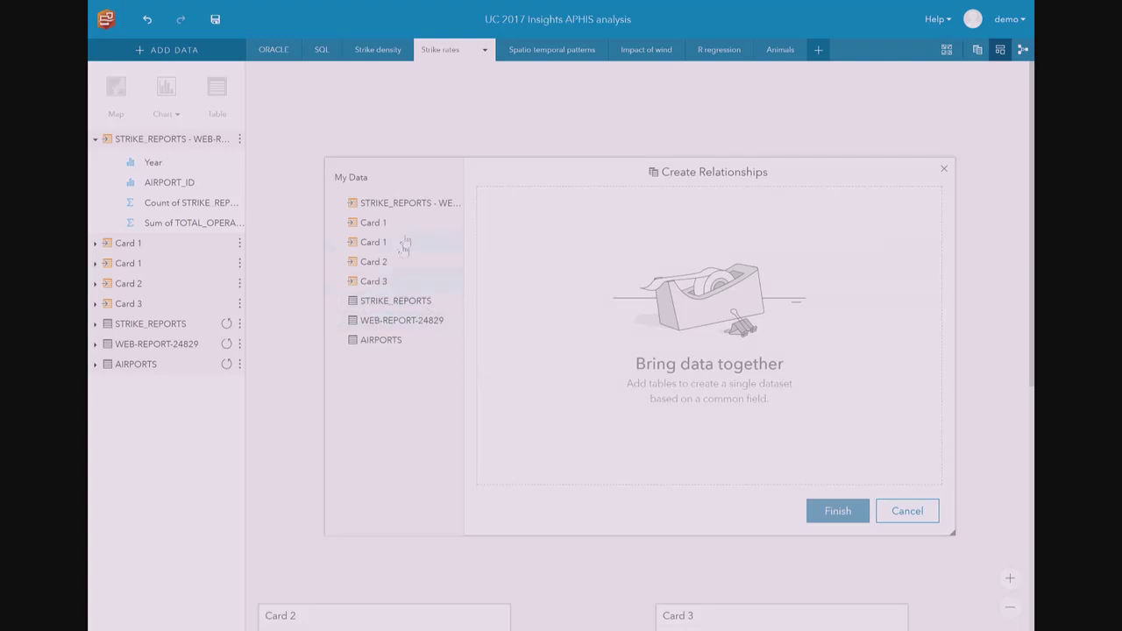
left_click(403, 340)
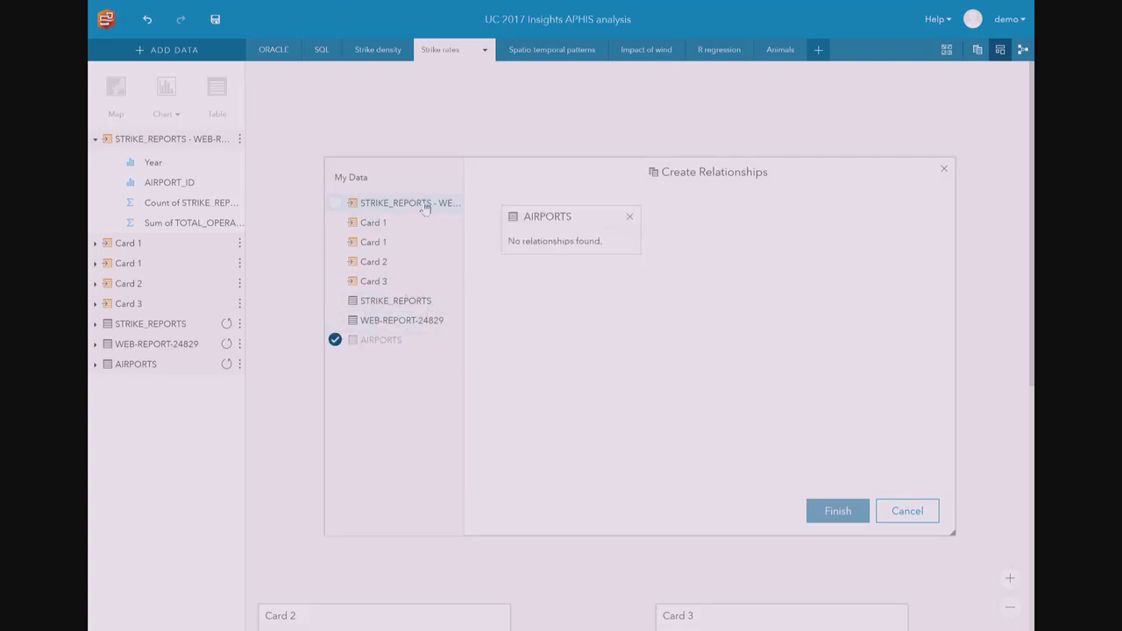
left_click(431, 204)
left_click(838, 513)
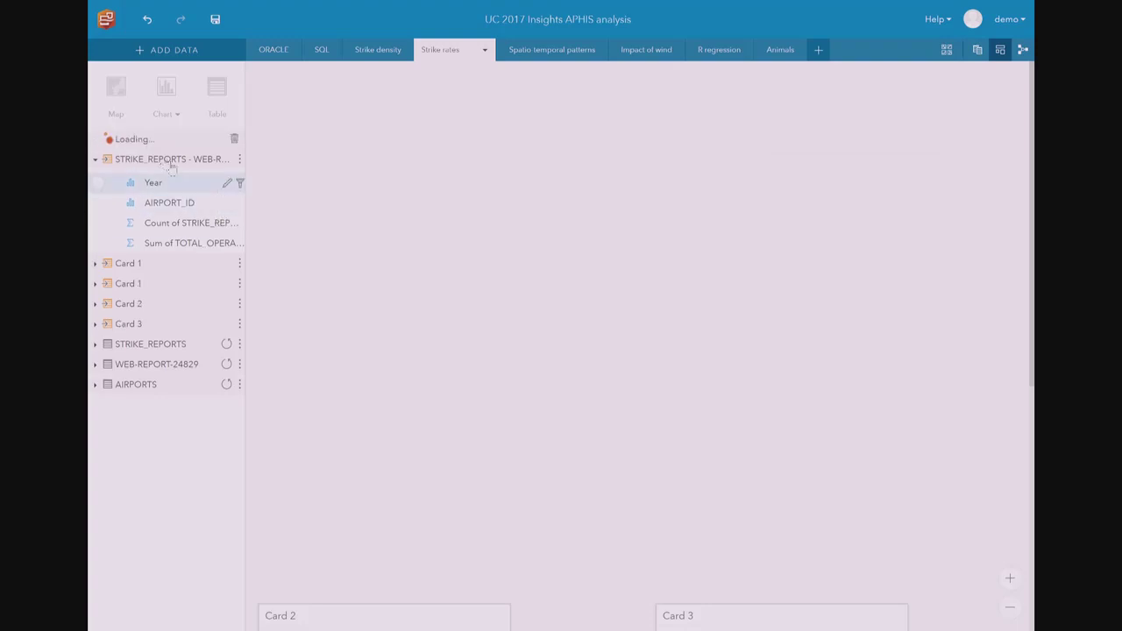
Expand the new AIRPORTS - STRIKE_REPORTS dataset and map its Shape field on a card centred on North America.
left_click(138, 140)
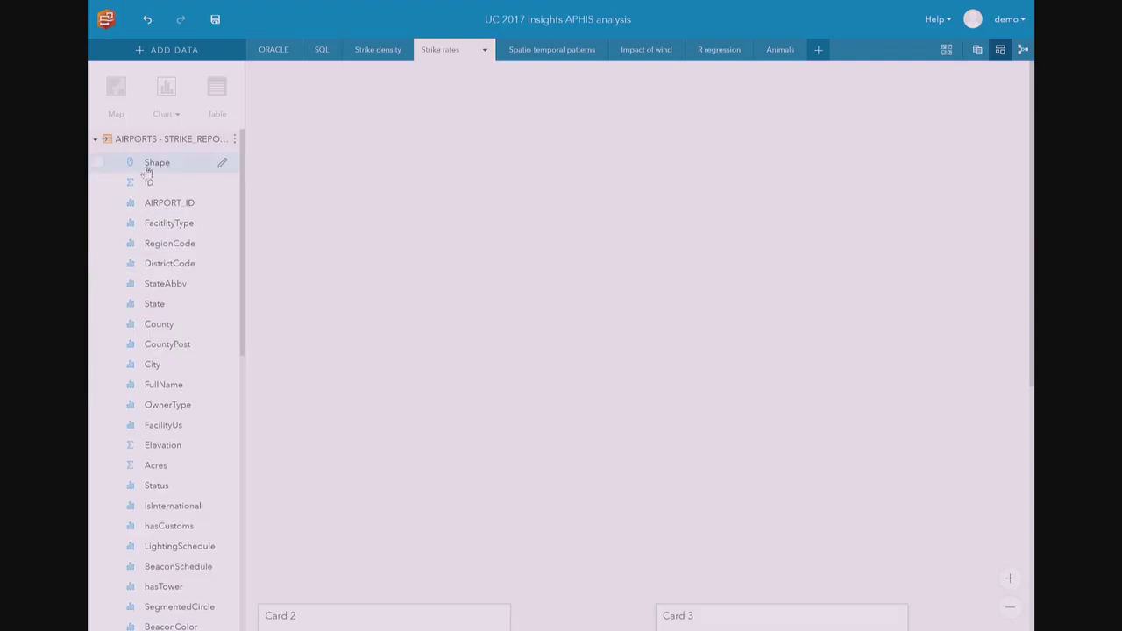
left_click_drag(145, 165, 341, 192)
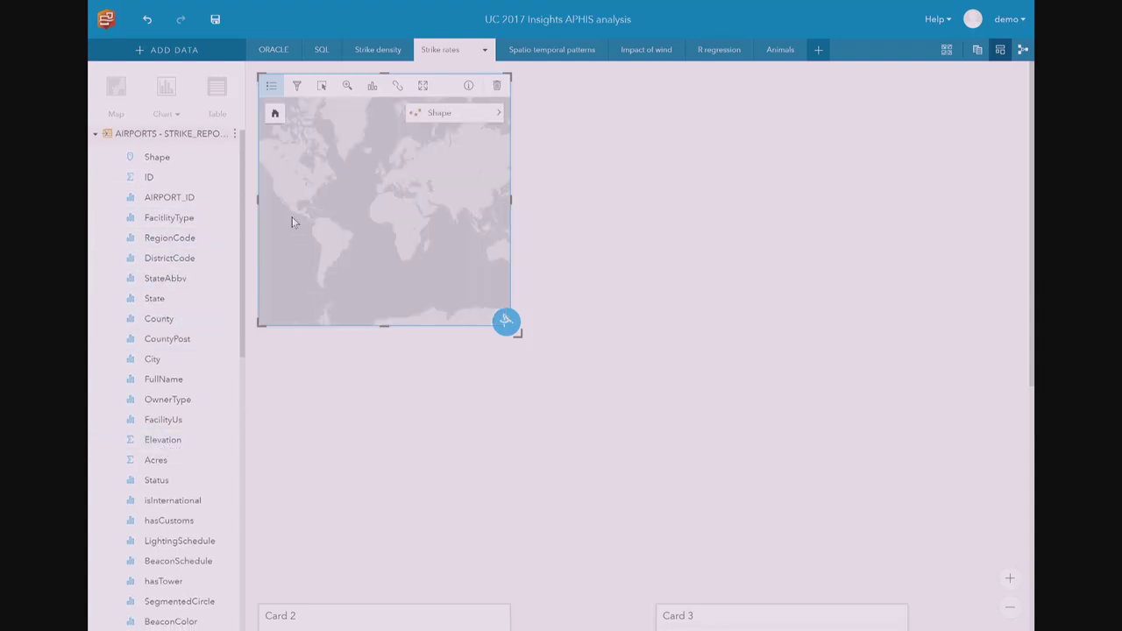
left_click_drag(279, 211, 346, 176)
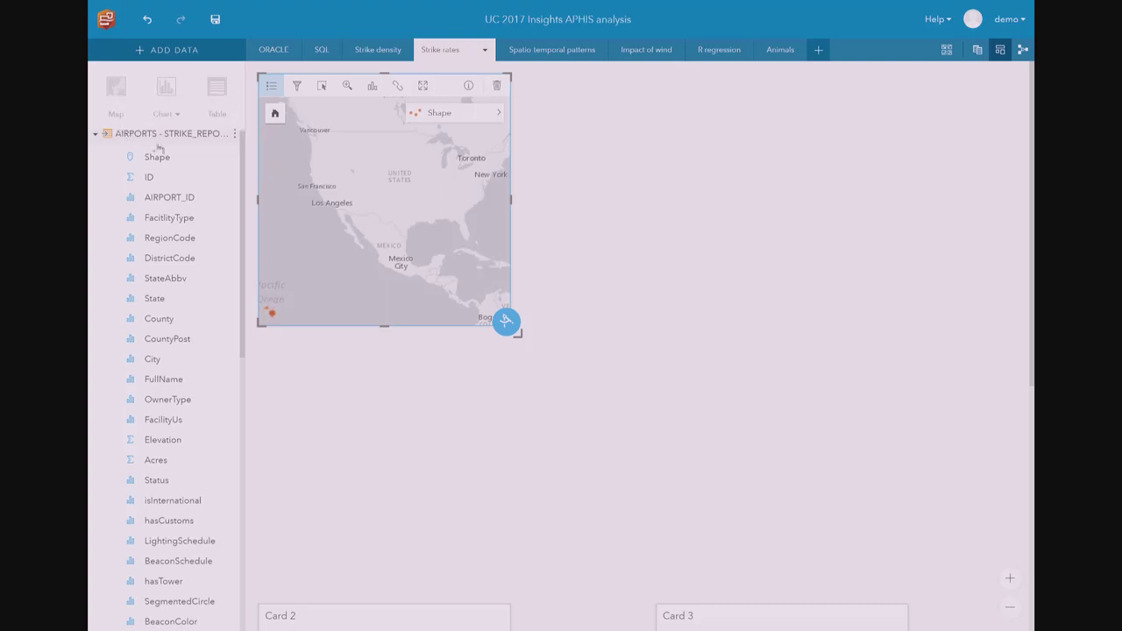
Open the data table of the joined AIRPORTS - STRIKE_REPORTS dataset and add a new field named Rate.
left_click(235, 135)
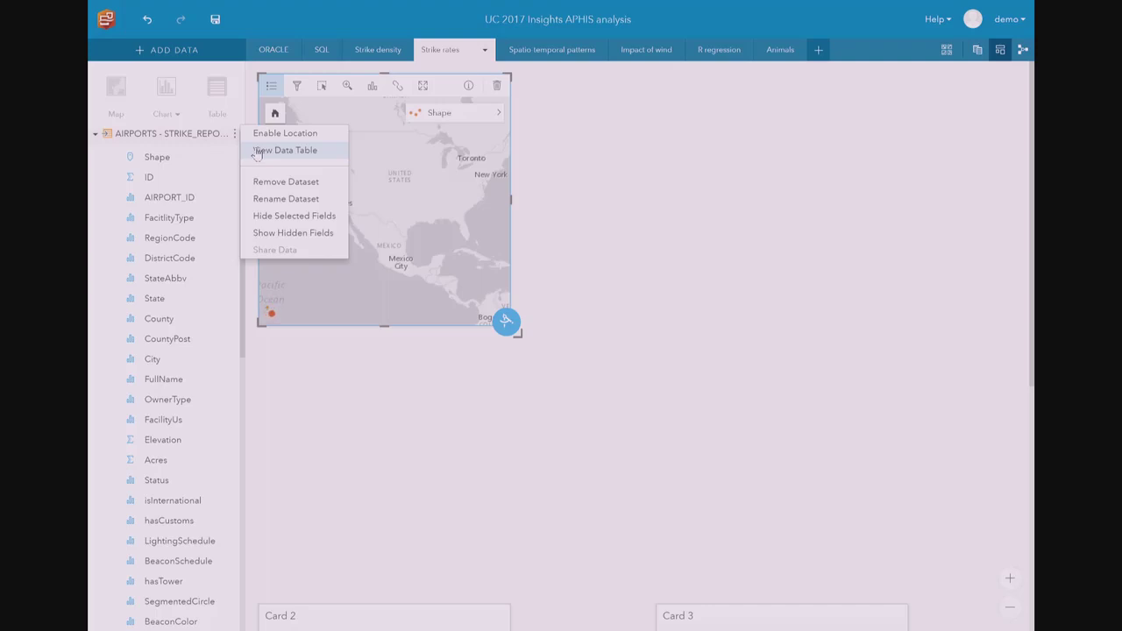
left_click(285, 150)
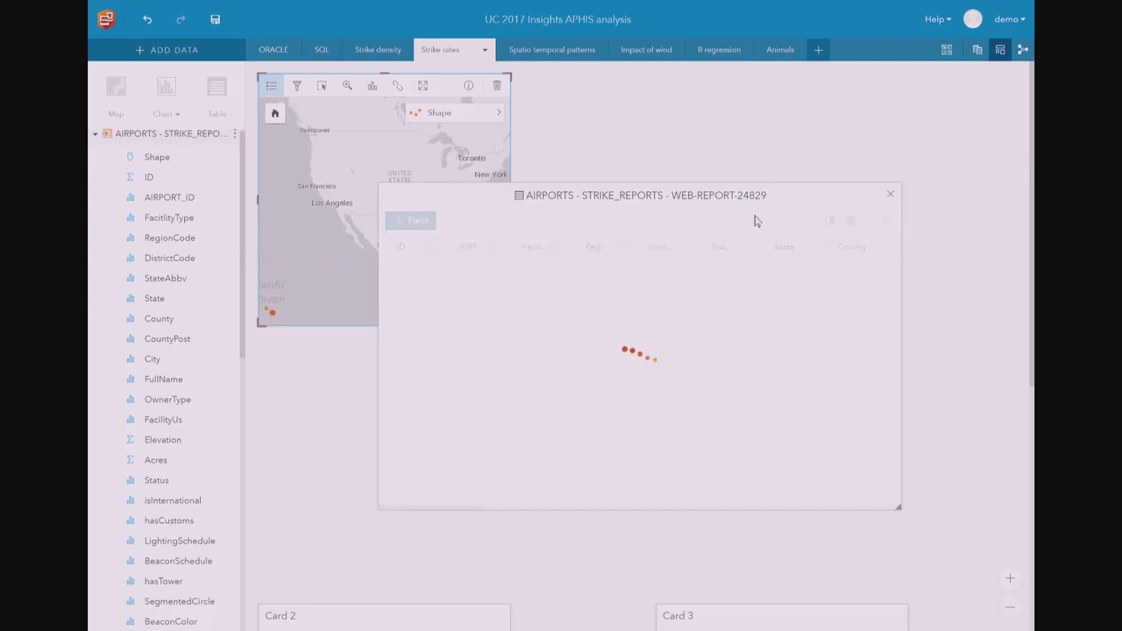
left_click_drag(770, 196, 717, 154)
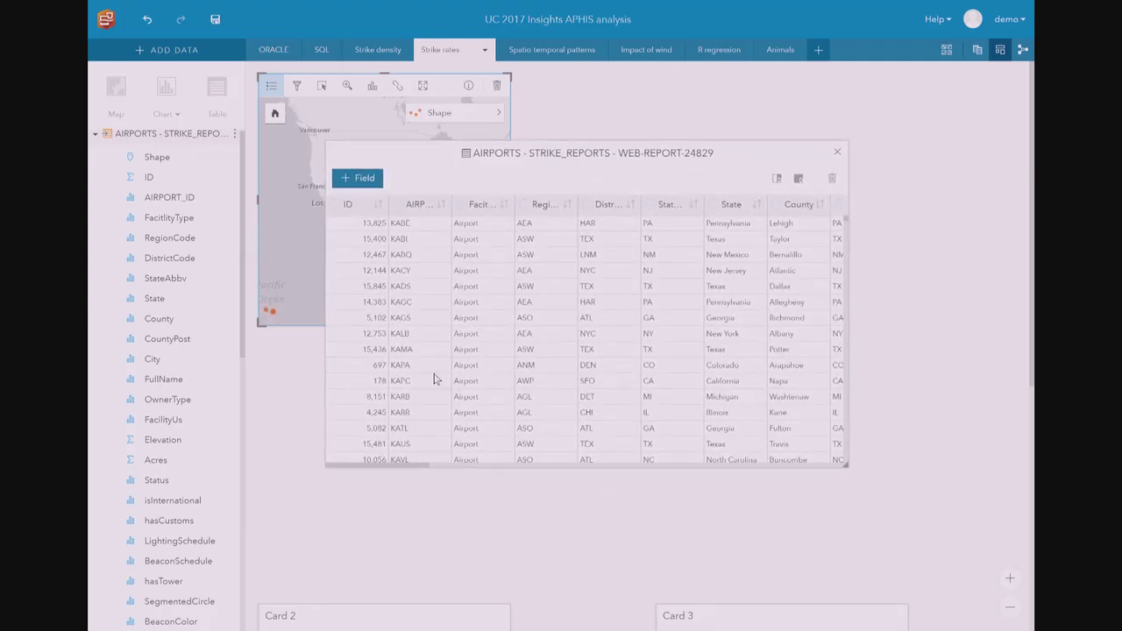
left_click(359, 178)
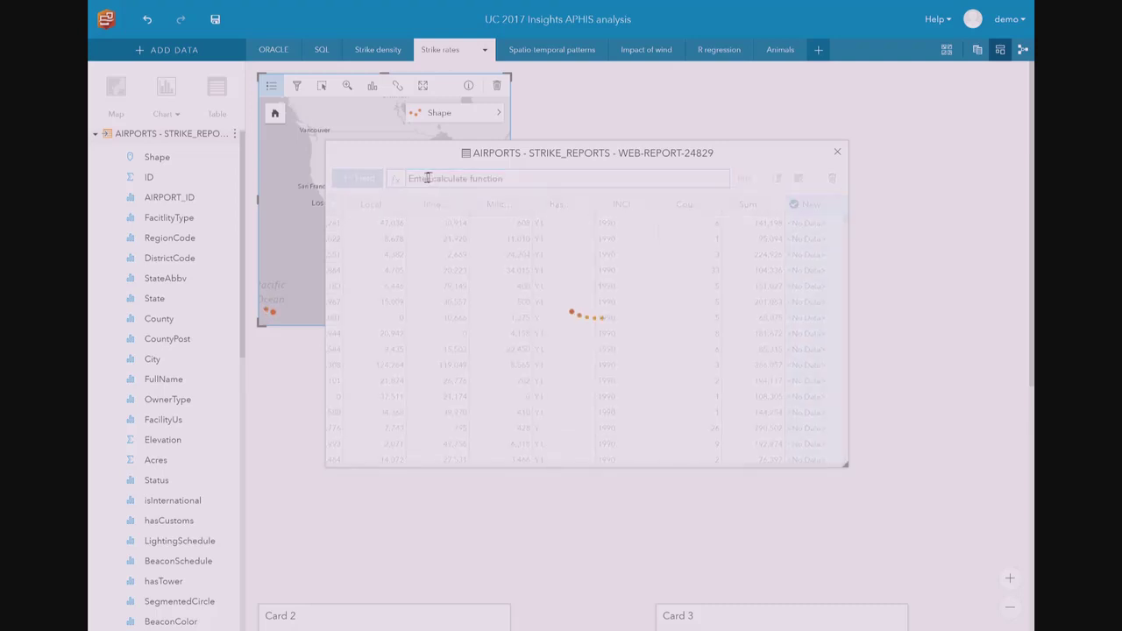
double_click(830, 208)
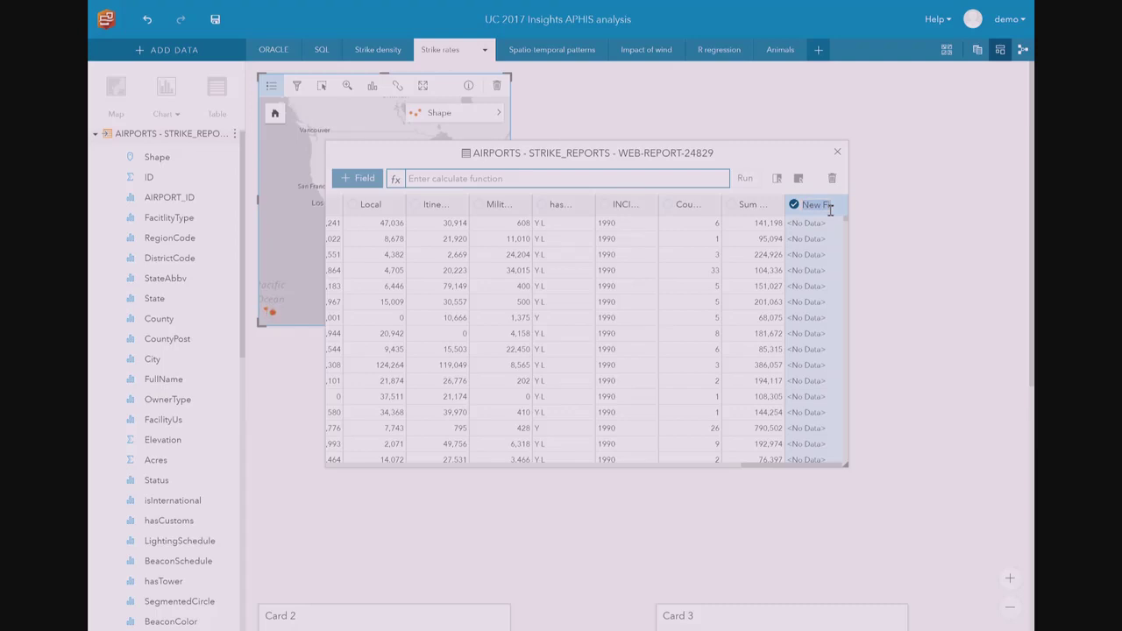
type("Rate")
Calculate Rate as Count of STRIKE_REPORTS/Sum of TOTAL_OPERATIONS*10000, run the calculation and close the data table.
left_click(464, 179)
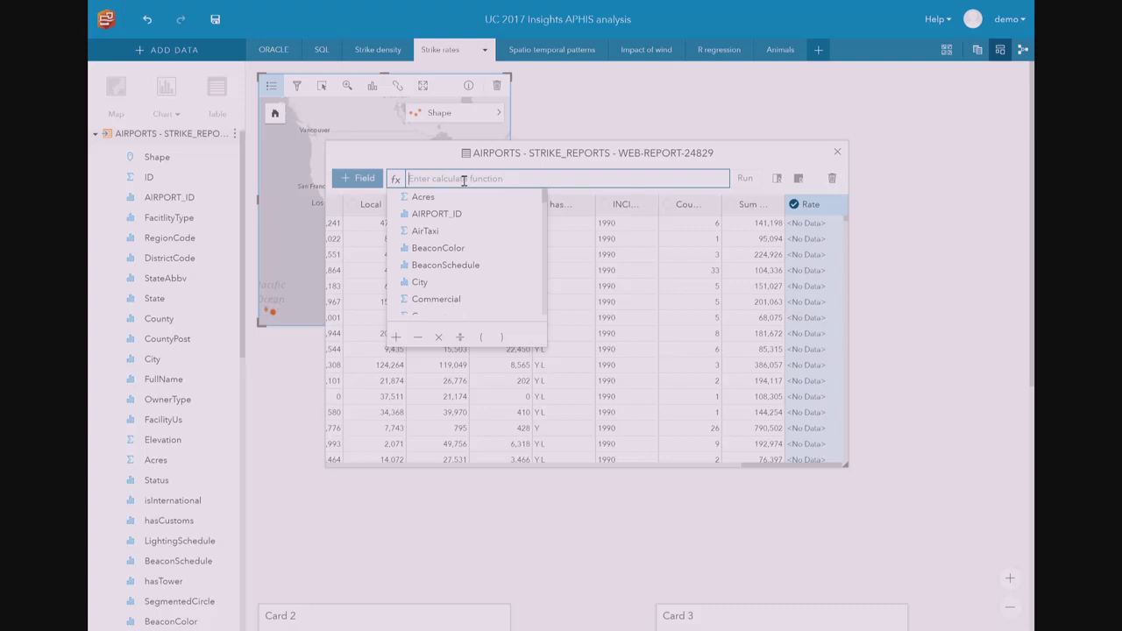
type("cou")
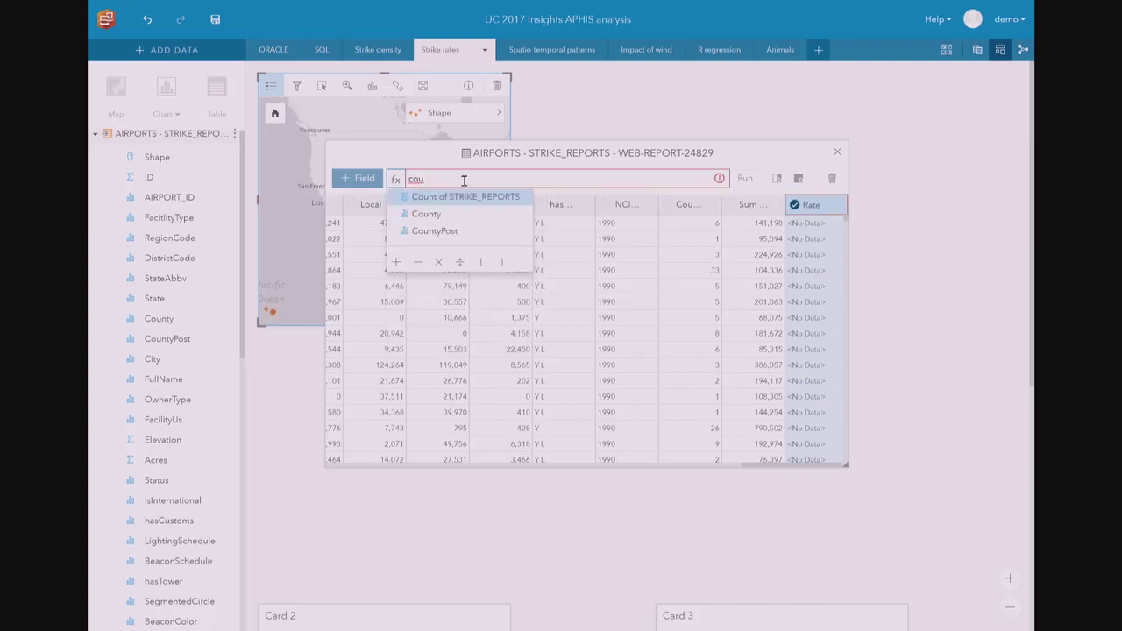
left_click(479, 196)
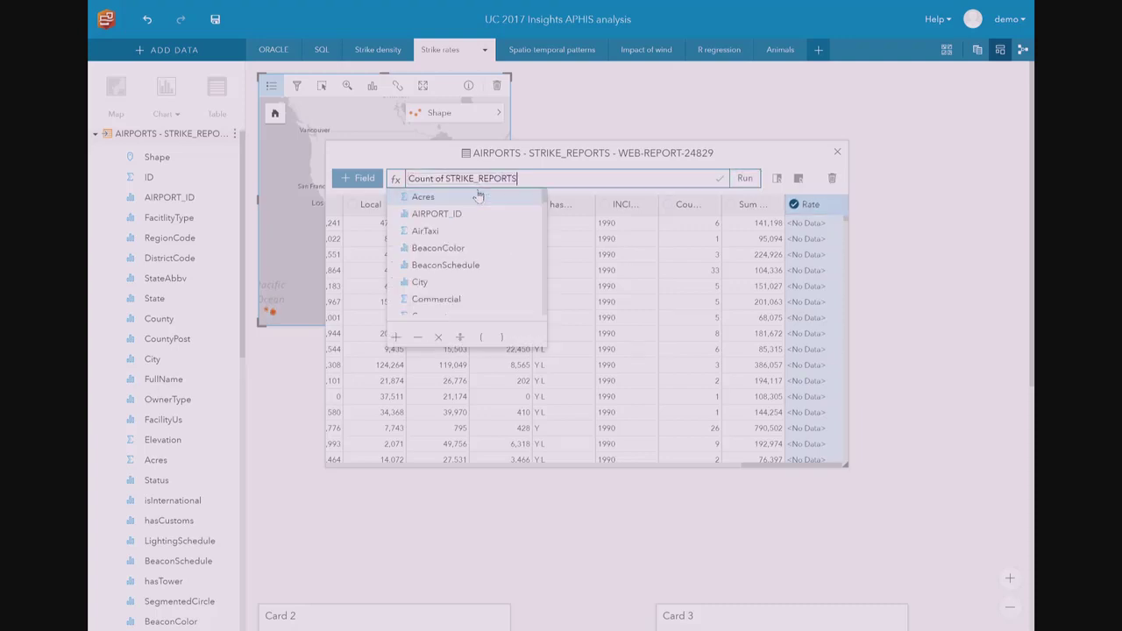
left_click(459, 339)
type("s")
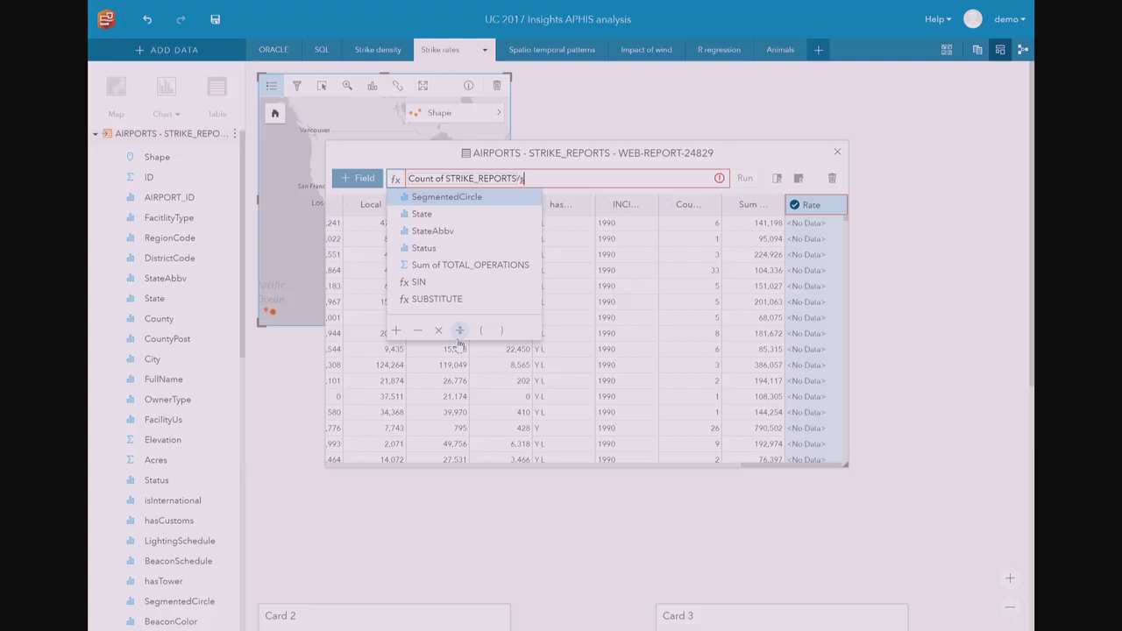
left_click(501, 265)
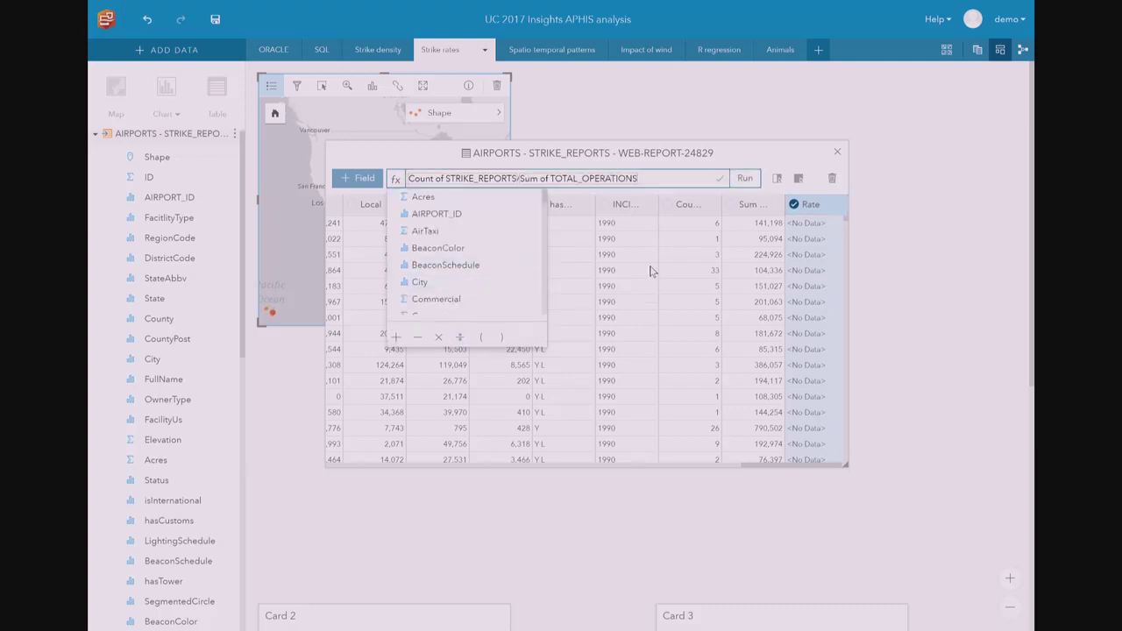
type("*10000")
left_click(745, 178)
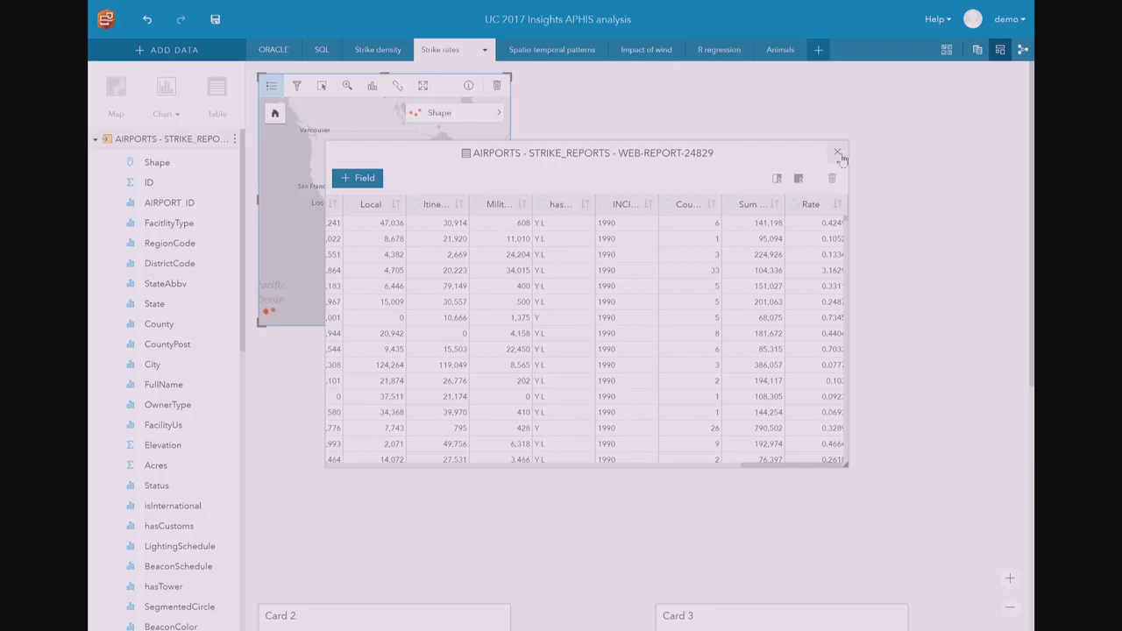
left_click(839, 153)
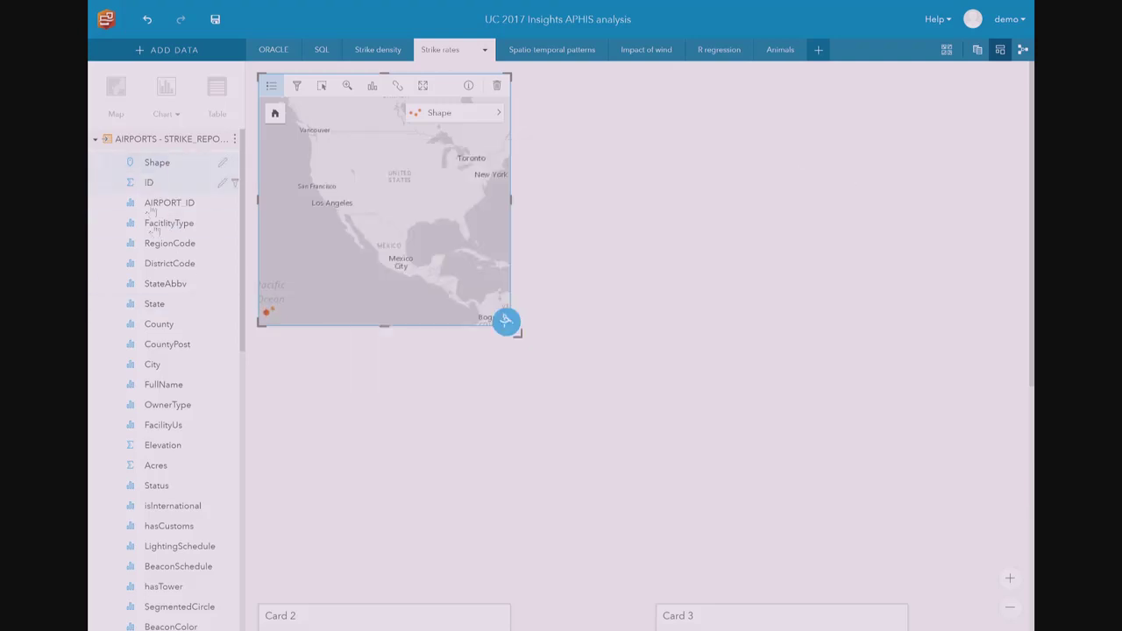
Map the joined dataset's Rate field on a new card centred on the United States.
scroll(166, 351, "down", 15)
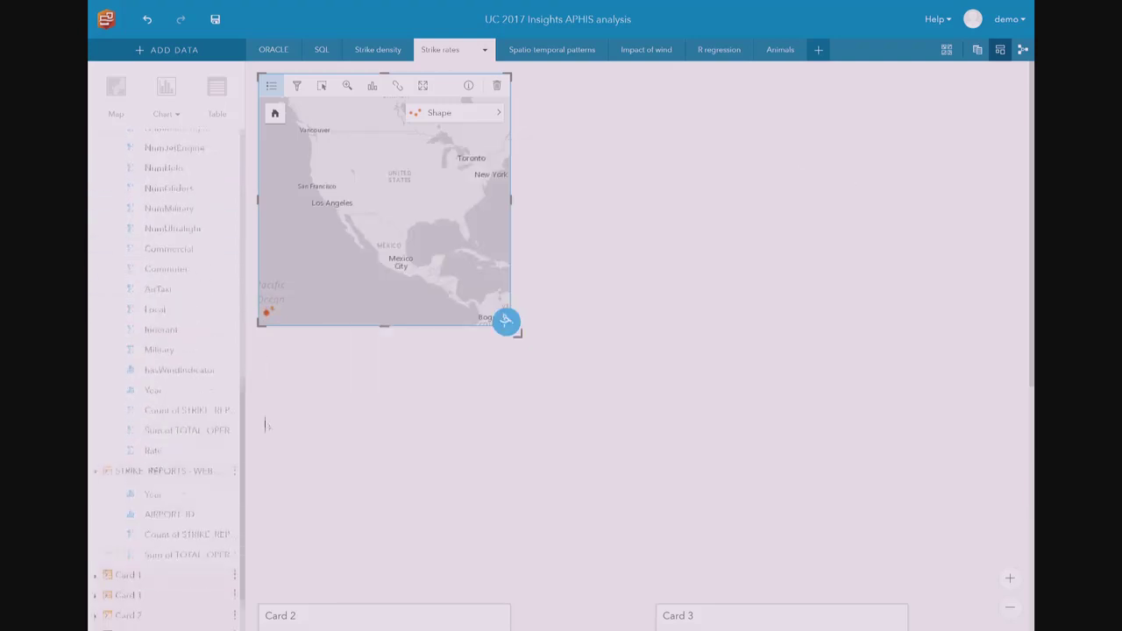
left_click_drag(153, 380, 604, 189)
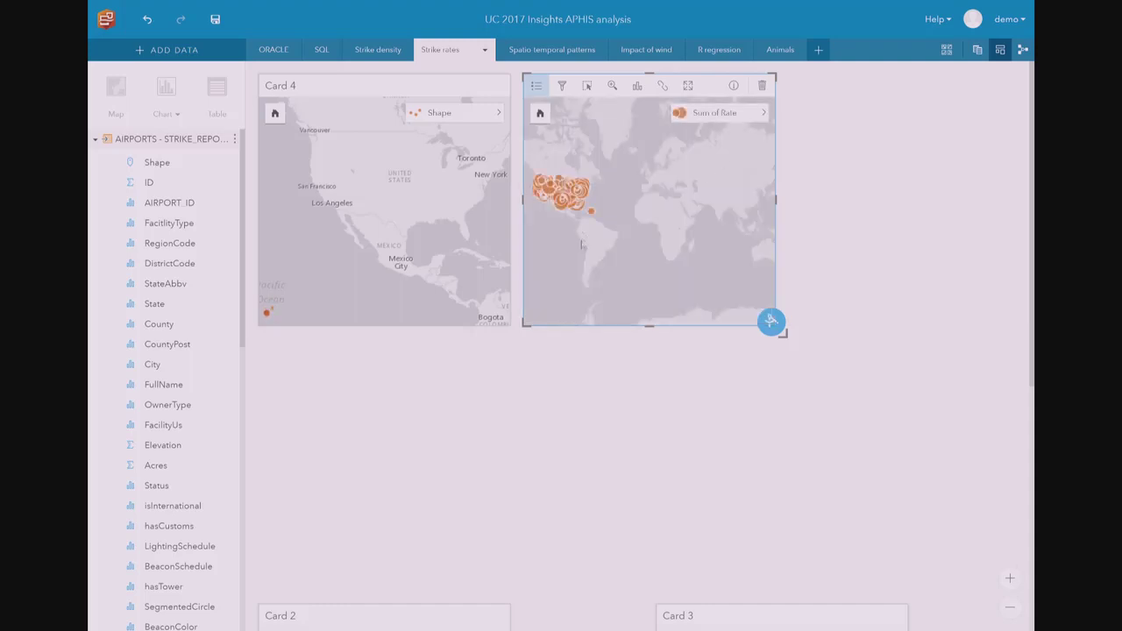
left_click(521, 225)
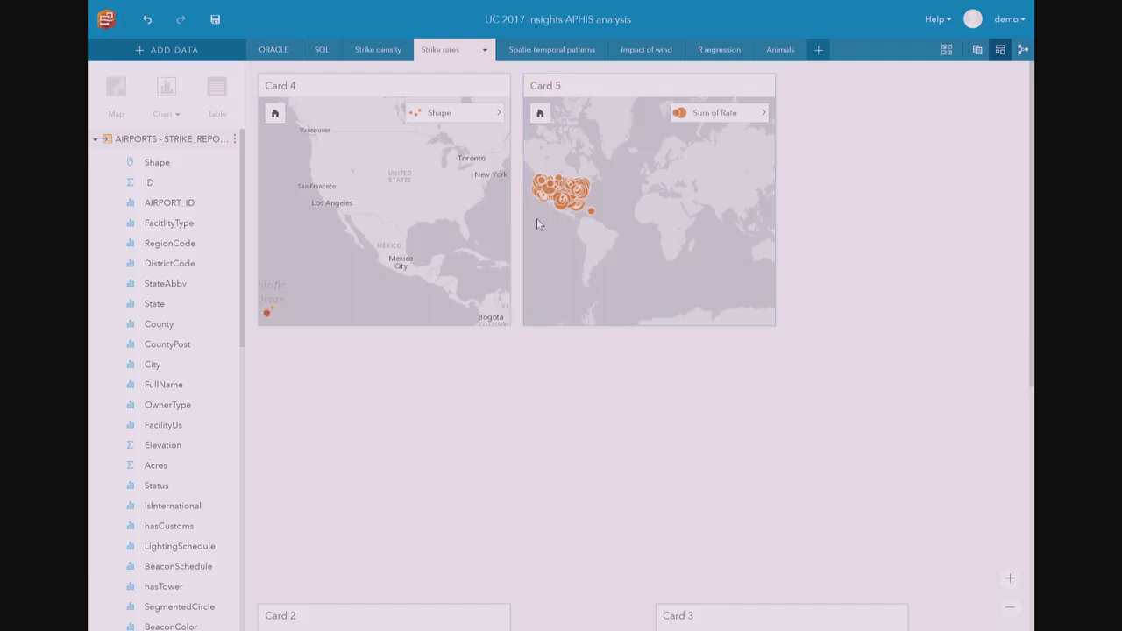
left_click(537, 218)
left_click_drag(537, 219, 606, 165)
Delete the Shape map card and move the Rate map into its place.
left_click(498, 88)
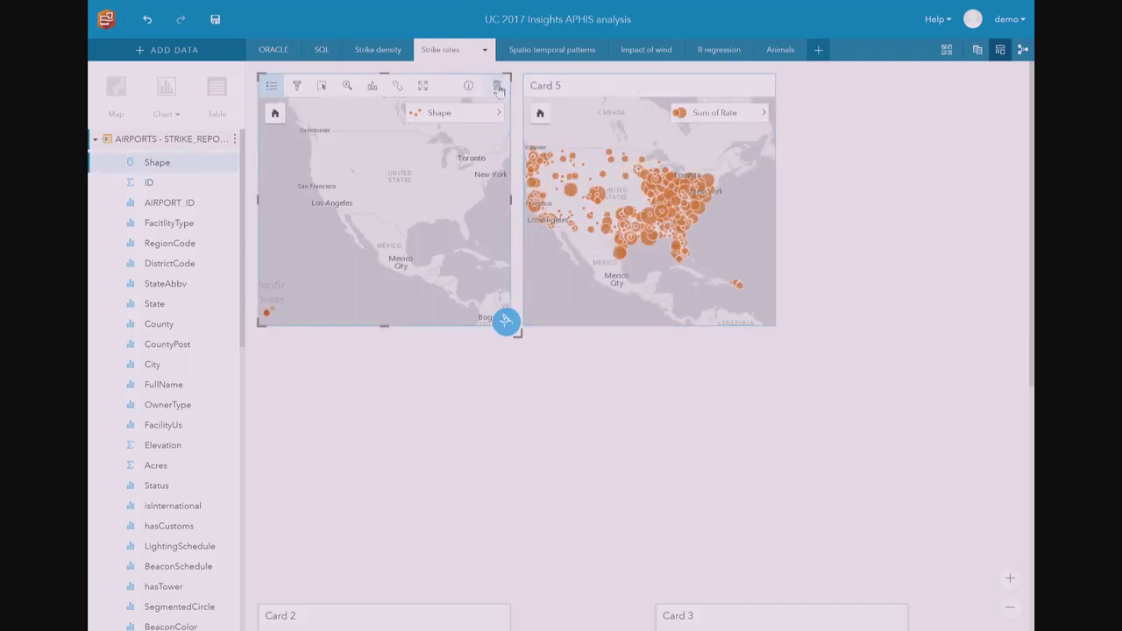
left_click(500, 85)
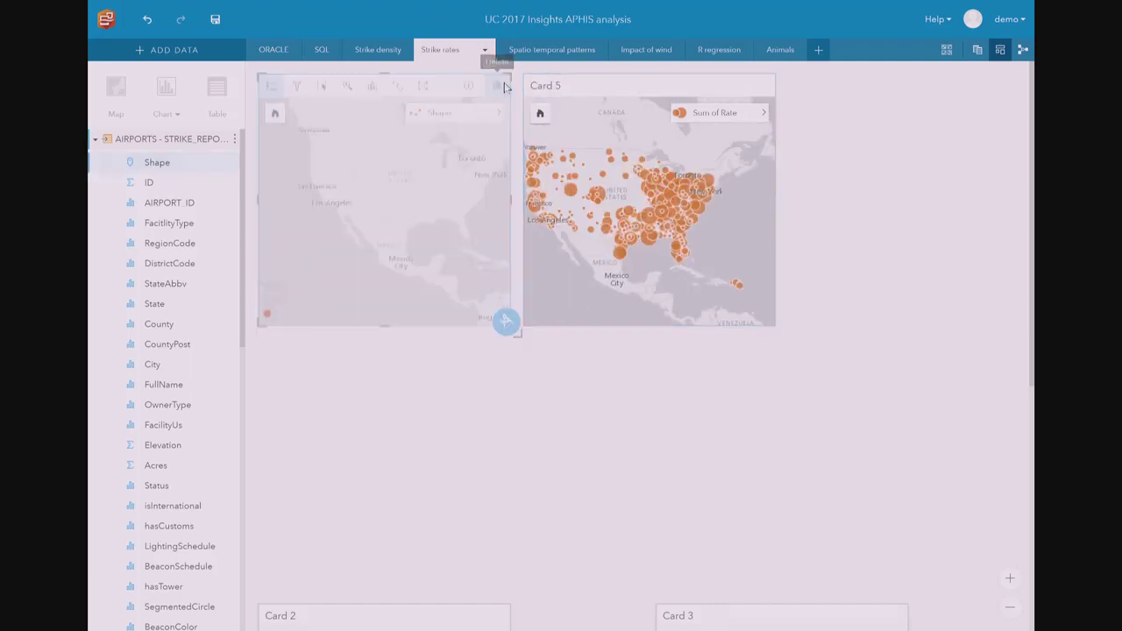
left_click_drag(610, 97, 351, 97)
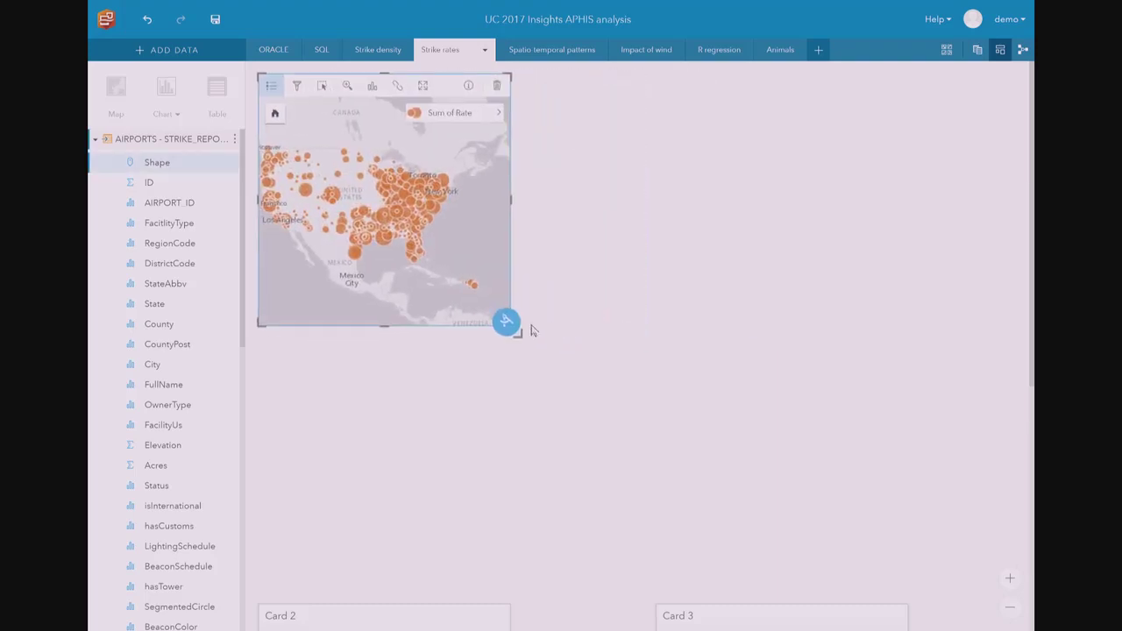
Style the Rate map by the average (AVG) of Rate and enlarge its card to show the contiguous United States.
left_click(504, 116)
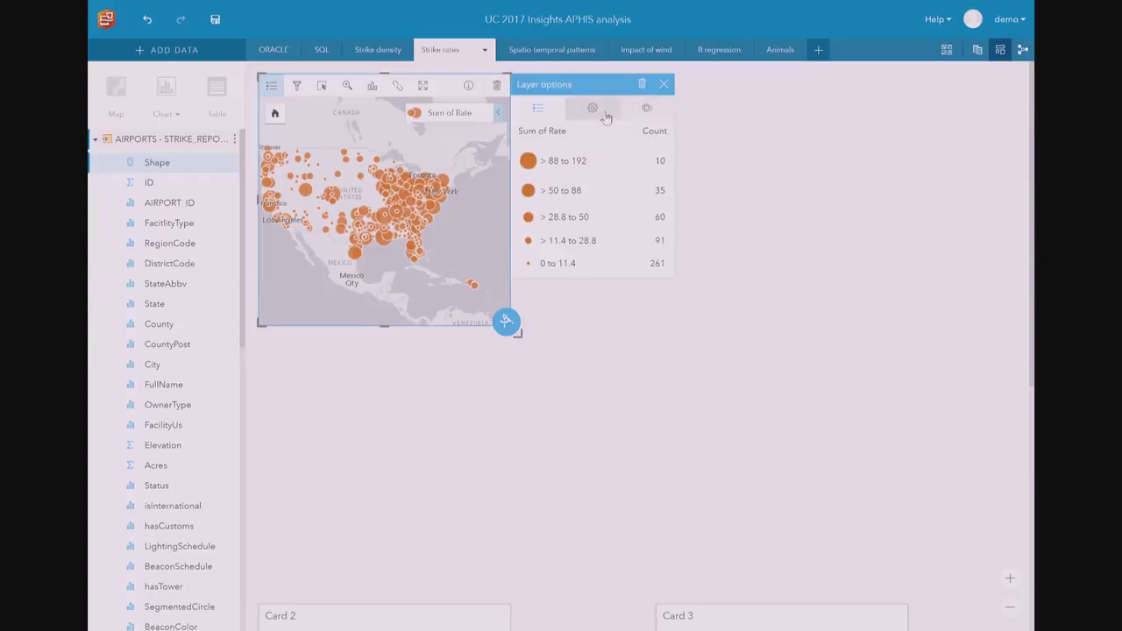
left_click(595, 108)
left_click(650, 165)
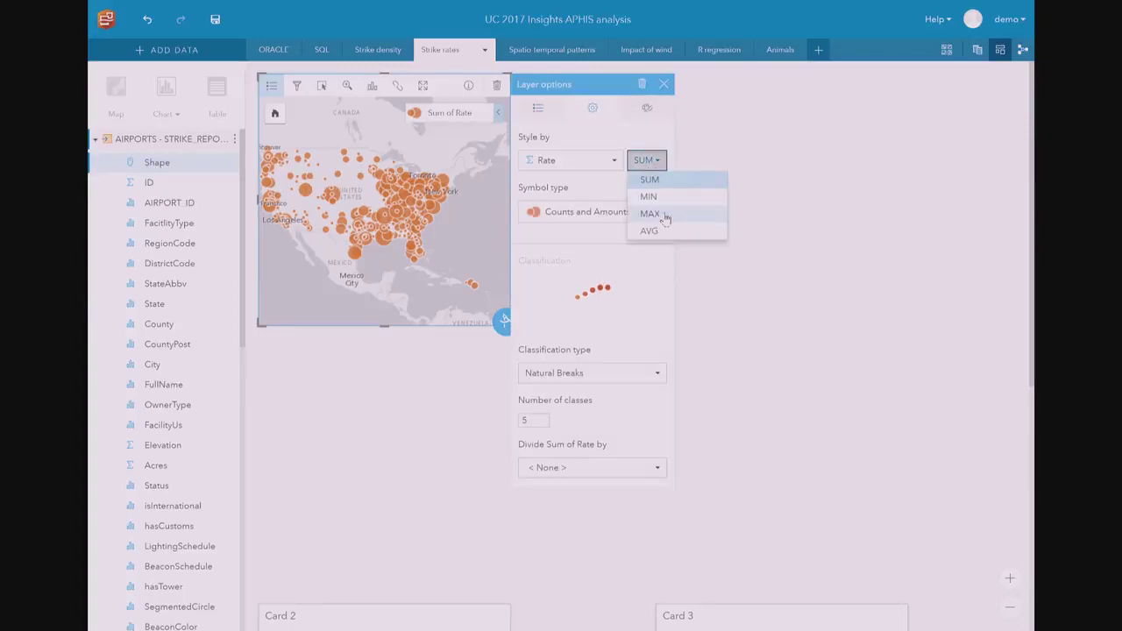
left_click(668, 234)
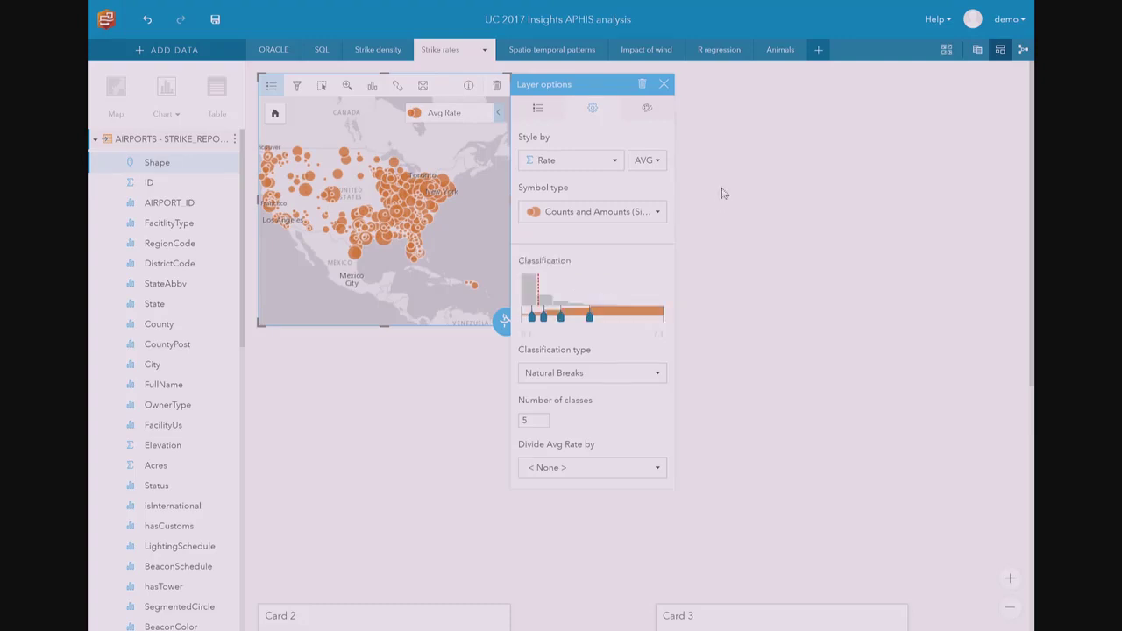
left_click(664, 85)
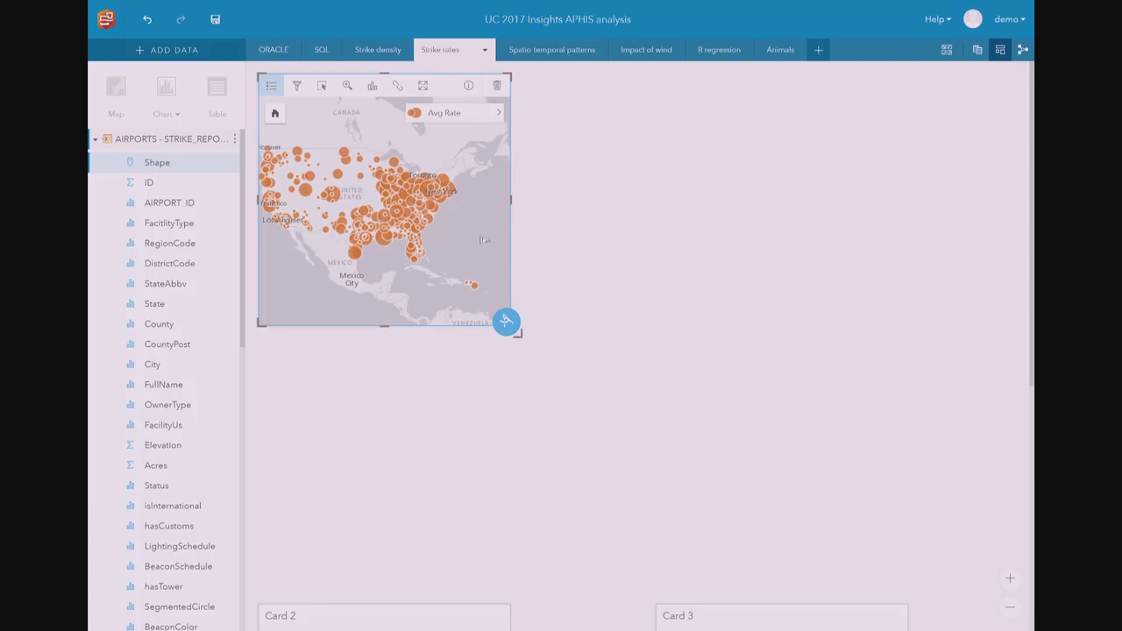
left_click_drag(519, 333, 649, 402)
left_click_drag(333, 304, 578, 149)
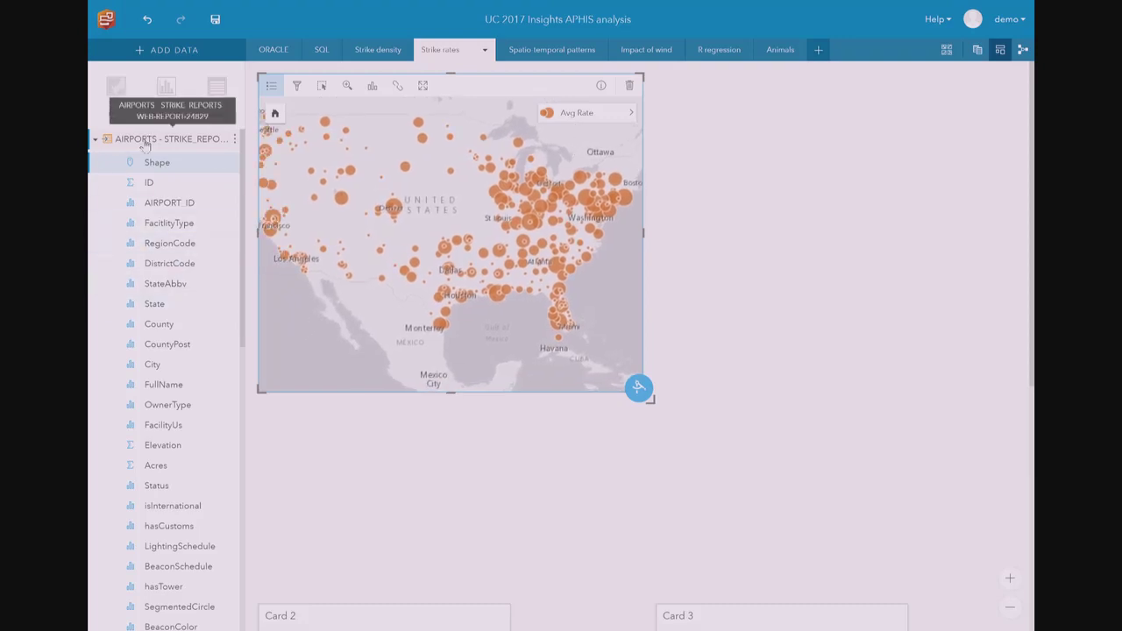
Create a heat chart from the joined dataset's DistrictCode, Rate and incident Year fields.
left_click(98, 263)
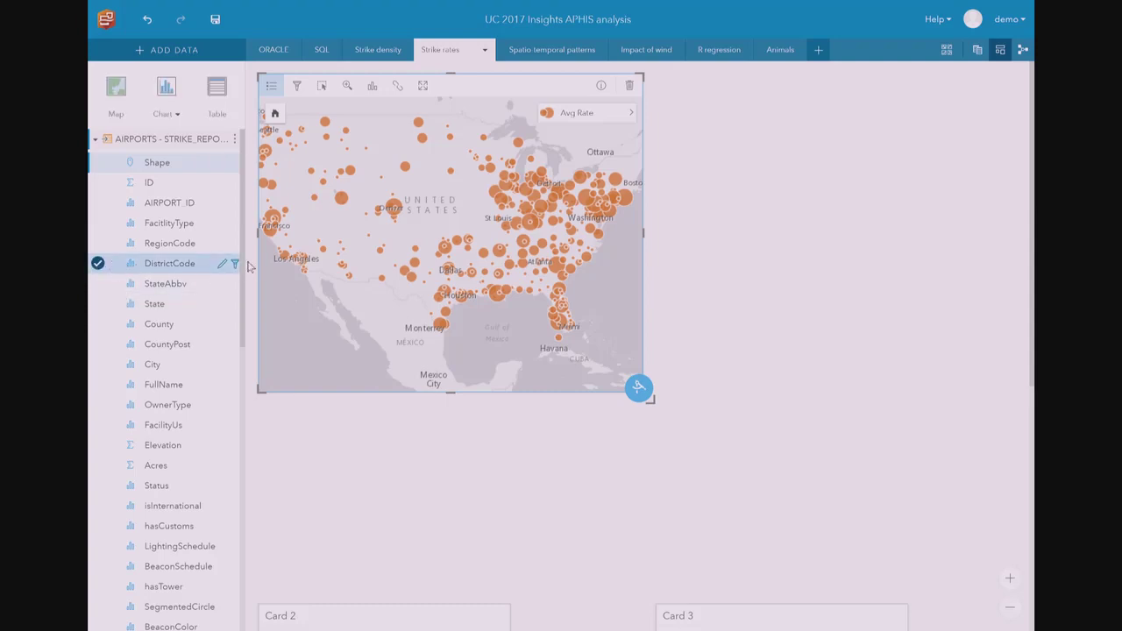
left_click_drag(241, 263, 238, 487)
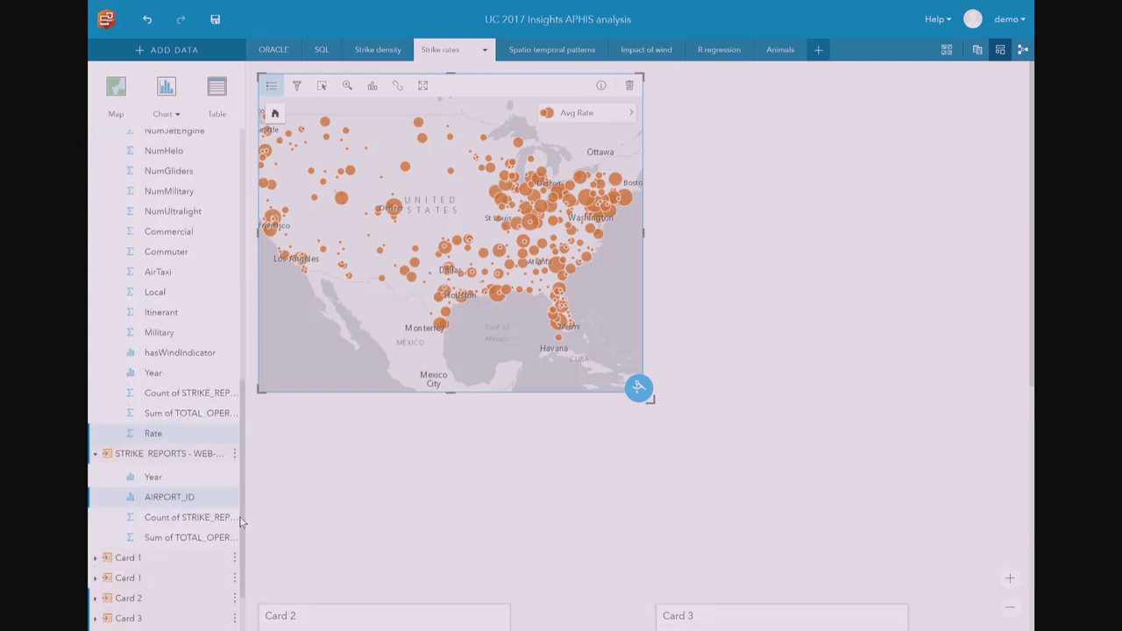
left_click(97, 433)
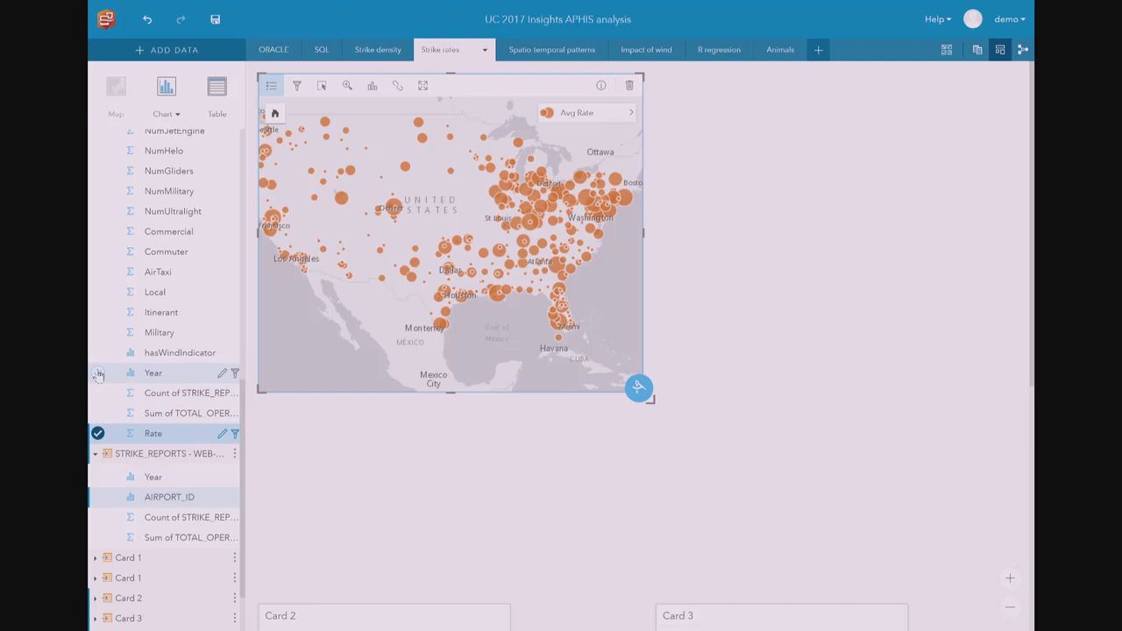
left_click(97, 372)
left_click(171, 113)
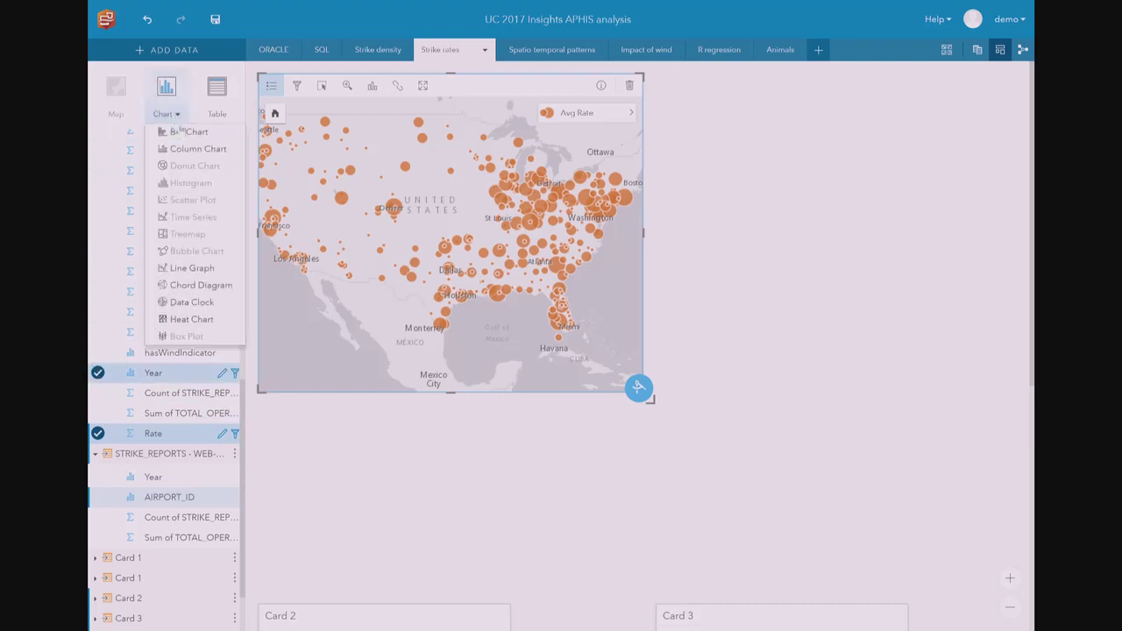
left_click(191, 319)
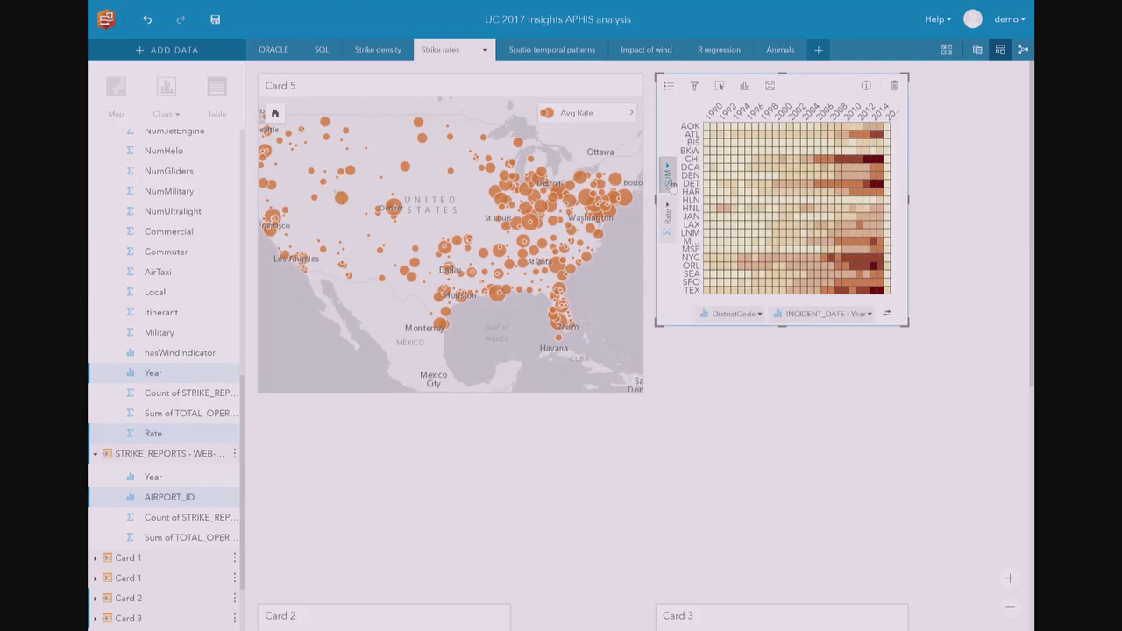
Set the heat chart's Rate statistic to AVG and enlarge the chart card to match the map's height.
left_click(668, 180)
left_click(692, 256)
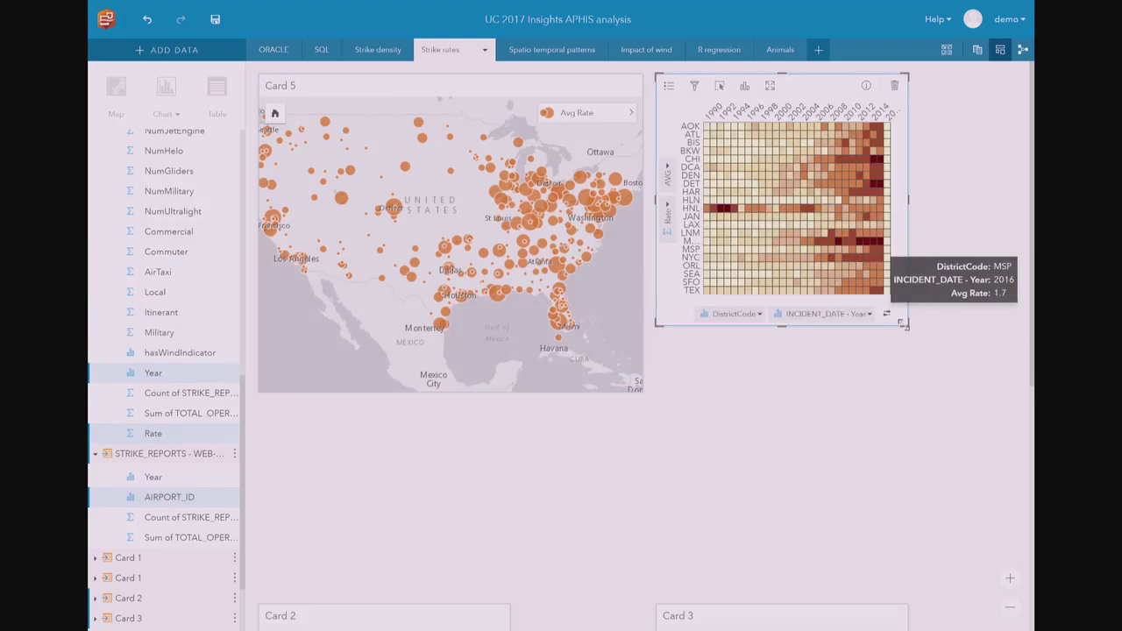
left_click_drag(937, 336, 1027, 392)
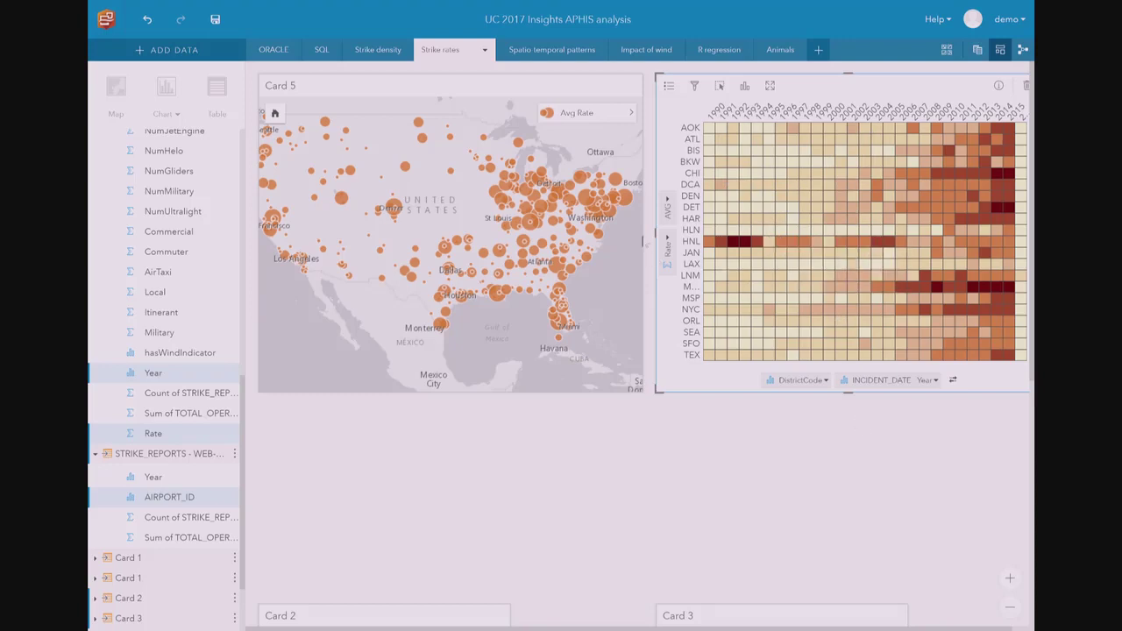
Examine the average strike rates on the map and by district and year in the heat chart, including the HNL row.
mouse_move(616, 219)
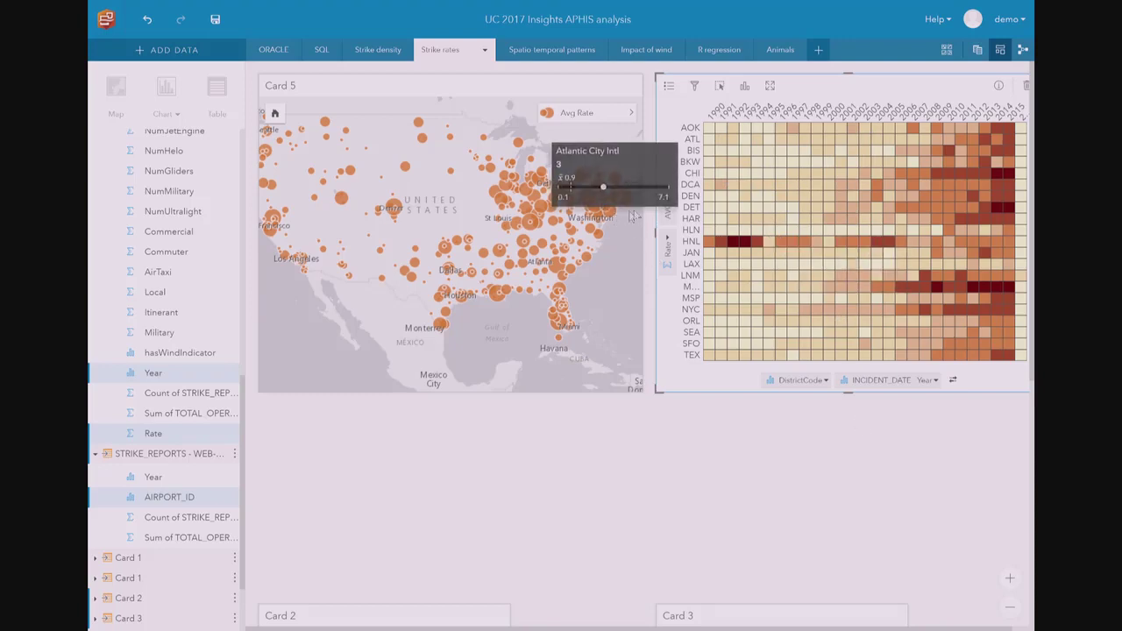
left_click(889, 233)
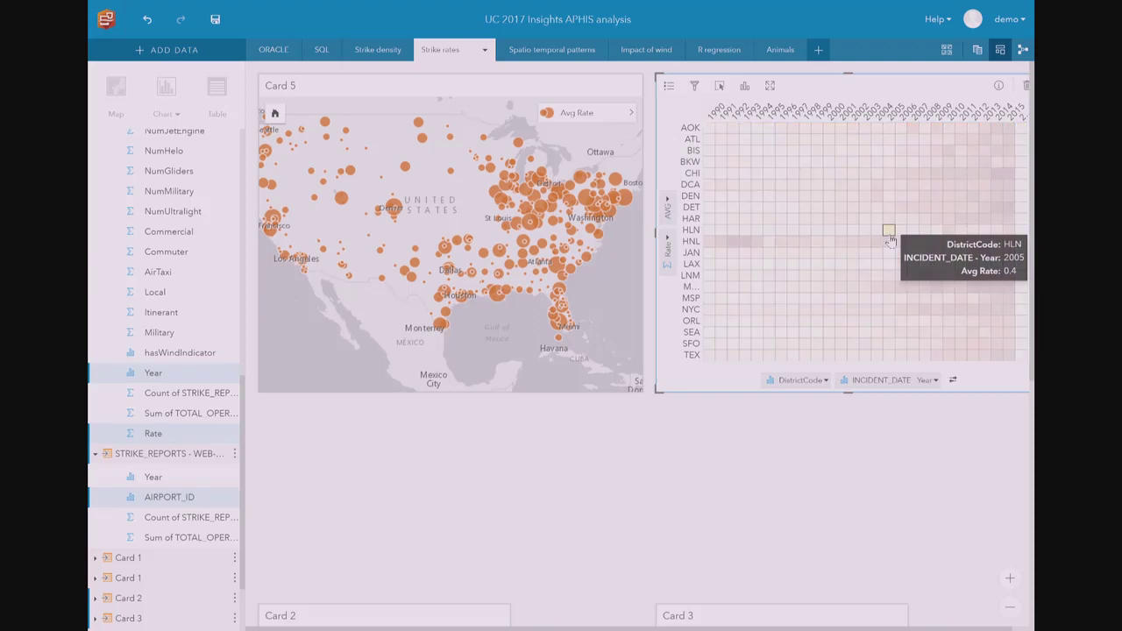
left_click(890, 239)
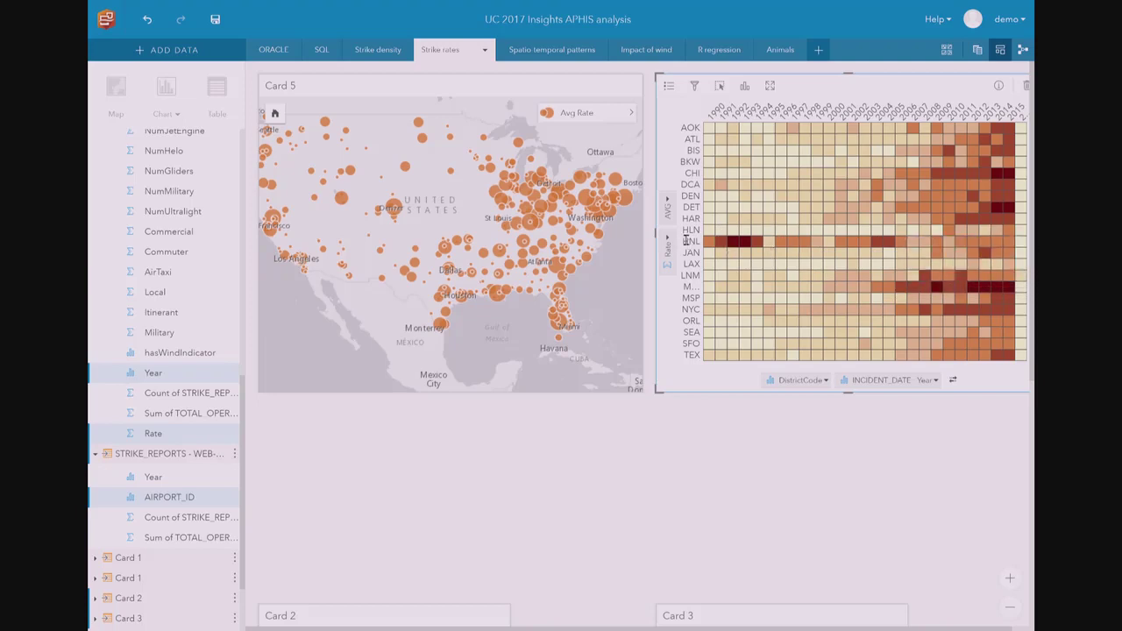
mouse_move(715, 244)
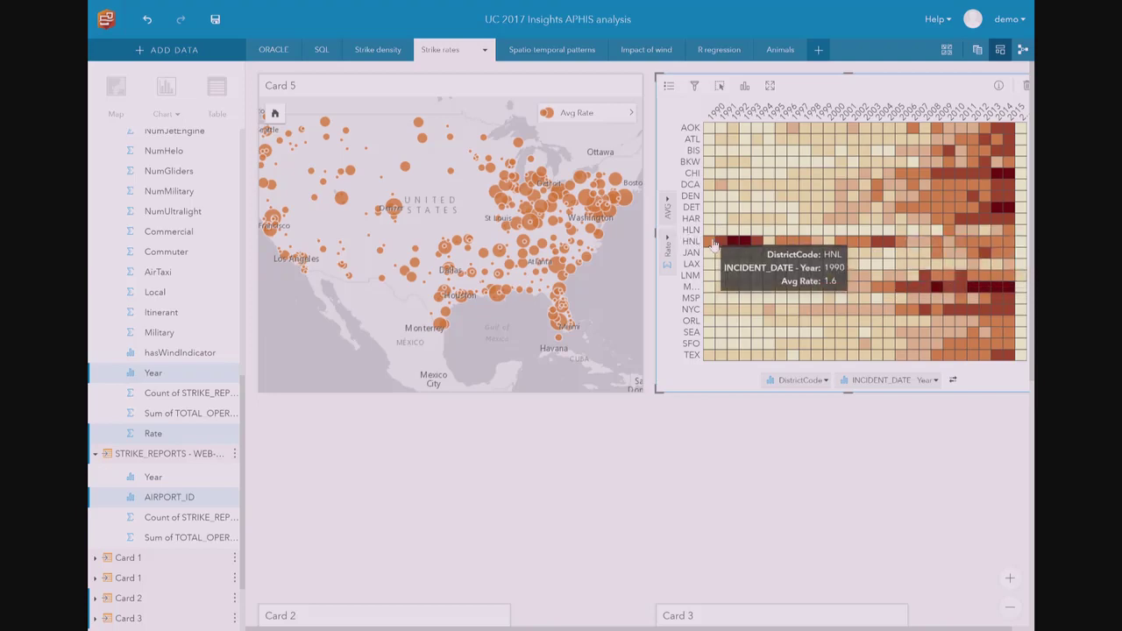
mouse_move(747, 252)
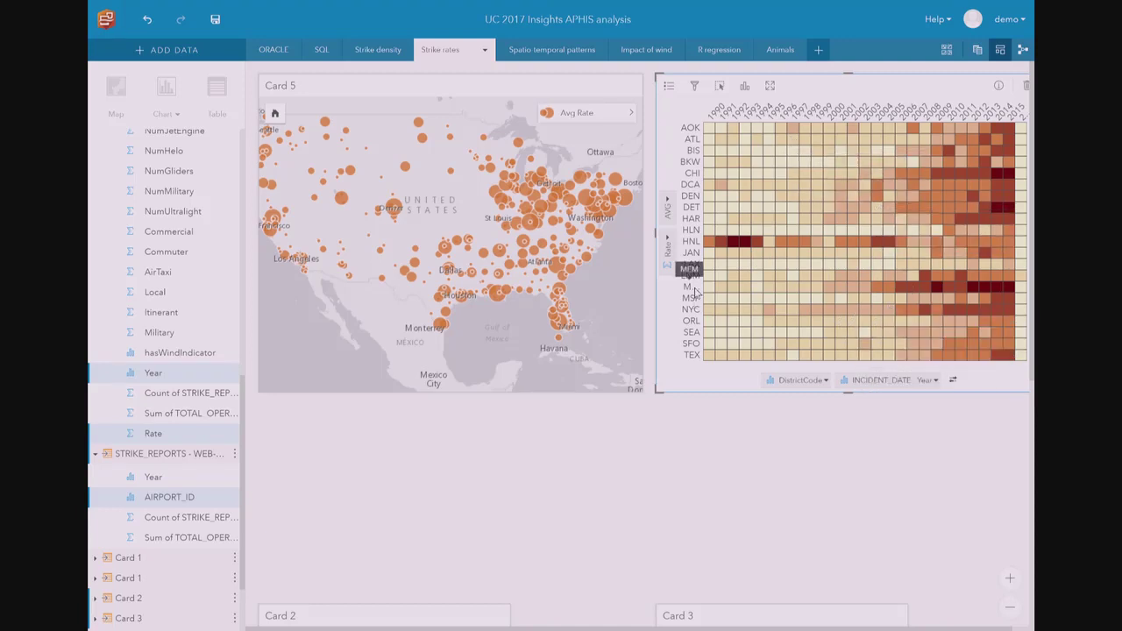
Create a data clock from the STRIKE_REPORTS table's incident Month and FAAREGION fields.
mouse_move(1026, 301)
left_click_drag(243, 455, 254, 213)
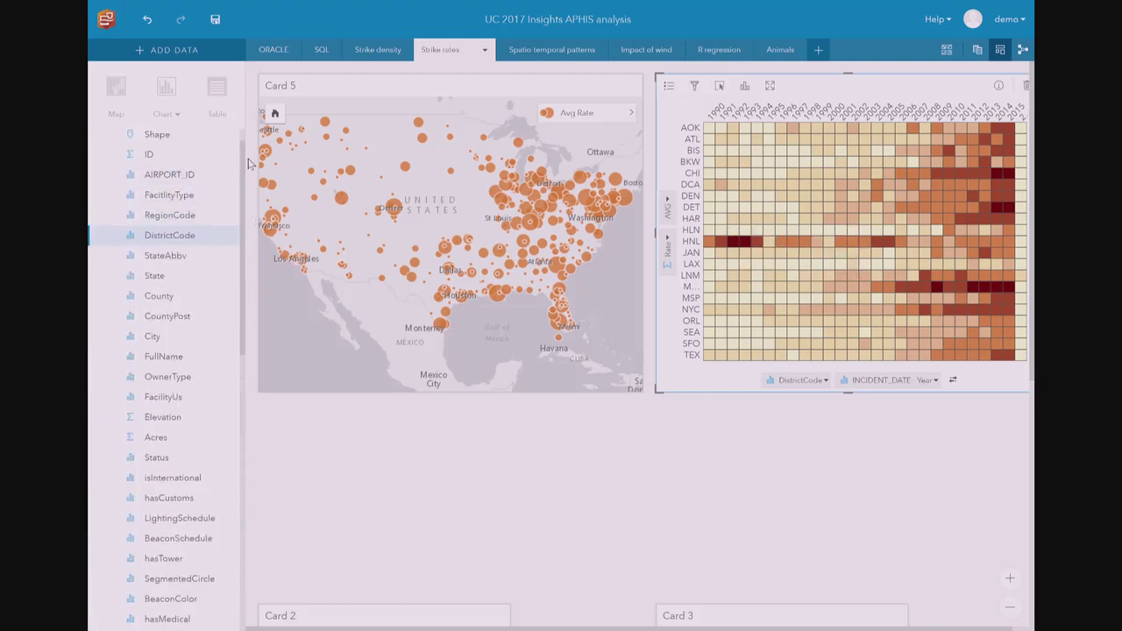
scroll(237, 162, "up", 1)
left_click(187, 140)
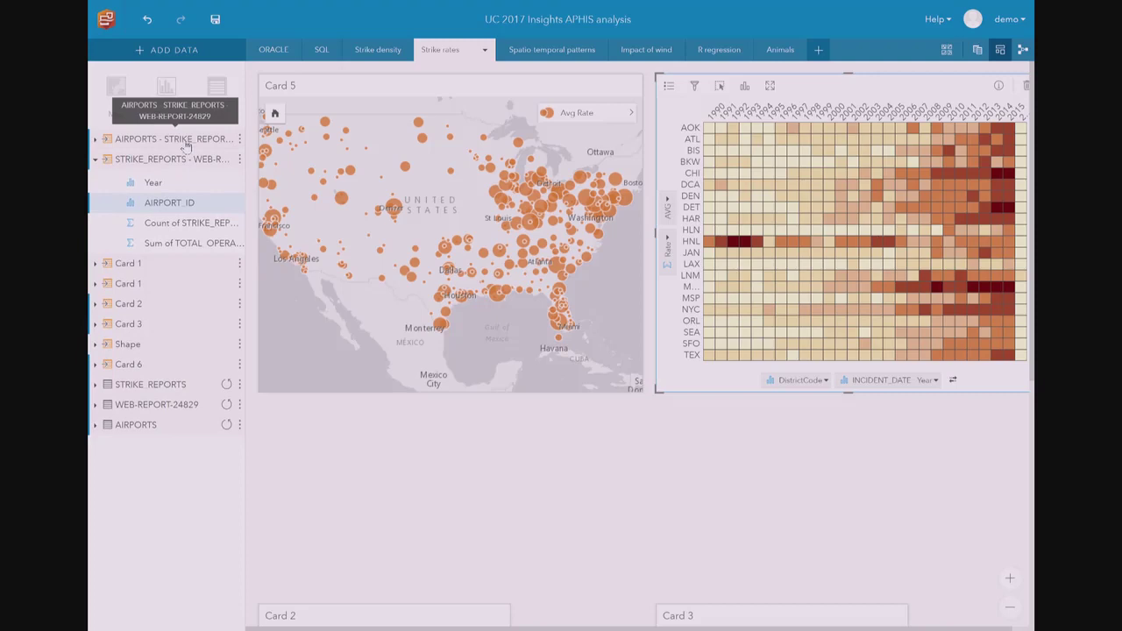
left_click(147, 386)
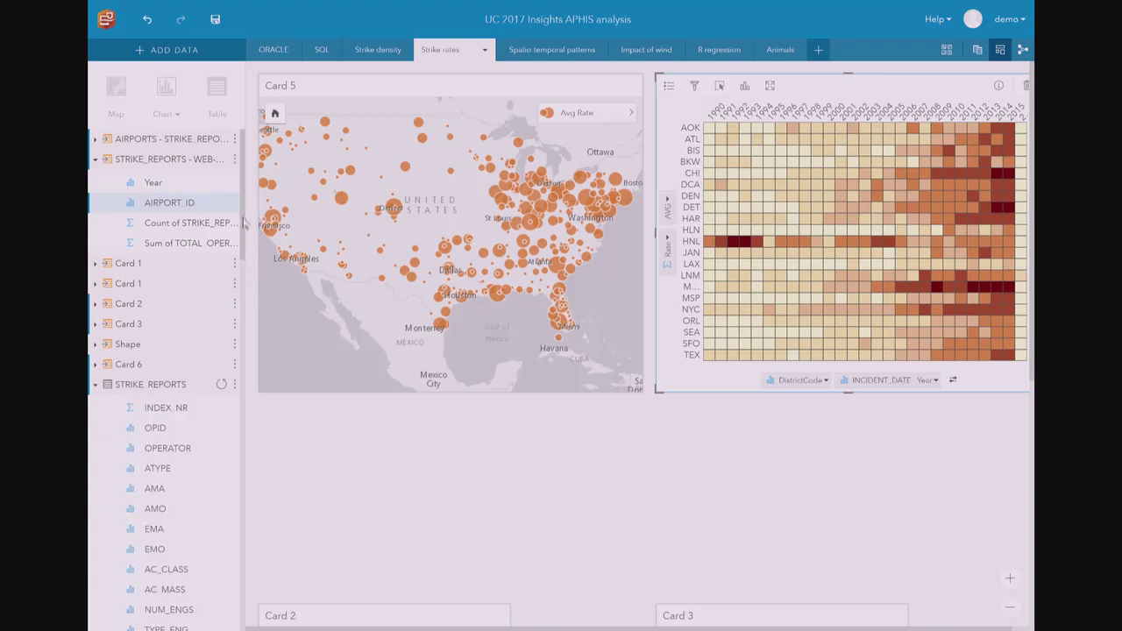
left_click_drag(248, 225, 249, 344)
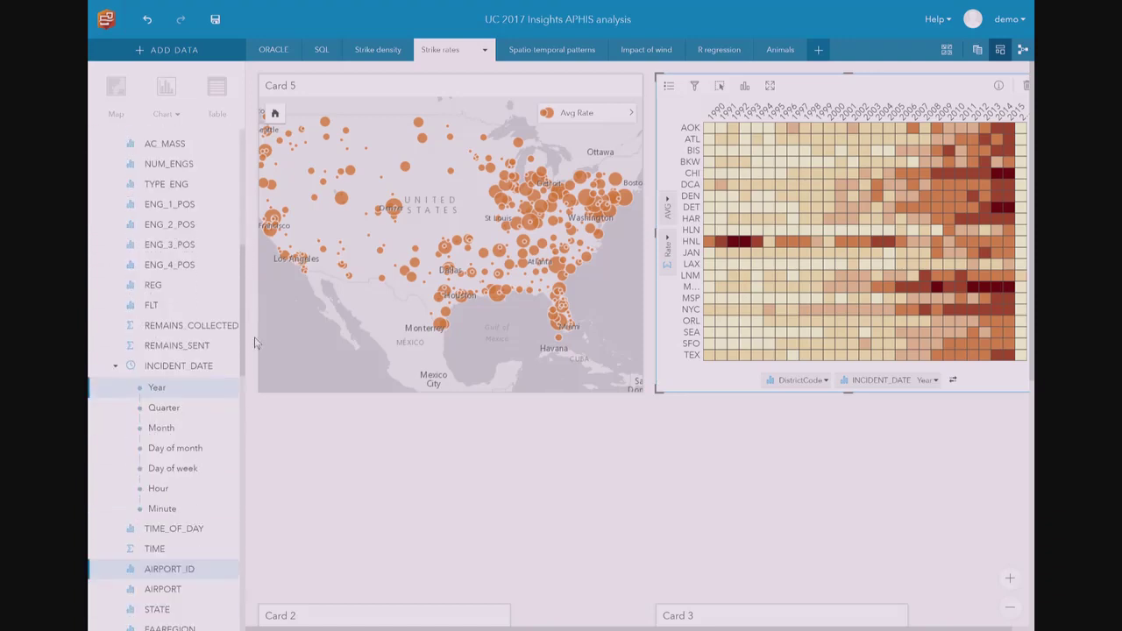
left_click(115, 429)
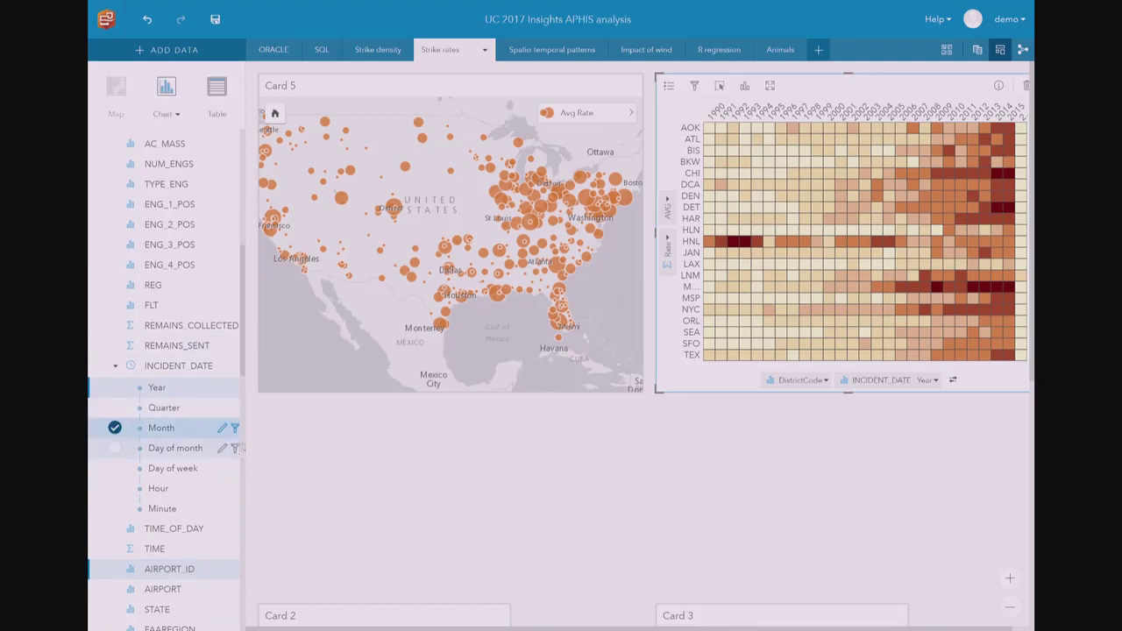
left_click_drag(245, 365, 245, 398)
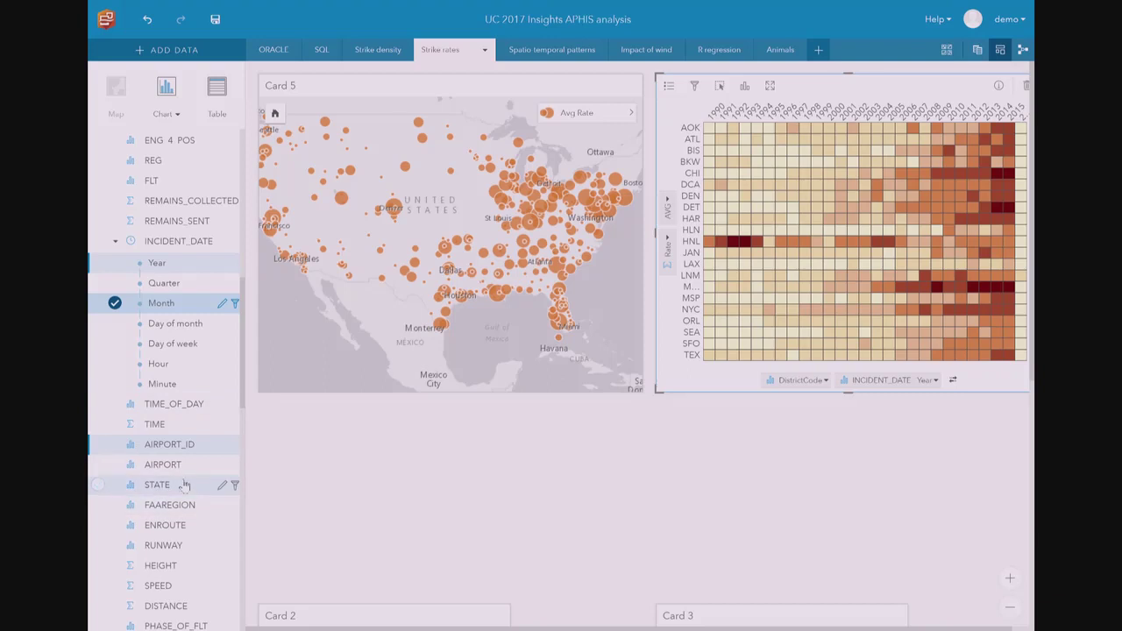
left_click(98, 506)
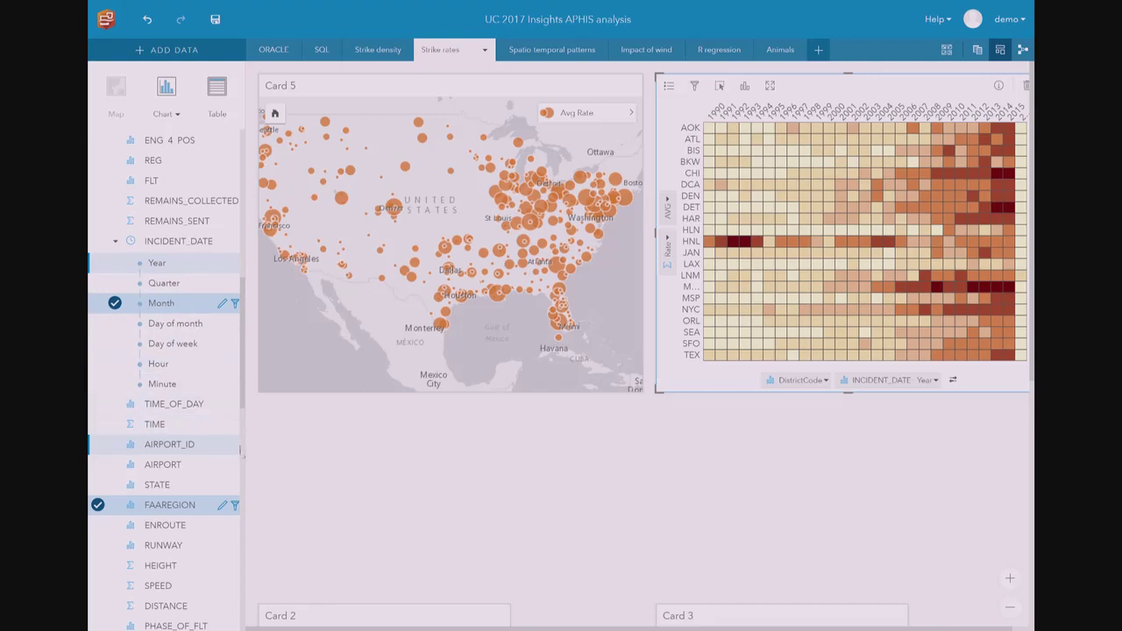
left_click(167, 98)
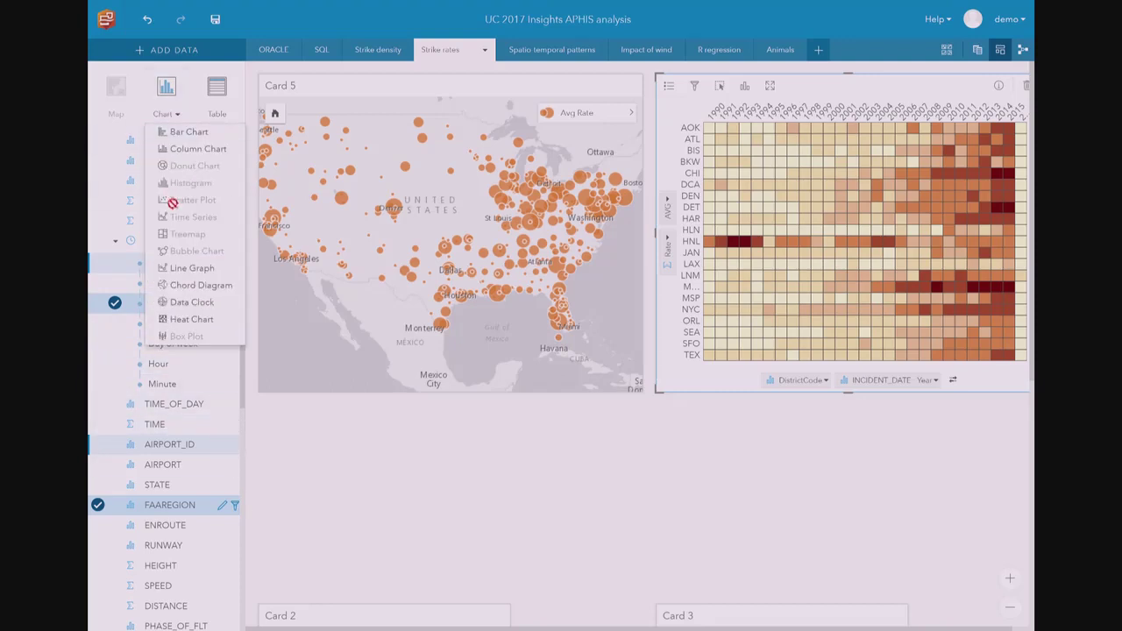
left_click(190, 319)
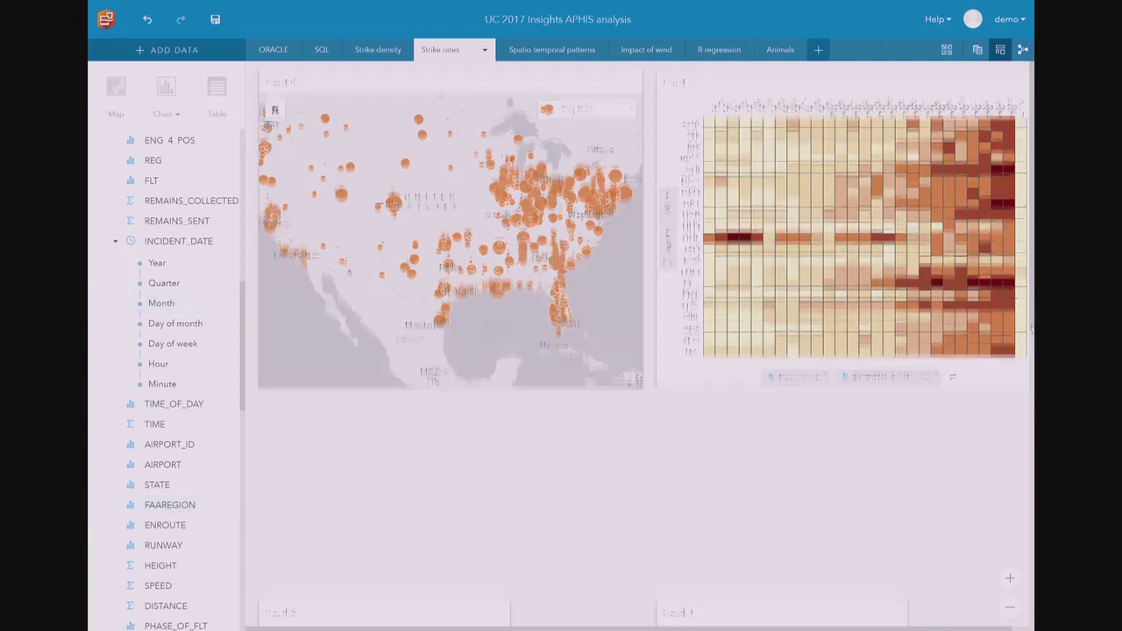
Move the data clock card directly beneath the Avg Rate map.
scroll(1026, 351, "down", 5)
left_click_drag(934, 458, 469, 61)
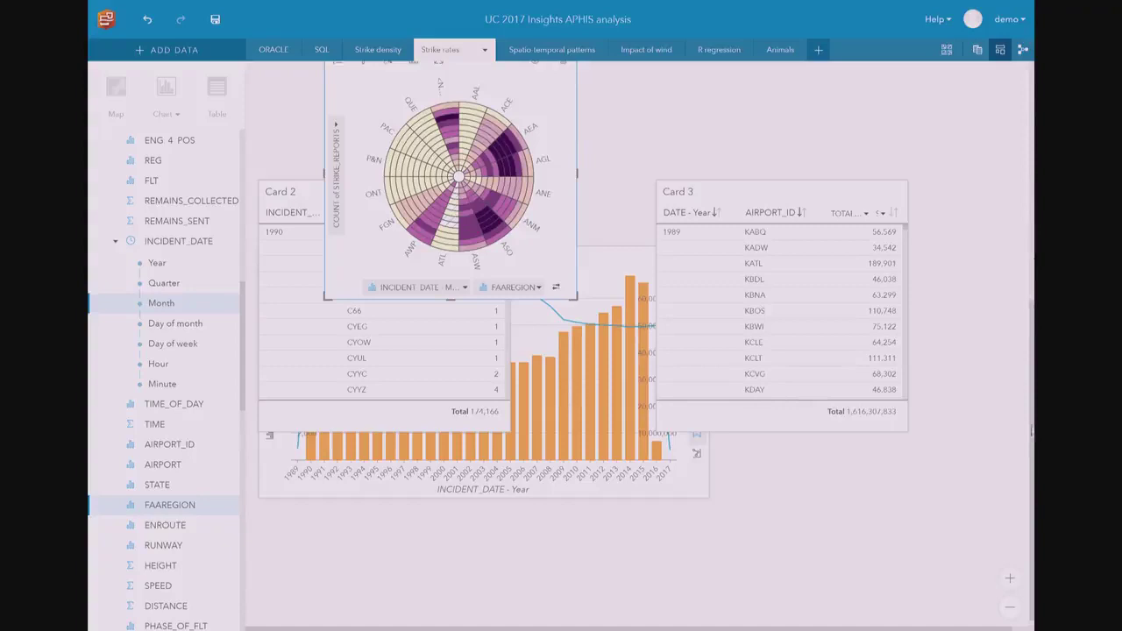
scroll(481, 304, "up", 3)
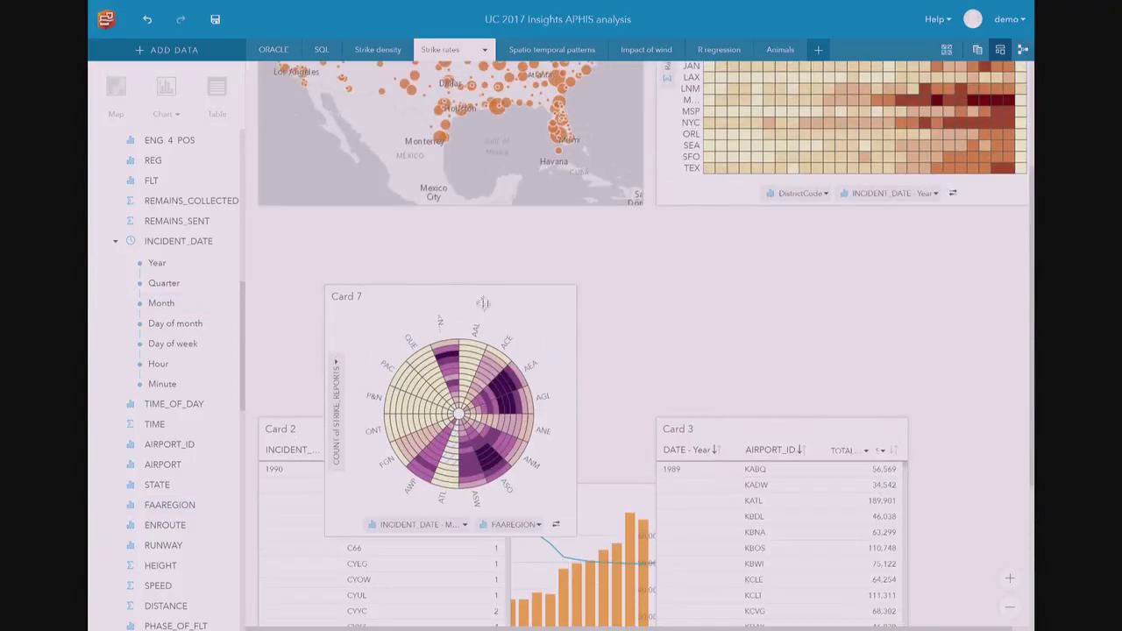
left_click_drag(481, 304, 434, 221)
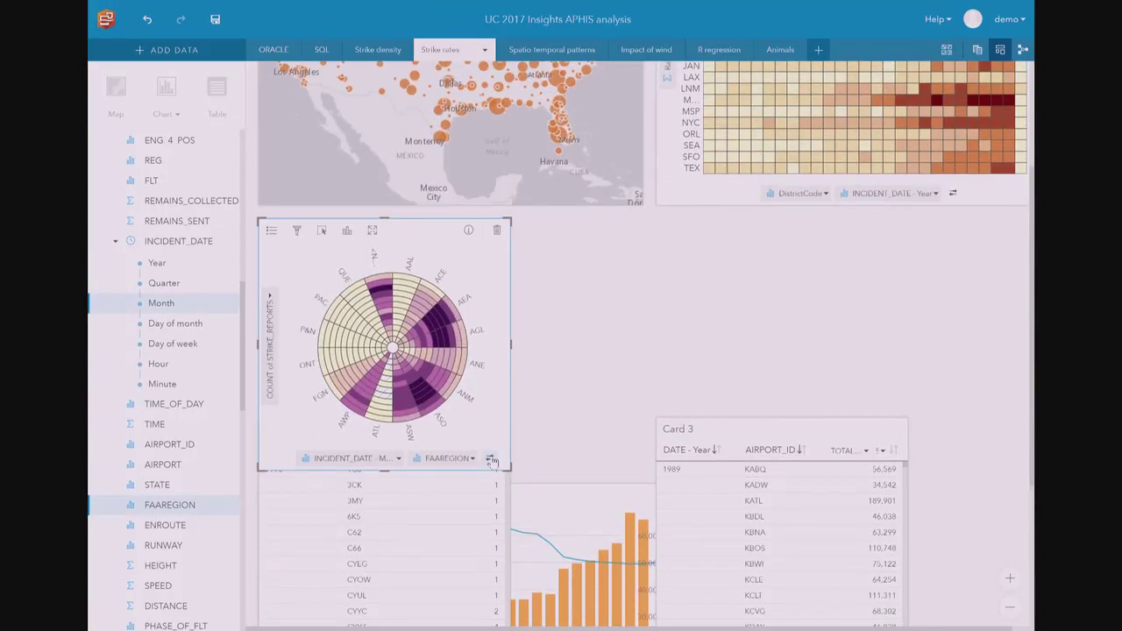
Swap the data clock's fields so the months form its wedges and enlarge the card to the map's width.
left_click(490, 460)
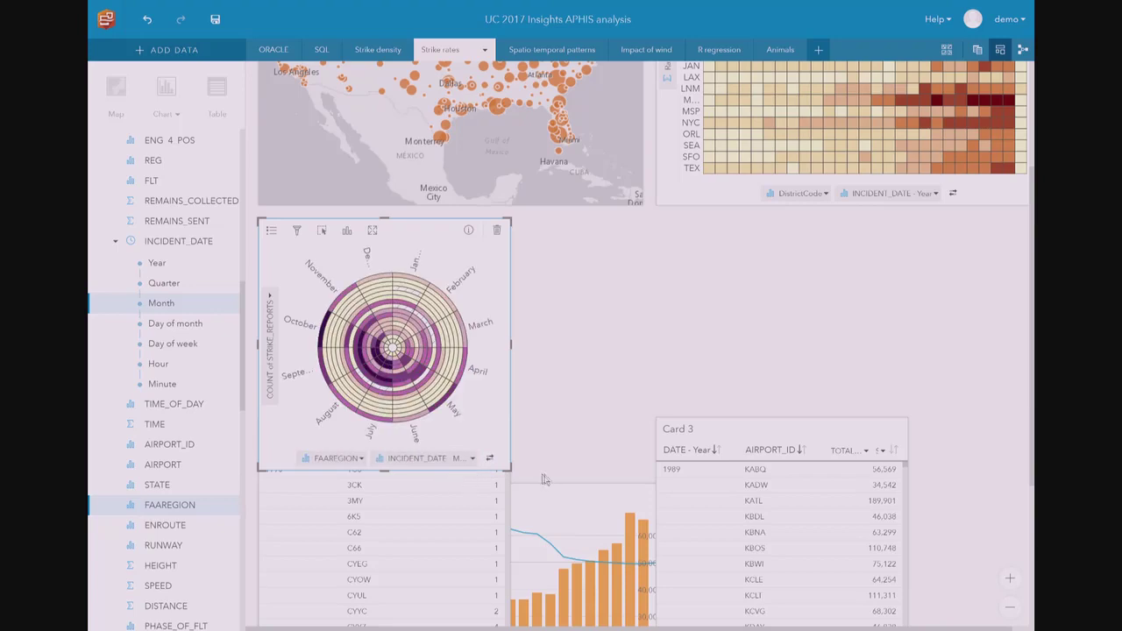
left_click_drag(512, 470, 618, 518)
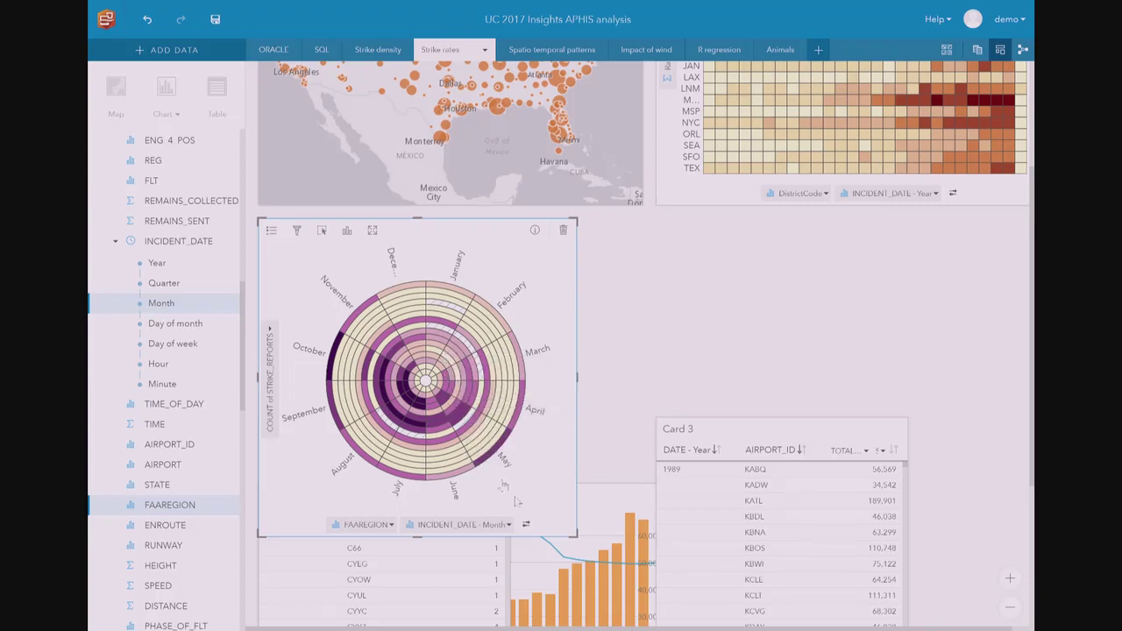
left_click_drag(575, 535, 643, 602)
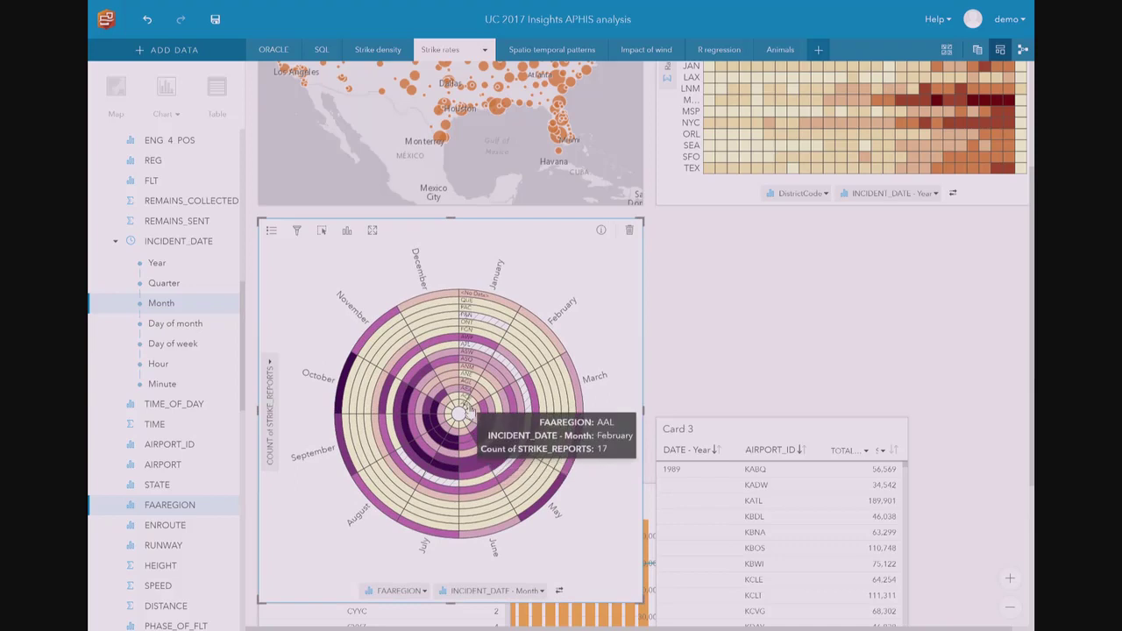
Examine strike report counts by FAA region and month in the data clock, briefly isolating the ASW October segment.
mouse_move(482, 311)
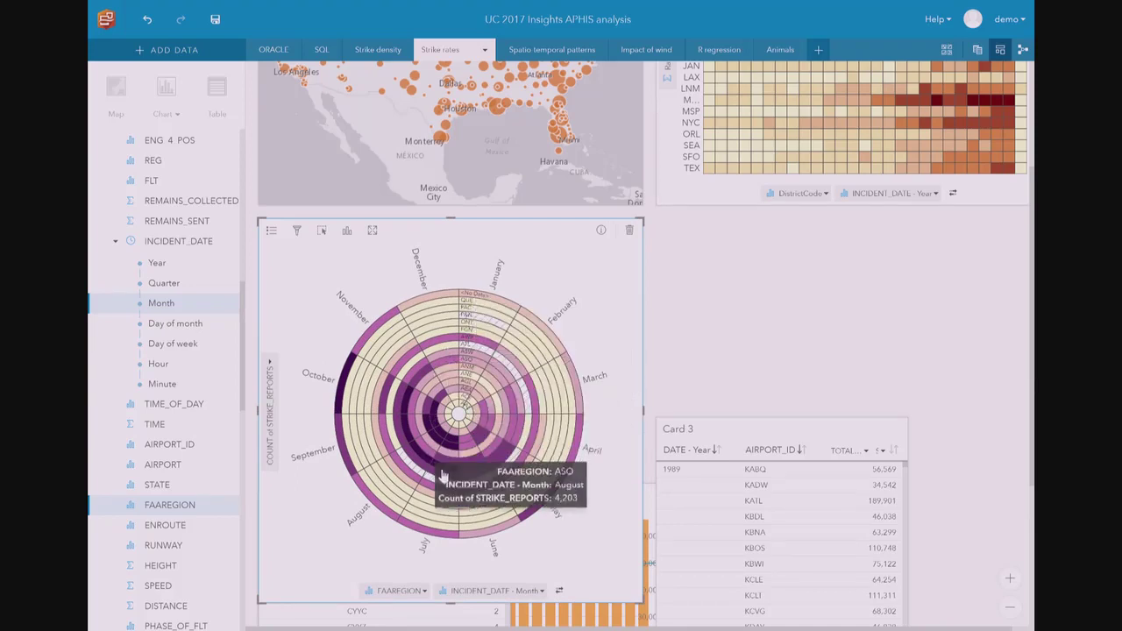
mouse_move(438, 474)
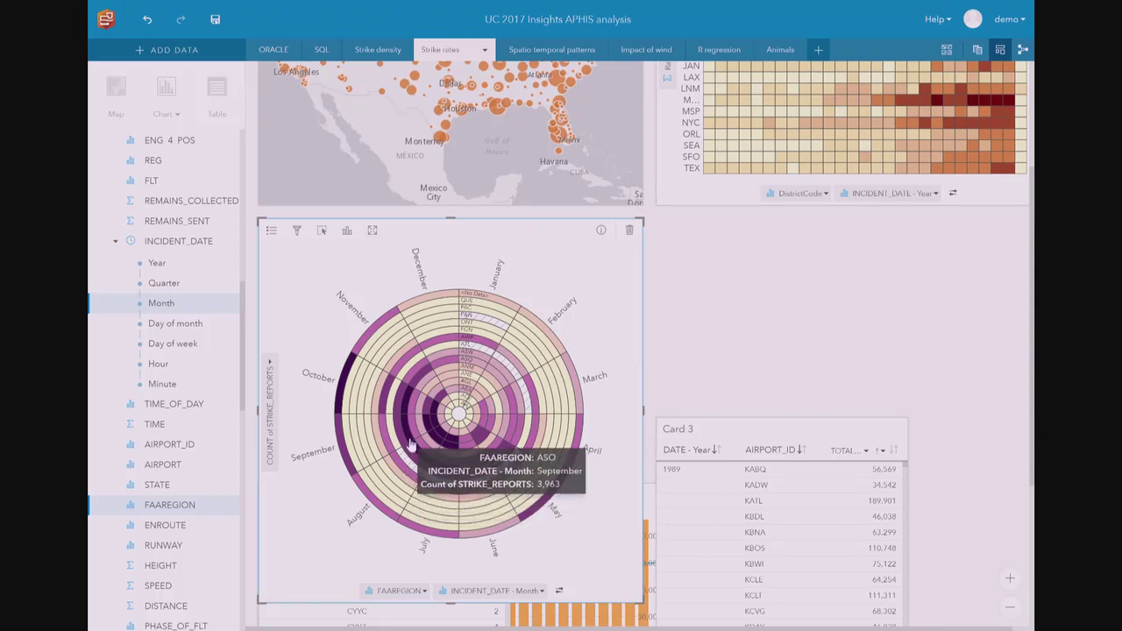
mouse_move(407, 418)
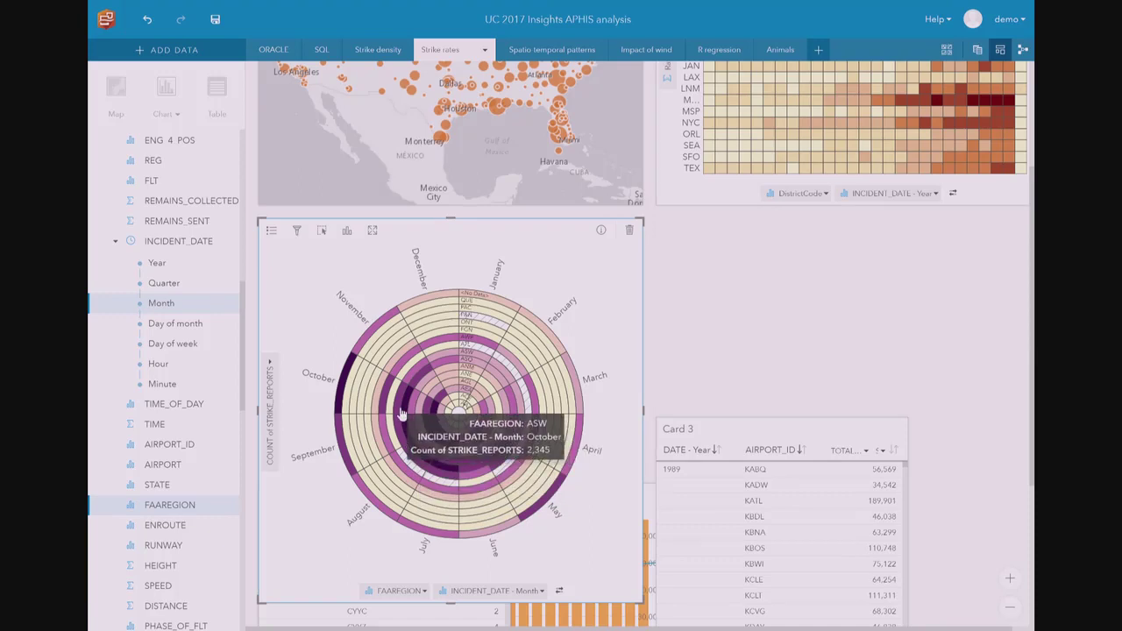
left_click(400, 413)
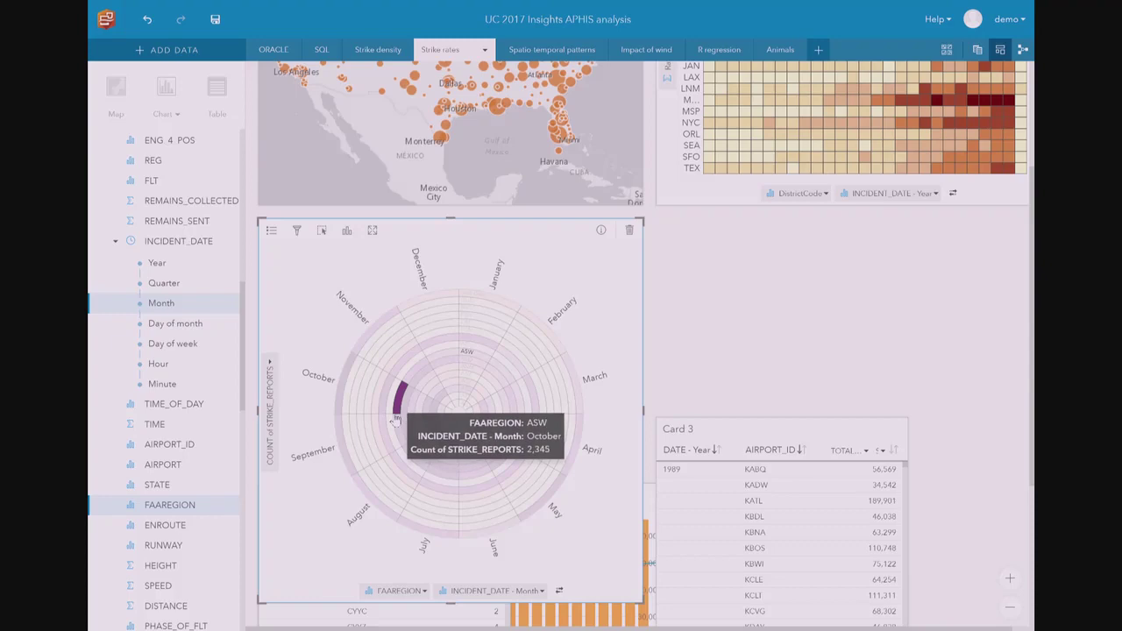
left_click(401, 412)
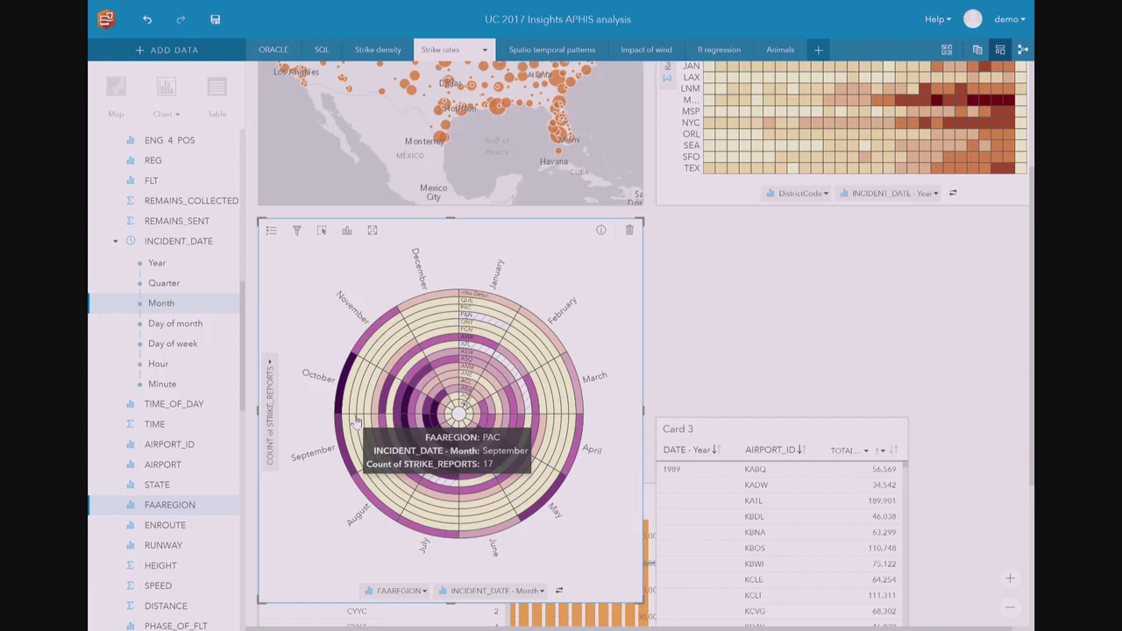
View the Spatio temporal patterns page and the Impact of wind page.
left_click(592, 53)
left_click(637, 50)
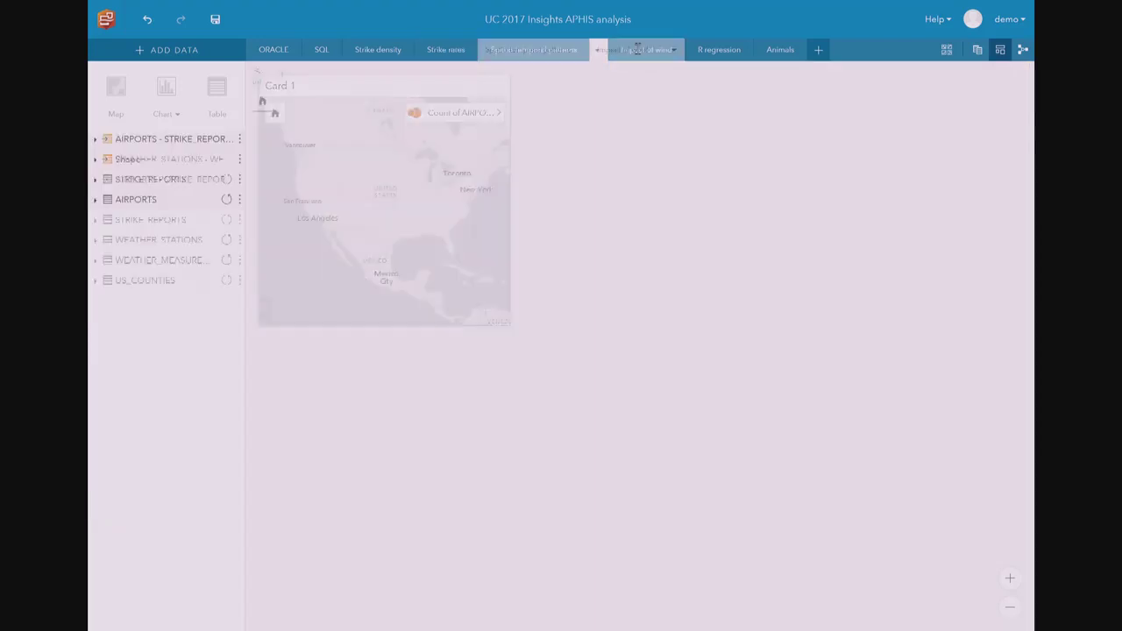
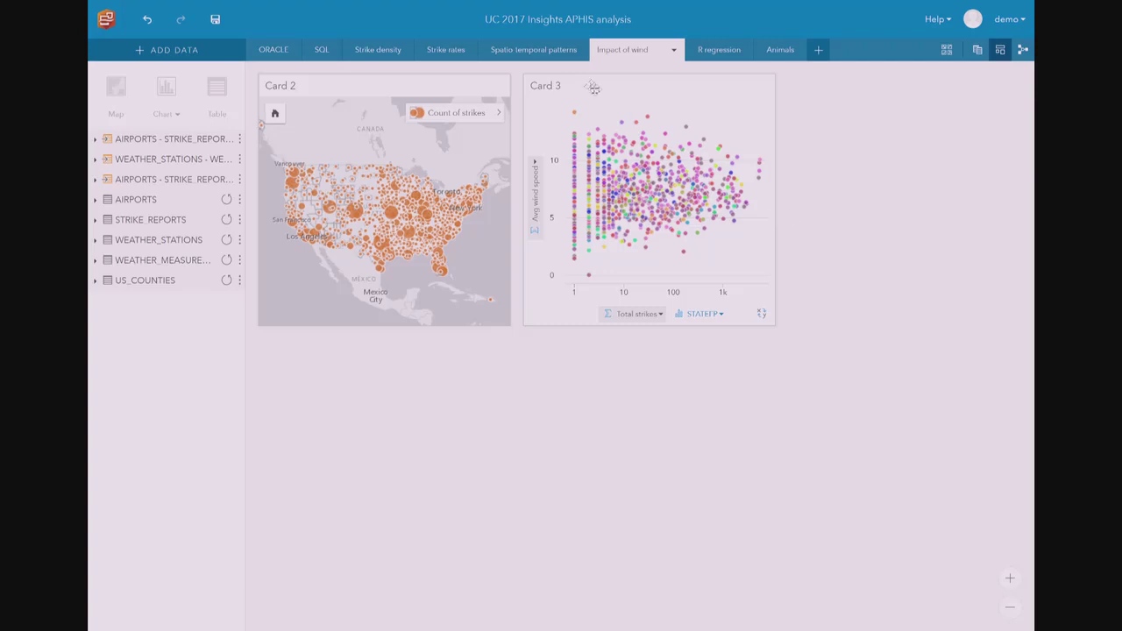
Add the dbo.PredictedStrikesKABQ table from the SQL Server on Pebl04 database to the R regression page.
left_click(717, 51)
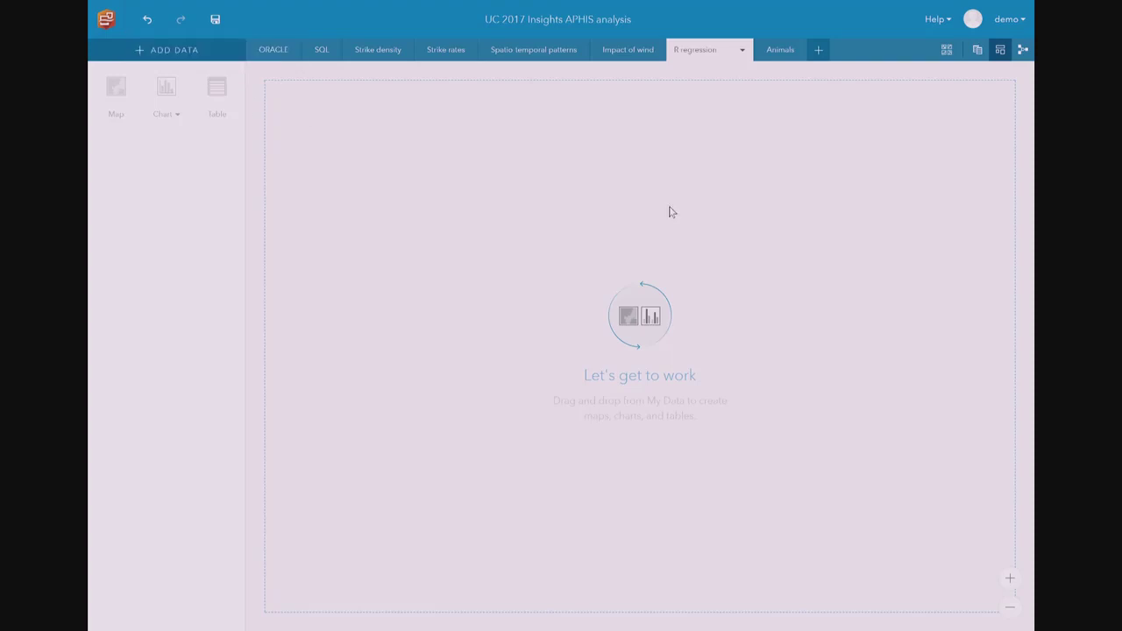
left_click(177, 51)
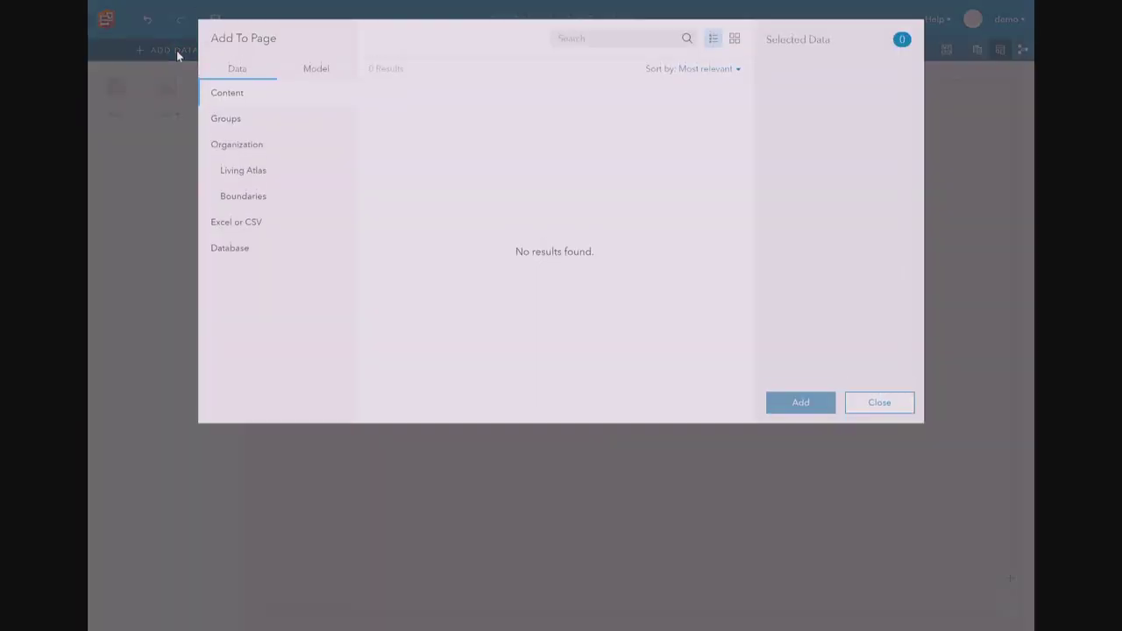
left_click(261, 250)
left_click(396, 192)
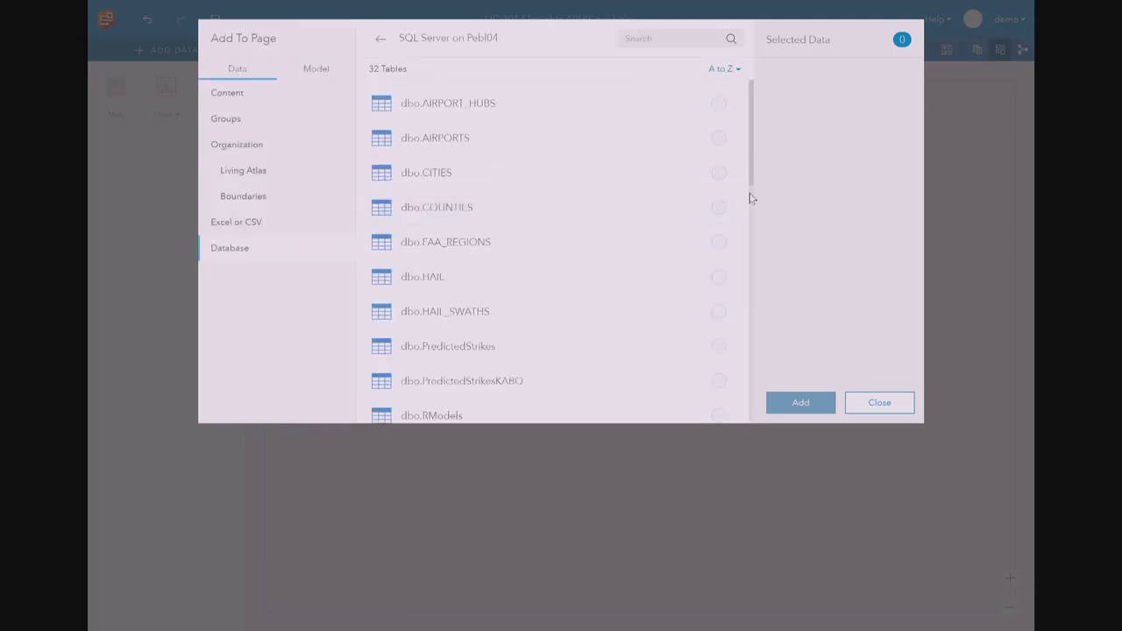
left_click(544, 380)
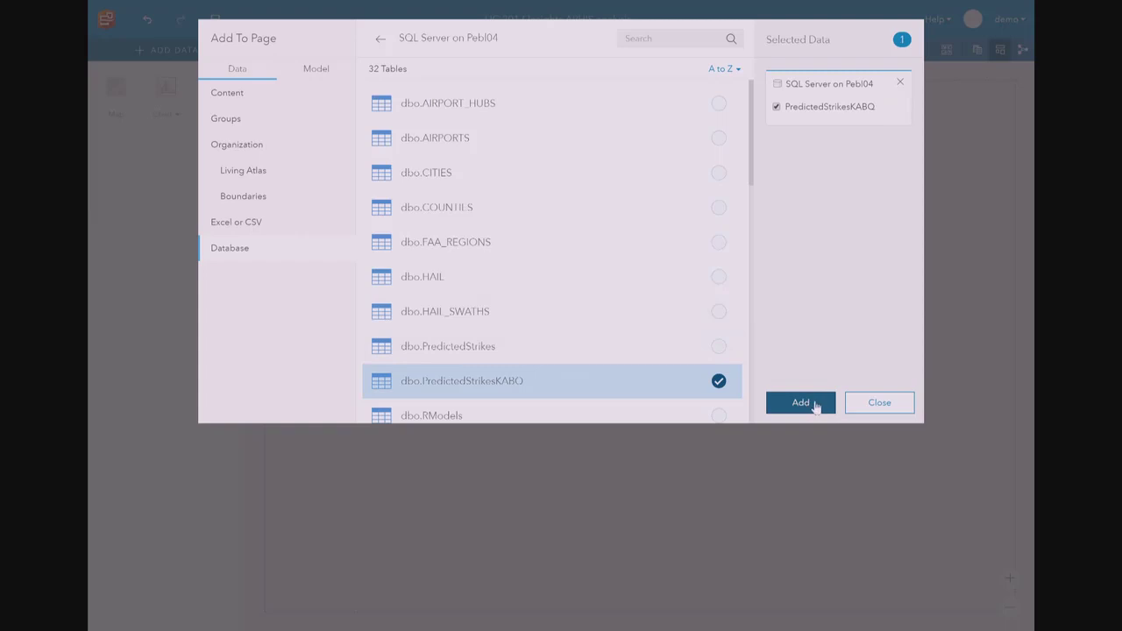
left_click(801, 402)
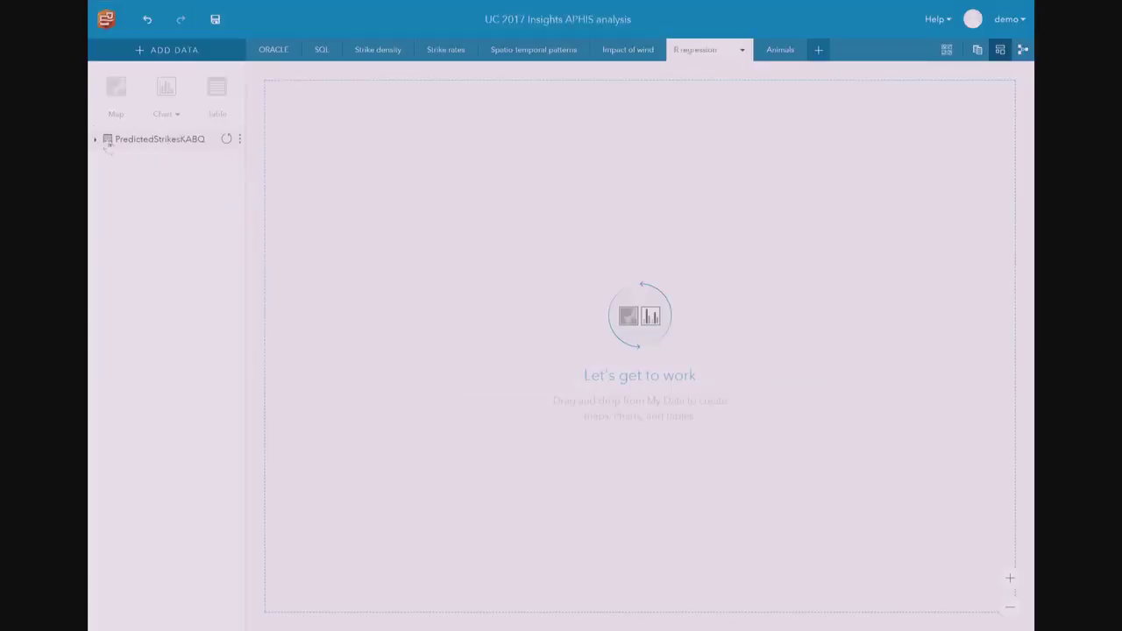
Create a table card from the STRIKE_COUNT_Pred, STRIKE_COUNT and YEAR fields of PredictedStrikesKABQ and widen it.
left_click(94, 141)
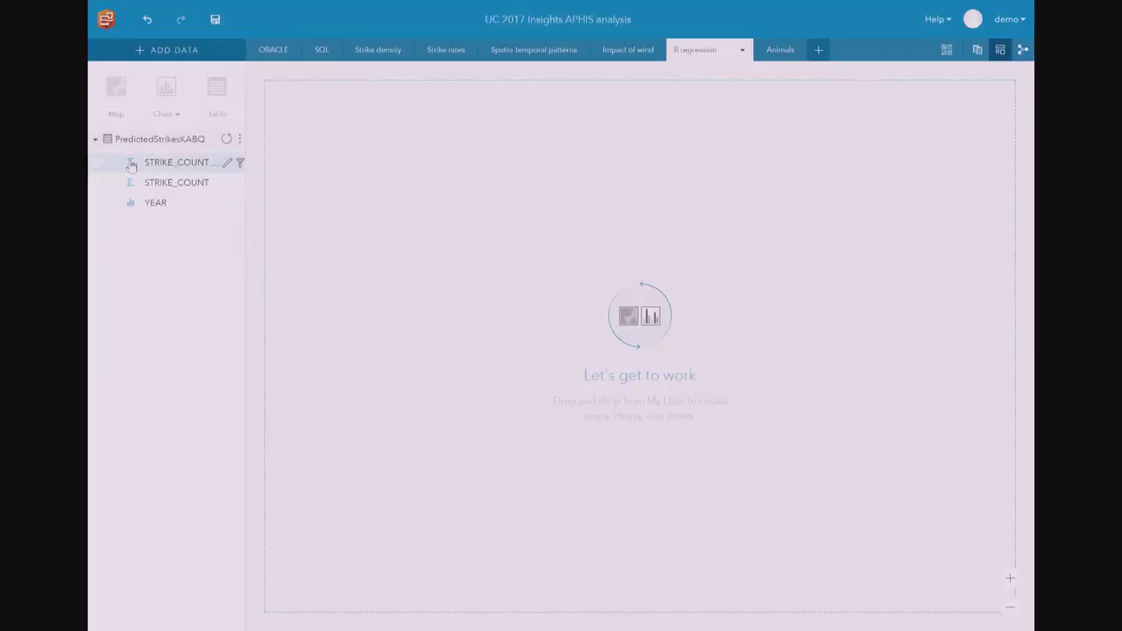
left_click(100, 164)
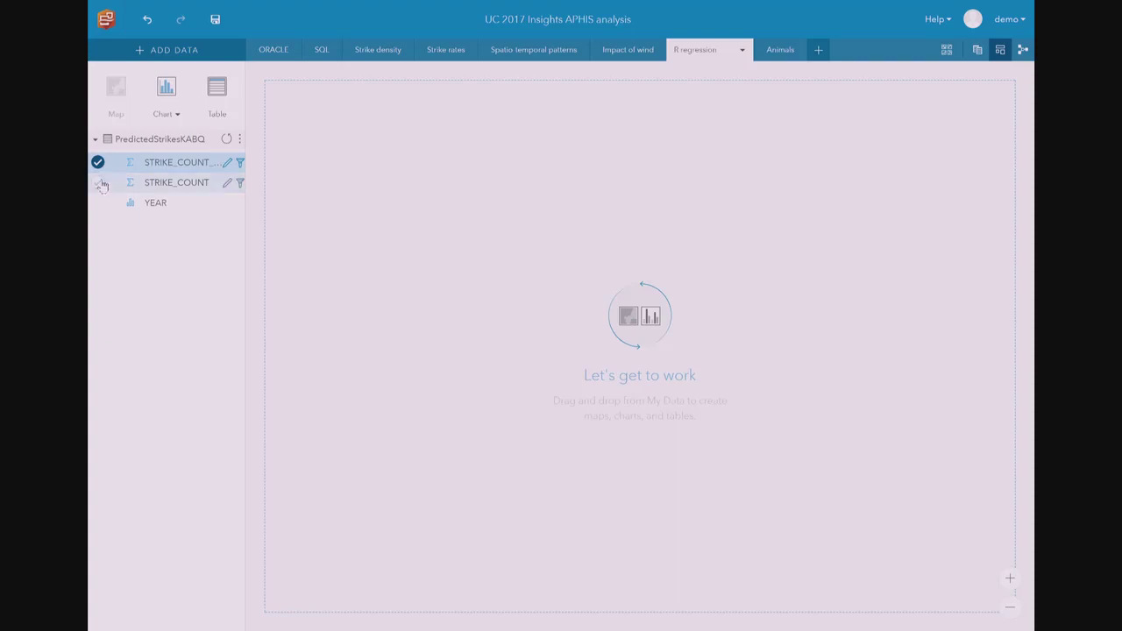
left_click(101, 183)
left_click(101, 205)
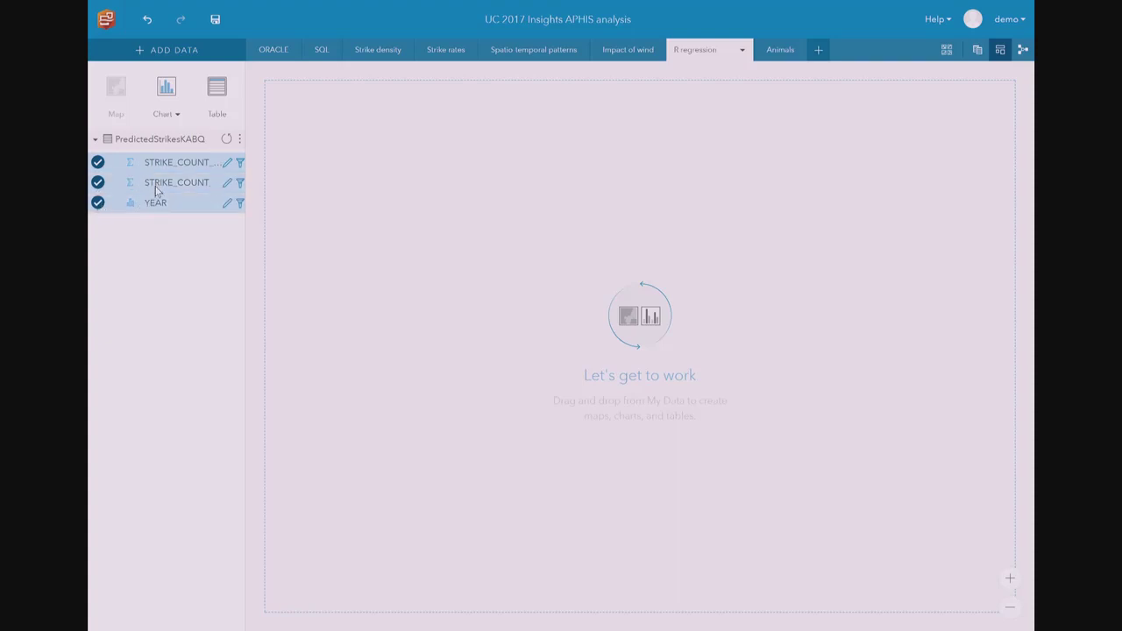
left_click_drag(156, 191, 379, 191)
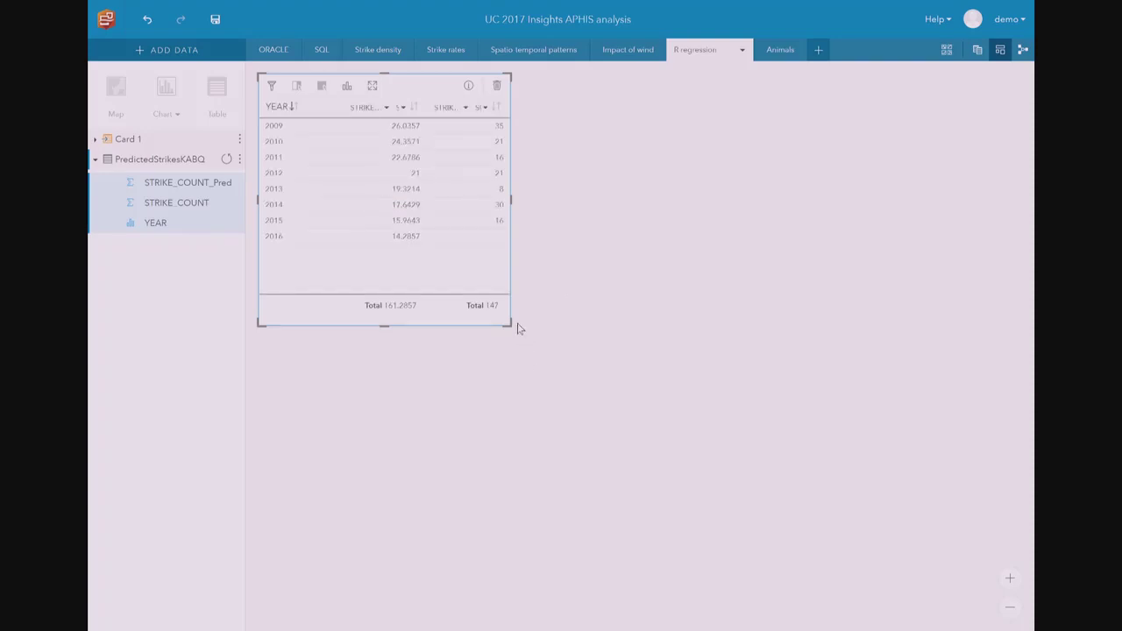
left_click_drag(509, 324, 577, 323)
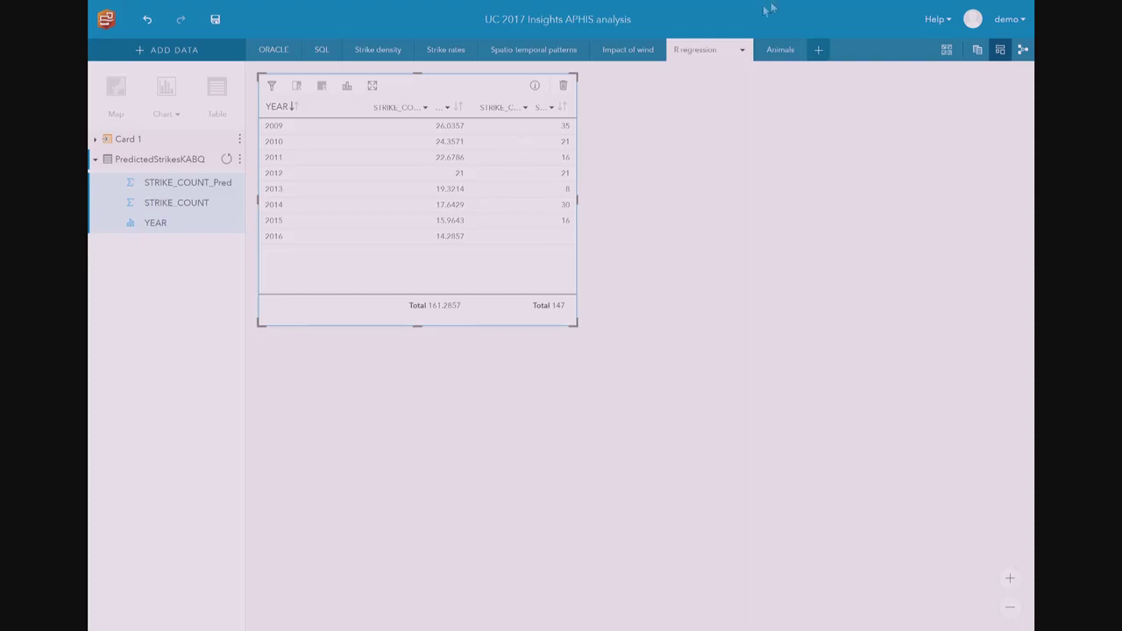
Open the Animals page and select White-tailed deer in the species treemap.
left_click(774, 52)
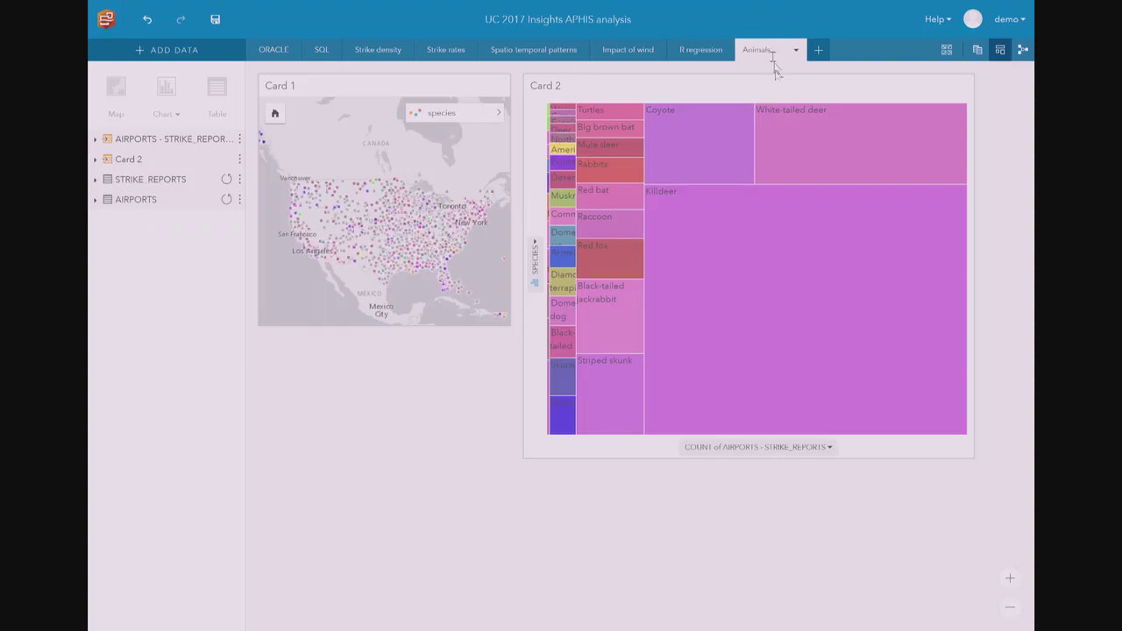
mouse_move(762, 109)
mouse_move(732, 136)
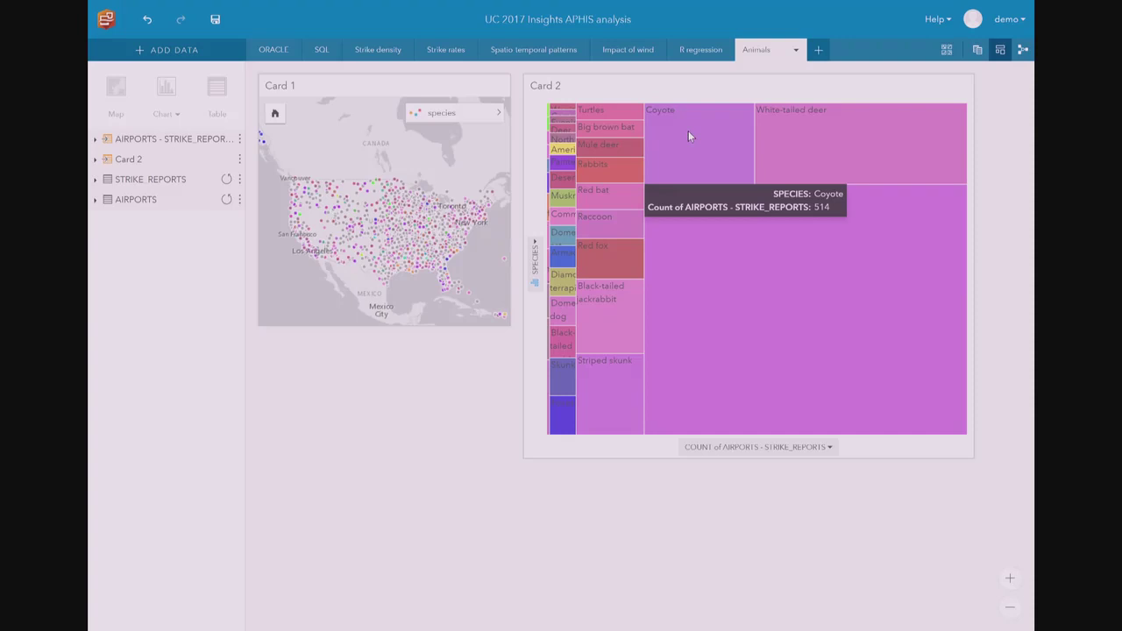
left_click(788, 145)
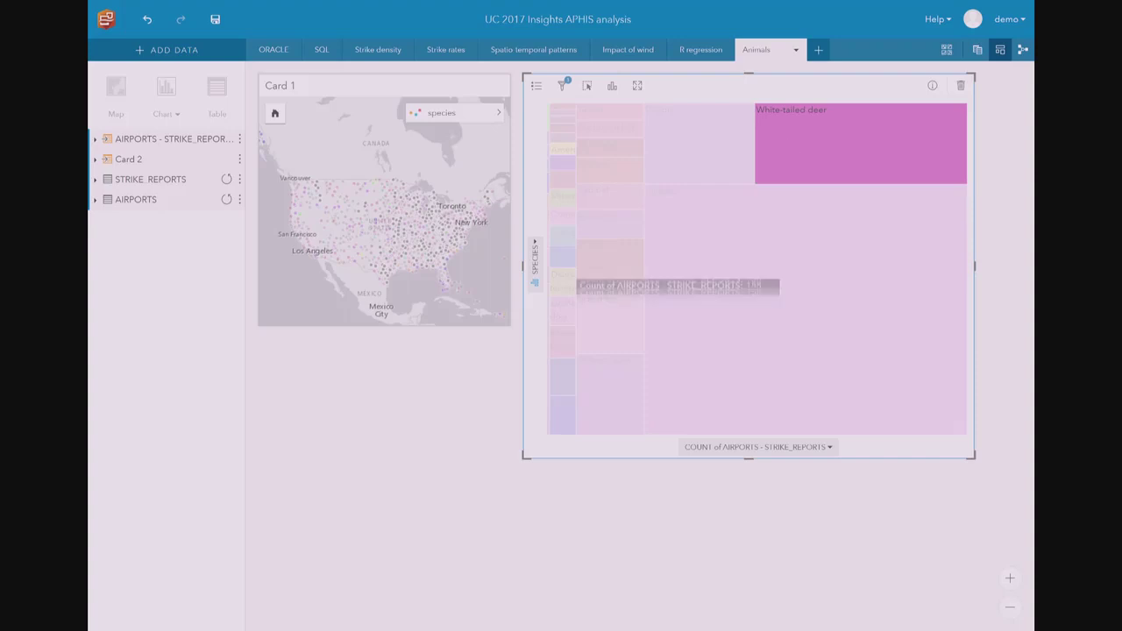
Highlight Coyote, Domestic dog, Black-tailed jackrabbit and Striped skunk one after another in the species treemap, then clear the selection.
left_click(713, 158)
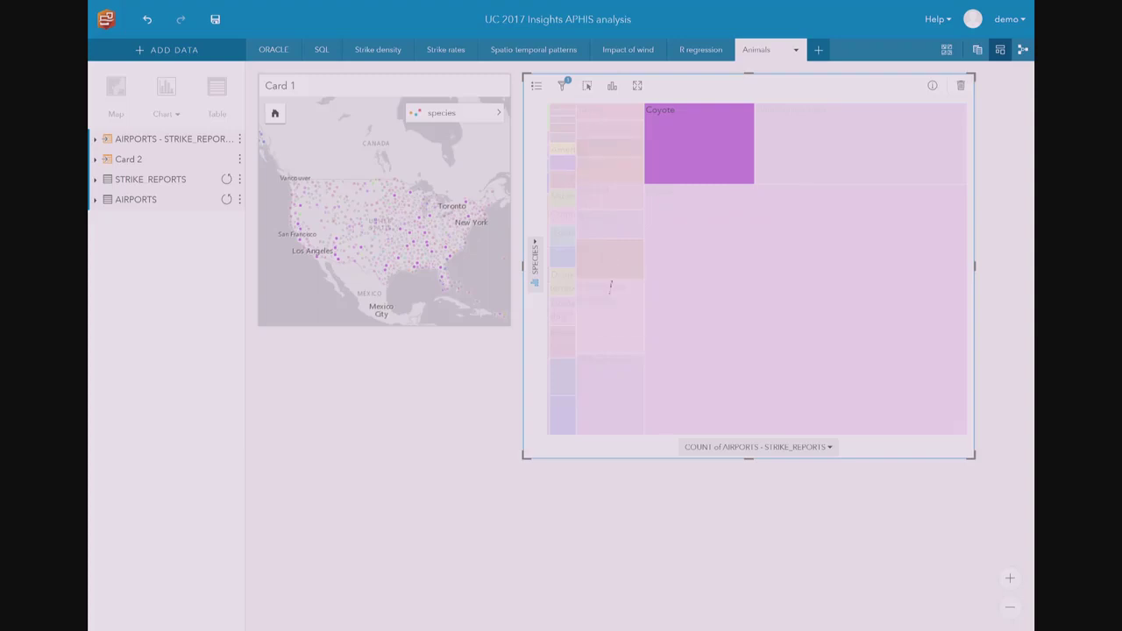
left_click(562, 316)
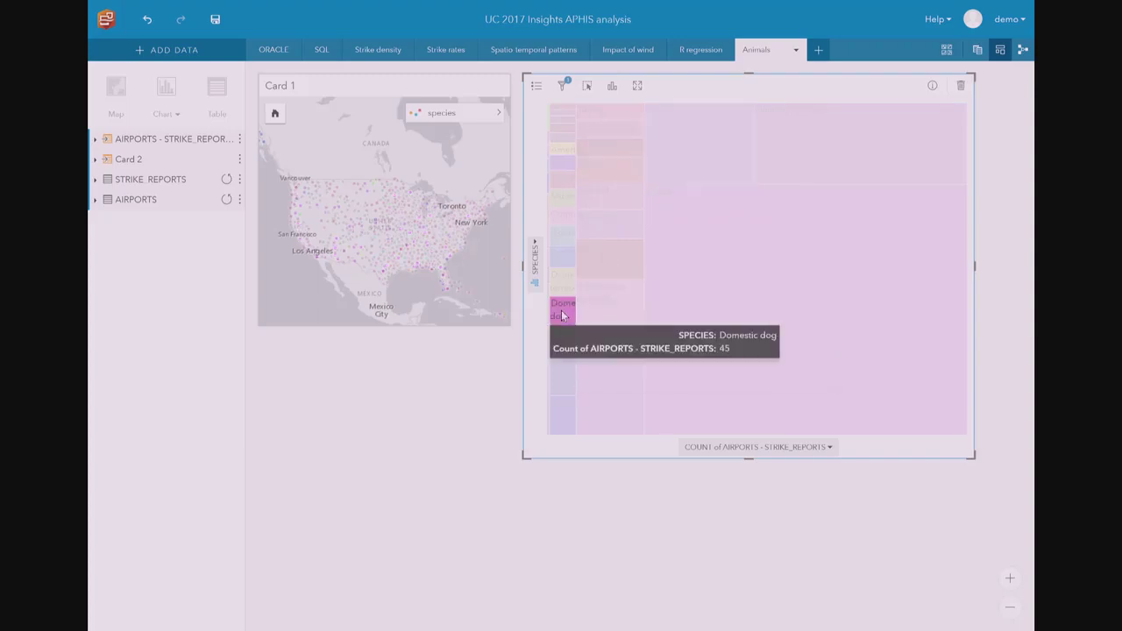
left_click(603, 306)
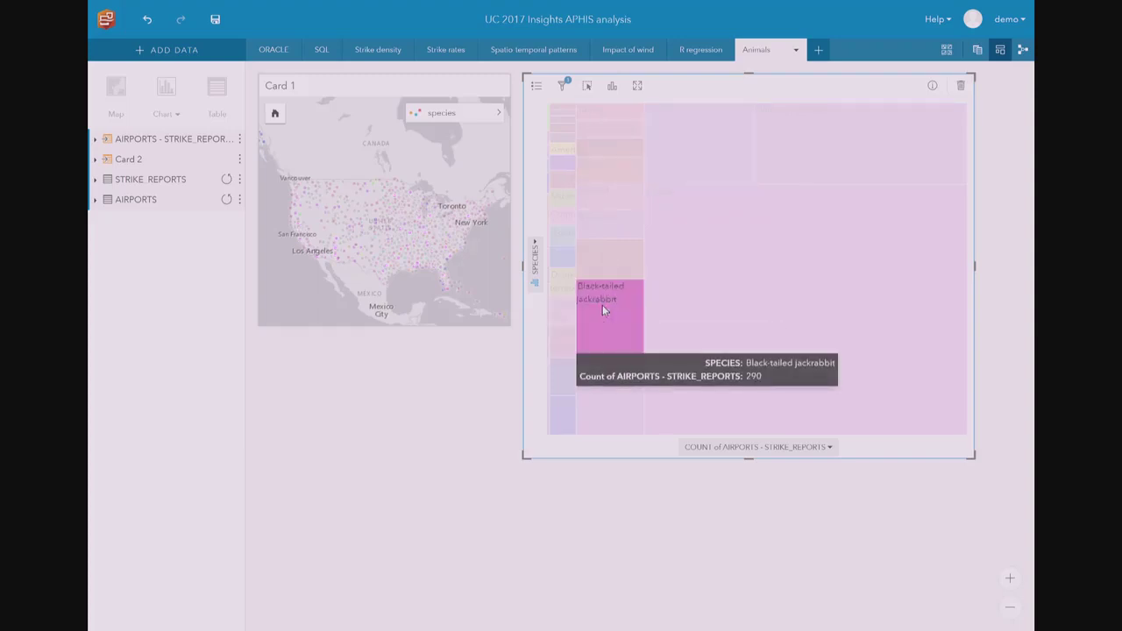
left_click(628, 385)
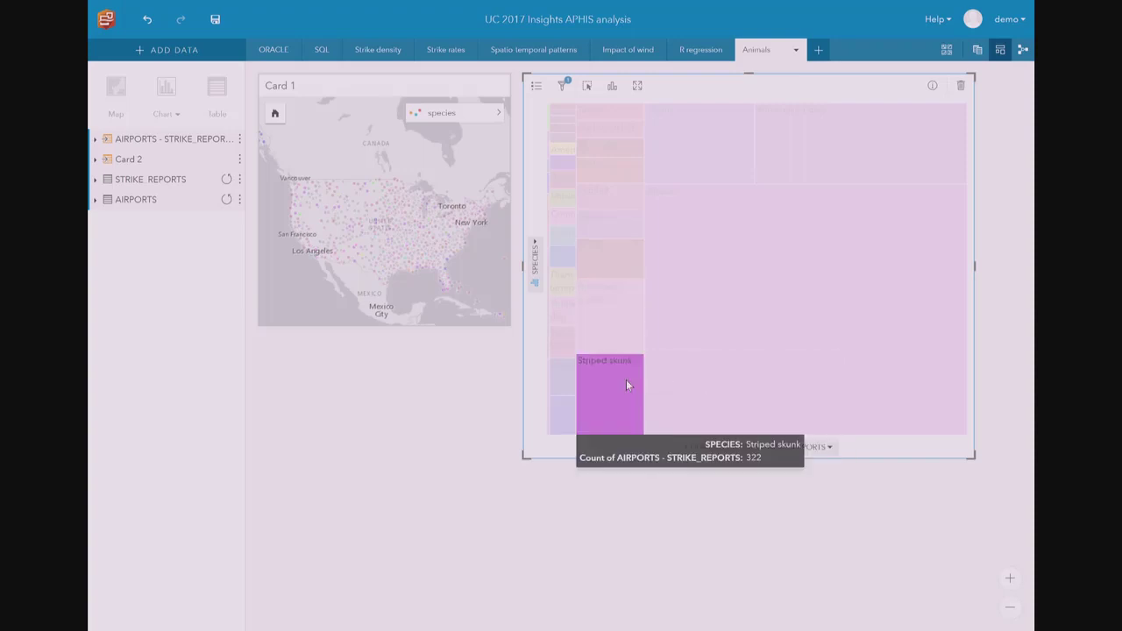
left_click(626, 384)
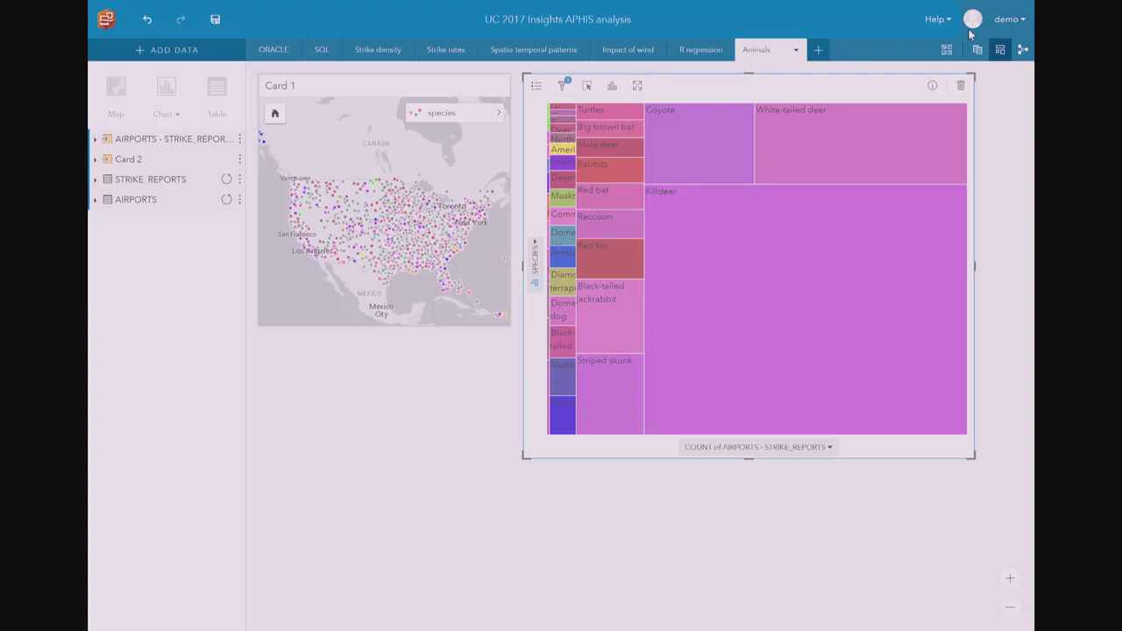
Open the Strike rates page in the analysis view and examine its workflow from the source data to the resulting cards.
left_click(441, 51)
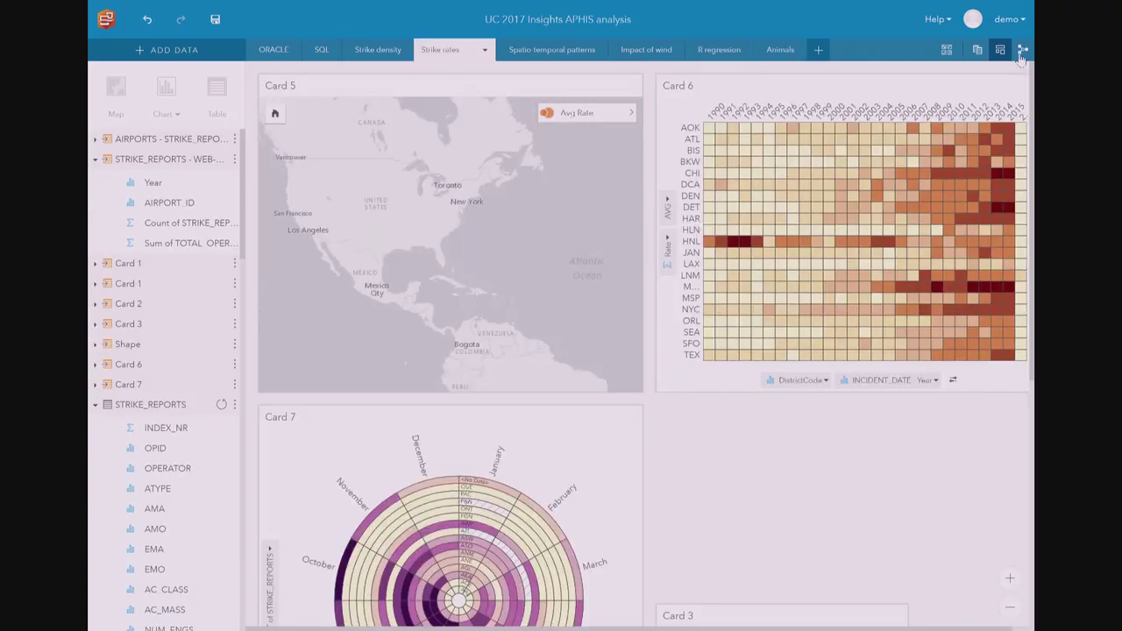
left_click(1021, 55)
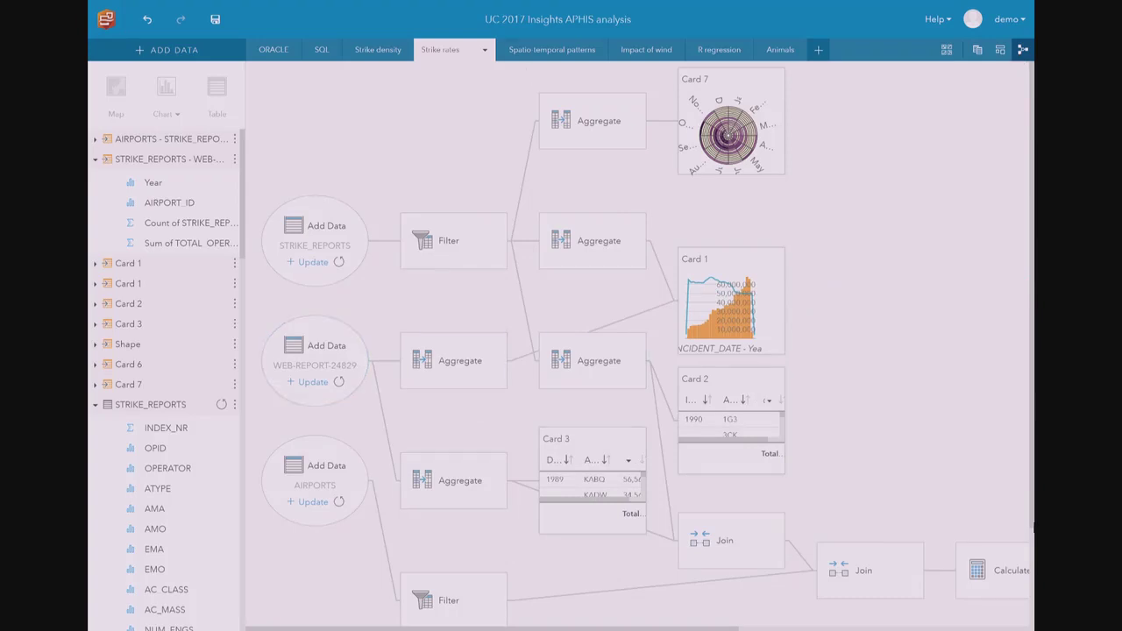
left_click_drag(722, 628, 898, 628)
left_click_drag(1034, 249, 1035, 434)
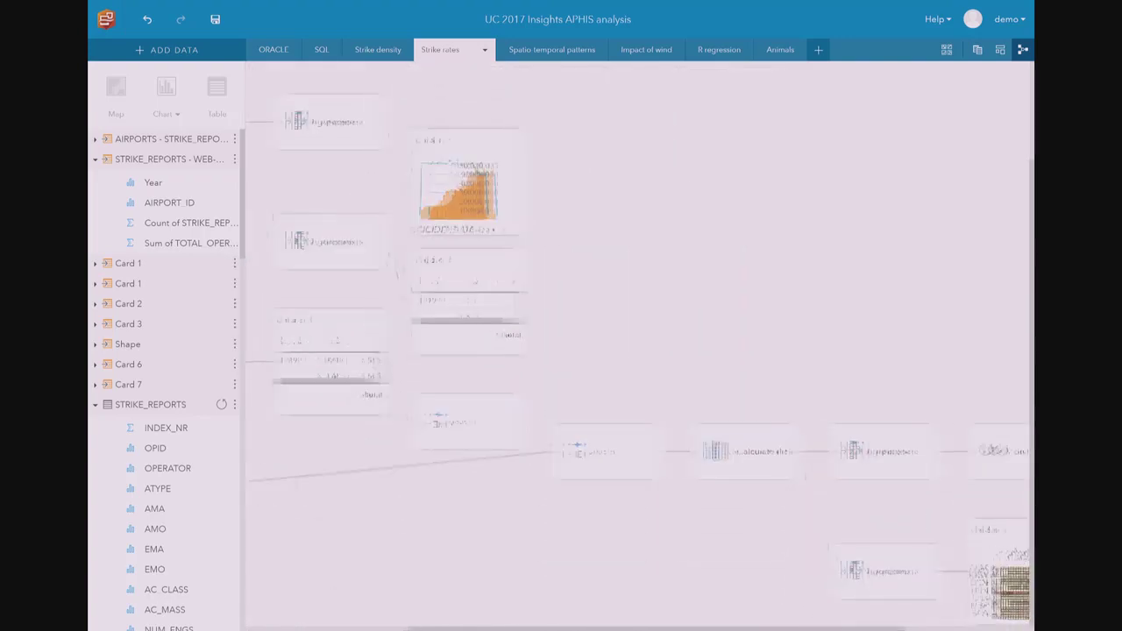
left_click_drag(666, 627, 491, 628)
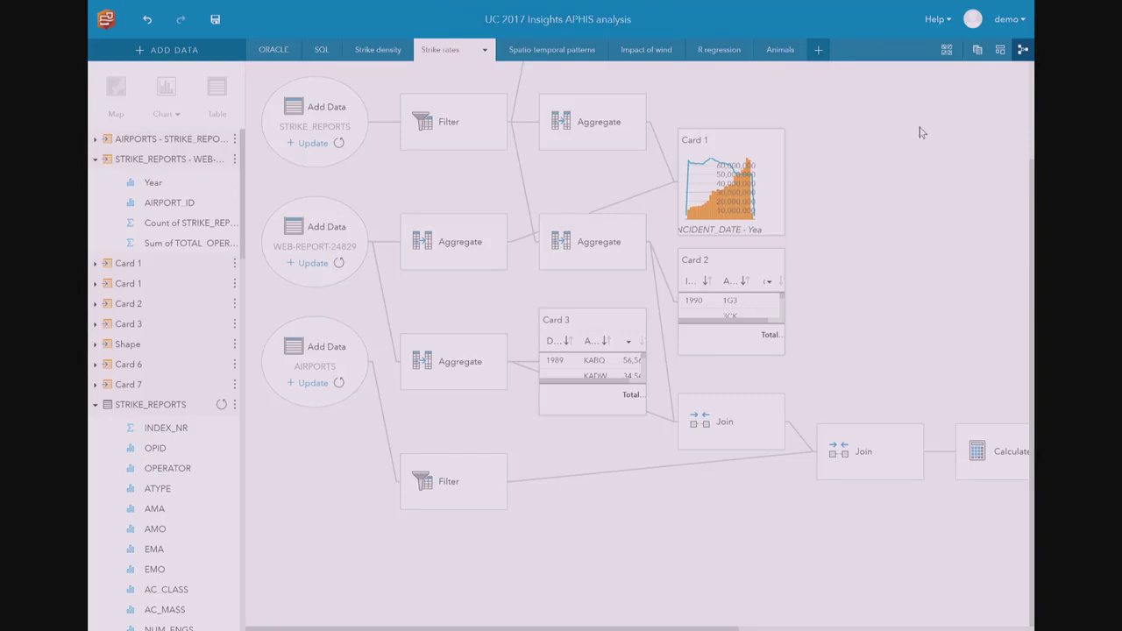
View the data and model sources that can be added to the page, without adding anything.
left_click(201, 50)
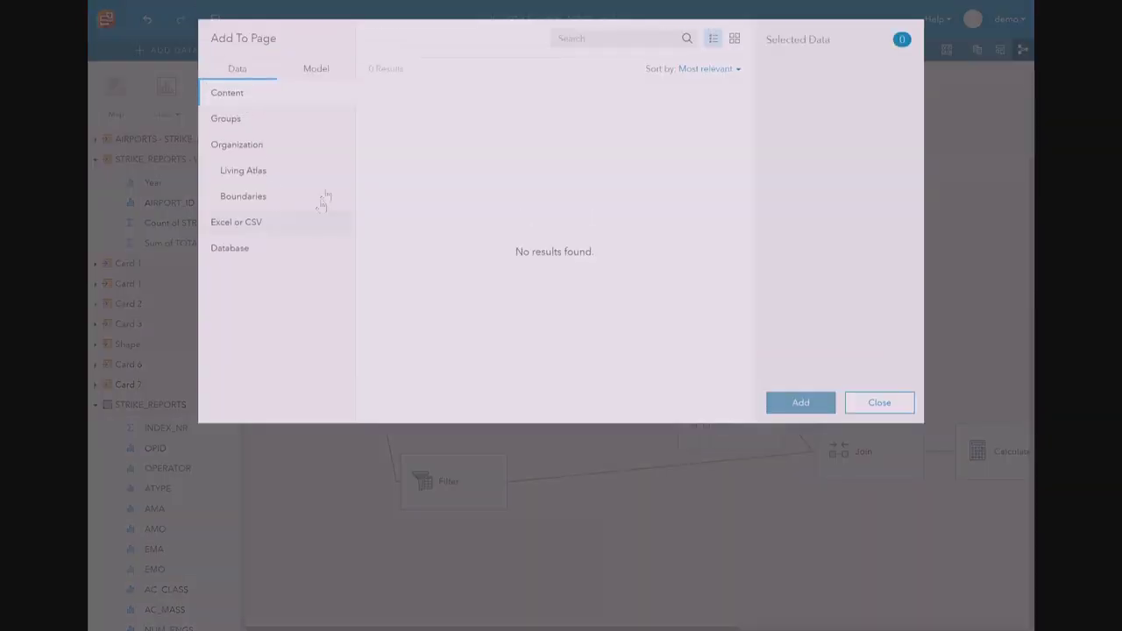
left_click(329, 74)
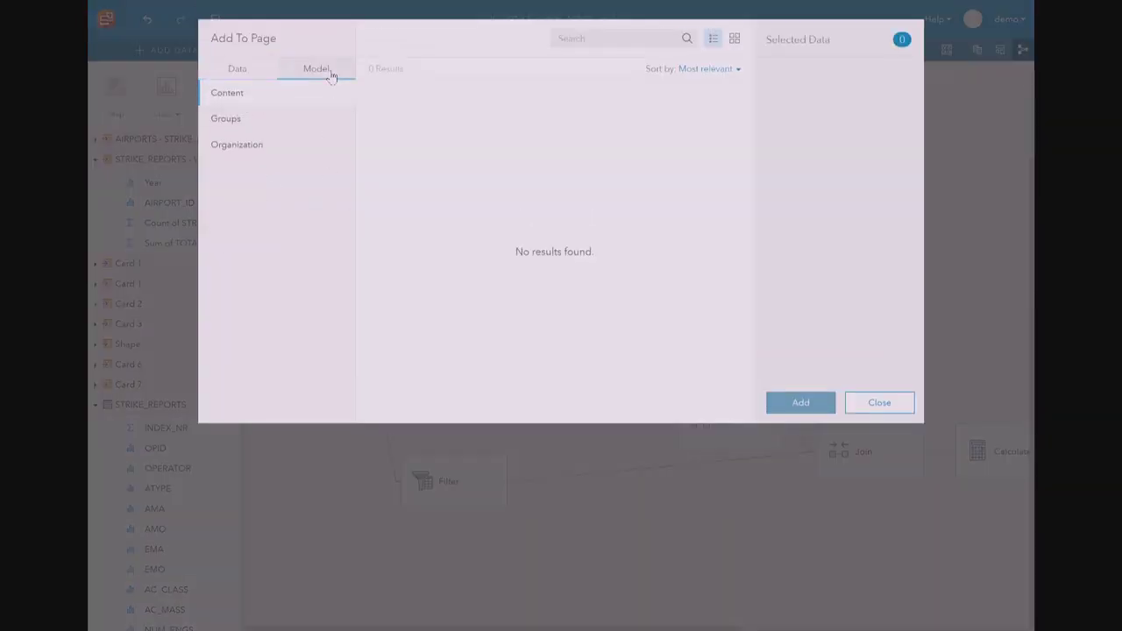
left_click(254, 76)
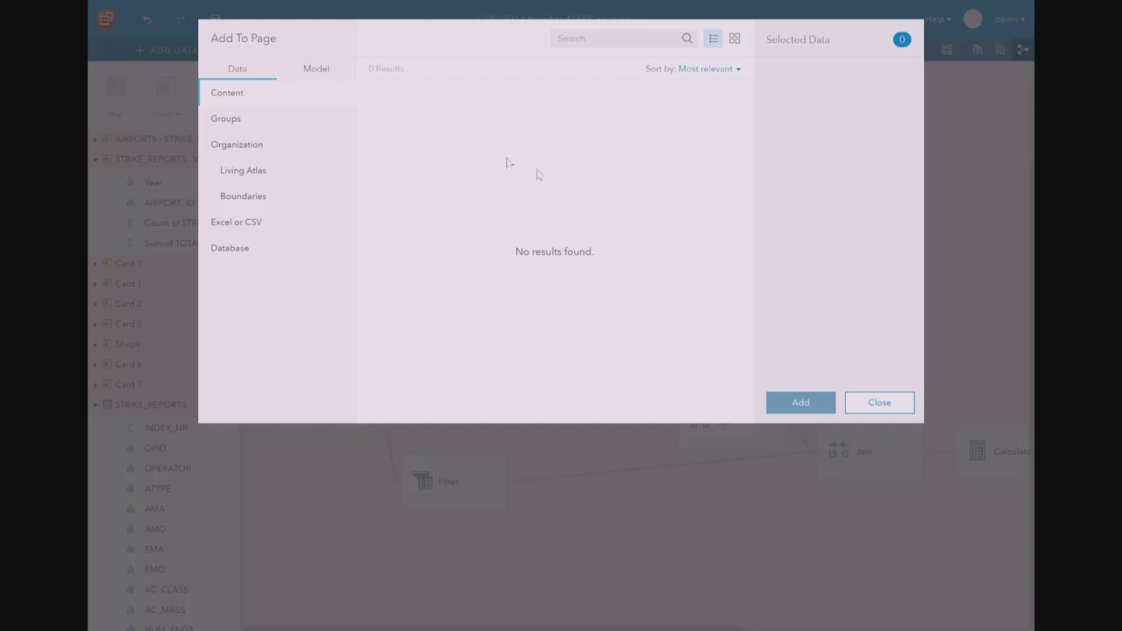
left_click(903, 405)
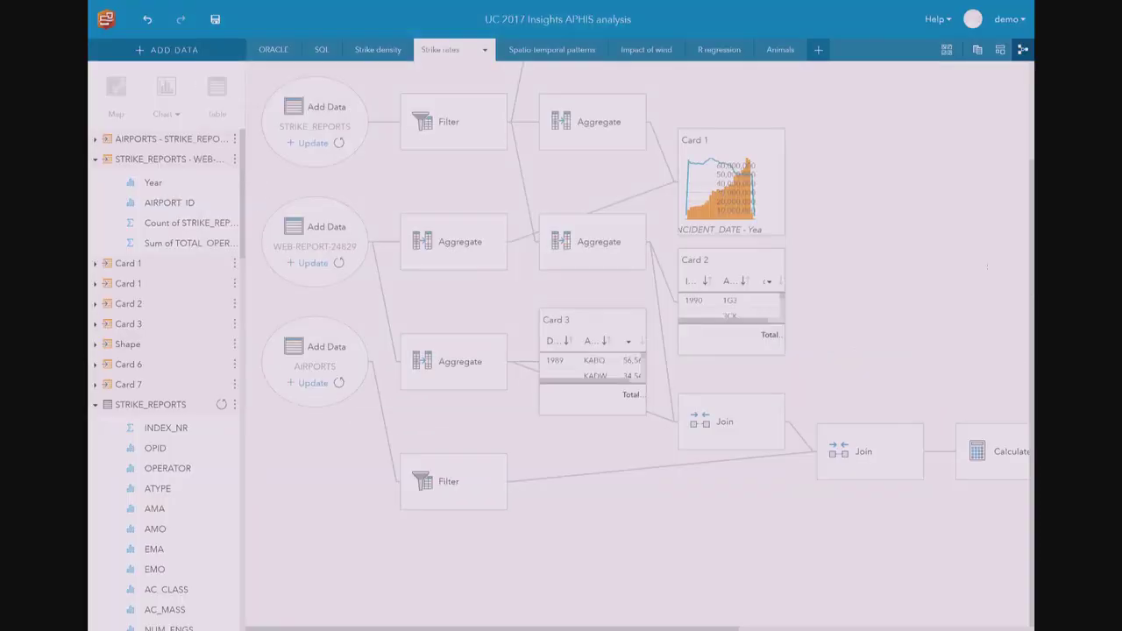
Look over the start of the workflow, return to the card view and activate the Card 3 table.
scroll(516, 121, "up", 1)
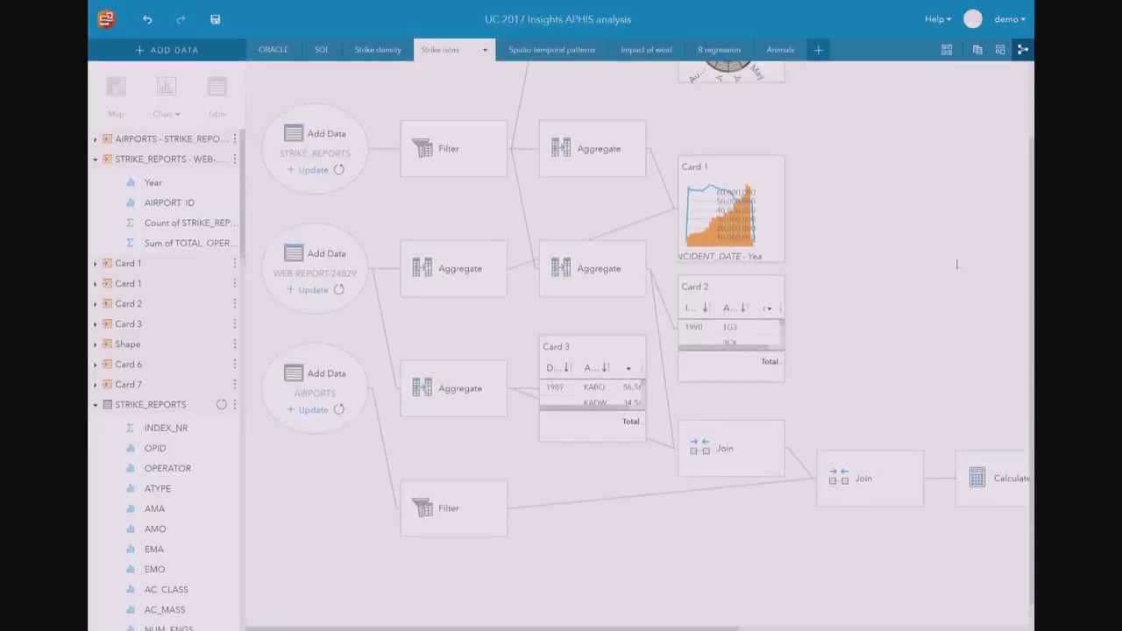
scroll(1034, 230, "up", 3)
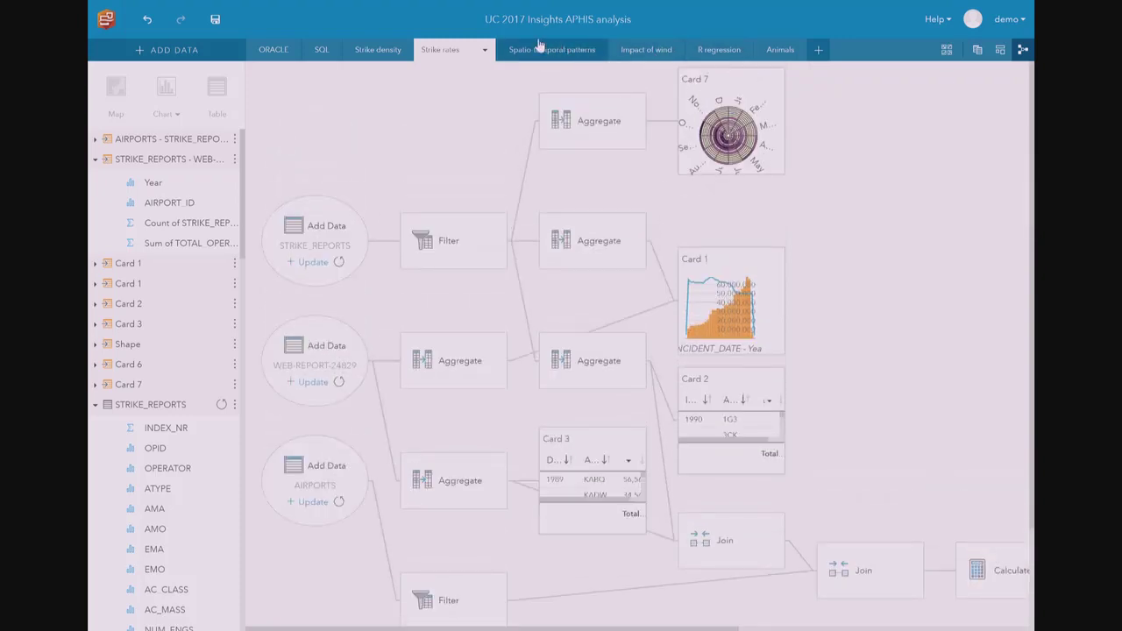
left_click(998, 50)
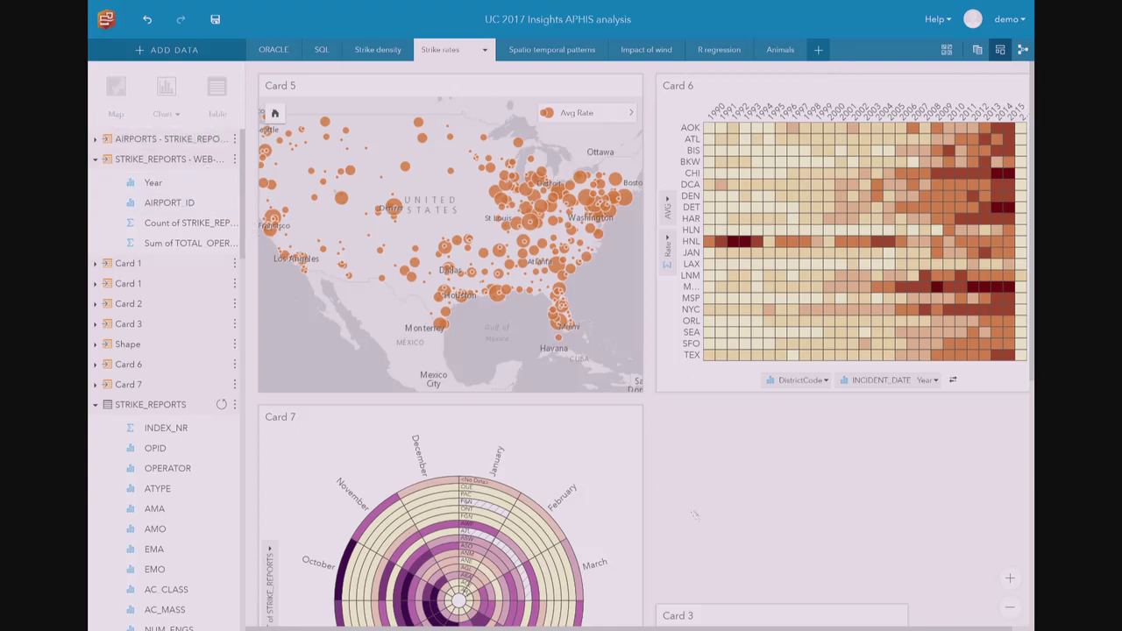
left_click_drag(738, 609, 768, 395)
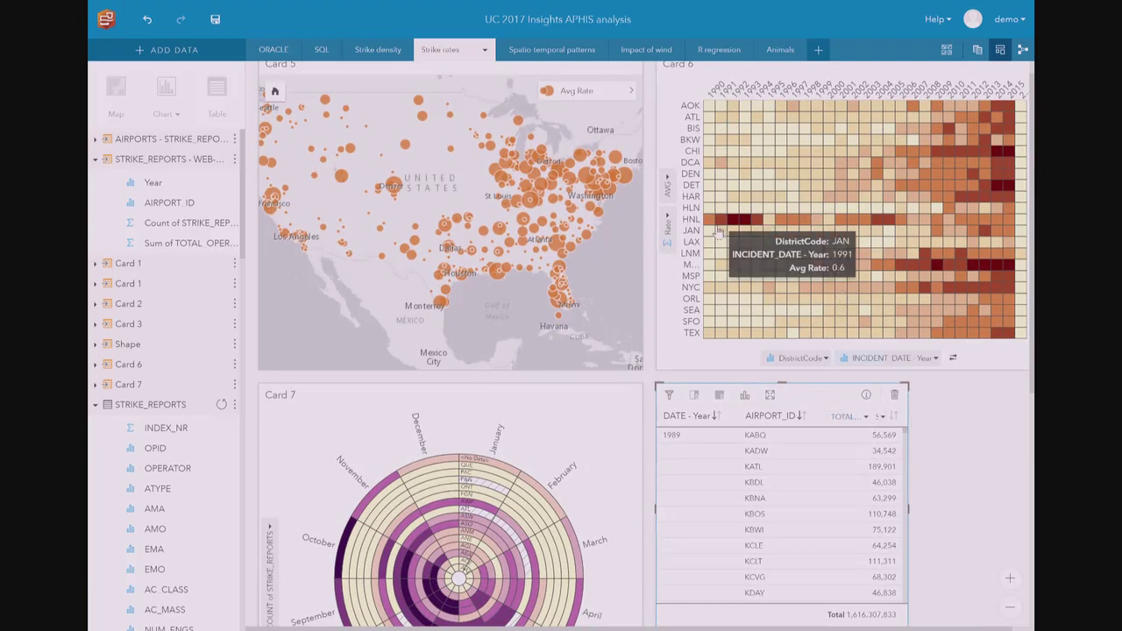
View the style options and fill colour palette of the Avg Rate layer on the Card 5 map, keeping its colour.
left_click(631, 90)
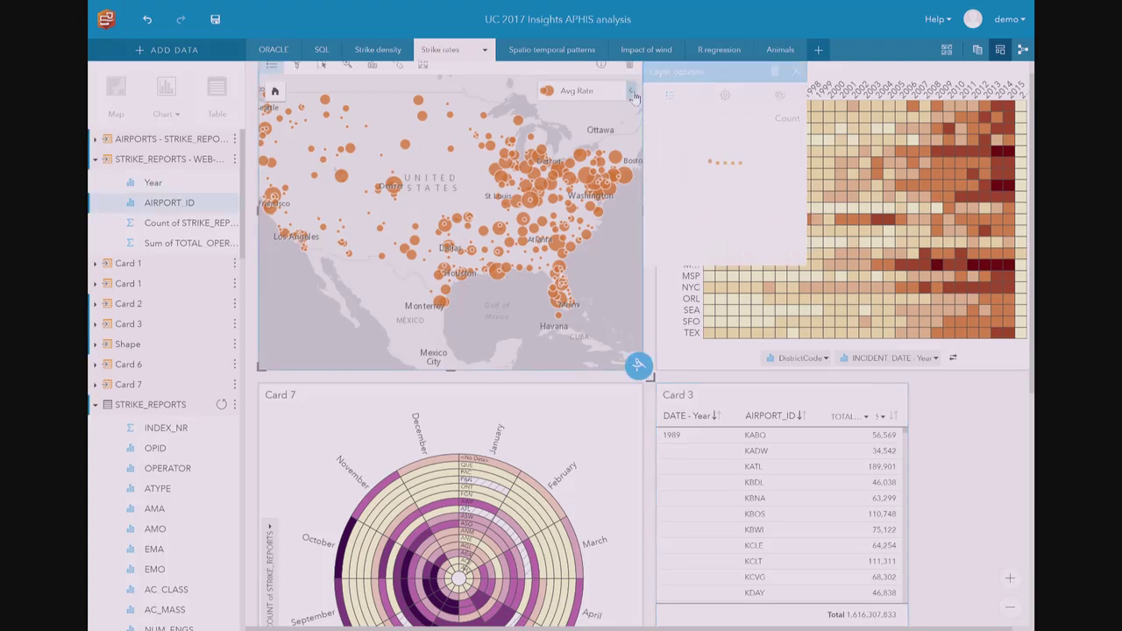
left_click(779, 96)
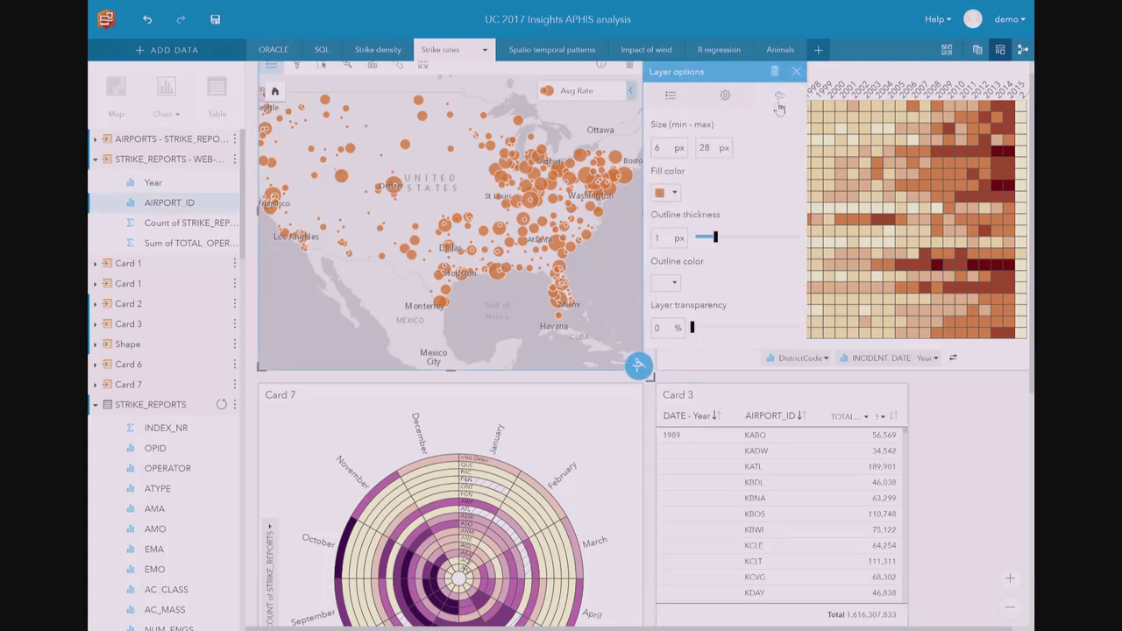
left_click(677, 198)
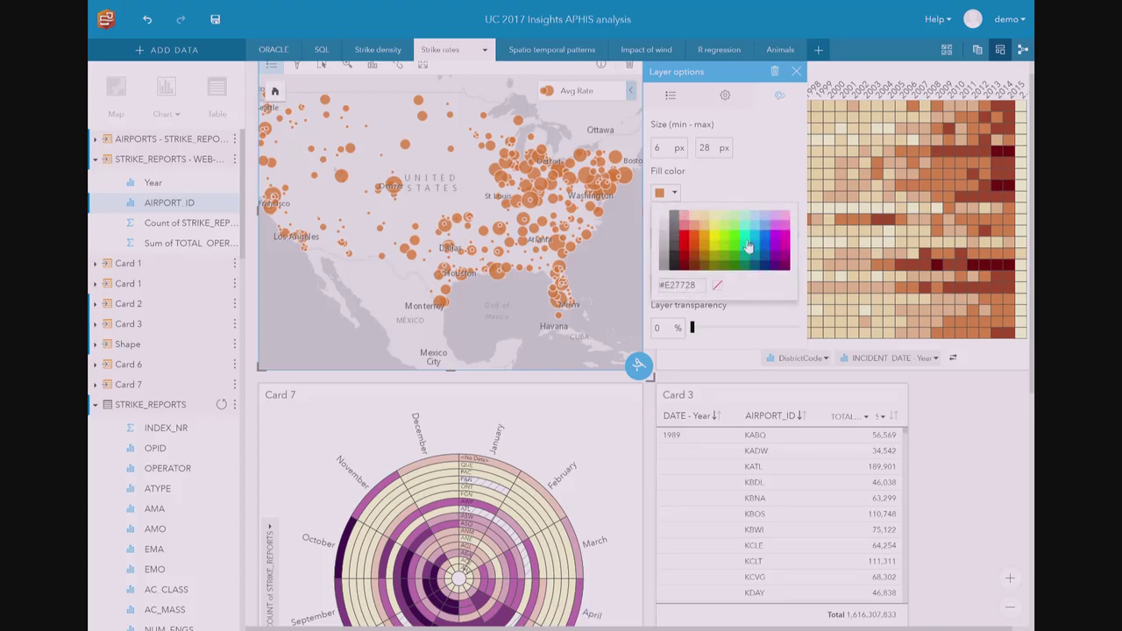
left_click(759, 194)
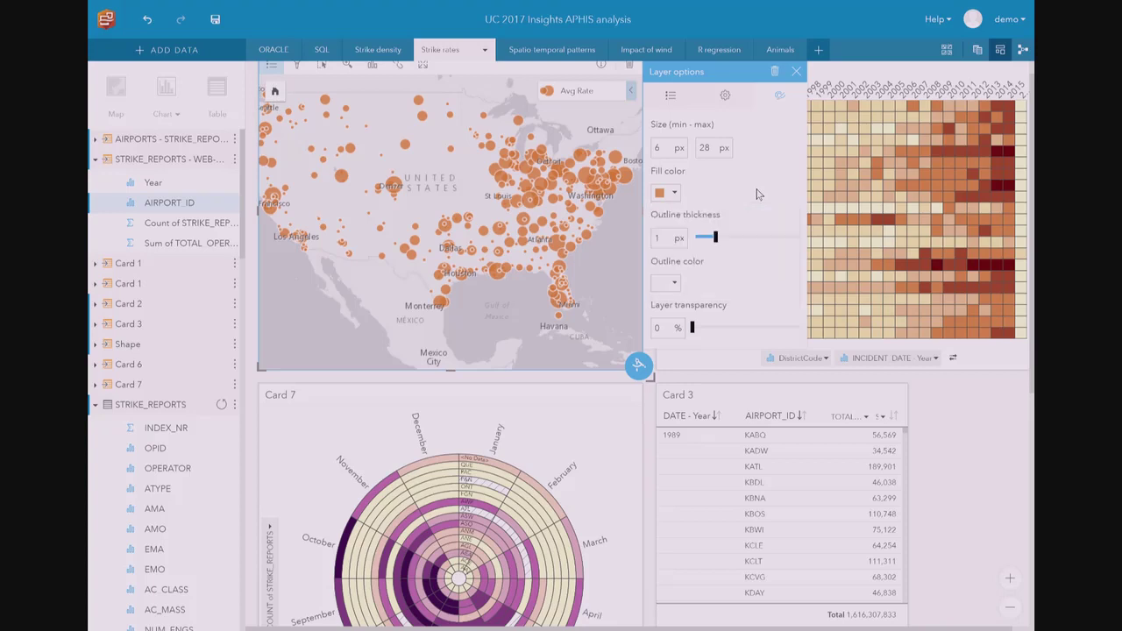
left_click(796, 74)
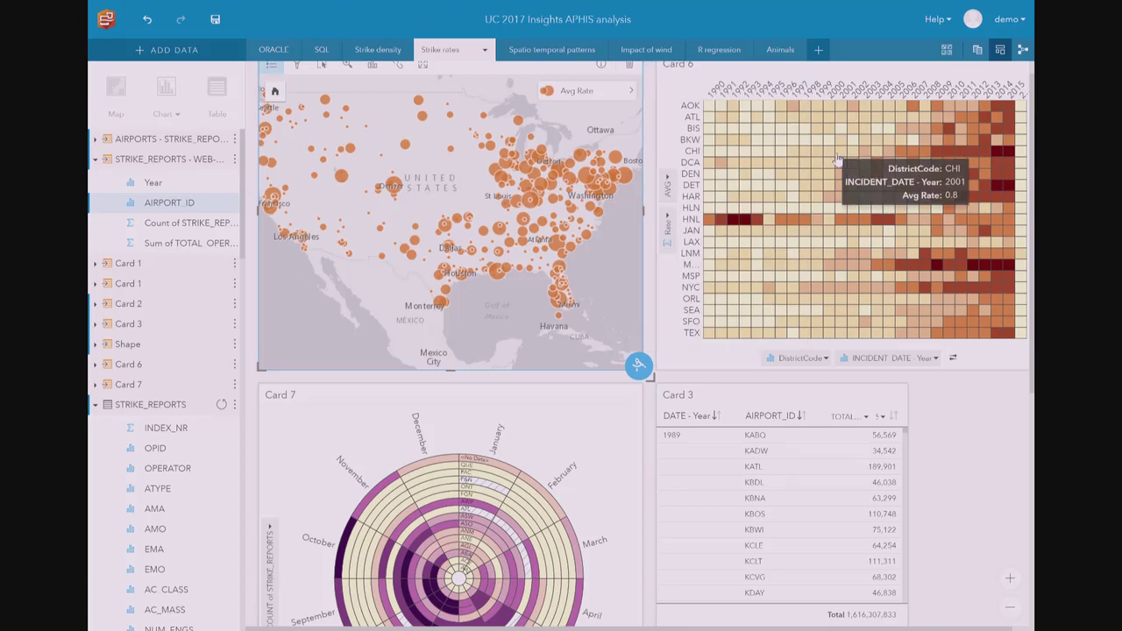
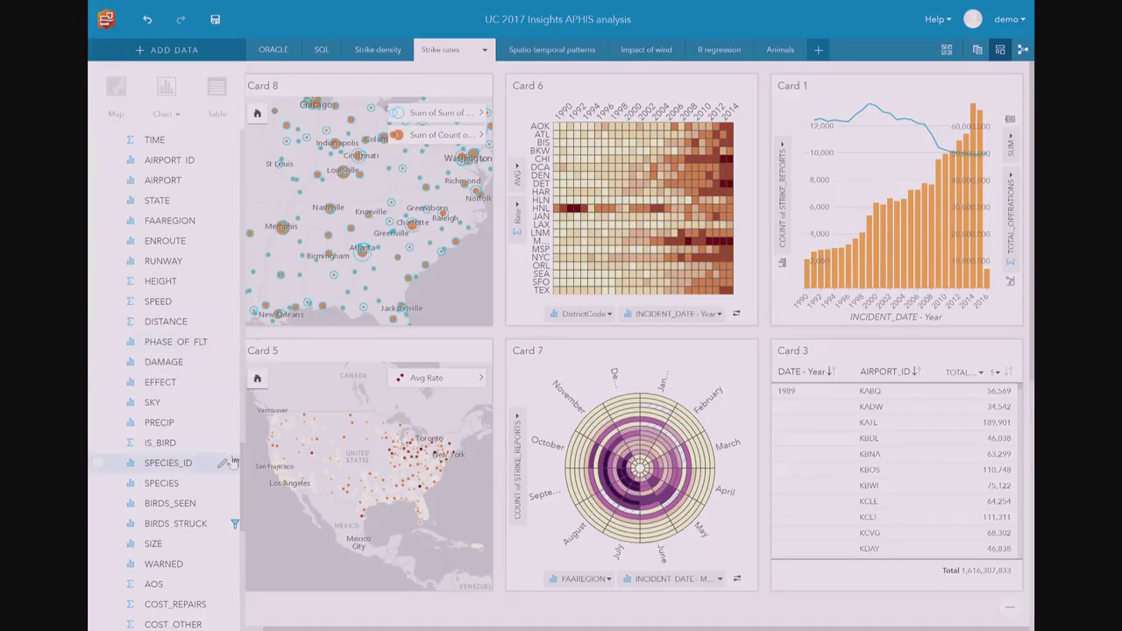
Expand the Card 7 and Card 6 result datasets to view their fields, and view the data sharing option for Card 6.
scroll(166, 462, "down", 3)
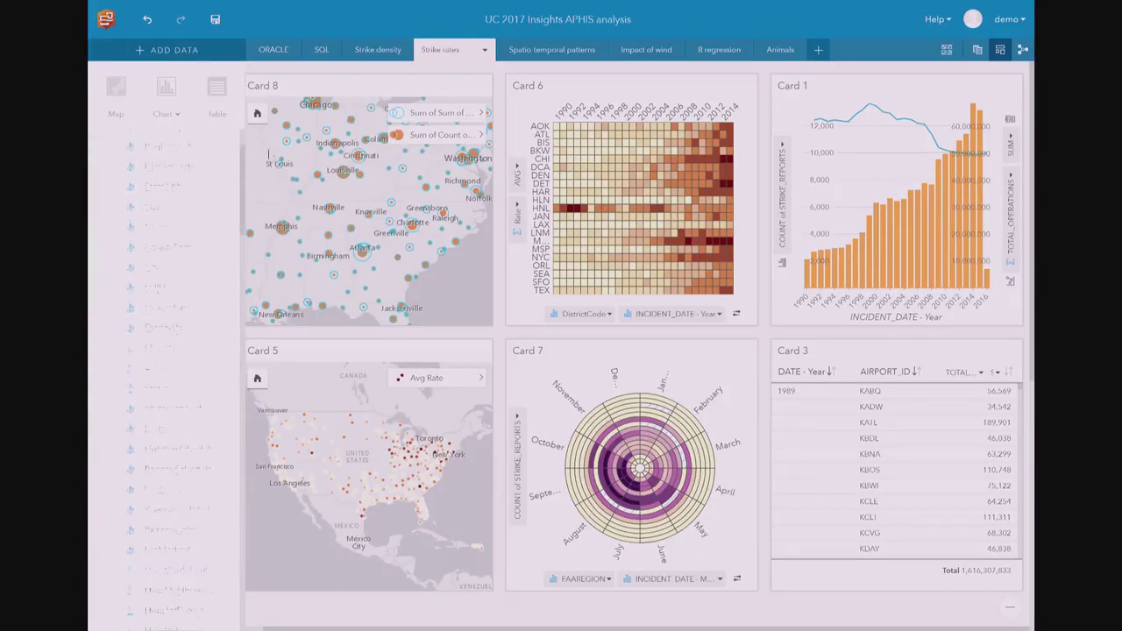
left_click(180, 141)
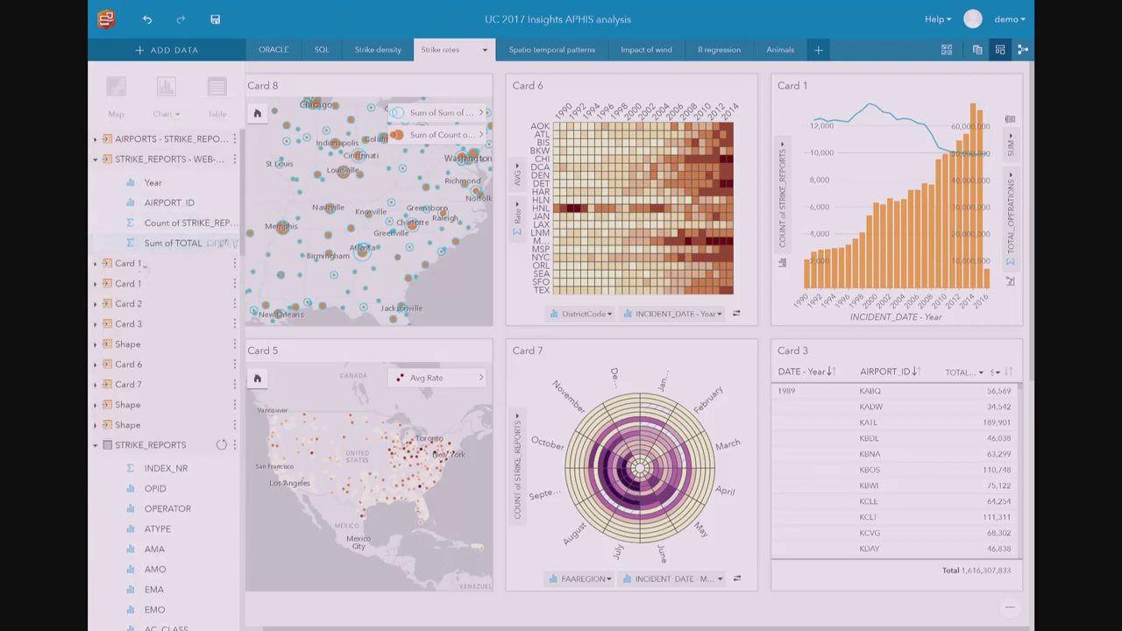
left_click(129, 390)
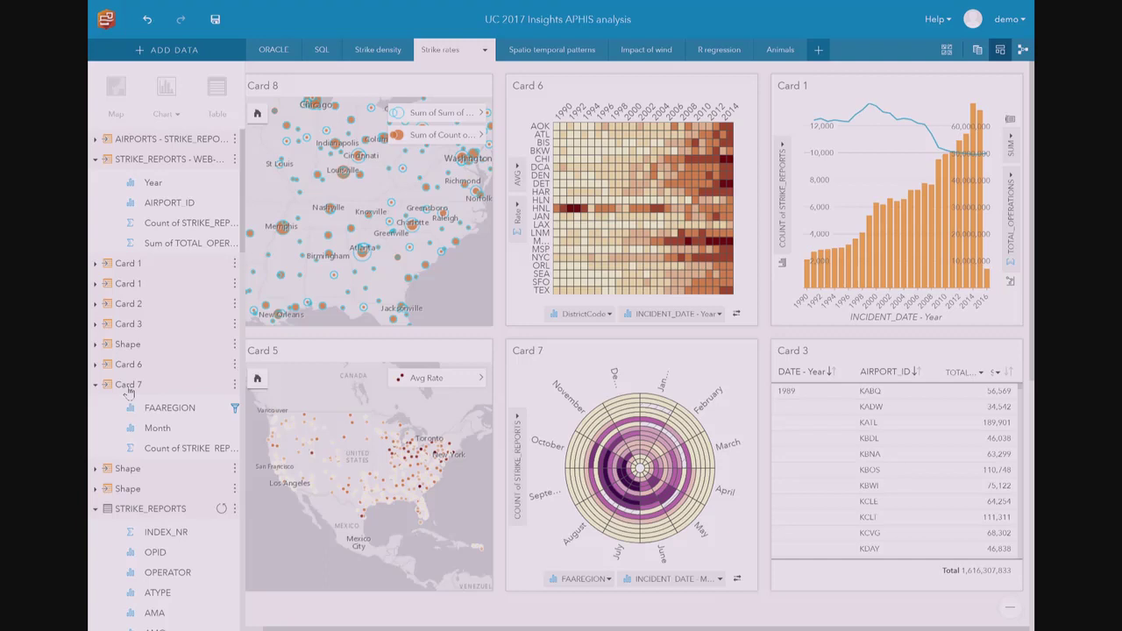
left_click(127, 366)
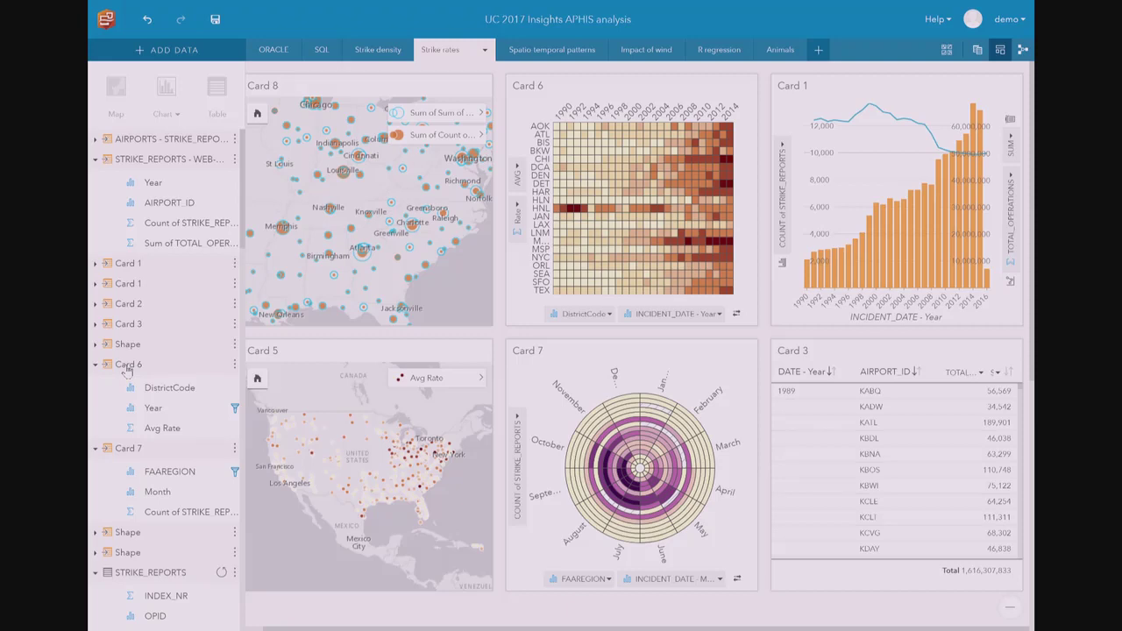
left_click(235, 363)
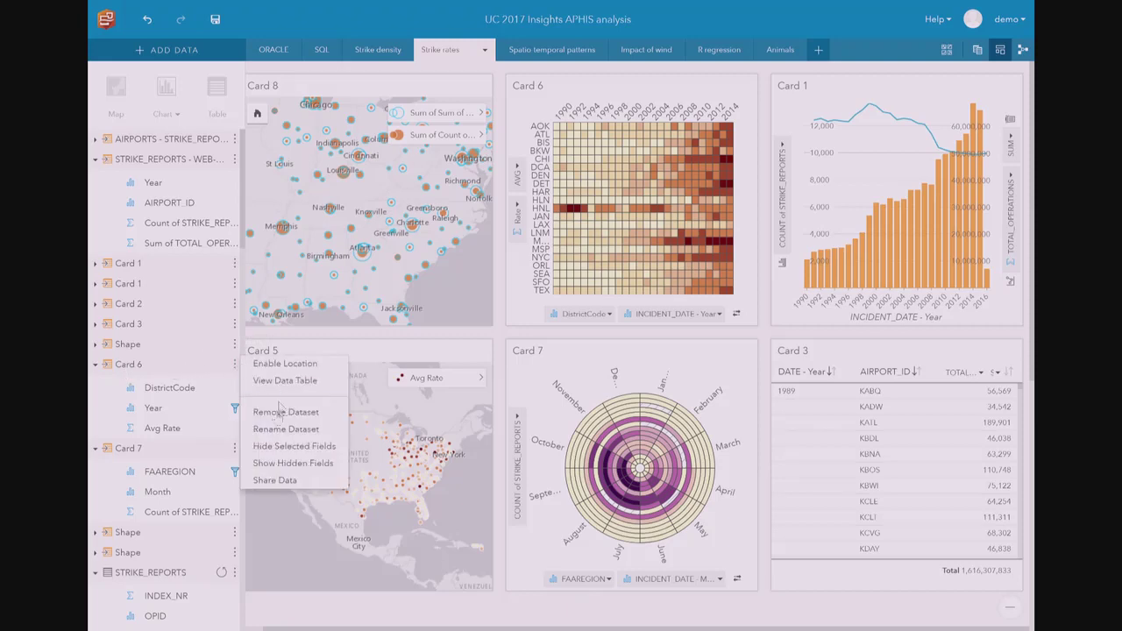
left_click(275, 481)
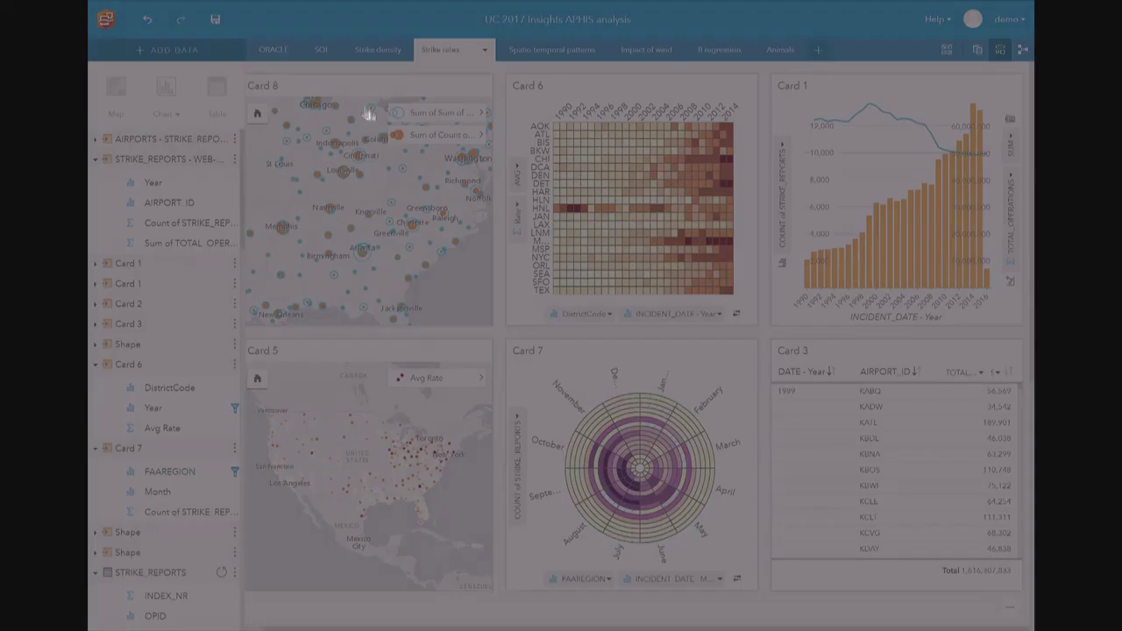
Browse the Living Atlas layers available to add to the page, without adding any.
left_click(271, 173)
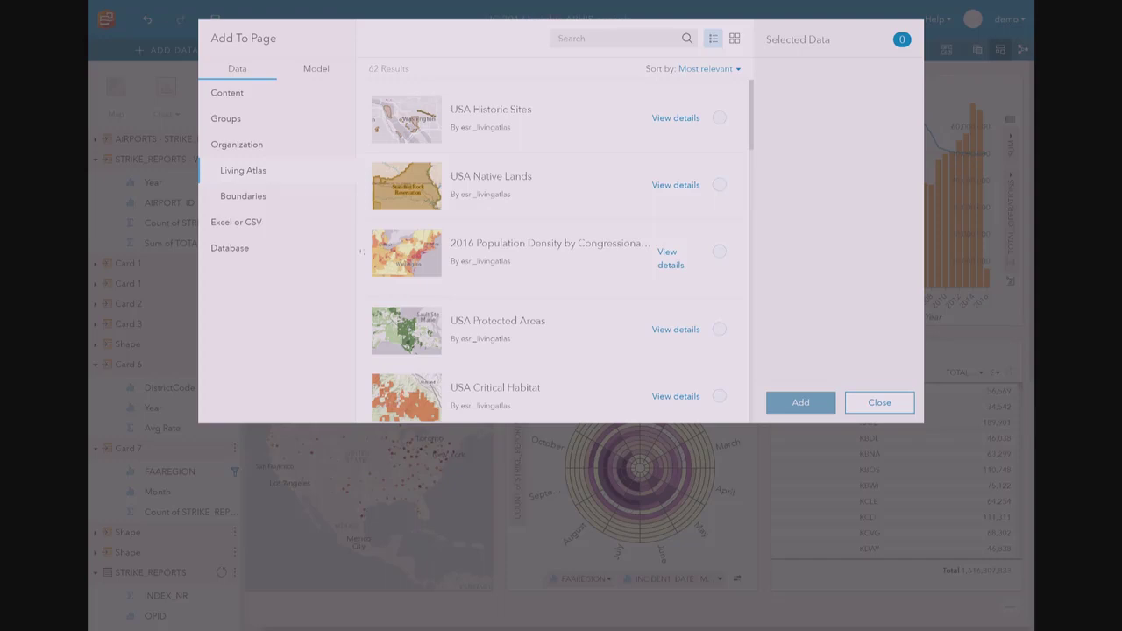
left_click(874, 405)
View the spatial analysis tools available for the Card 8 map, including Enrich Data, and close them.
left_click(489, 321)
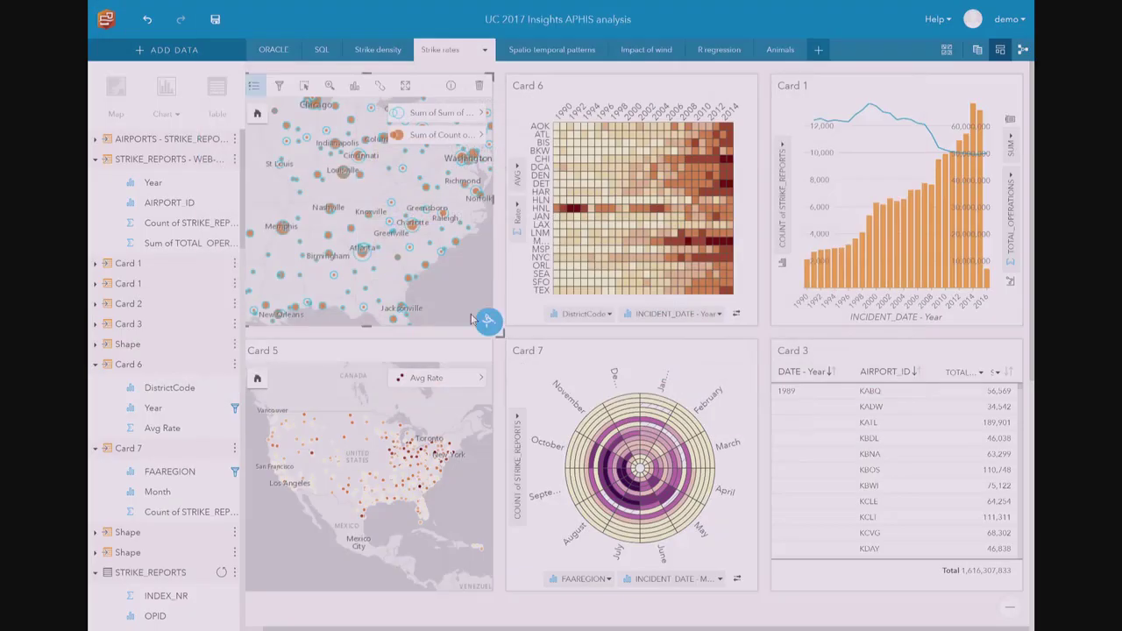
left_click(491, 321)
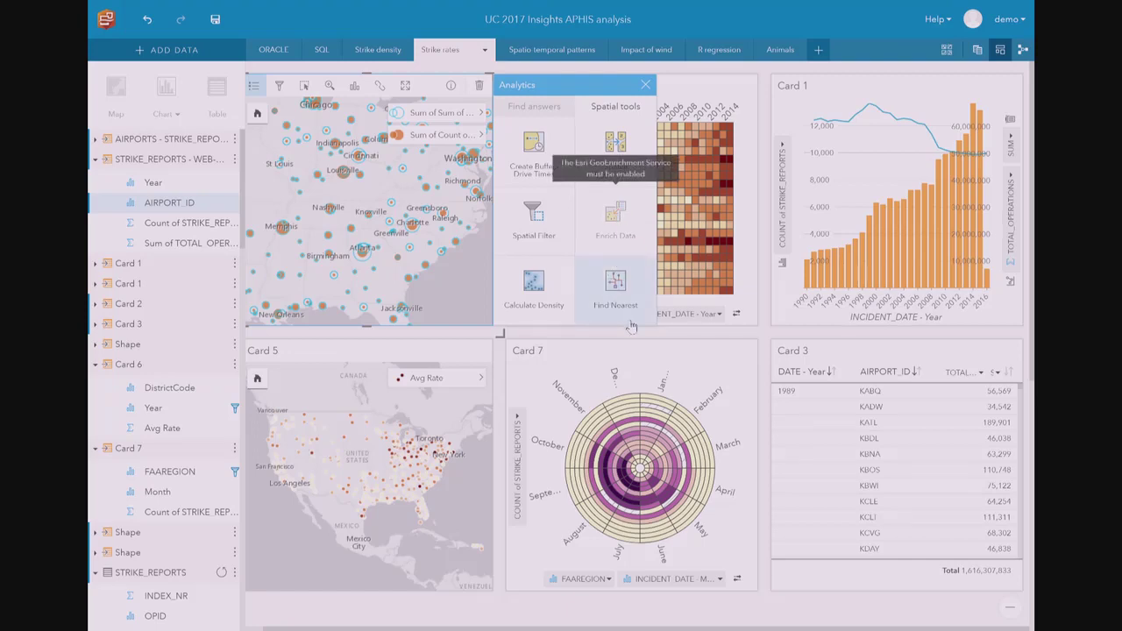
left_click(646, 86)
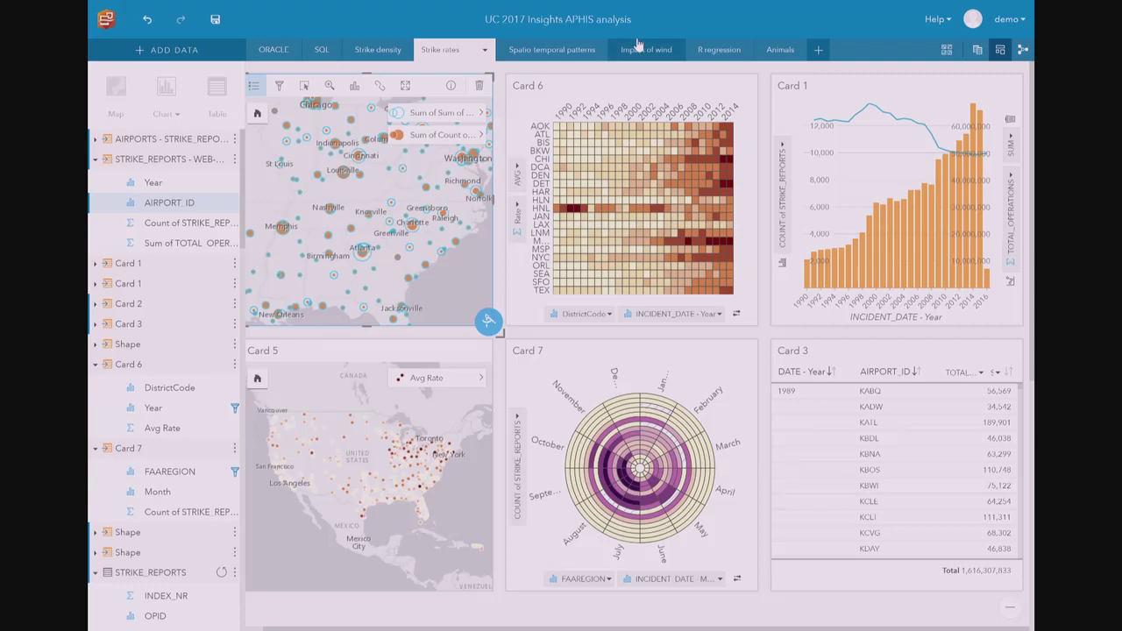